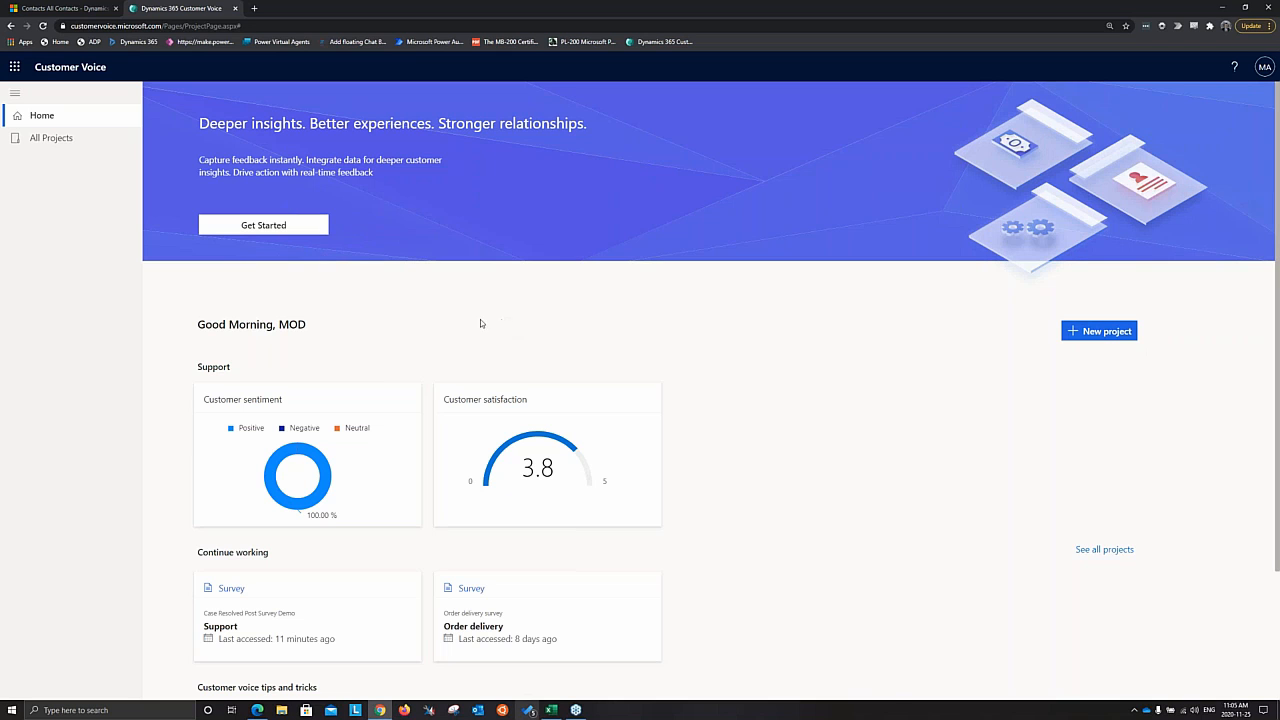
- Review the home page's customer sentiment and satisfaction charts, recent surveys, and tips and tricks videos
scroll(427, 340, down, 2)
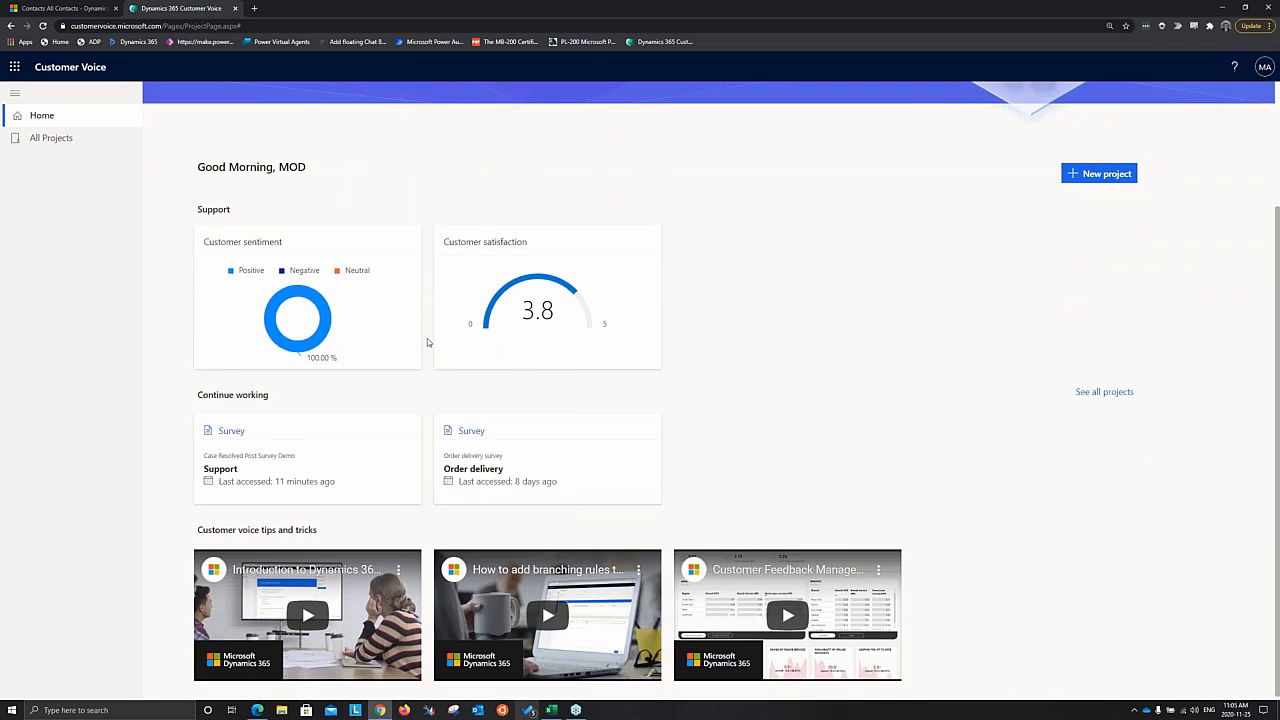
scroll(422, 332, up, 2)
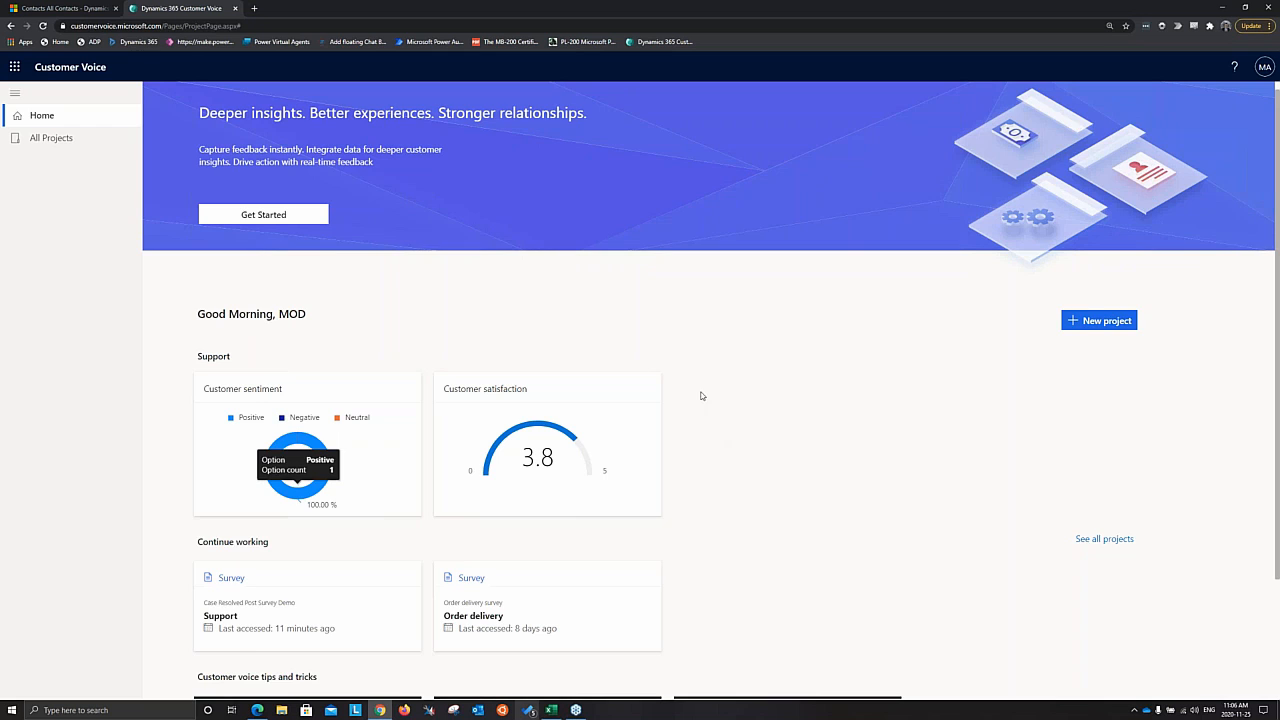
scroll(701, 396, down, 1)
scroll(720, 383, up, 1)
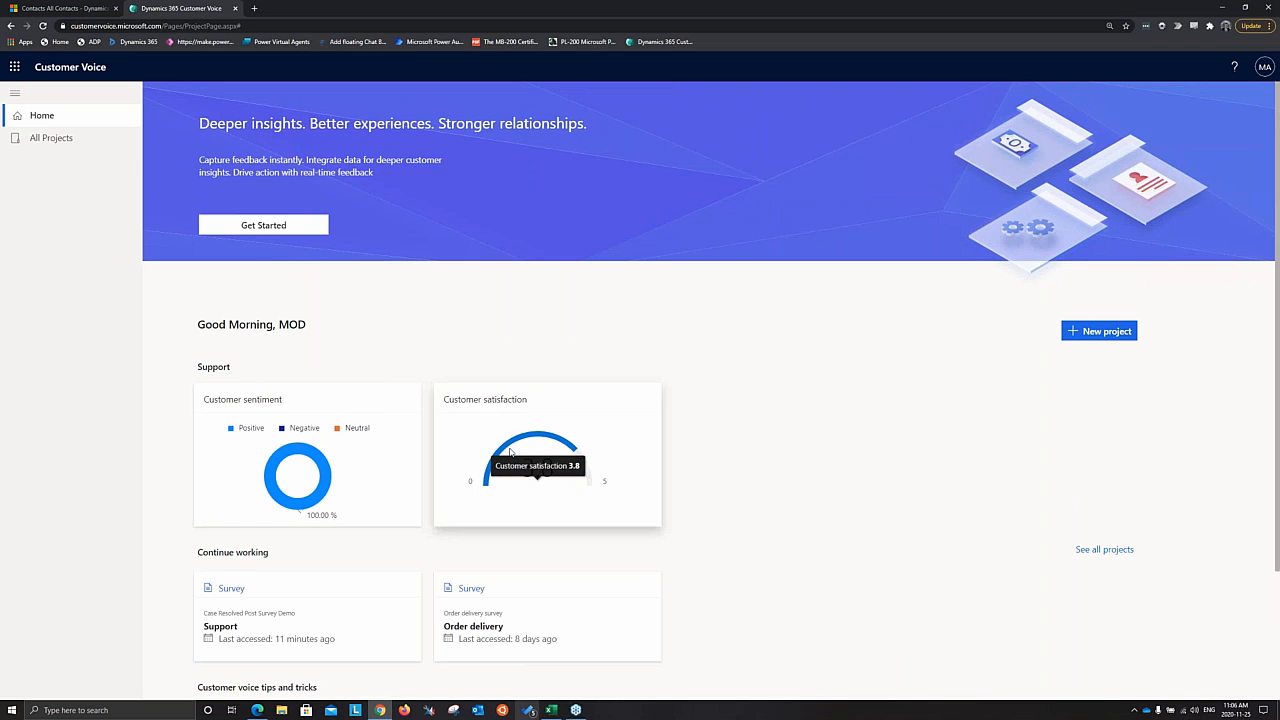
scroll(424, 317, down, 1)
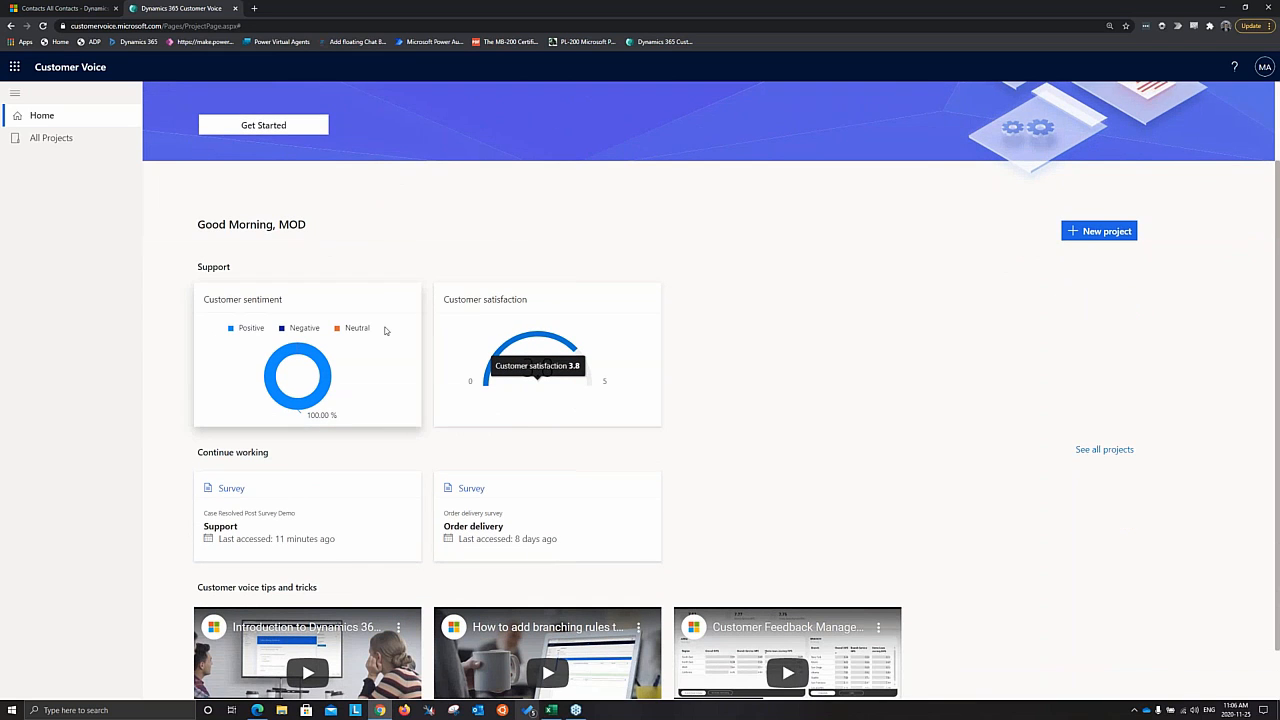
scroll(386, 329, down, 1)
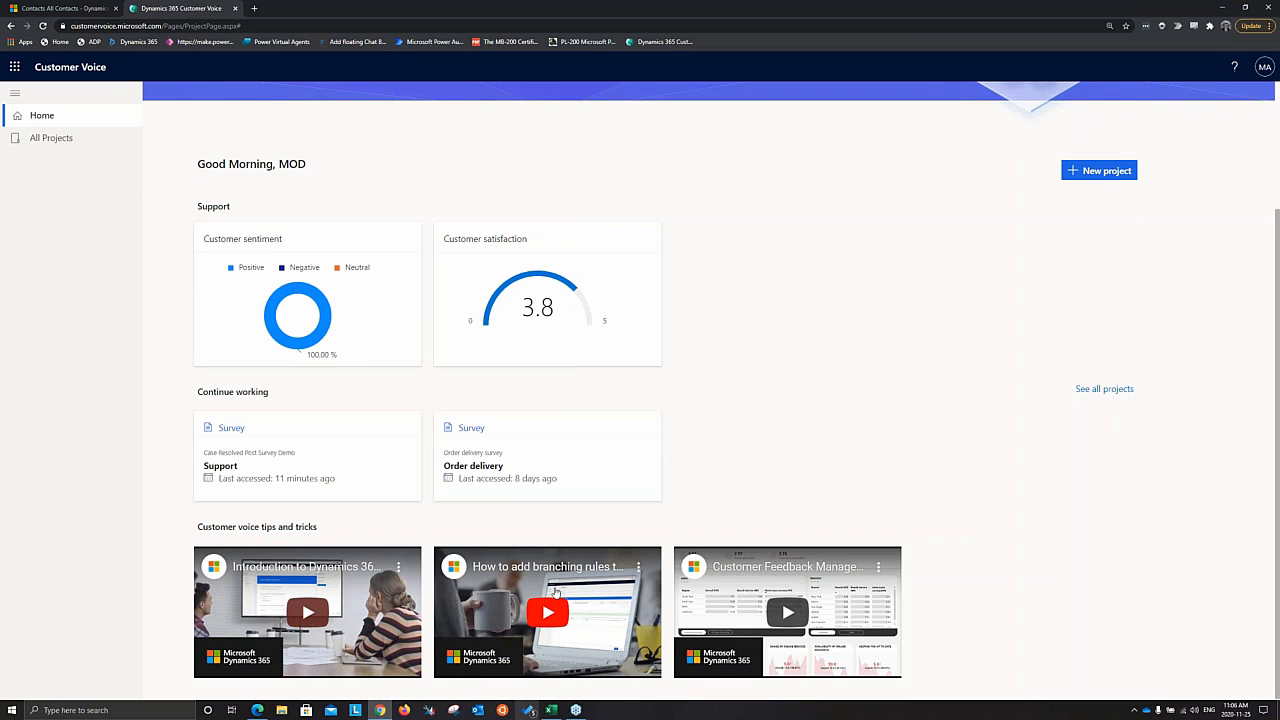
scroll(795, 450, up, 1)
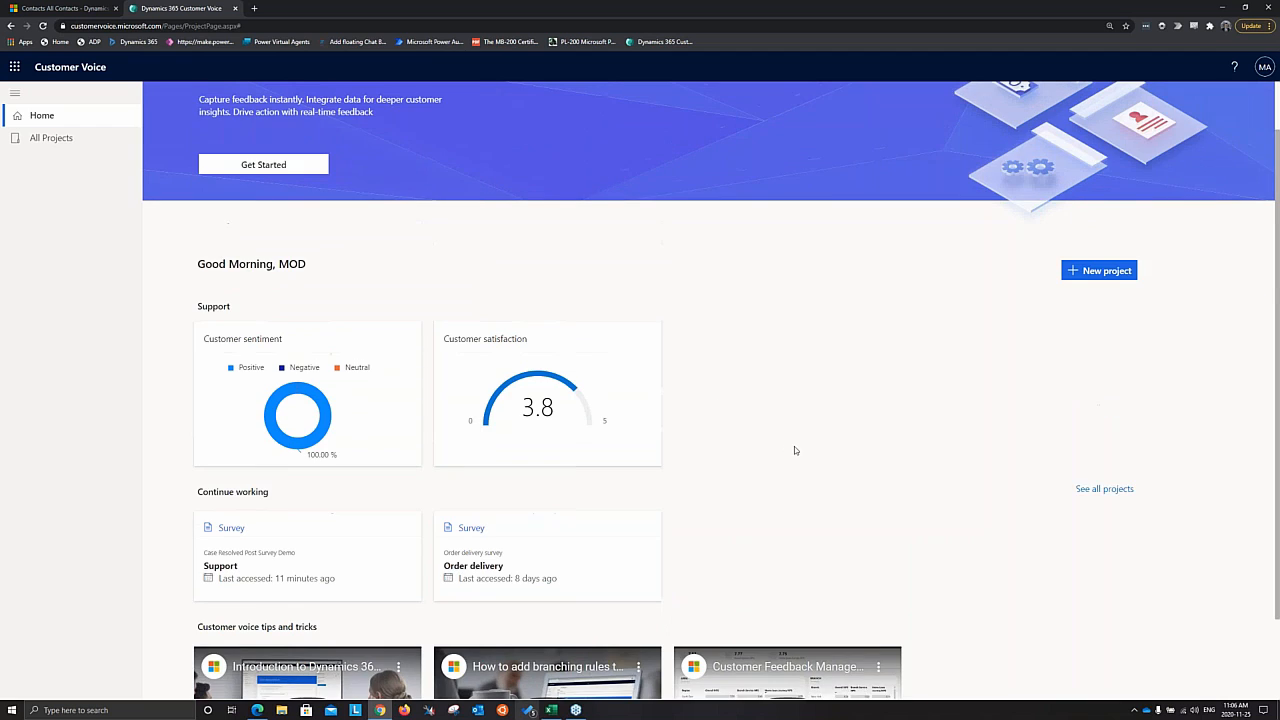
scroll(703, 400, up, 1)
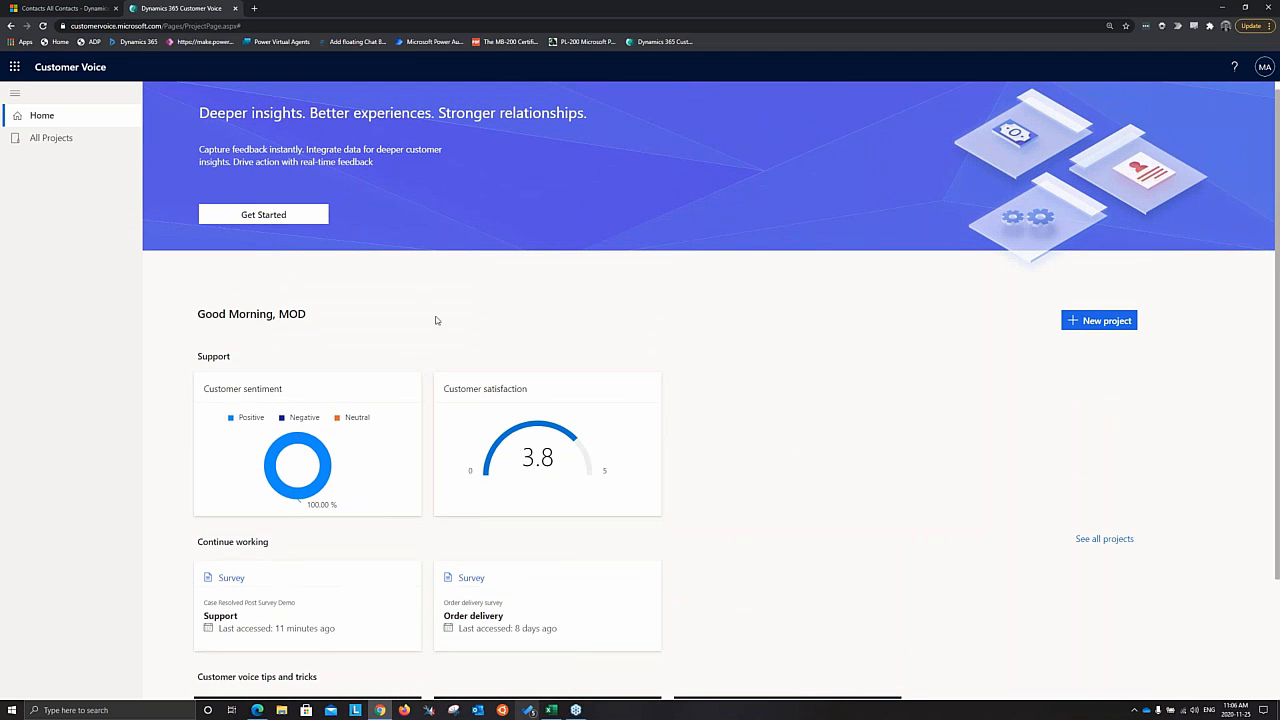
scroll(439, 316, down, 1)
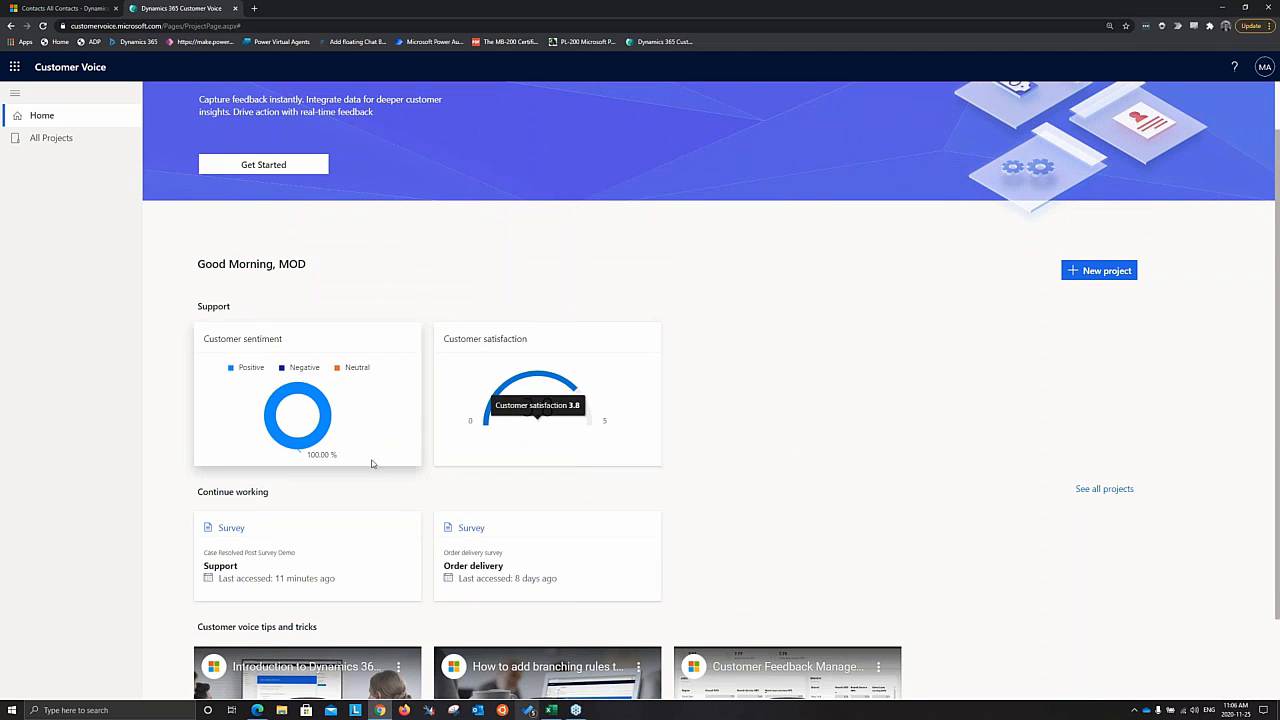
scroll(345, 315, up, 1)
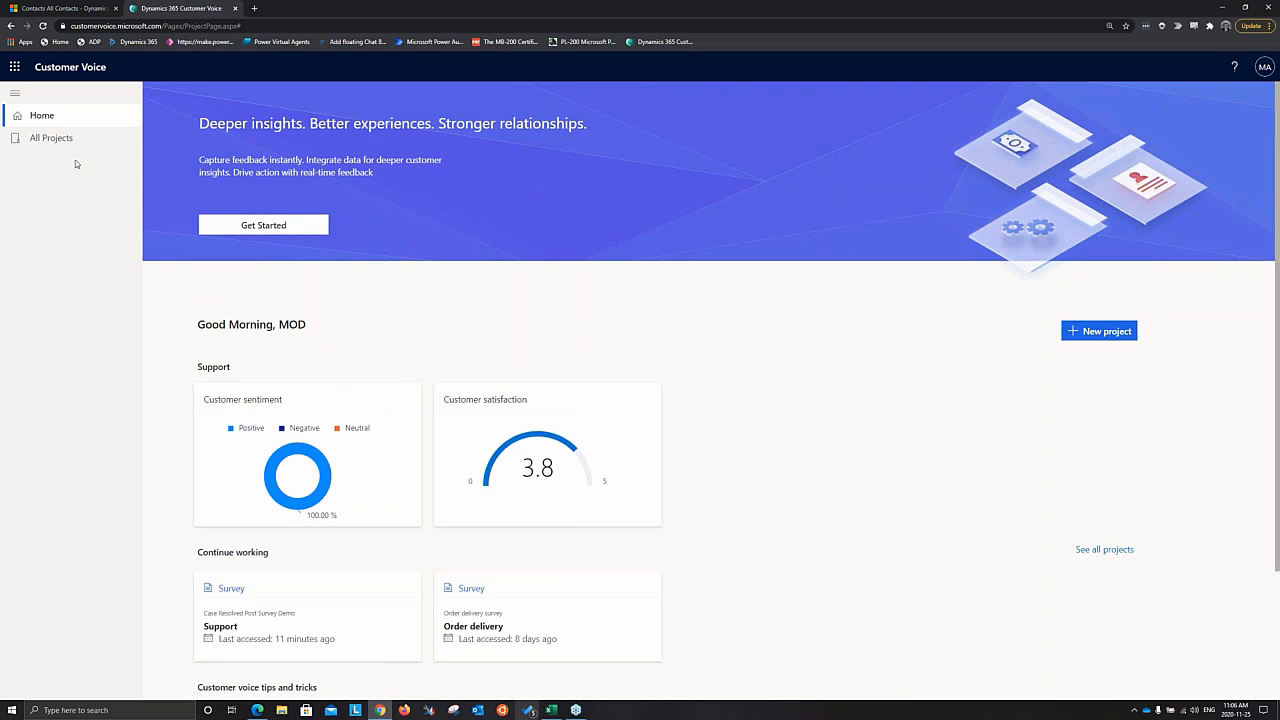
- Open the Support project from the list of all projects and collapse its Reports group, keeping Surveys expanded
click(40, 138)
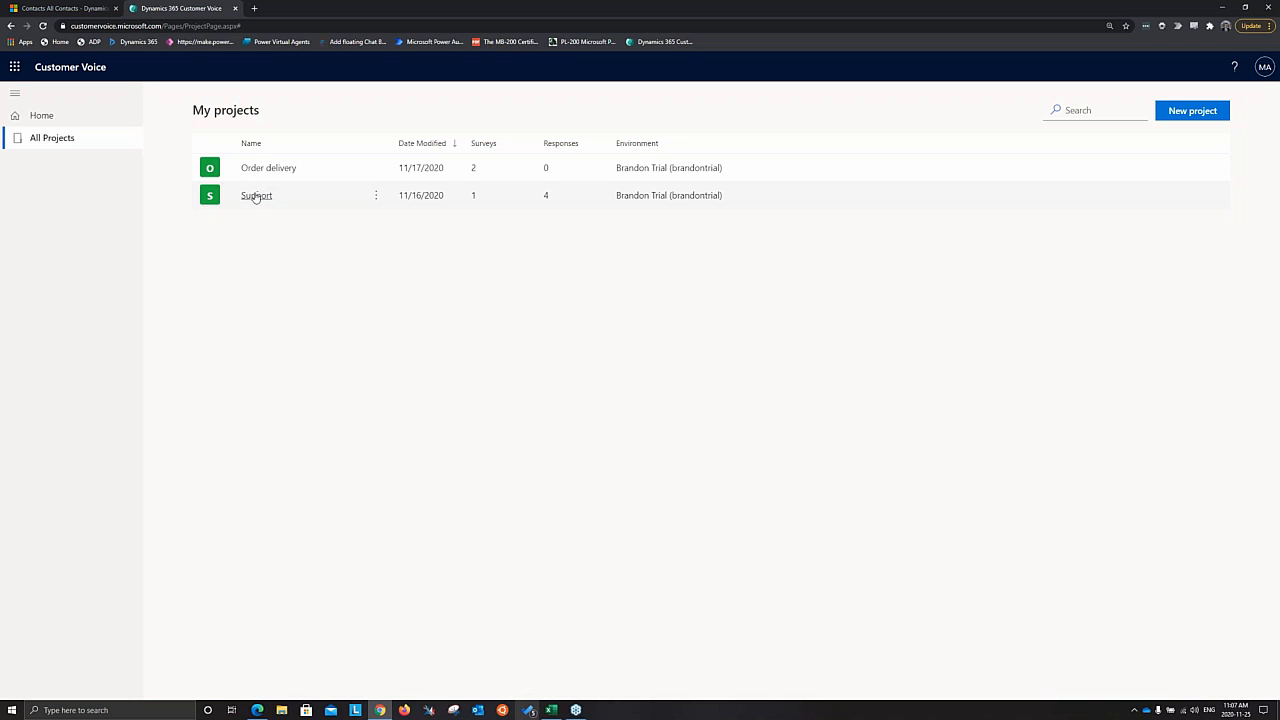
click(256, 196)
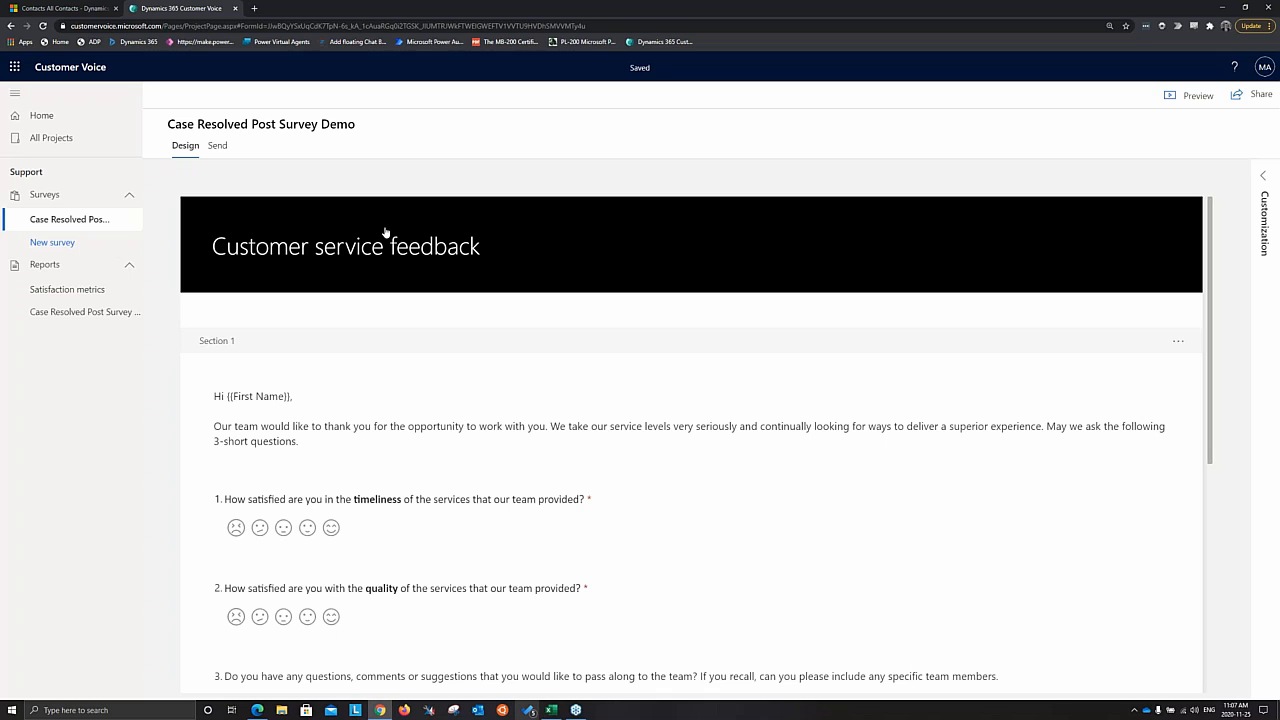
click(128, 195)
click(127, 226)
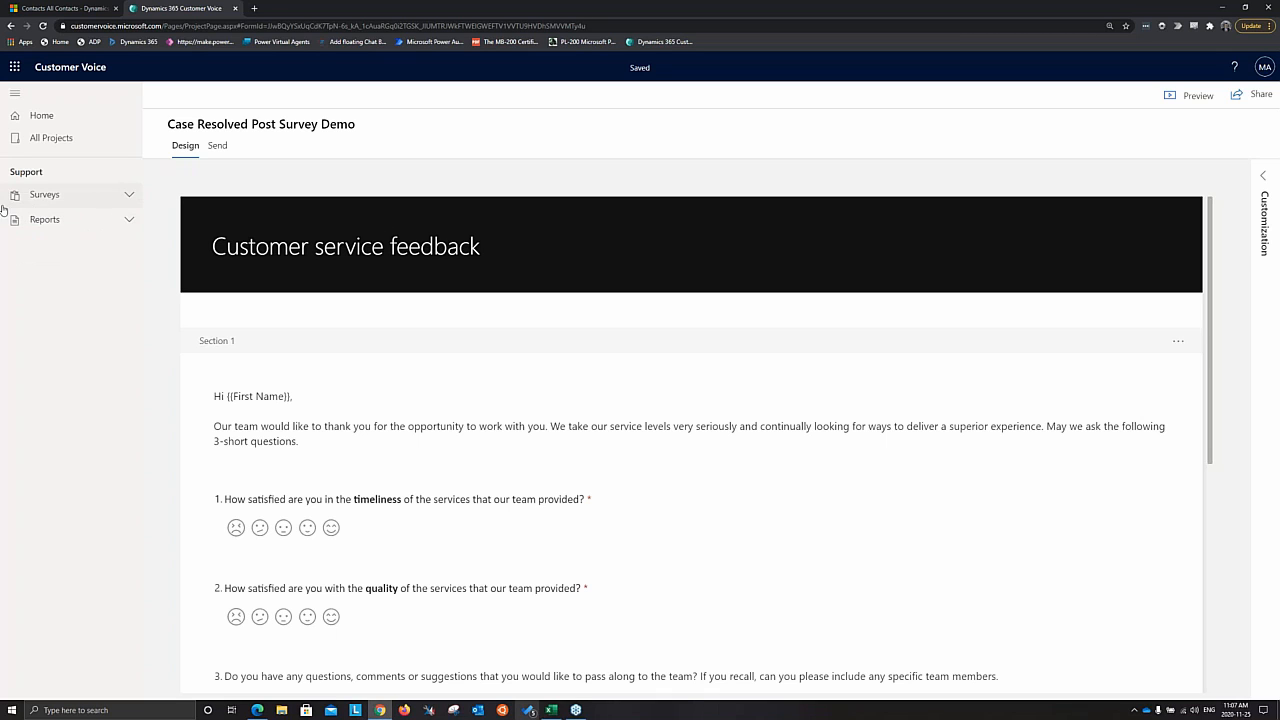
click(116, 198)
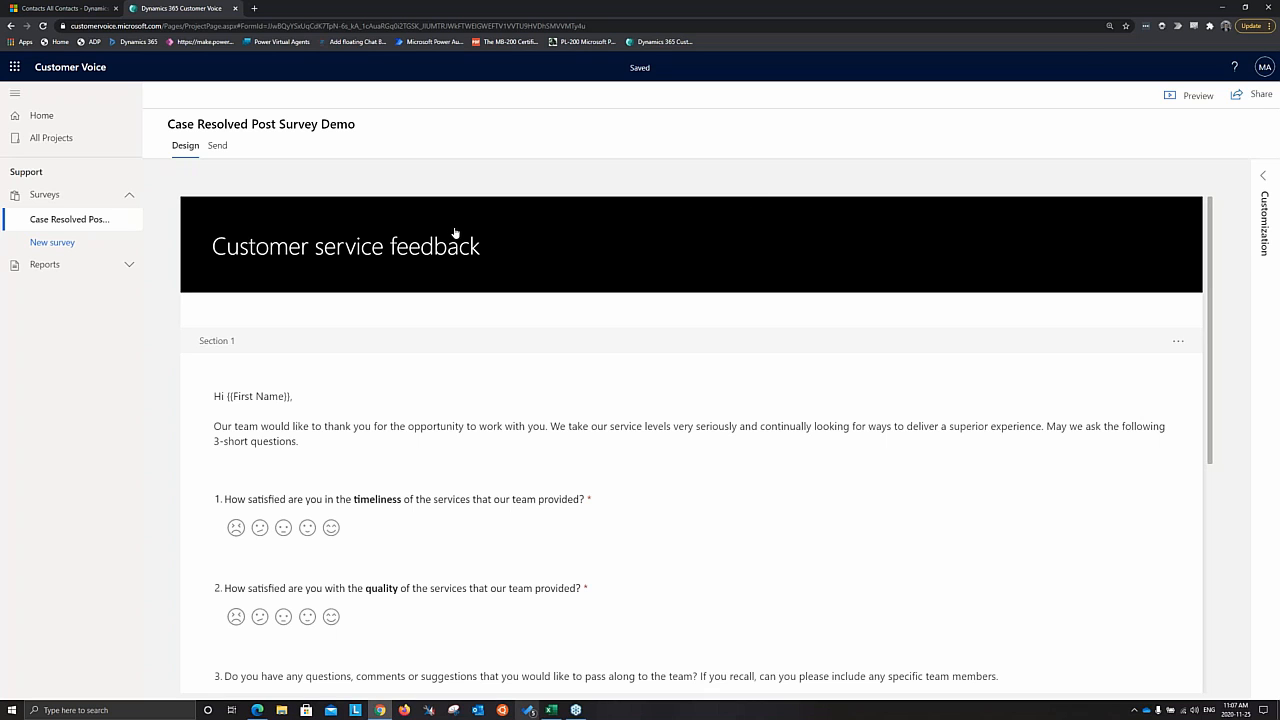
- Examine the Case Resolved Post Survey Demo design, including its header, introduction text and four questions
scroll(451, 287, down, 3)
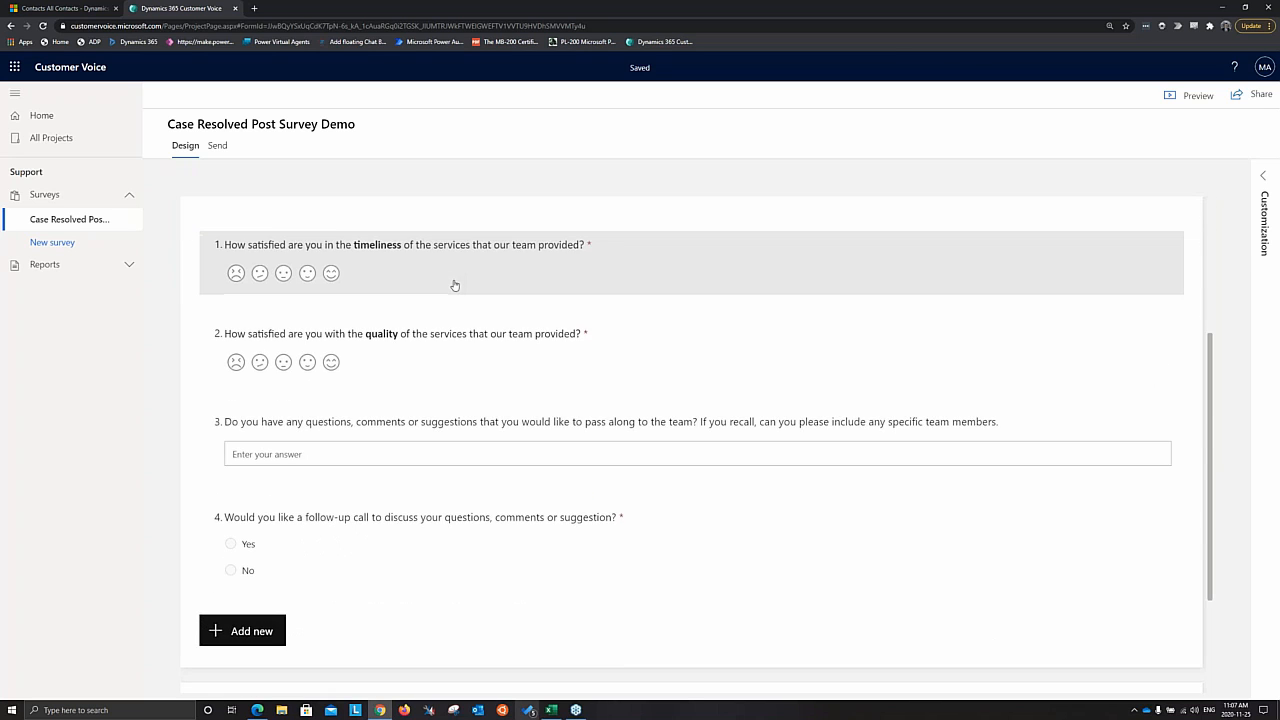
scroll(454, 286, down, 2)
scroll(455, 290, up, 3)
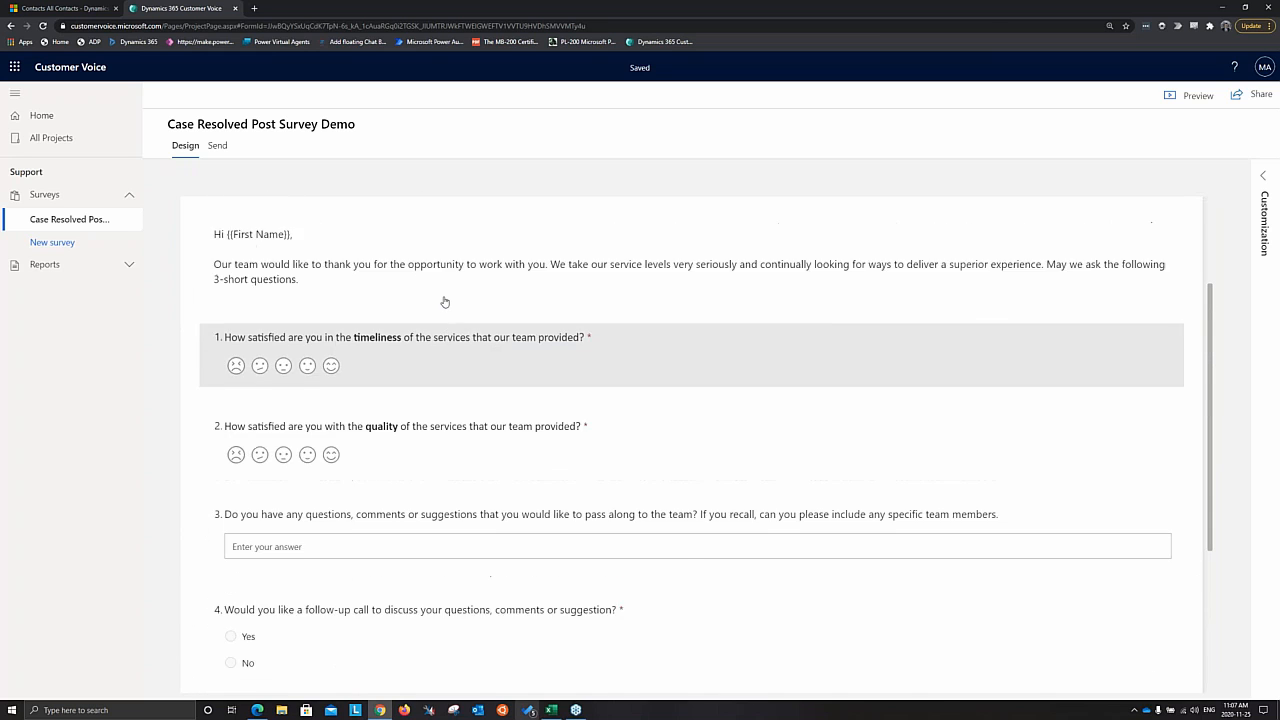
scroll(445, 302, up, 2)
scroll(441, 297, up, 1)
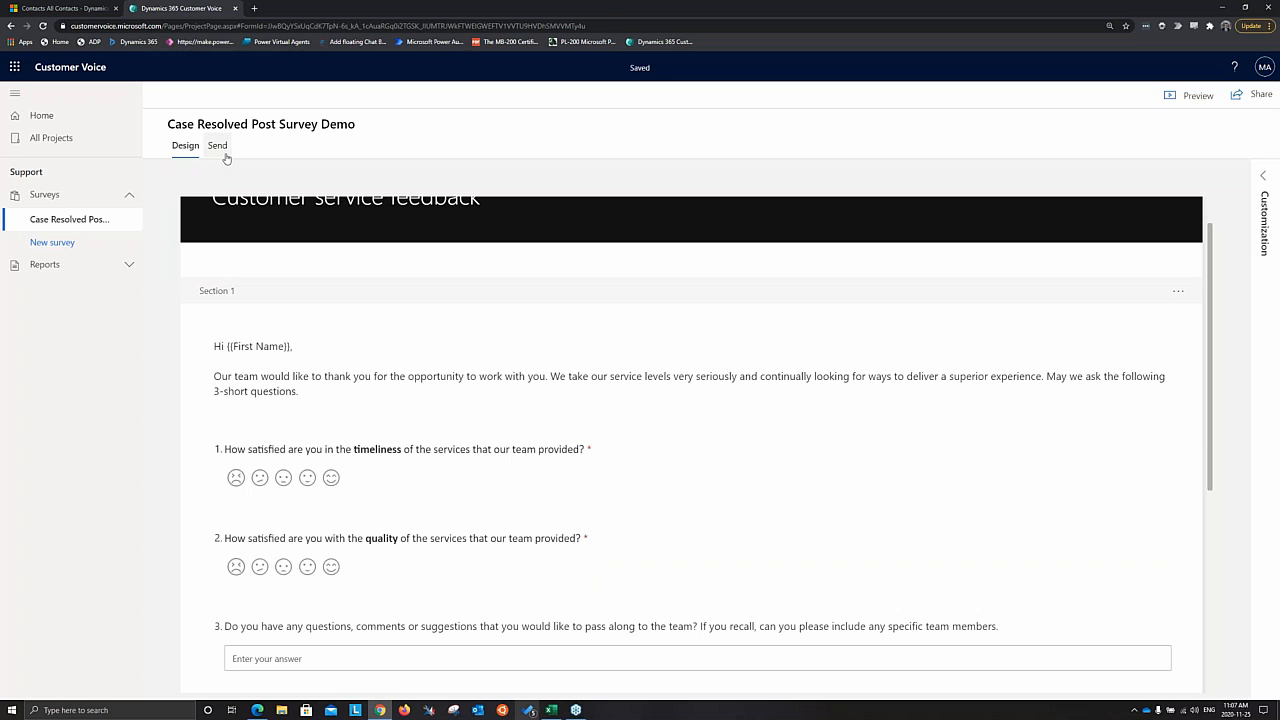
scroll(400, 290, down, 1)
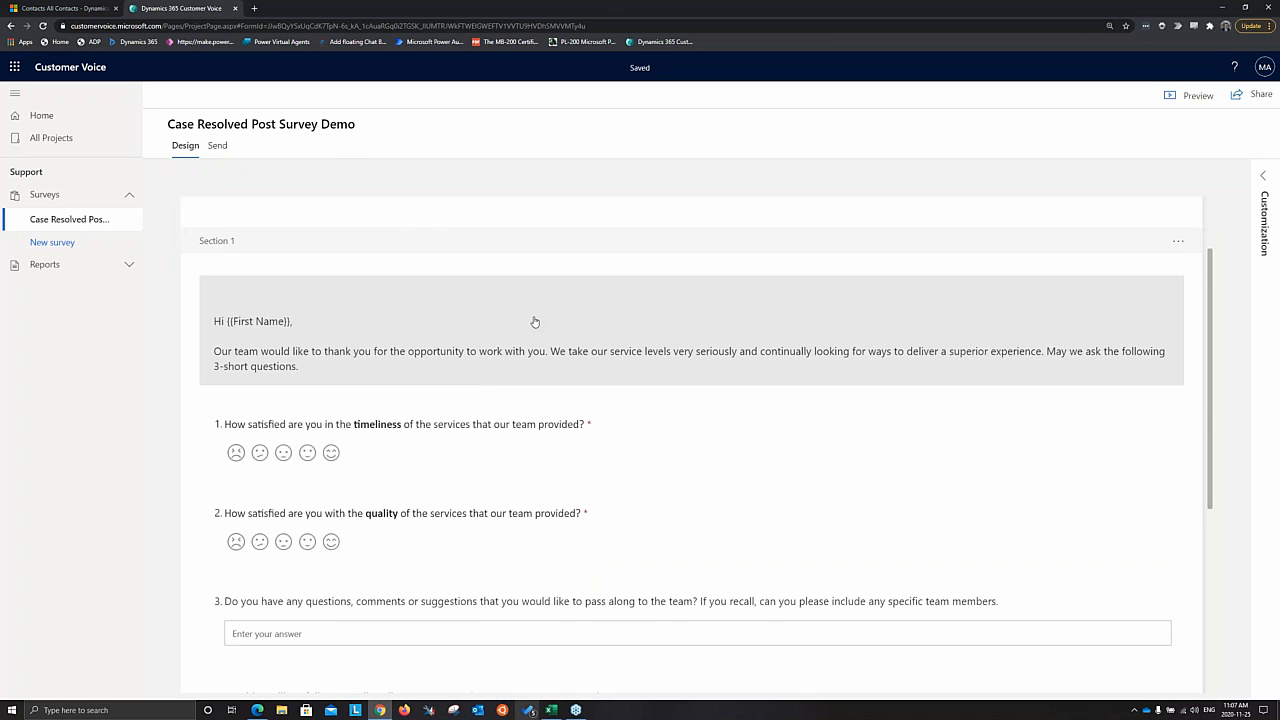
scroll(577, 403, down, 1)
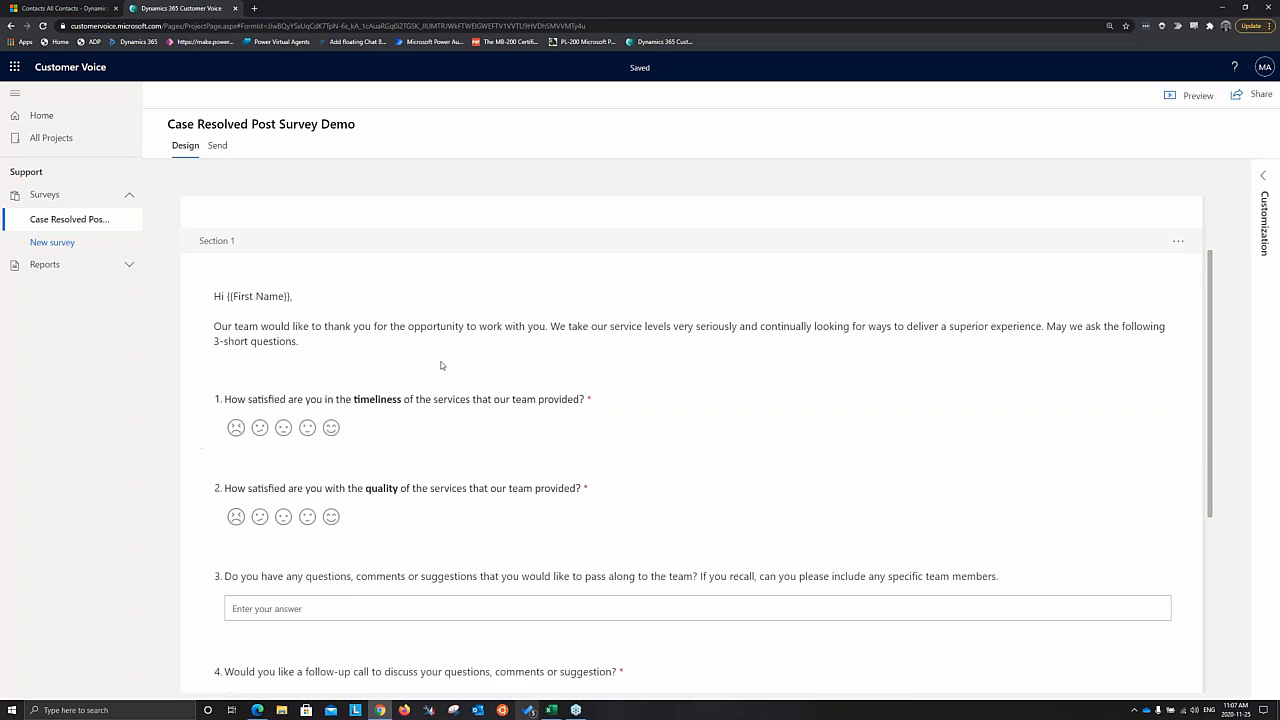
scroll(420, 362, up, 1)
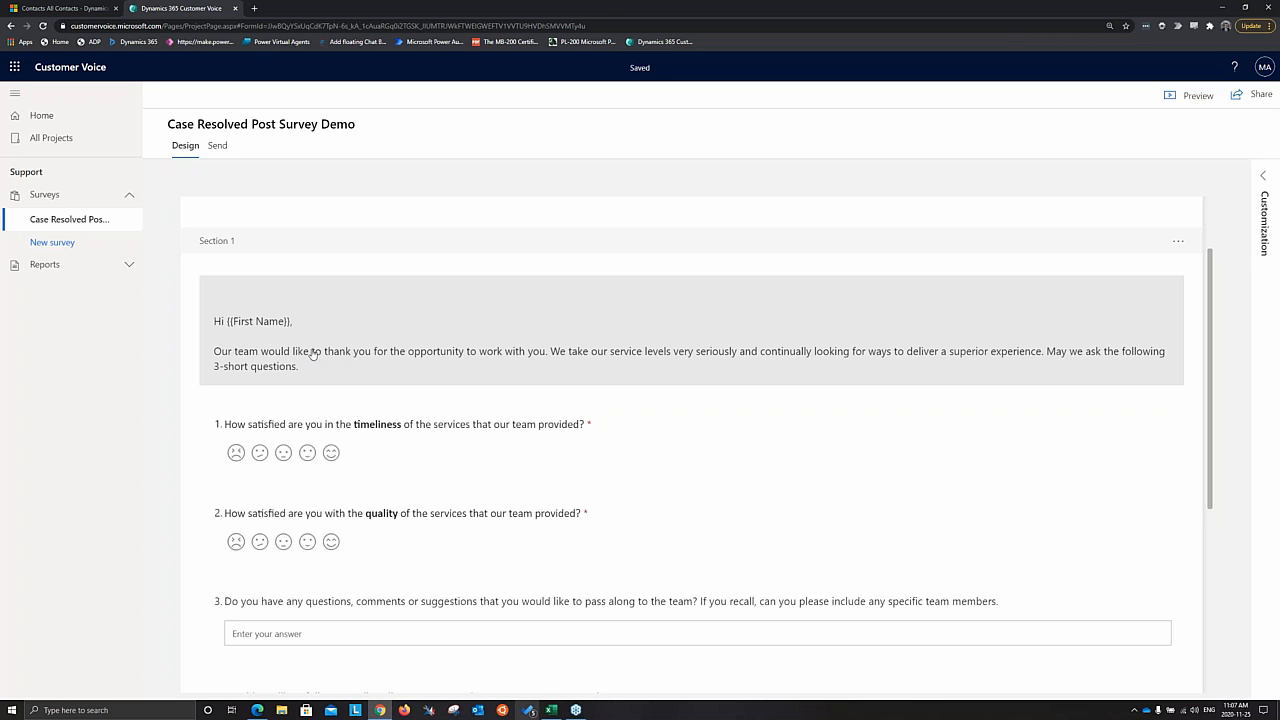
scroll(414, 451, down, 1)
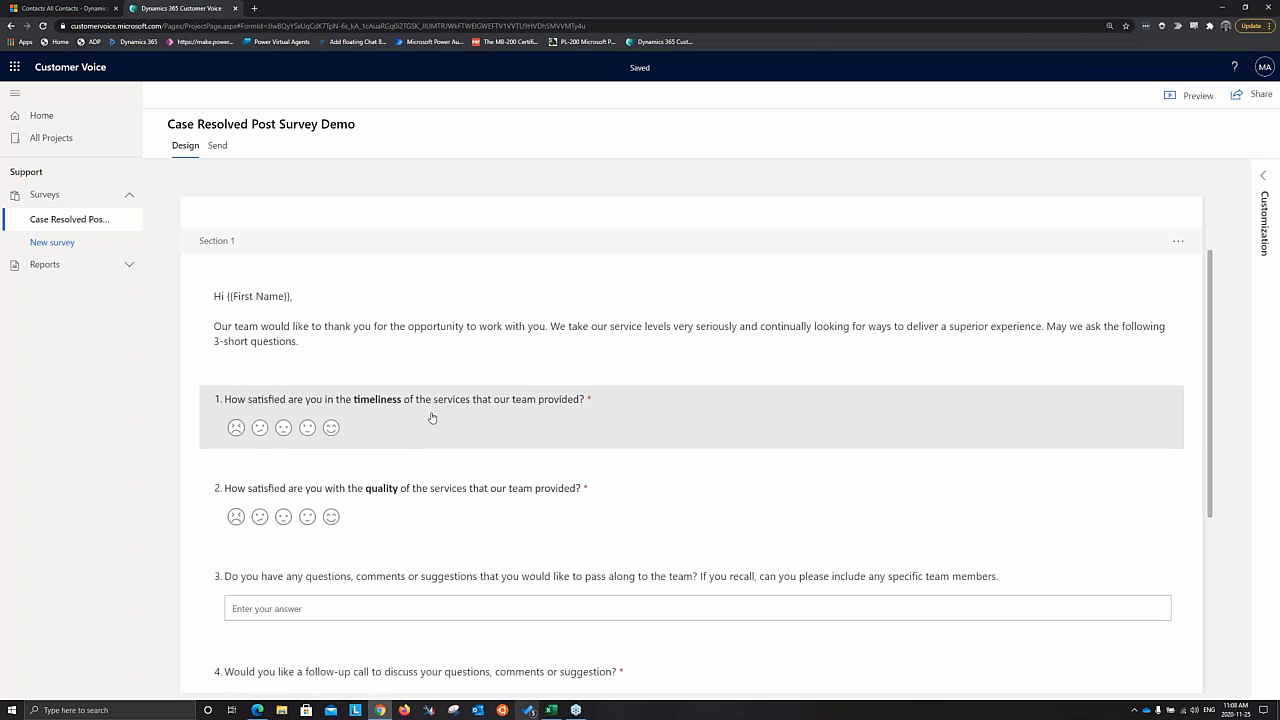
scroll(440, 420, down, 4)
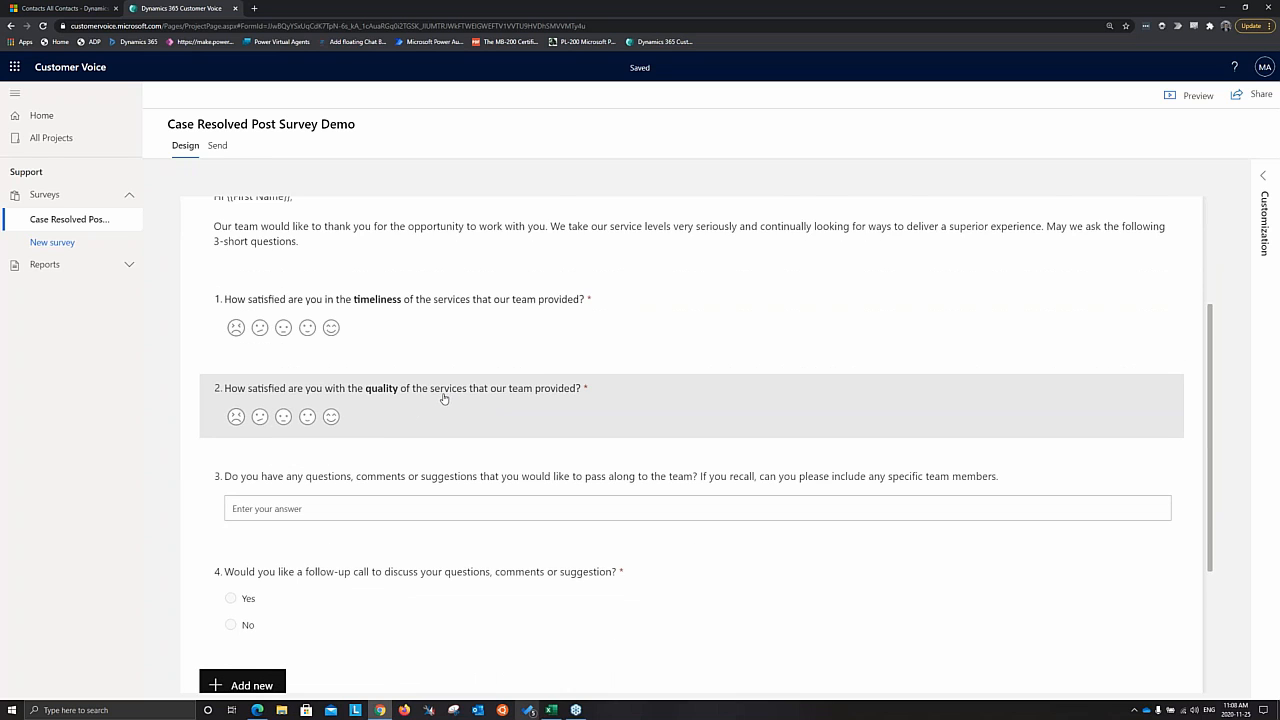
scroll(447, 398, down, 2)
scroll(414, 451, up, 8)
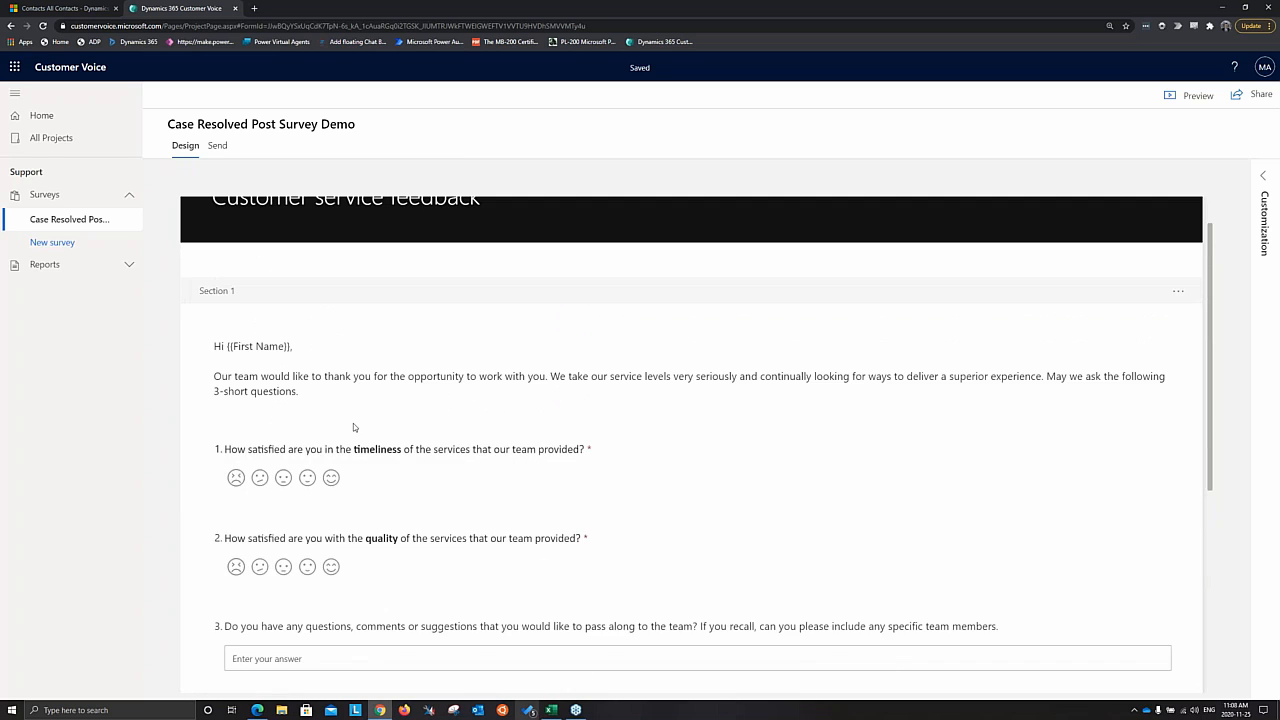
- Reveal the question types available below question 4 and compare them with the survey's existing questions
scroll(372, 395, down, 8)
scroll(330, 440, down, 2)
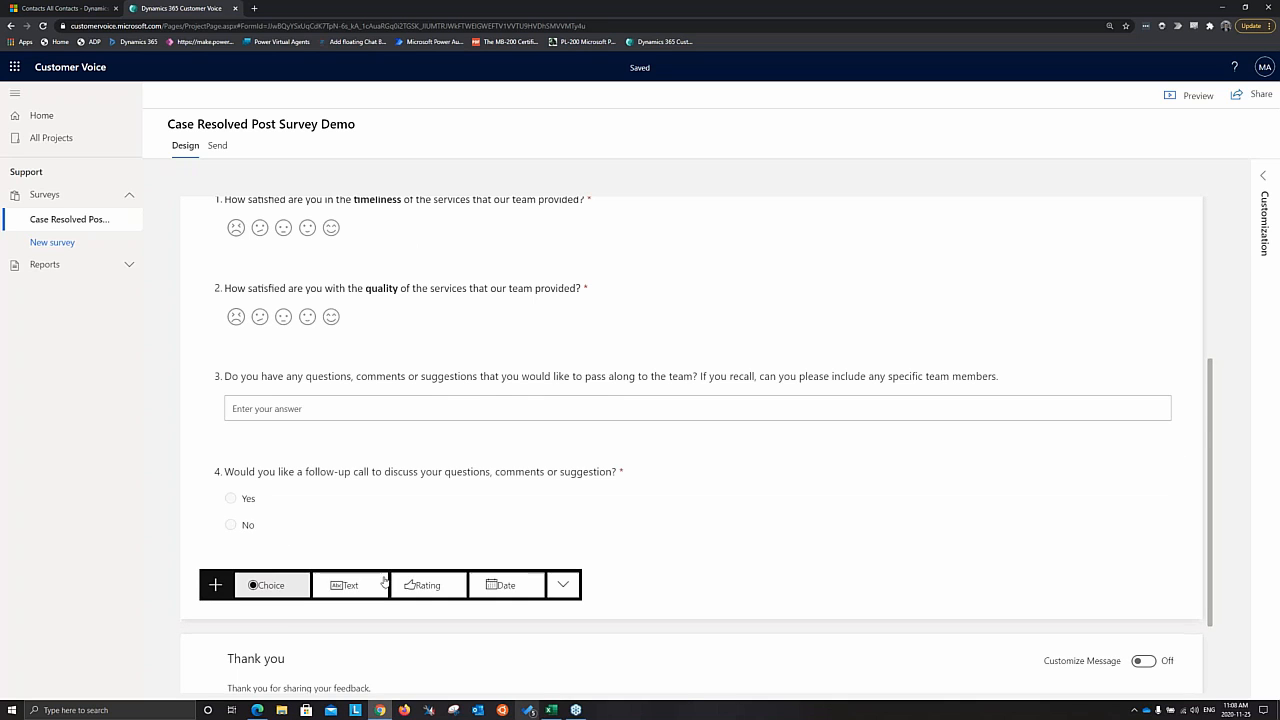
click(271, 582)
scroll(329, 511, down, 1)
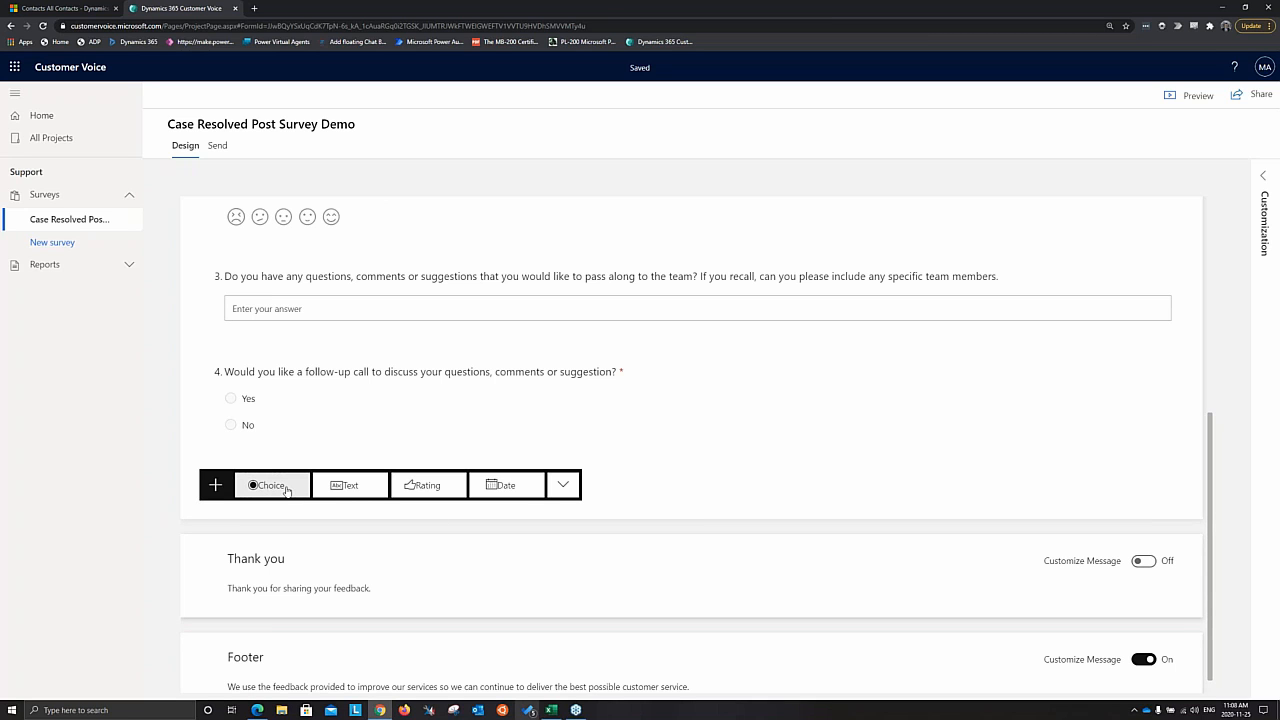
scroll(292, 458, down, 1)
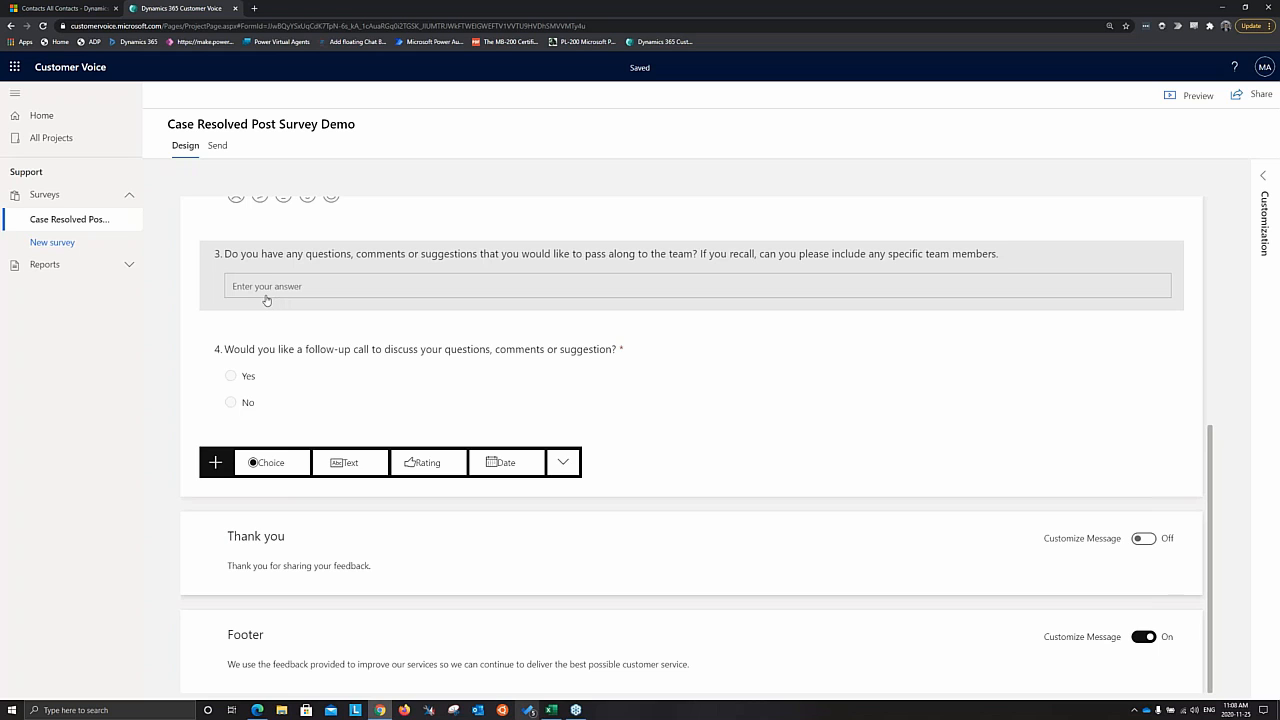
scroll(276, 300, up, 2)
scroll(428, 395, down, 1)
scroll(428, 395, up, 1)
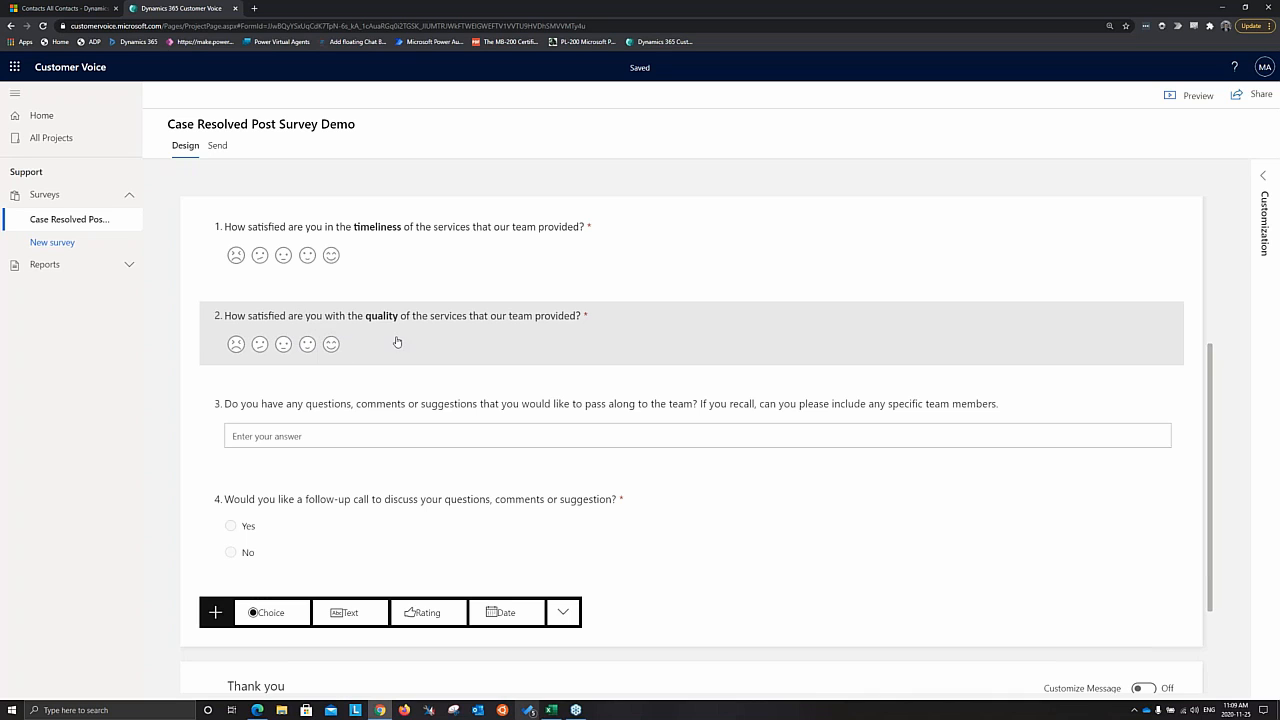
scroll(405, 333, down, 1)
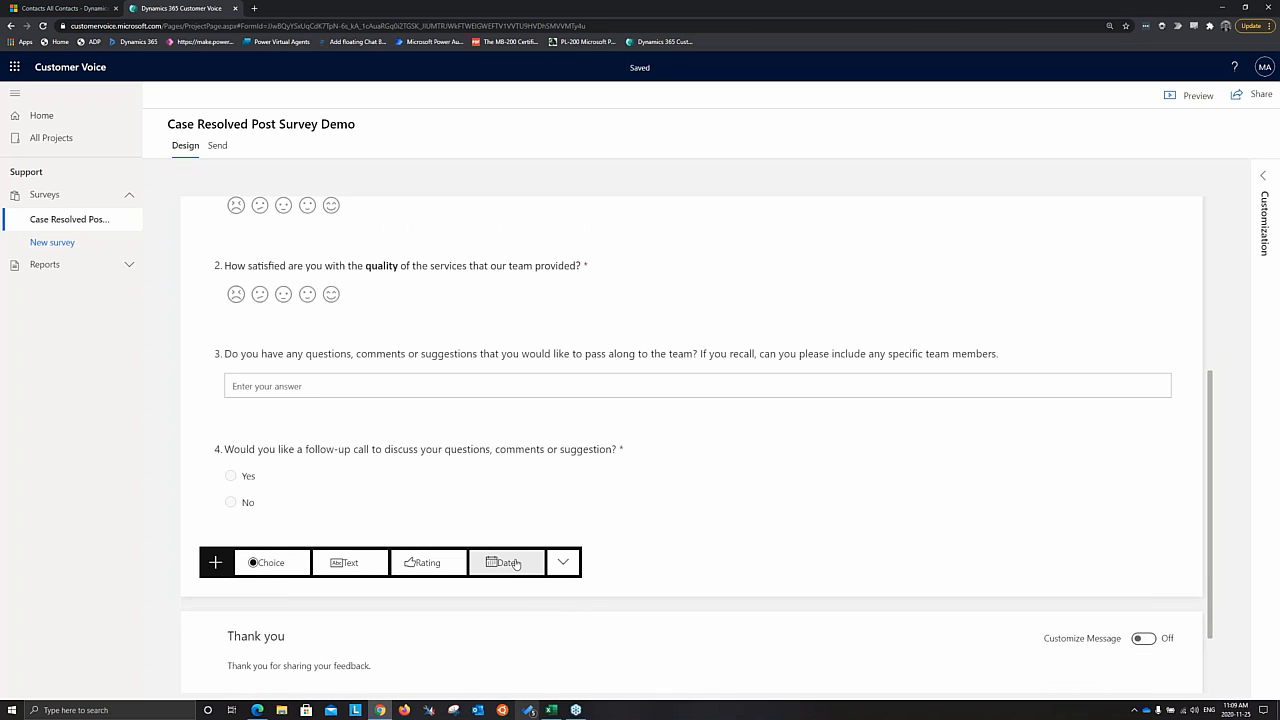
scroll(491, 523, down, 1)
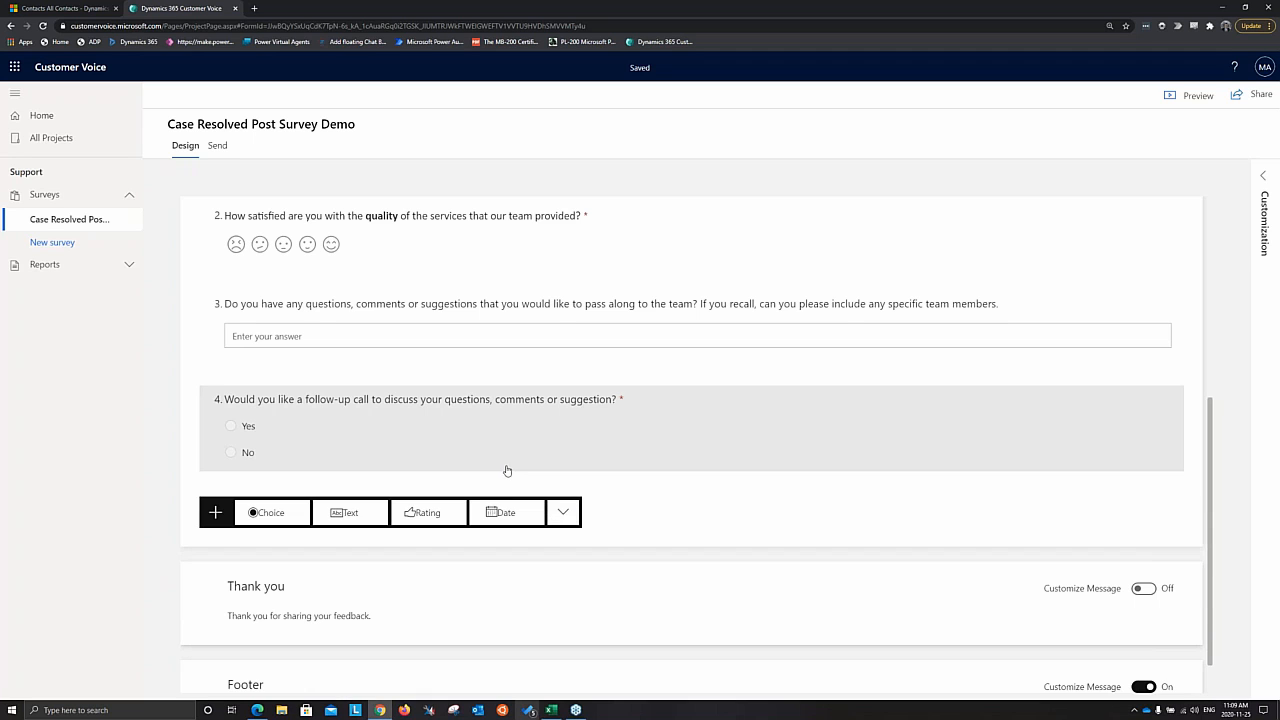
scroll(505, 470, down, 1)
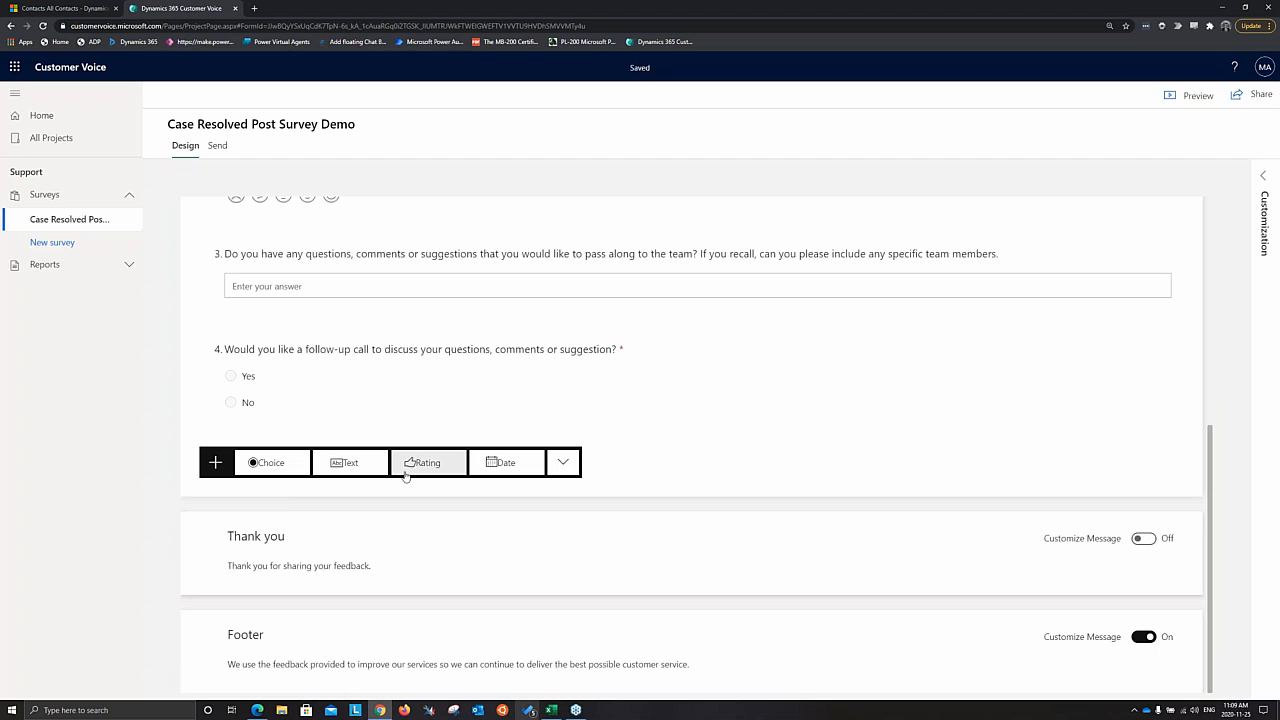
- Add a Likert question after question 4, then delete it from the survey
click(563, 463)
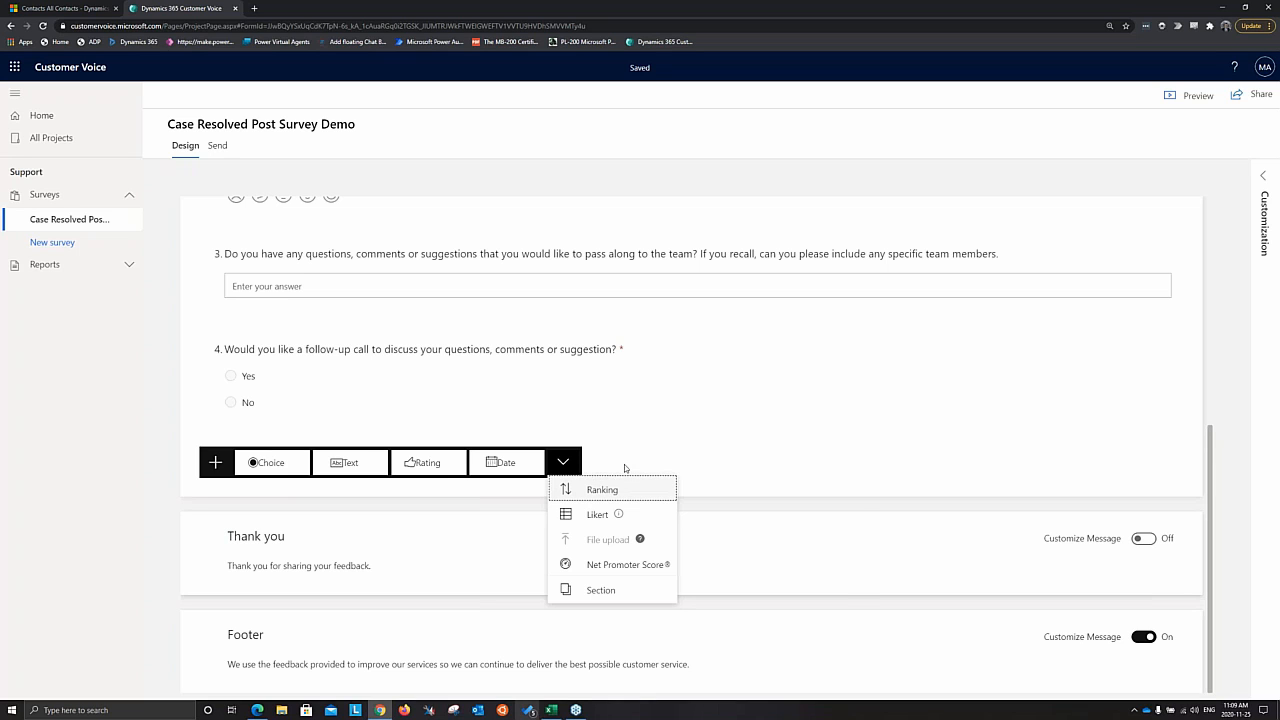
mouse_move(618, 515)
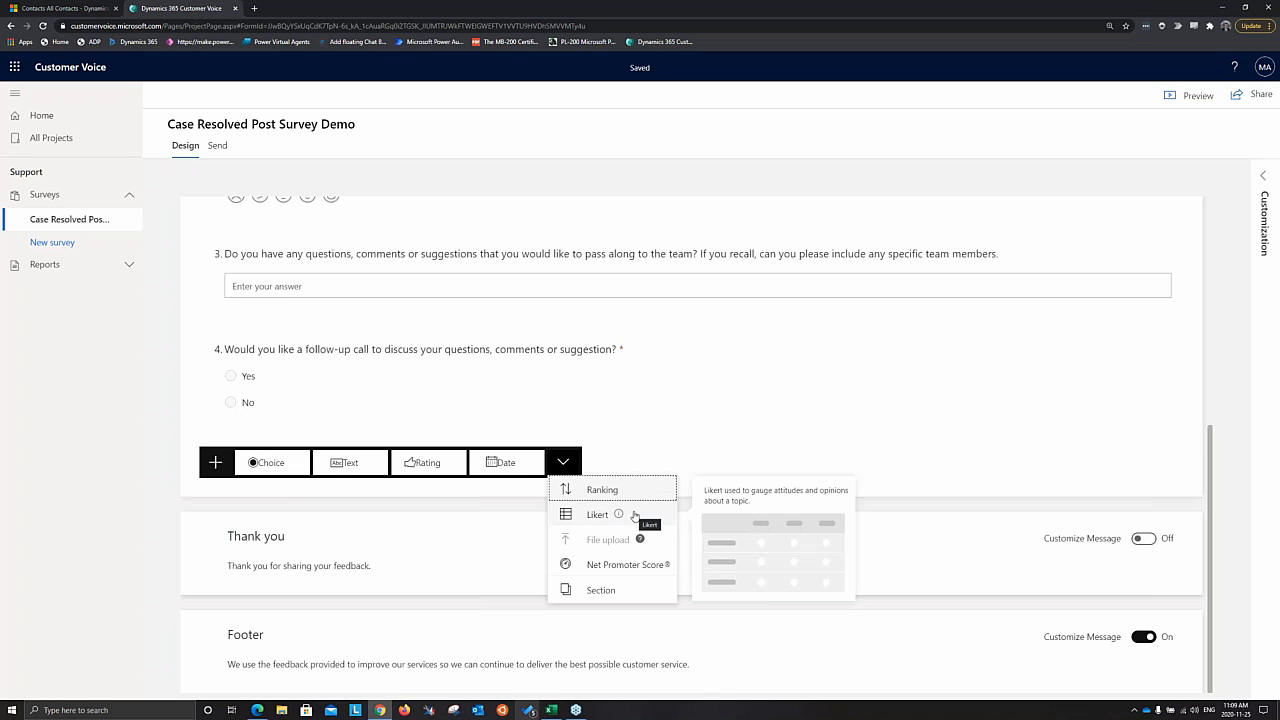
click(625, 516)
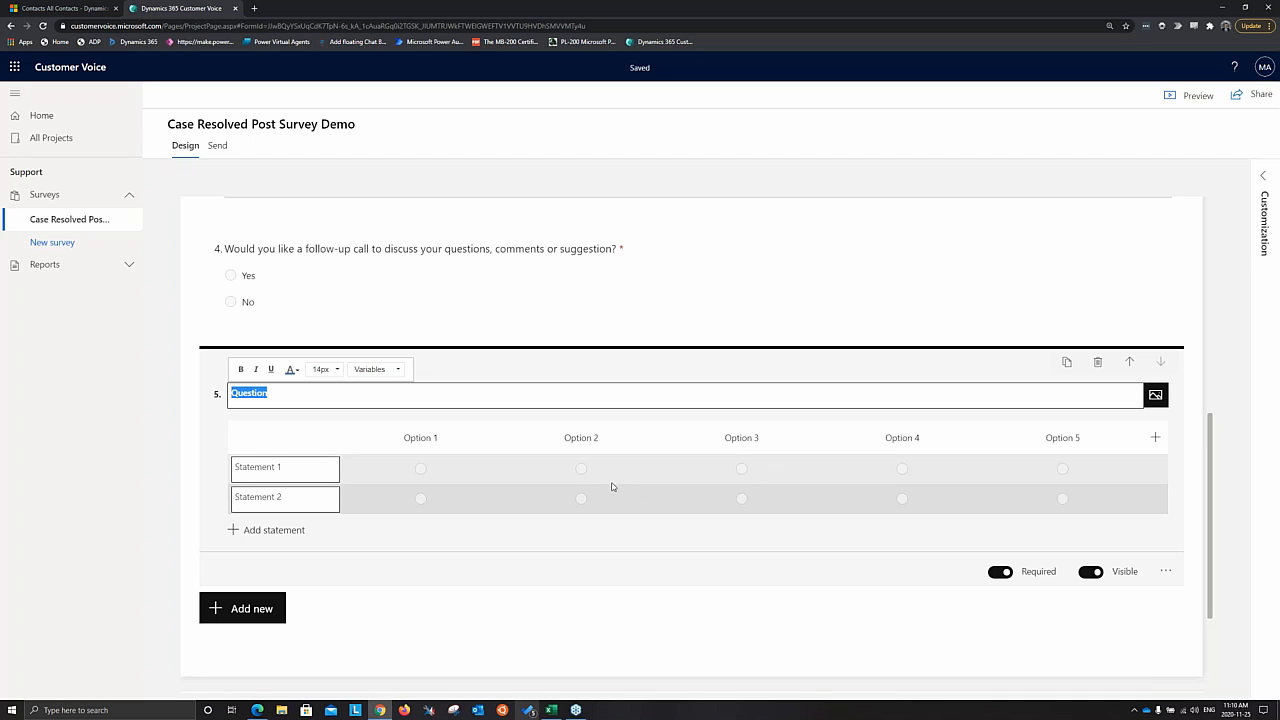
click(1098, 362)
- Add a Net Promoter Score question after question 4
click(263, 457)
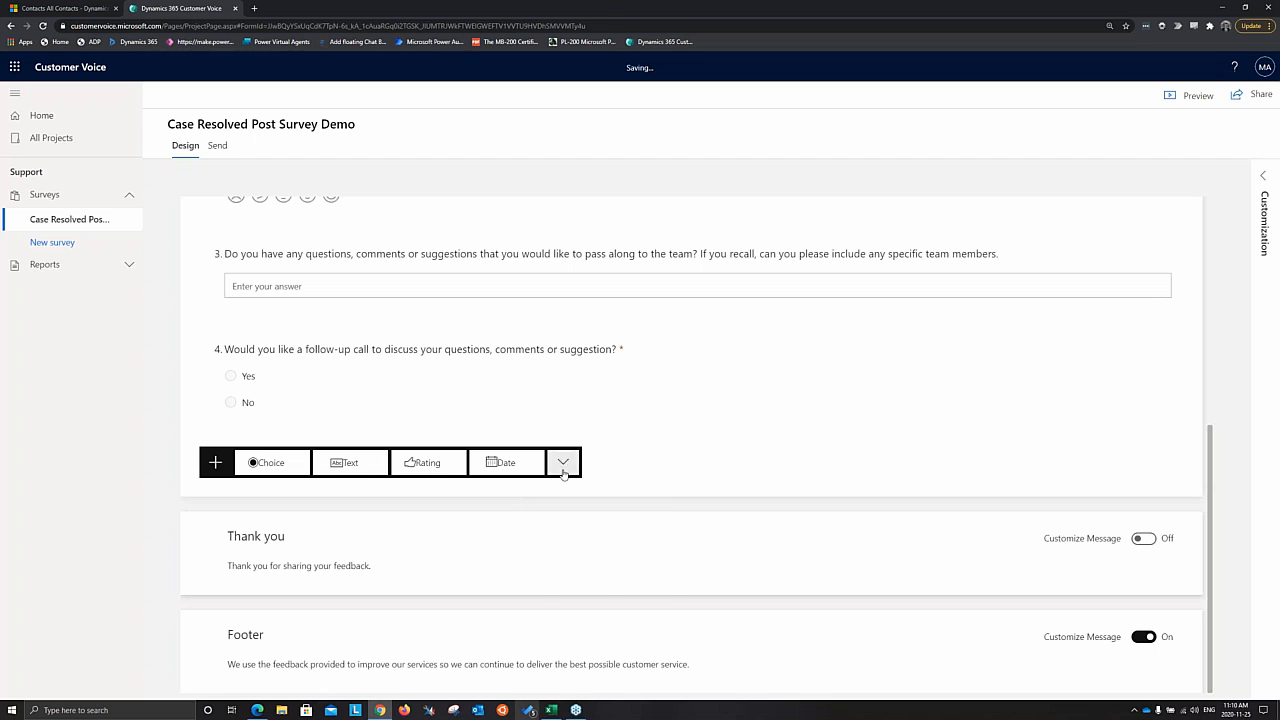
click(563, 464)
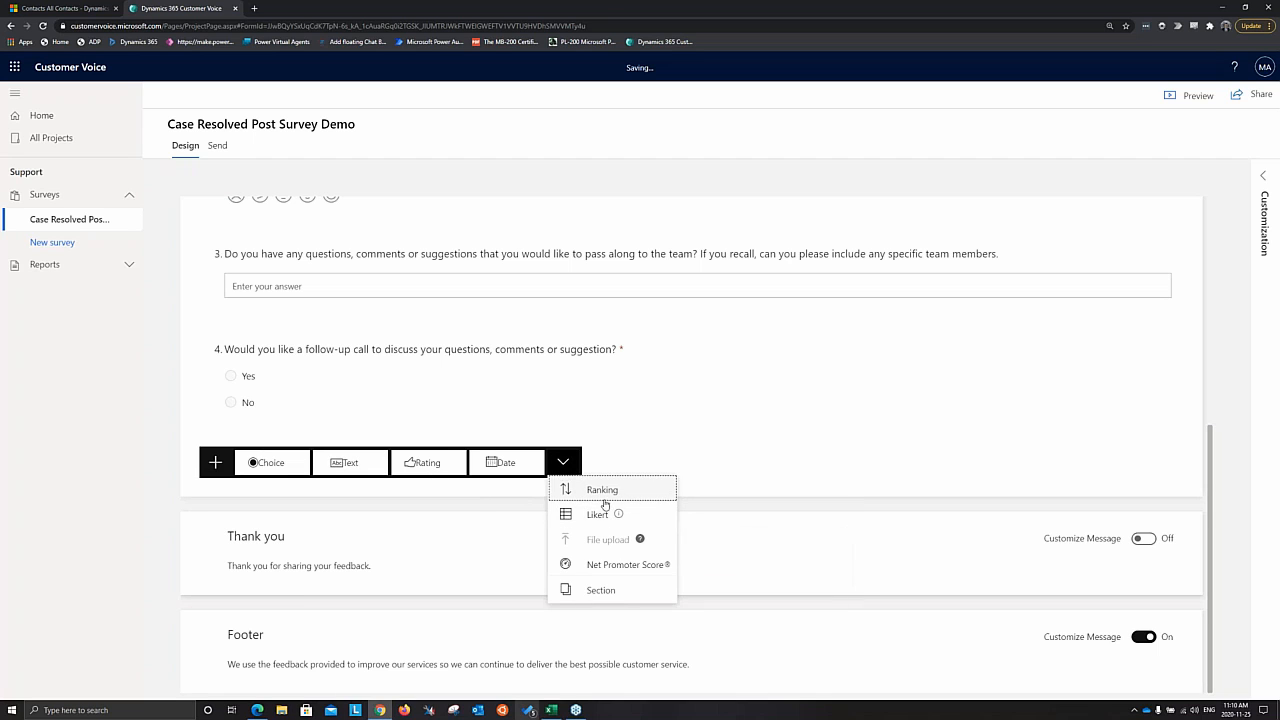
mouse_move(644, 539)
click(599, 565)
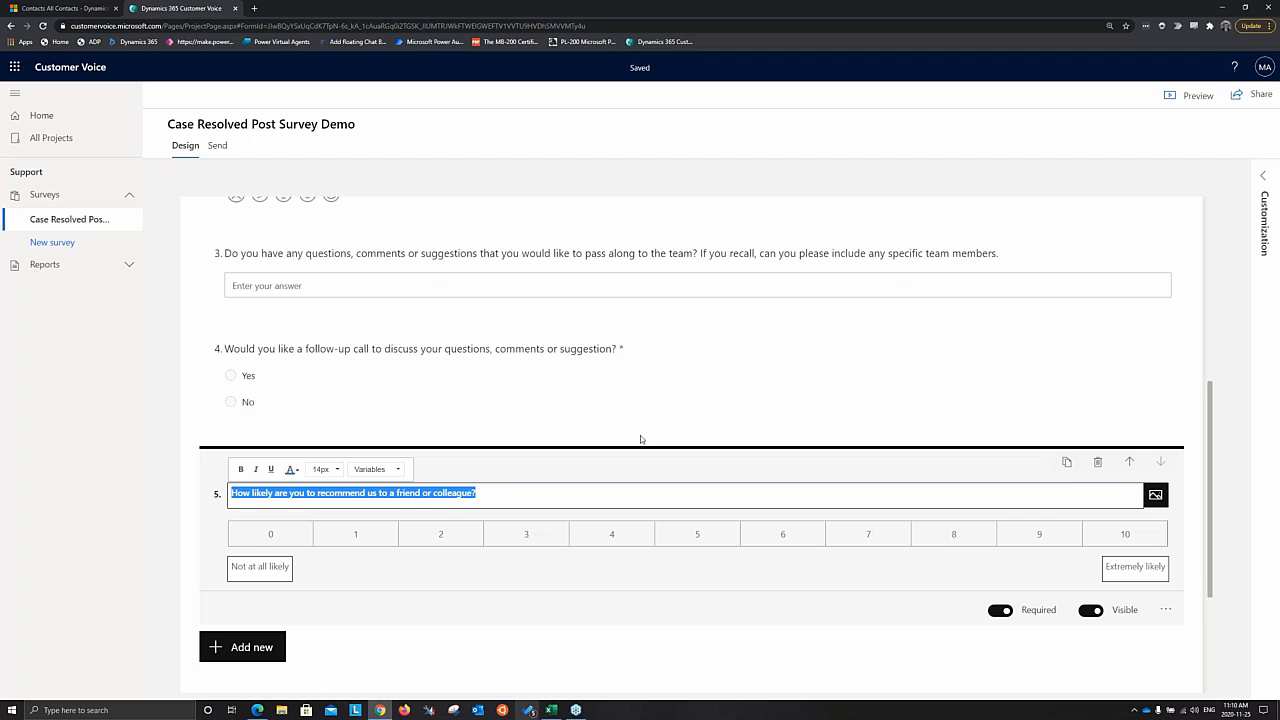
- Delete question 5, the Net Promoter Score question about recommending to a friend or colleague
scroll(640, 435, down, 1)
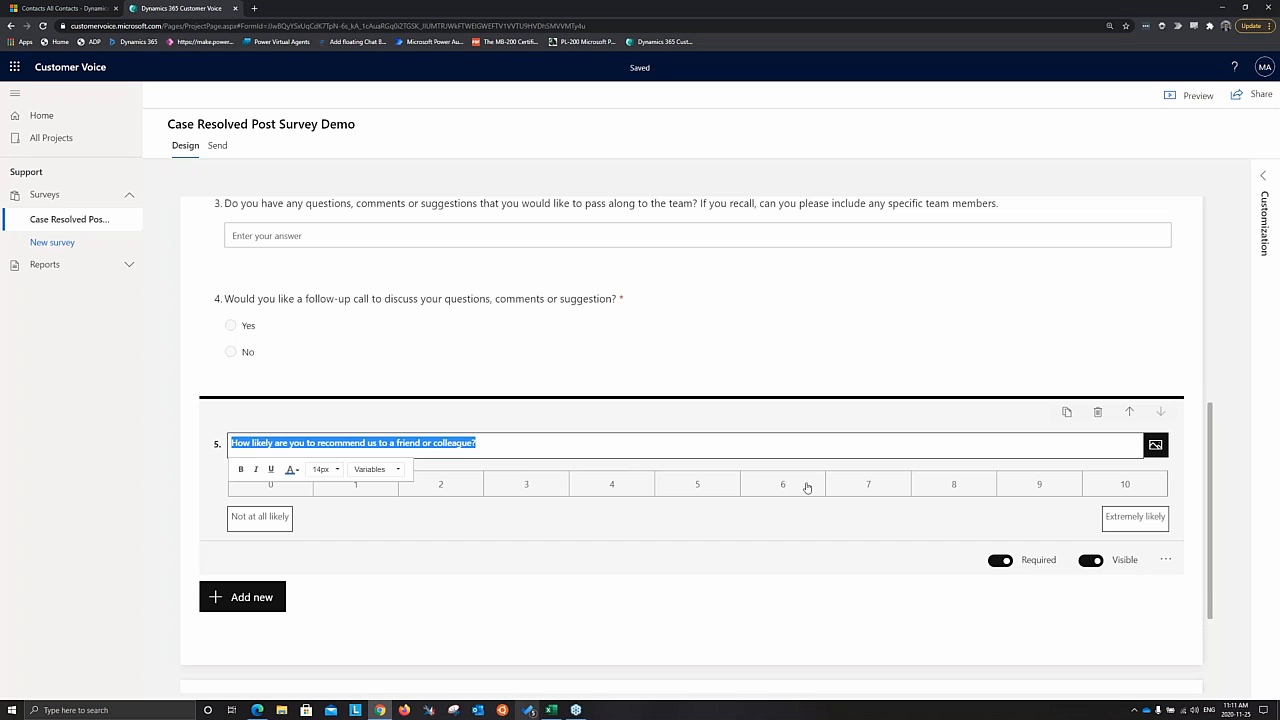
scroll(781, 485, up, 1)
scroll(804, 500, down, 2)
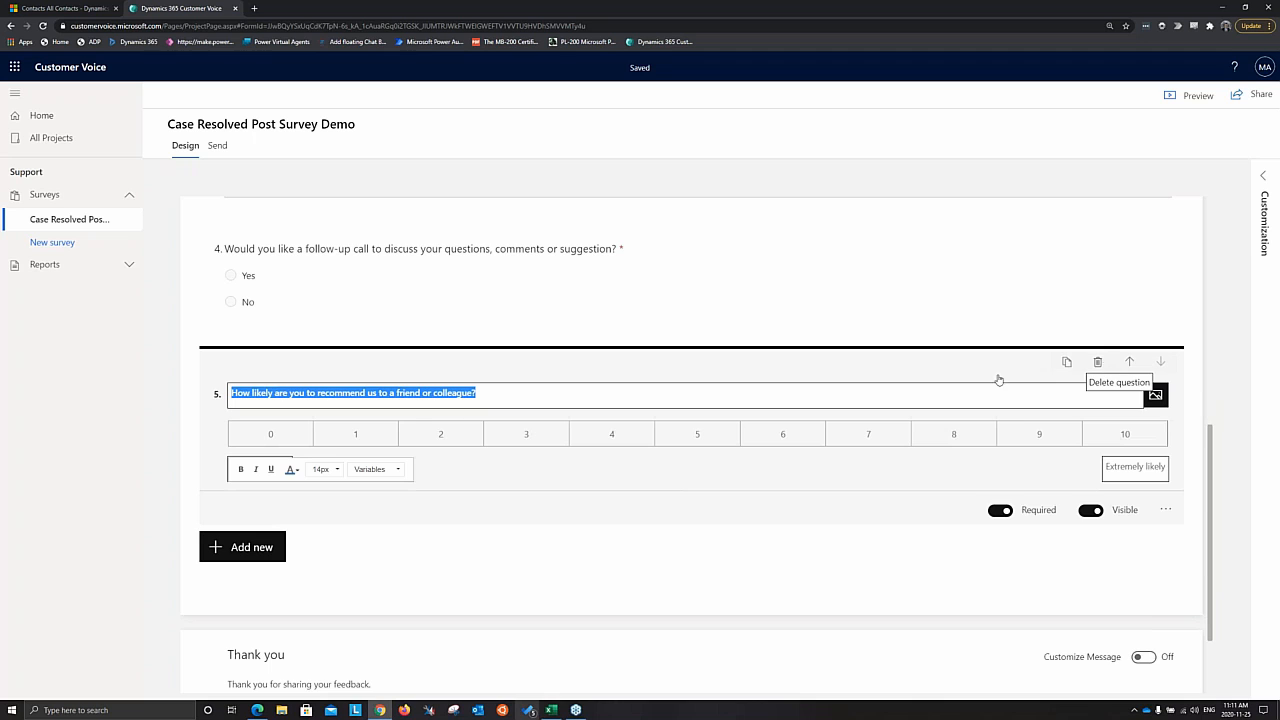
scroll(406, 420, up, 1)
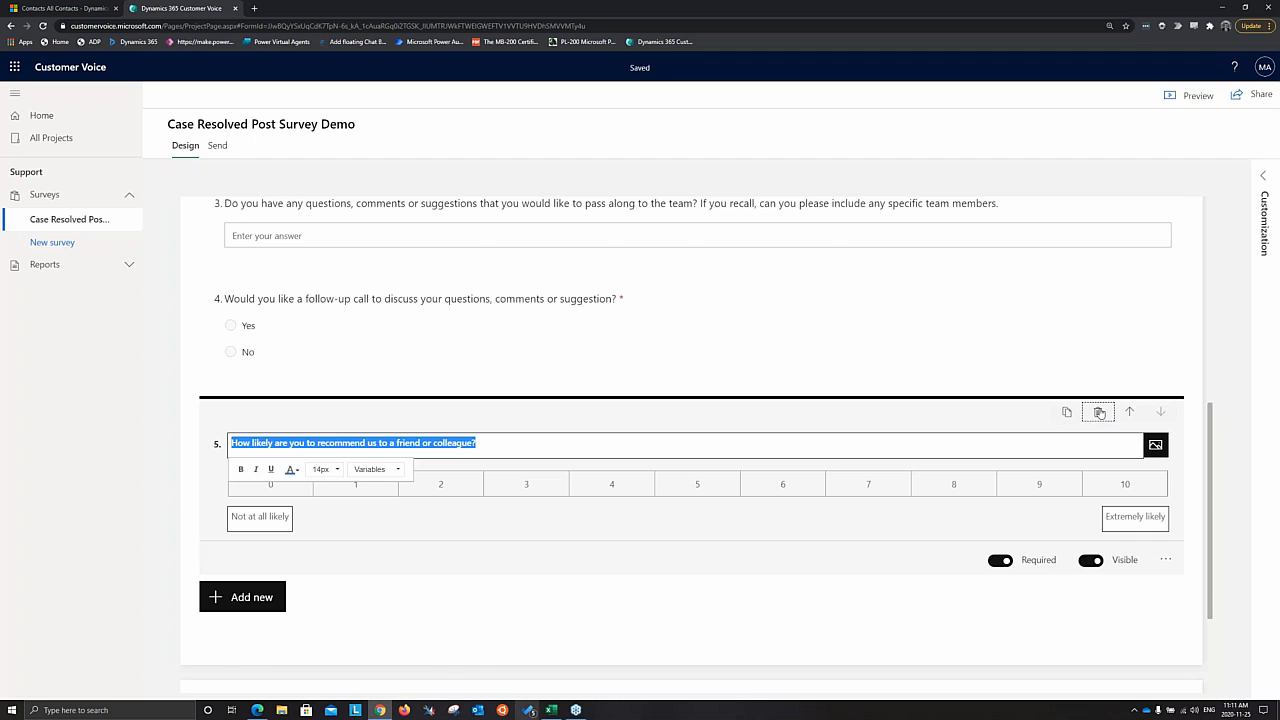
click(1097, 411)
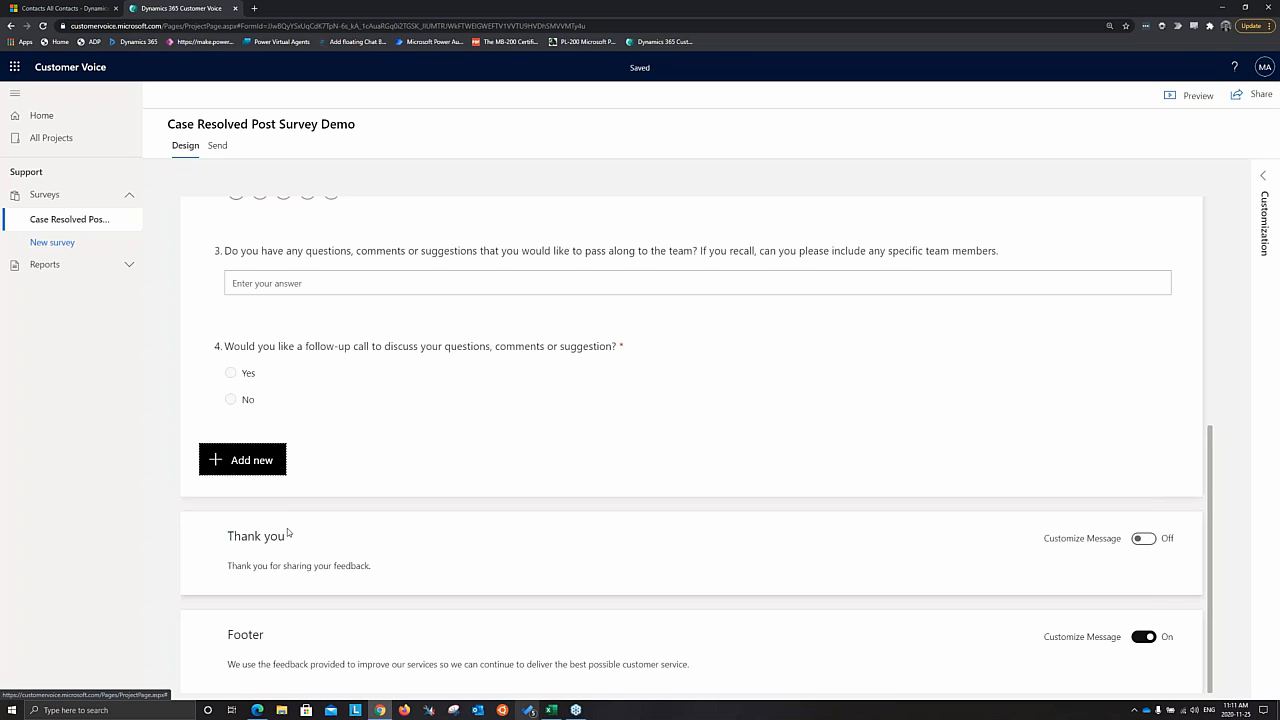
- Toggle message customization on and back off for the Thank you section, and off and back on for the Footer
click(1141, 540)
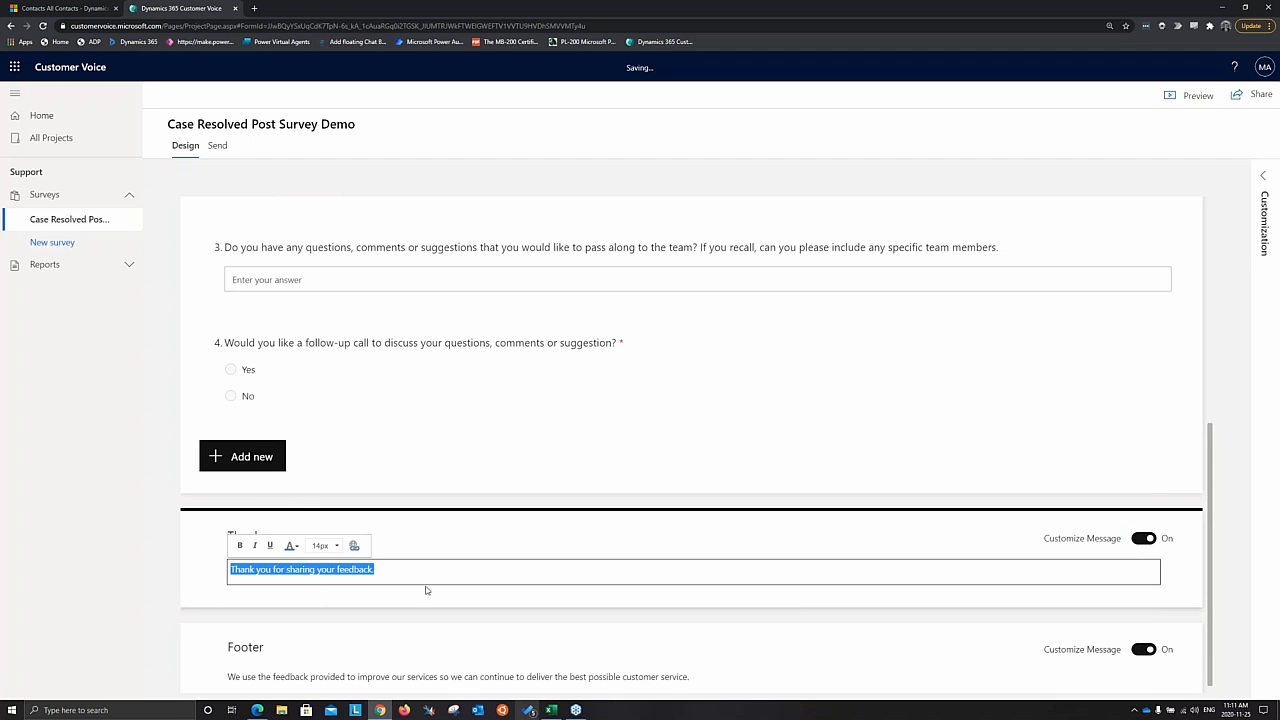
click(1141, 540)
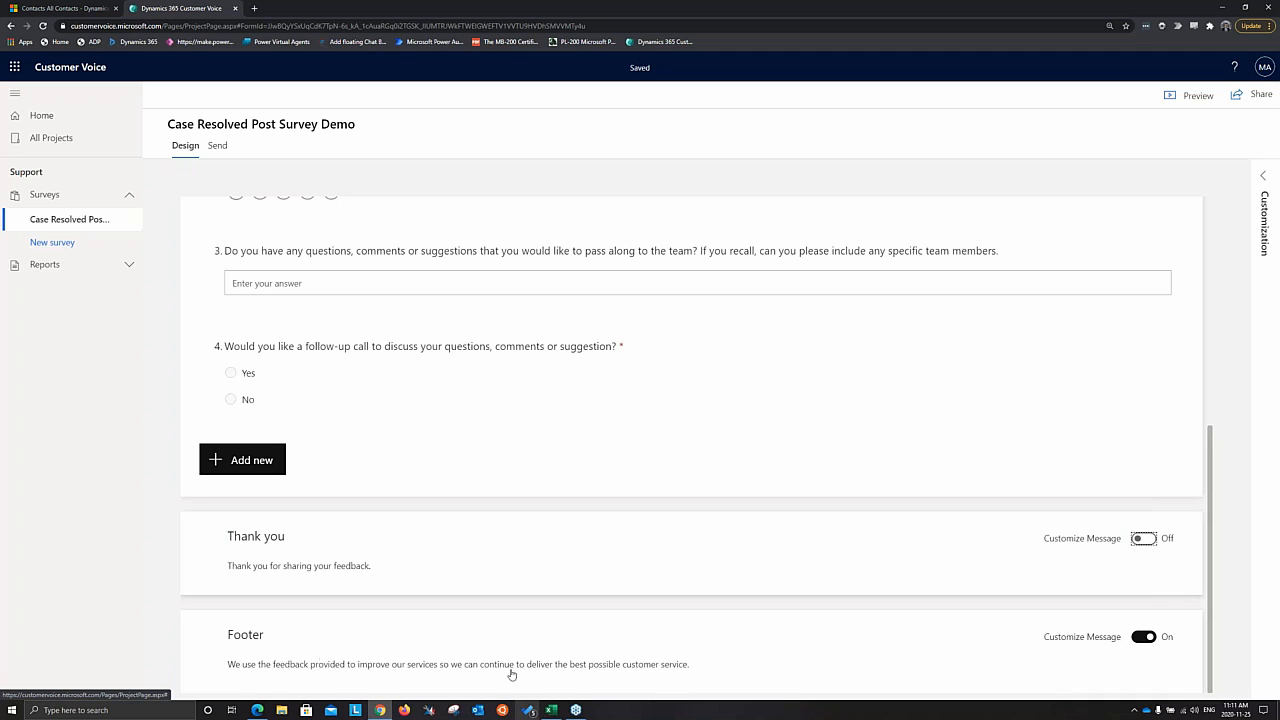
click(1140, 638)
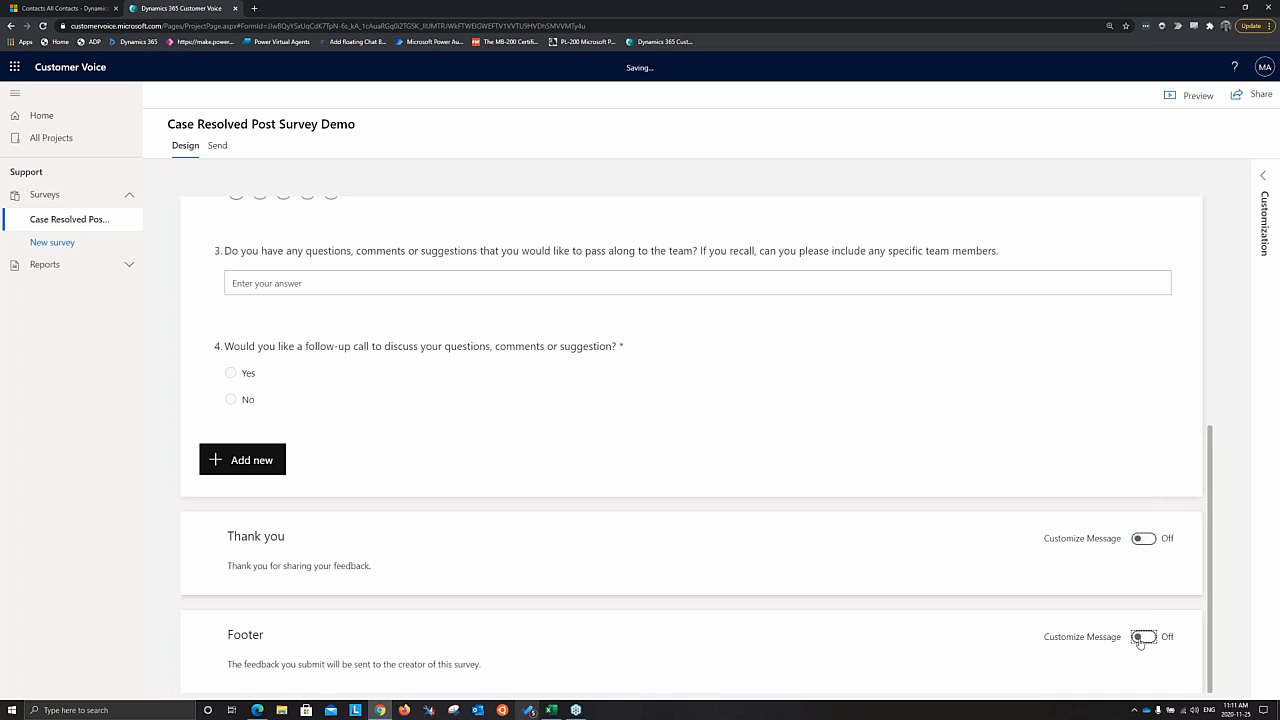
click(1140, 638)
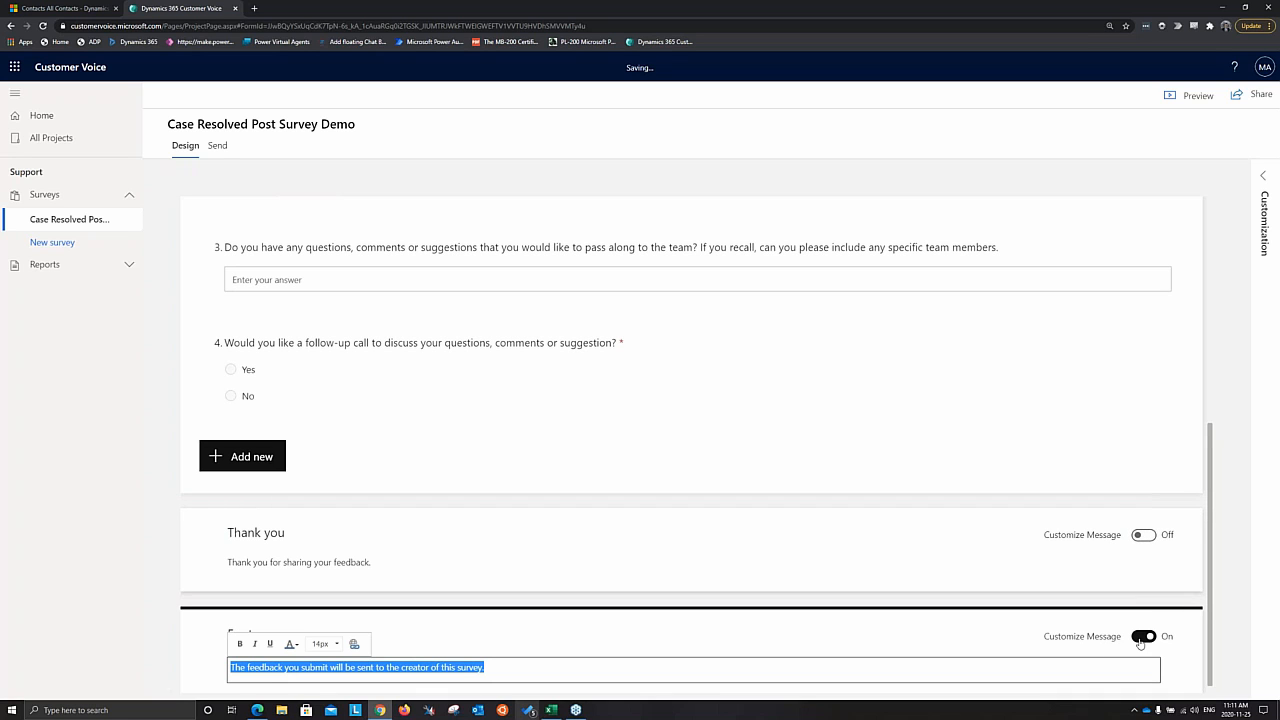
click(568, 651)
- Create a new survey in the Support project and reveal the question types it offers
scroll(395, 636, up, 5)
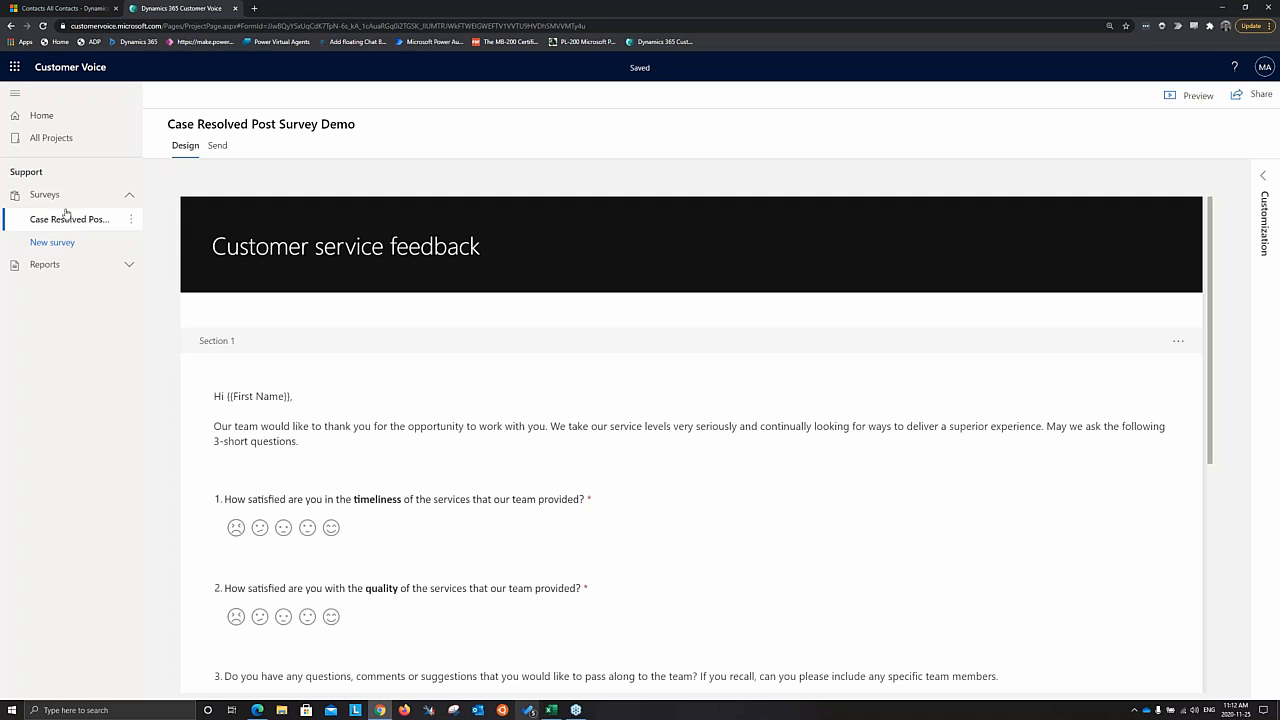
click(54, 242)
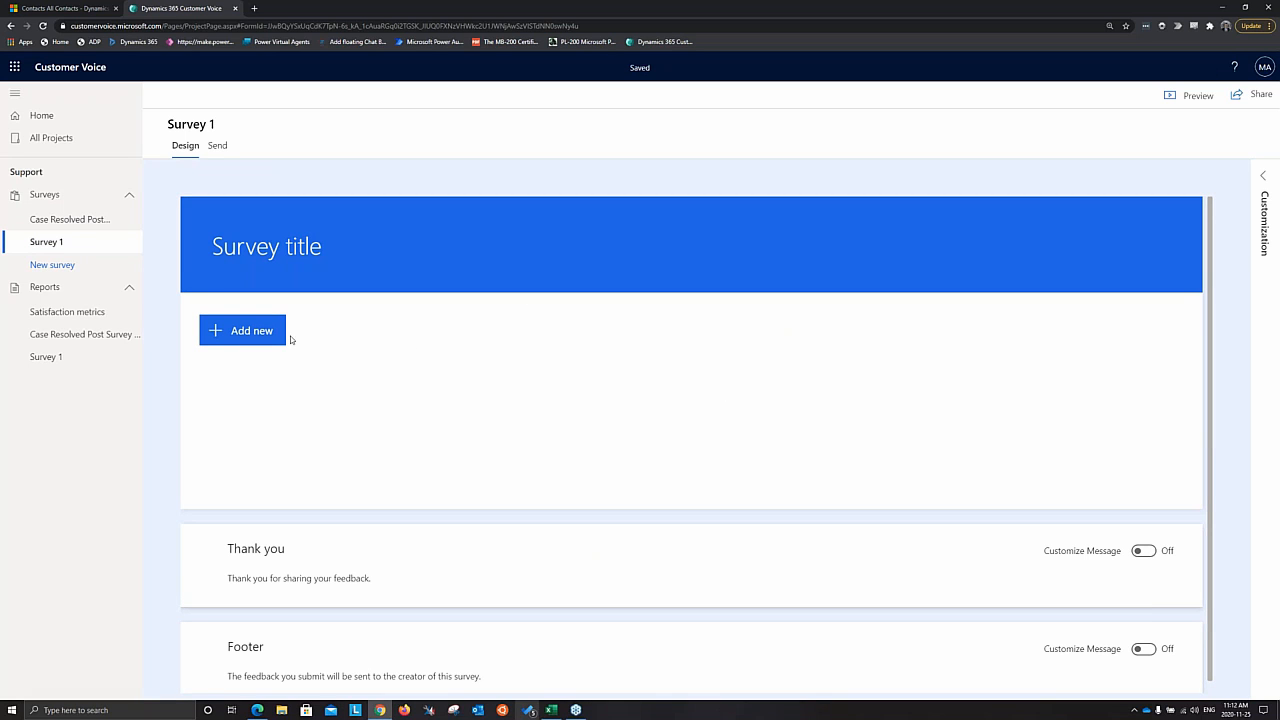
click(257, 331)
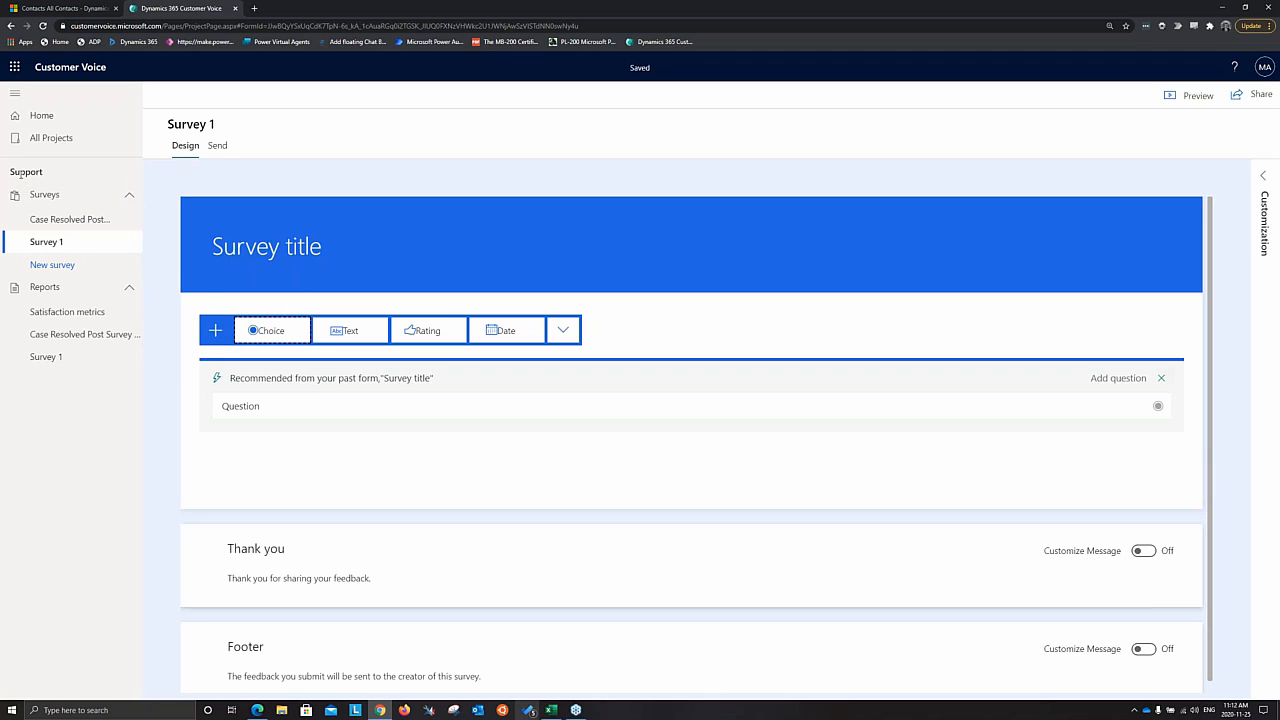
- Return to the Case Resolved Post Survey Demo and expand its customization options
drag(52, 176, 10, 172)
click(55, 175)
click(70, 215)
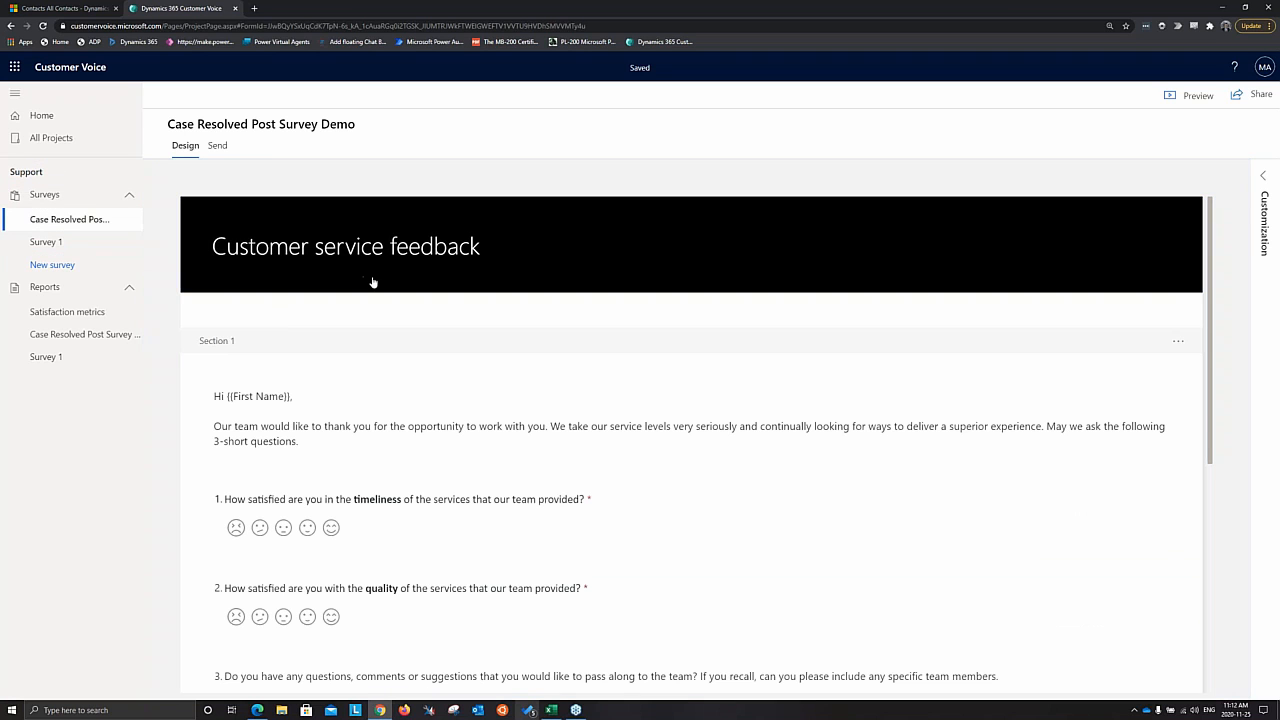
scroll(474, 290, down, 1)
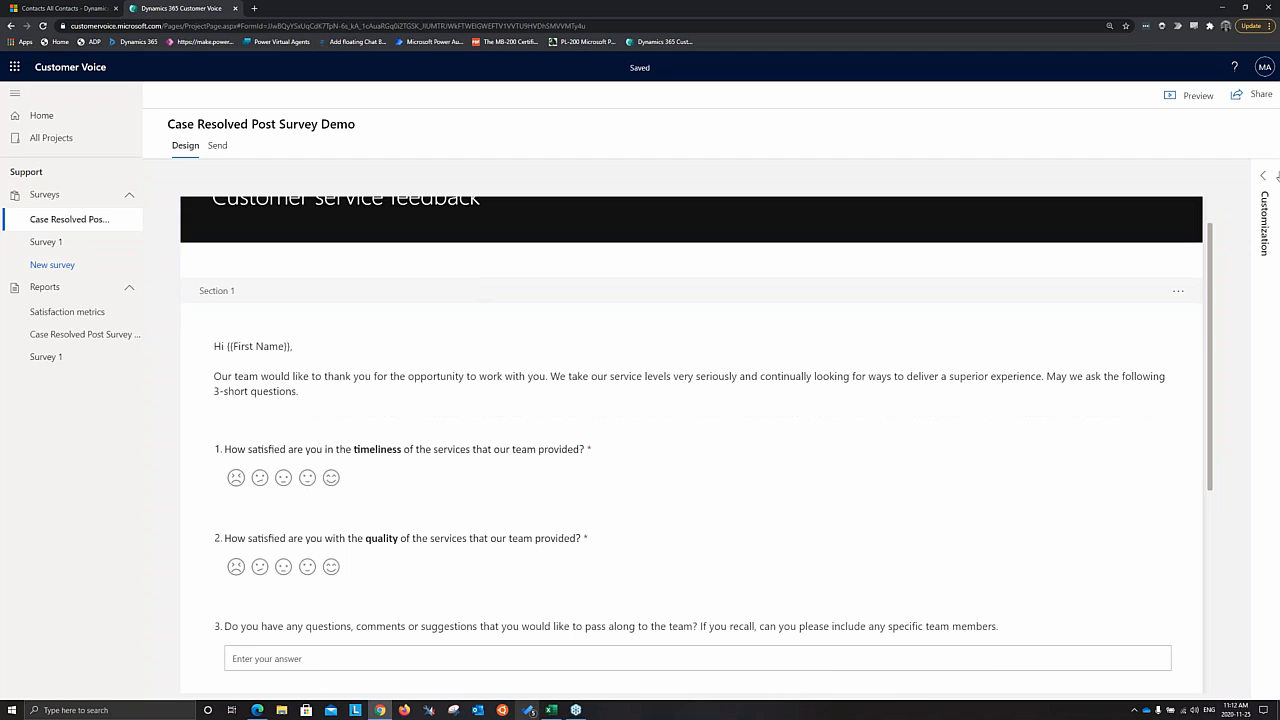
click(1273, 182)
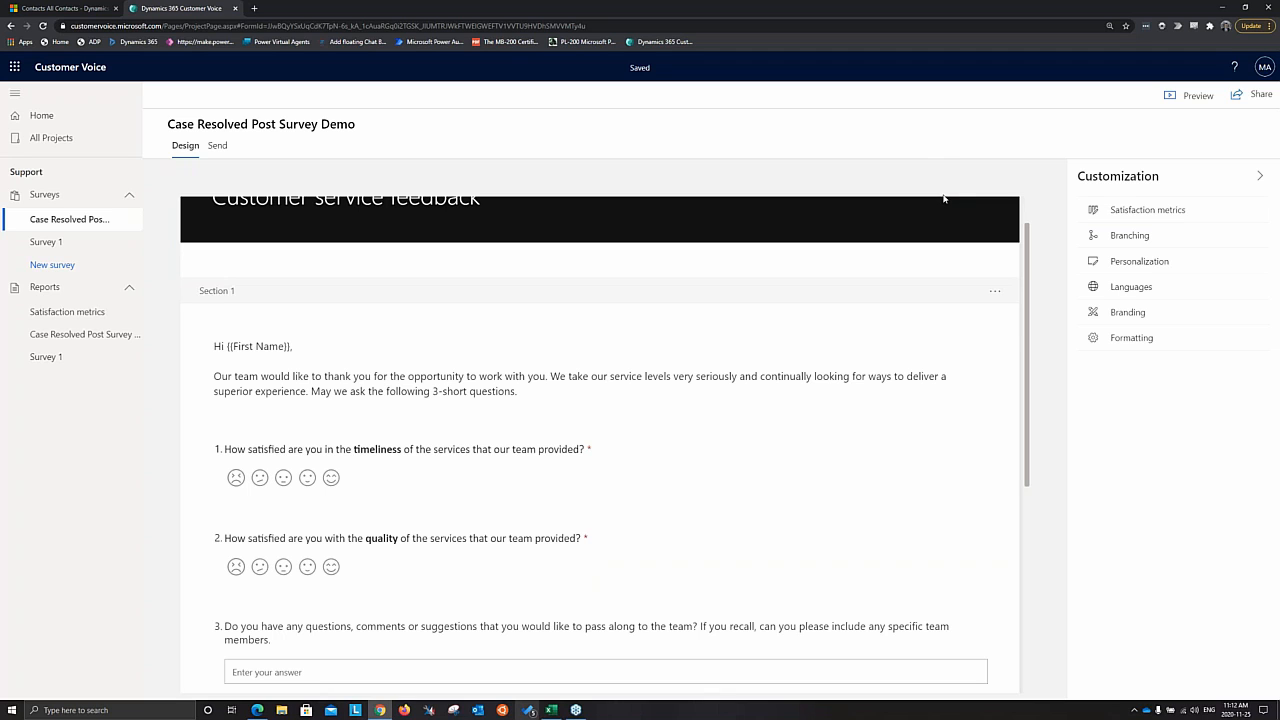
- Set the survey's branding theme color to hex fa8fa8
click(1110, 313)
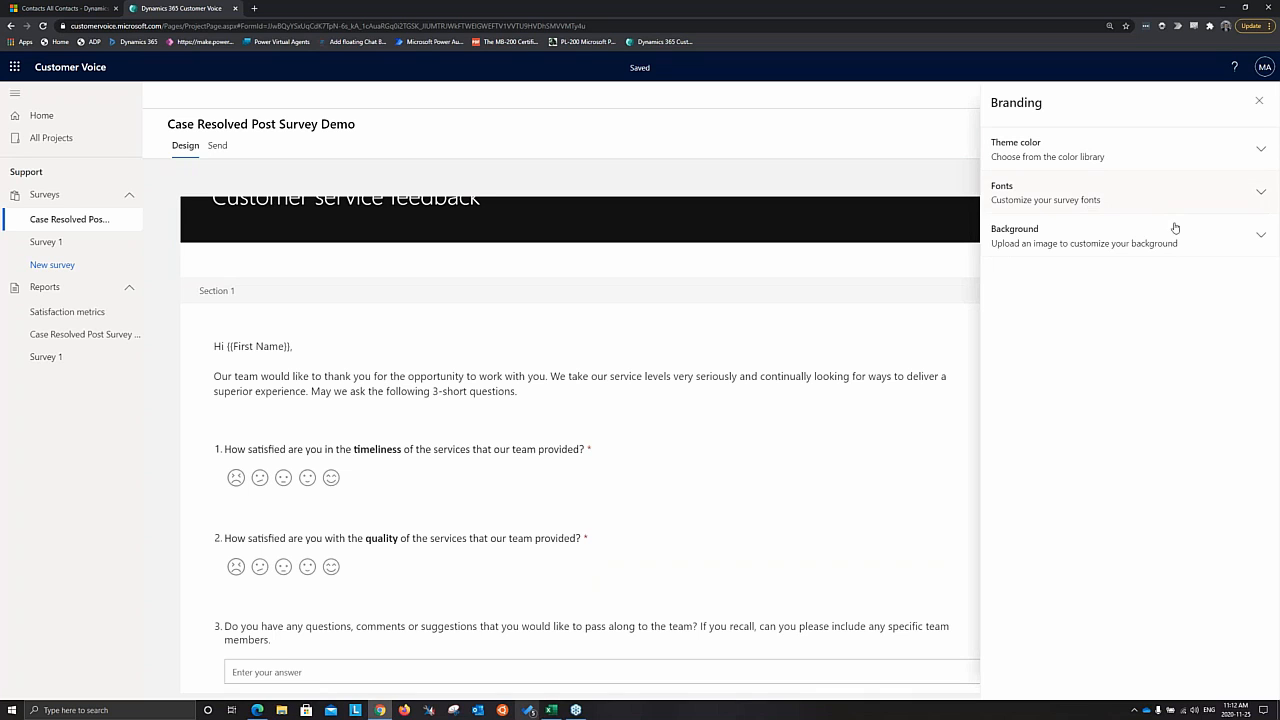
click(1112, 246)
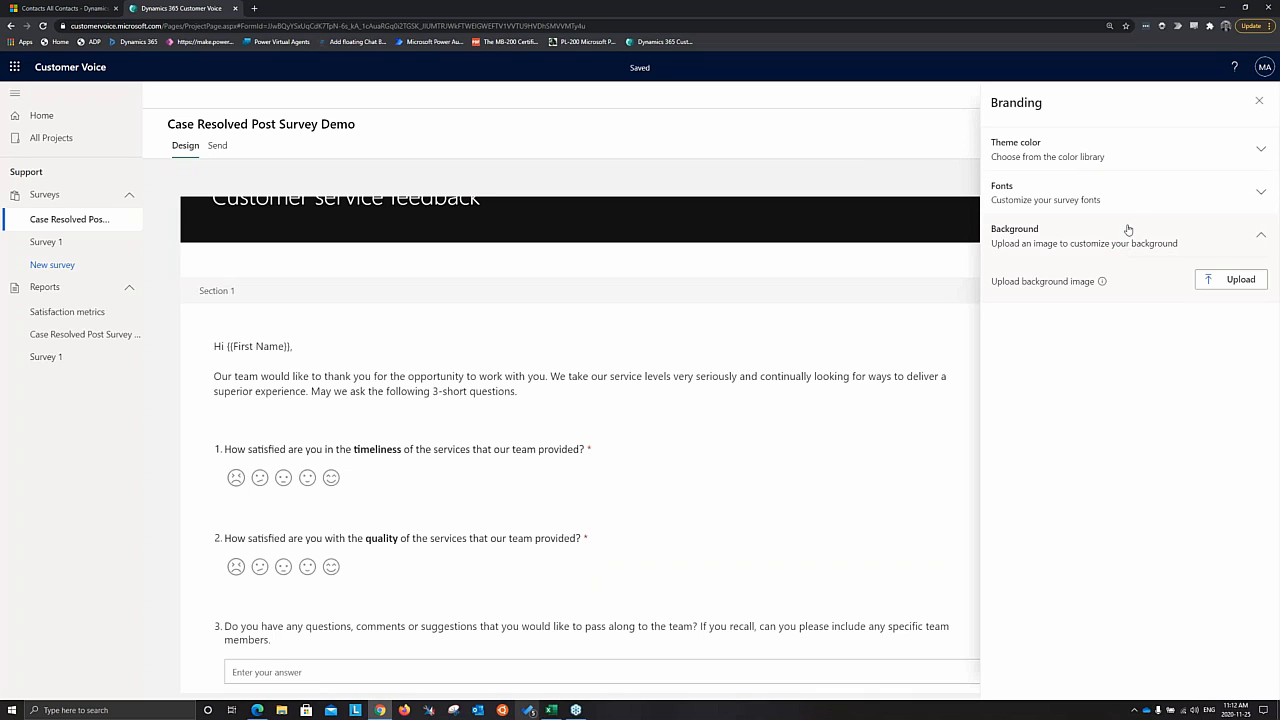
click(1132, 168)
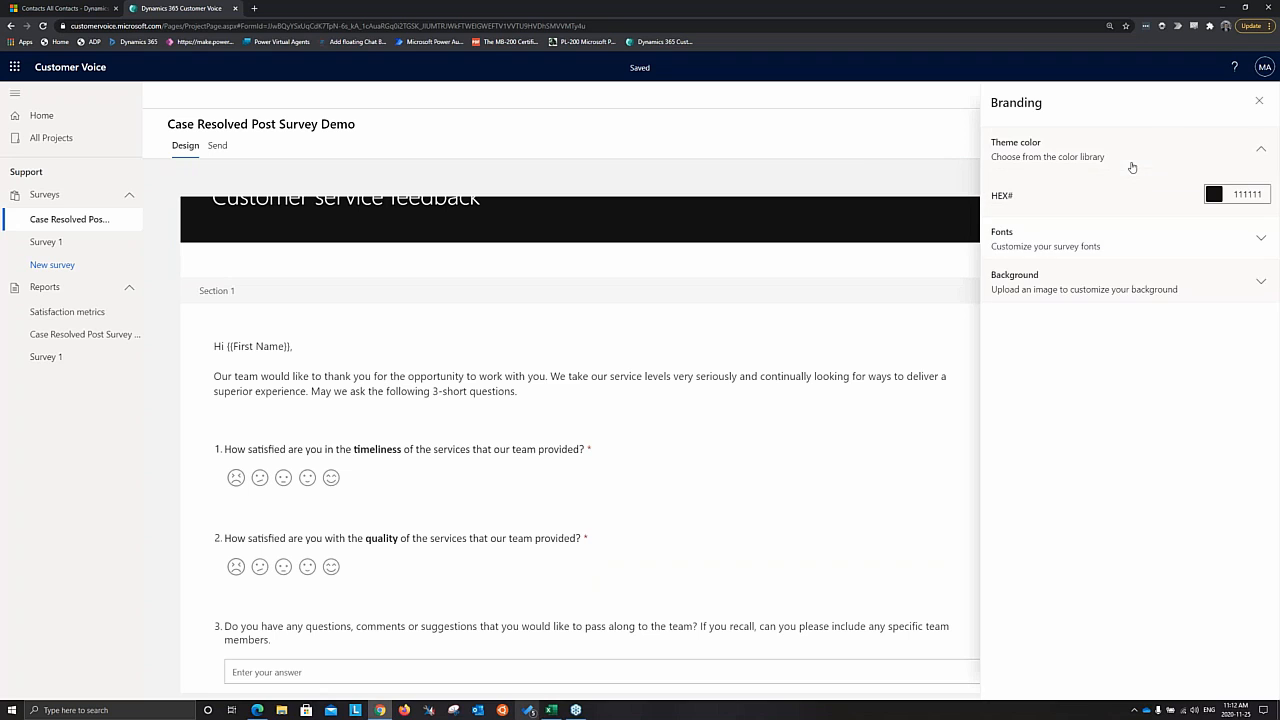
double_click(1234, 196)
text(fa8fa8)
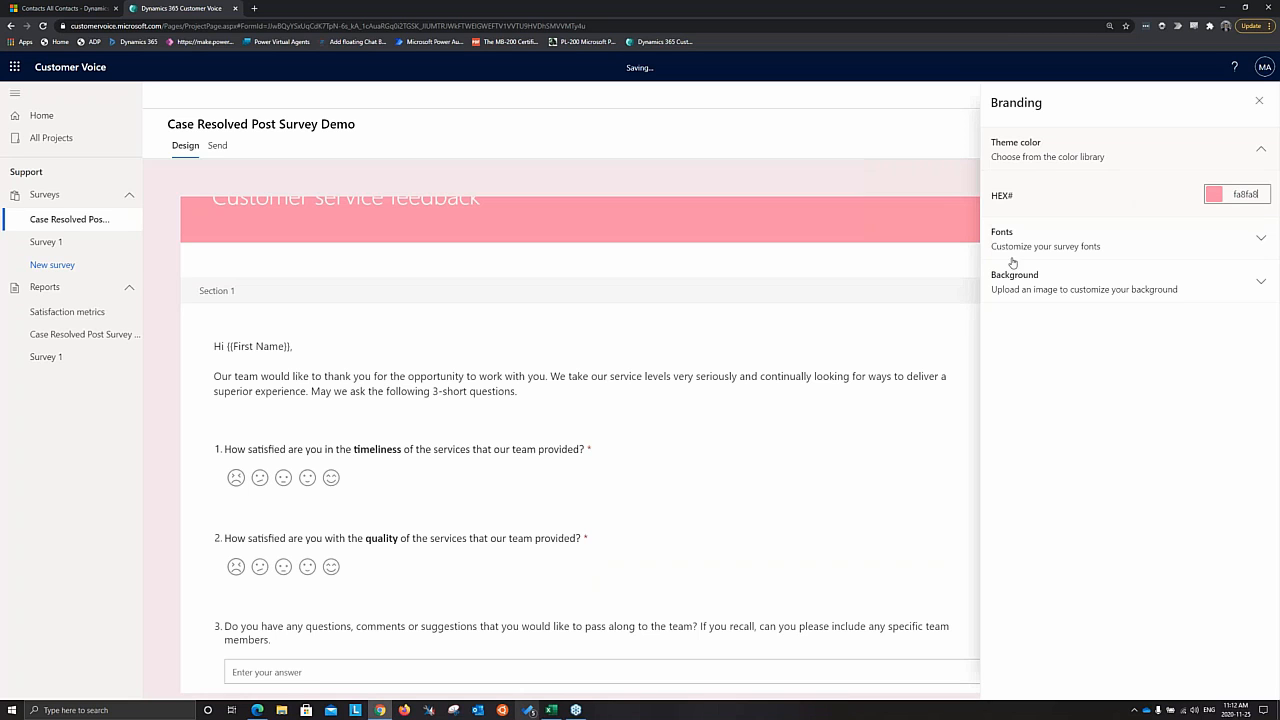
click(1258, 104)
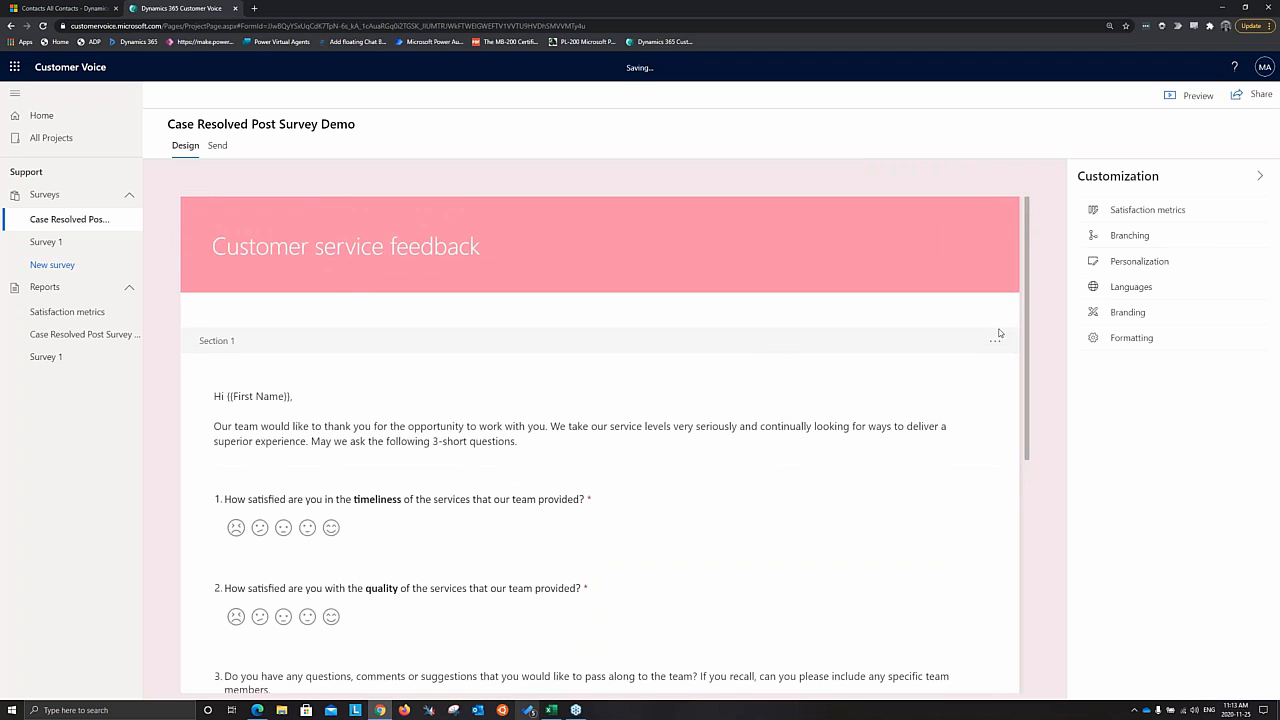
- Review the survey's formatting, language and personalization settings one after another
click(1115, 338)
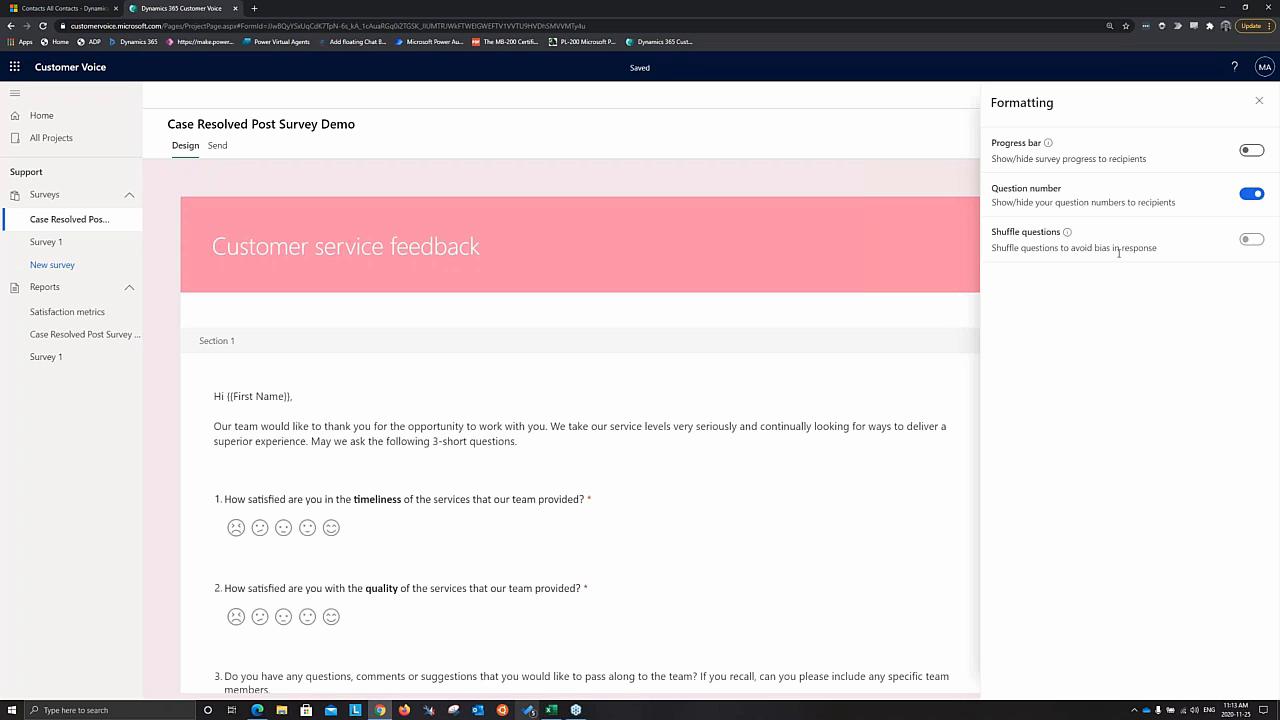
click(1259, 102)
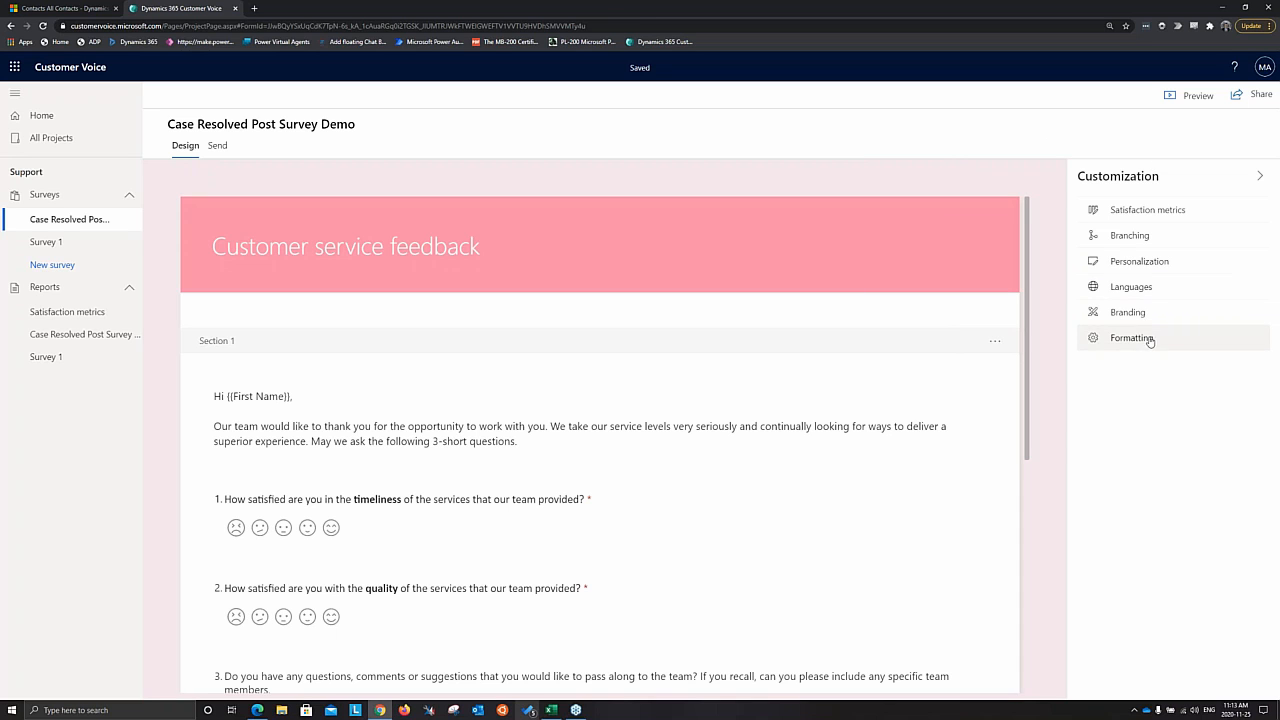
click(1140, 292)
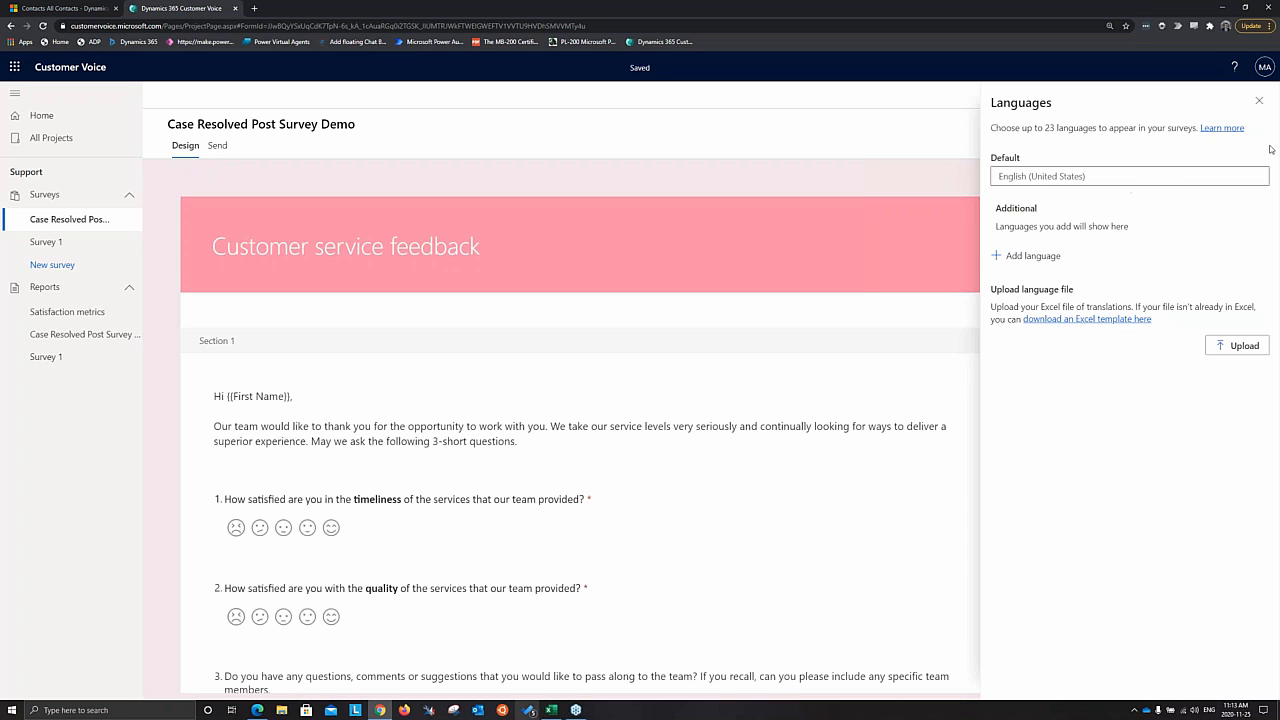
click(1259, 102)
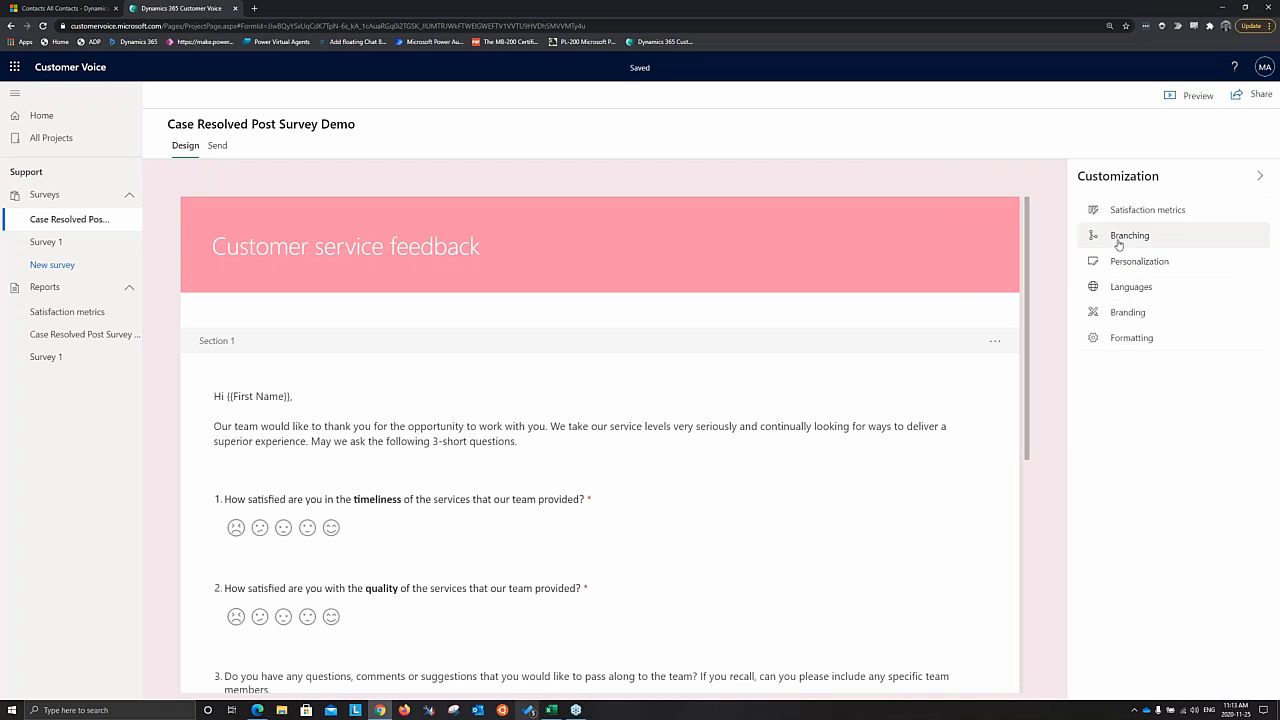
click(1142, 263)
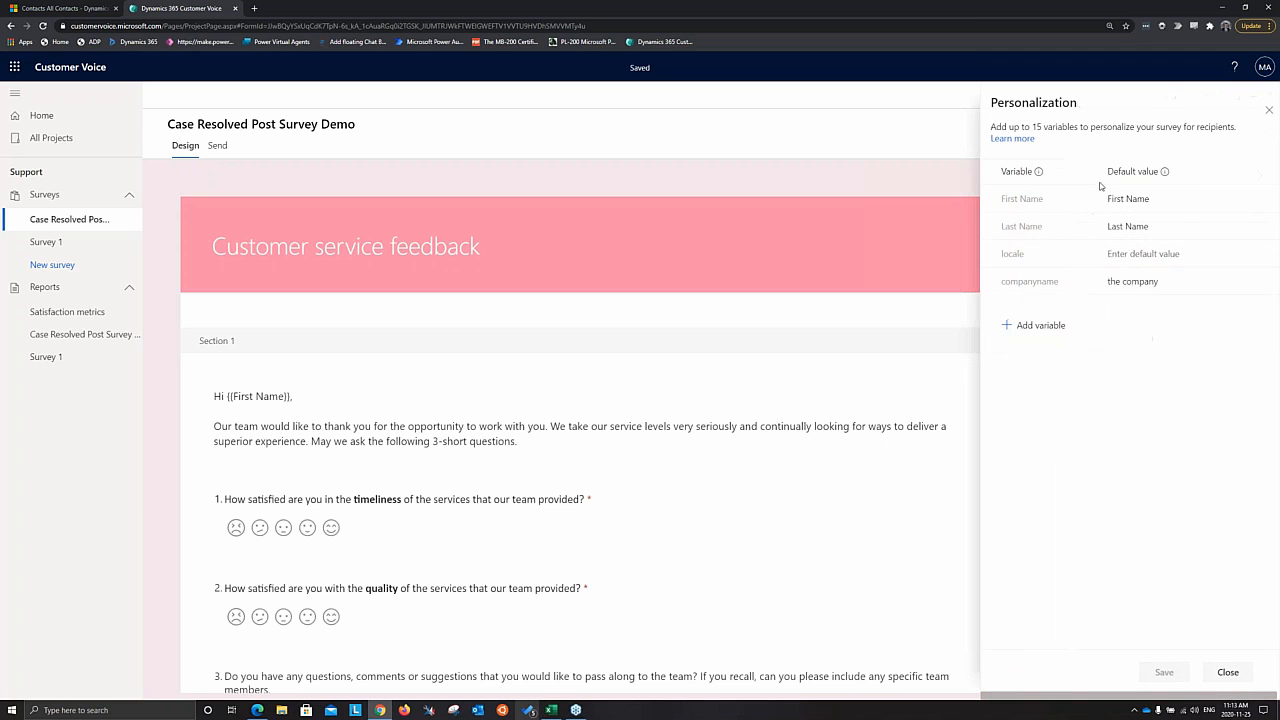
click(1267, 112)
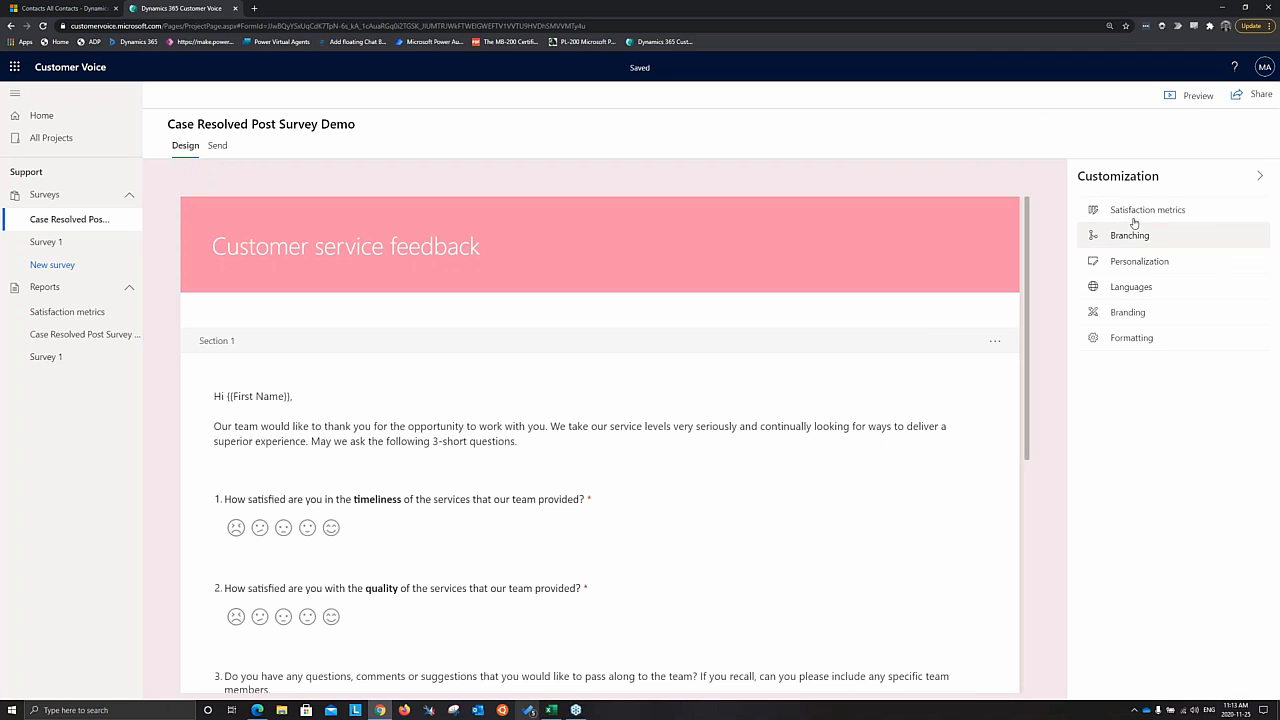
- Examine the survey's satisfaction metrics, including the question linked to the Customer satisfaction metric
click(1135, 211)
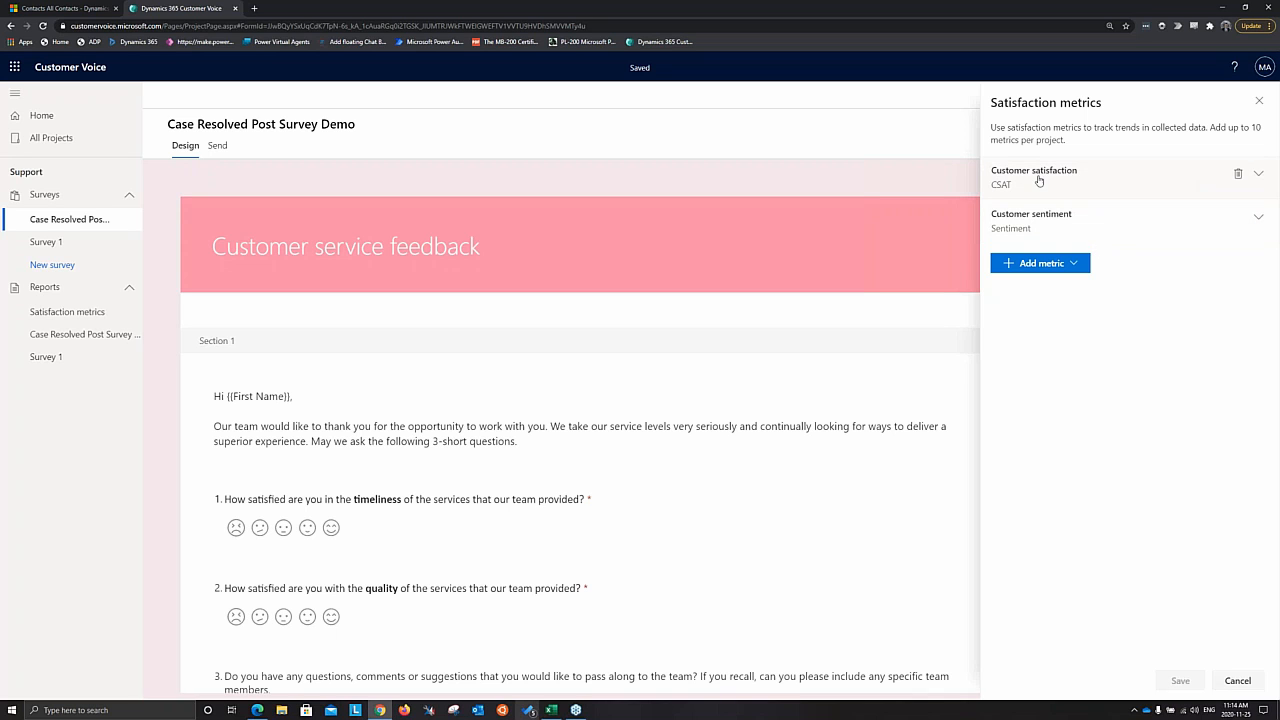
click(1256, 177)
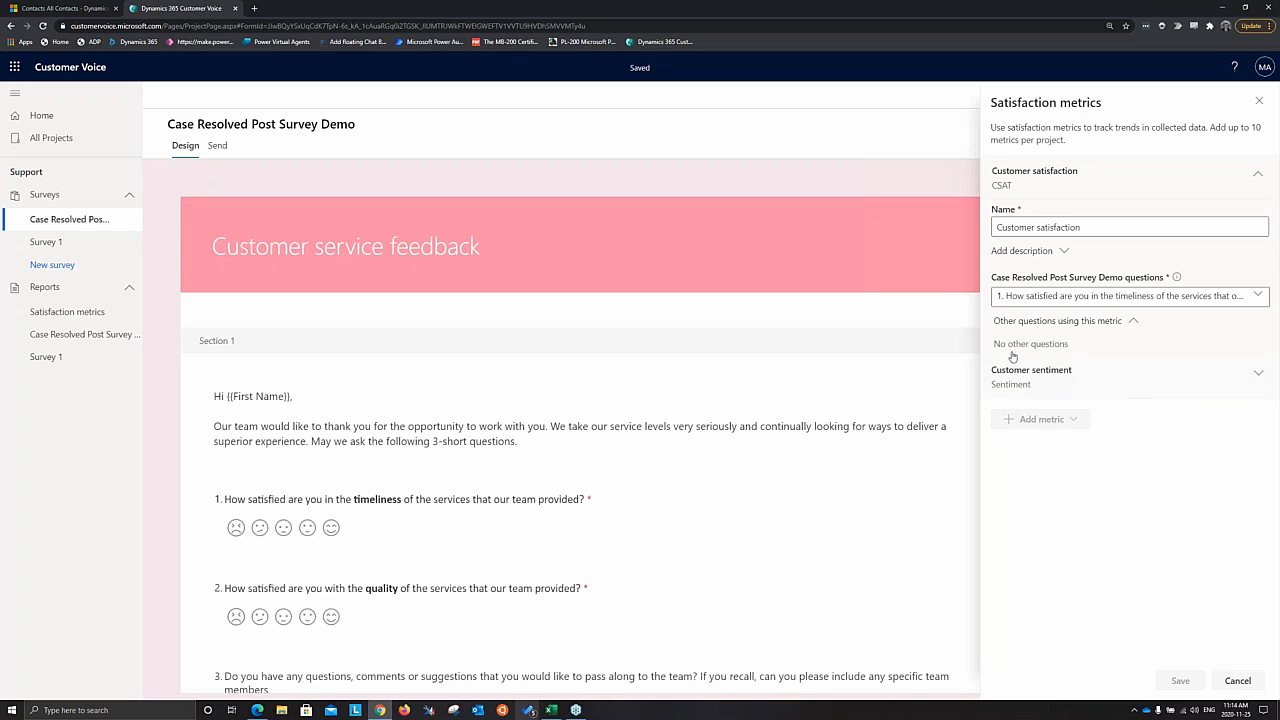
click(1259, 174)
- Try to add a Net Promoter Score metric linked to a survey question, and close the metrics without saving
click(1068, 270)
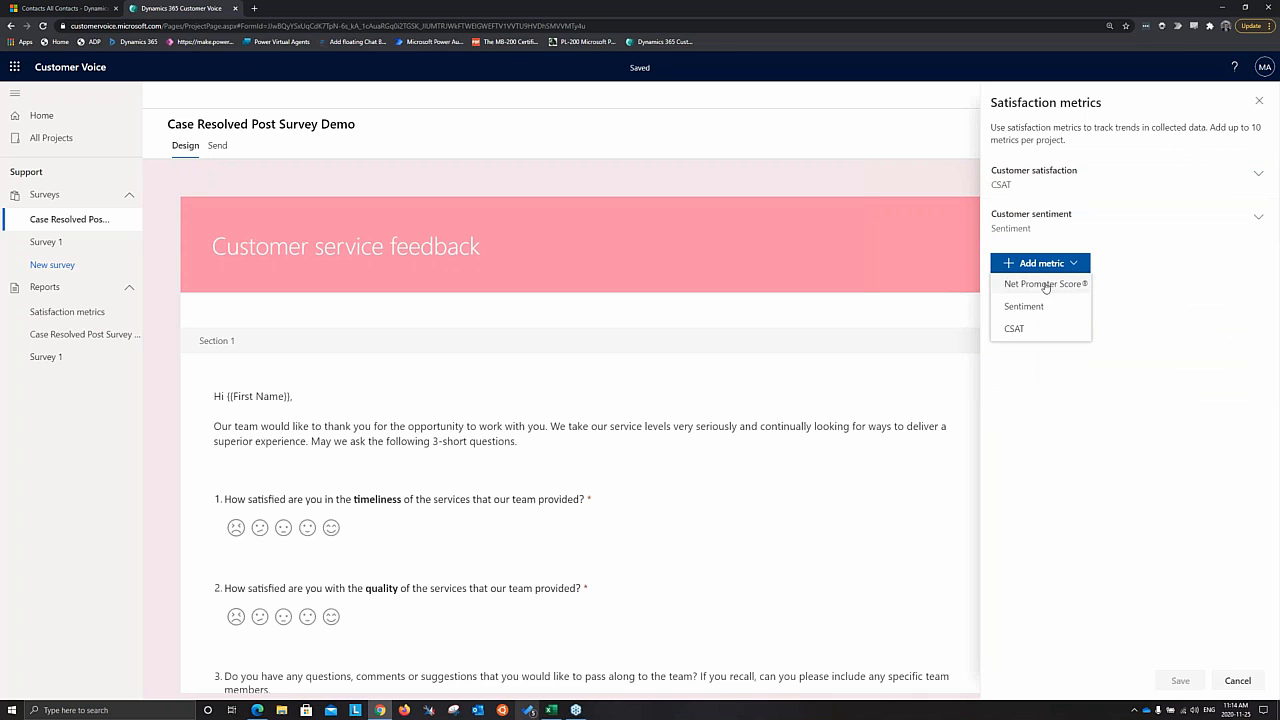
click(1018, 286)
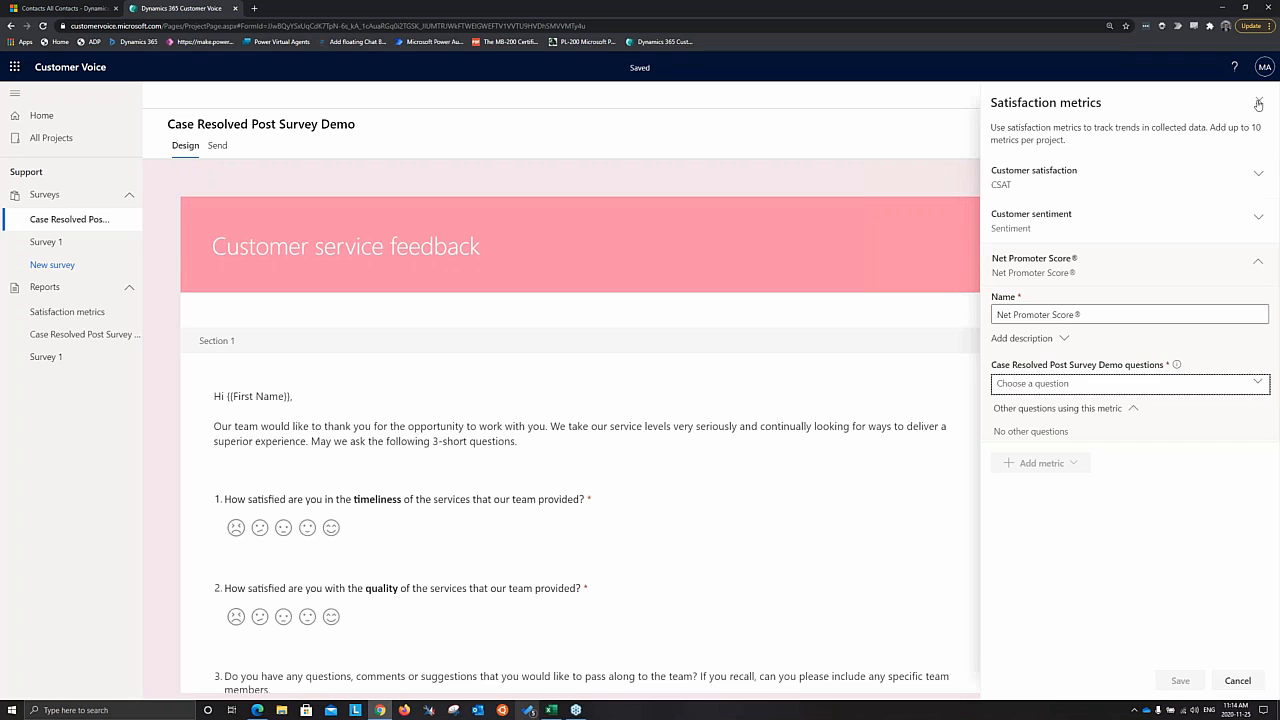
click(1258, 384)
click(1259, 101)
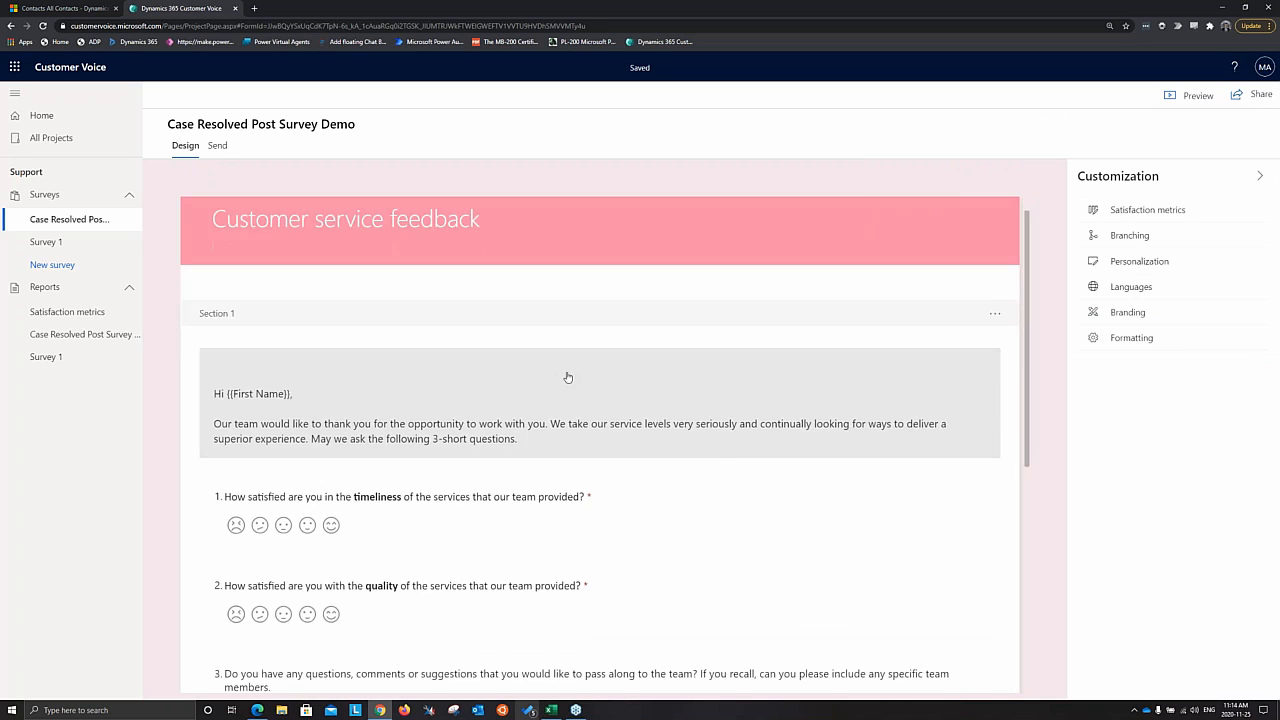
- Add a Net Promoter Score question after question 4 with its default recommendation wording
scroll(566, 374, down, 3)
click(243, 598)
click(563, 598)
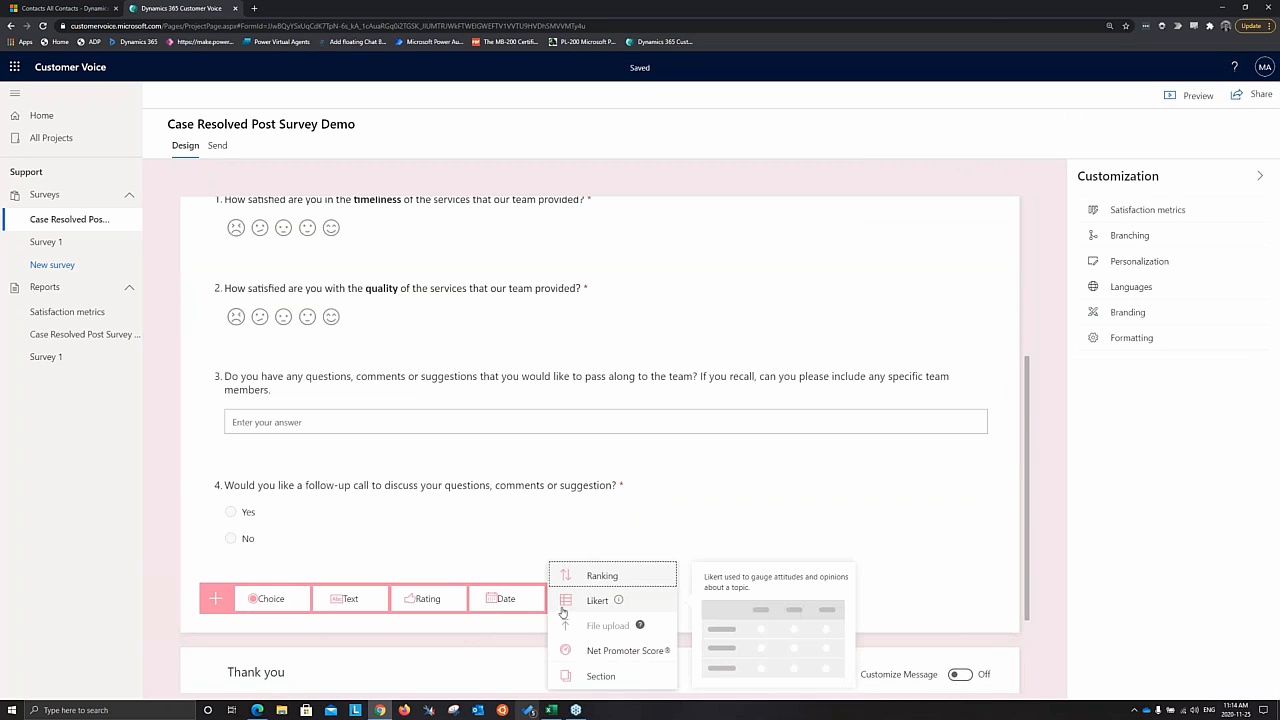
click(556, 651)
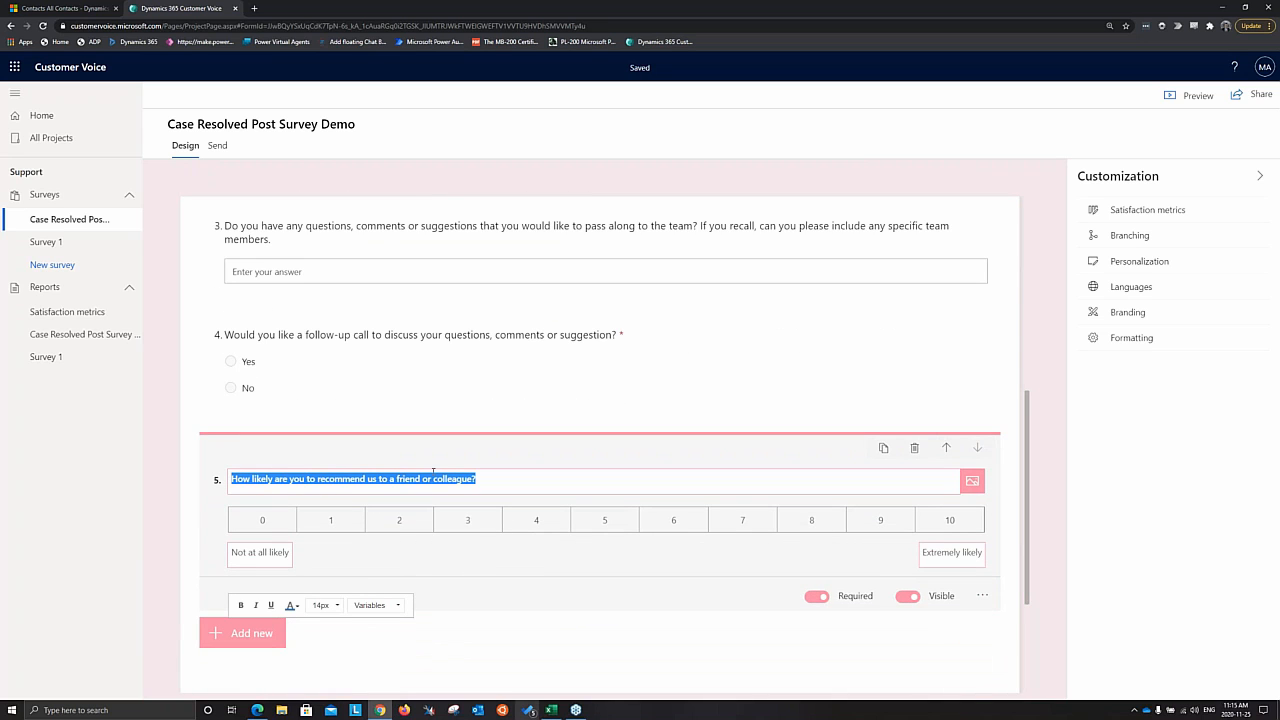
click(288, 470)
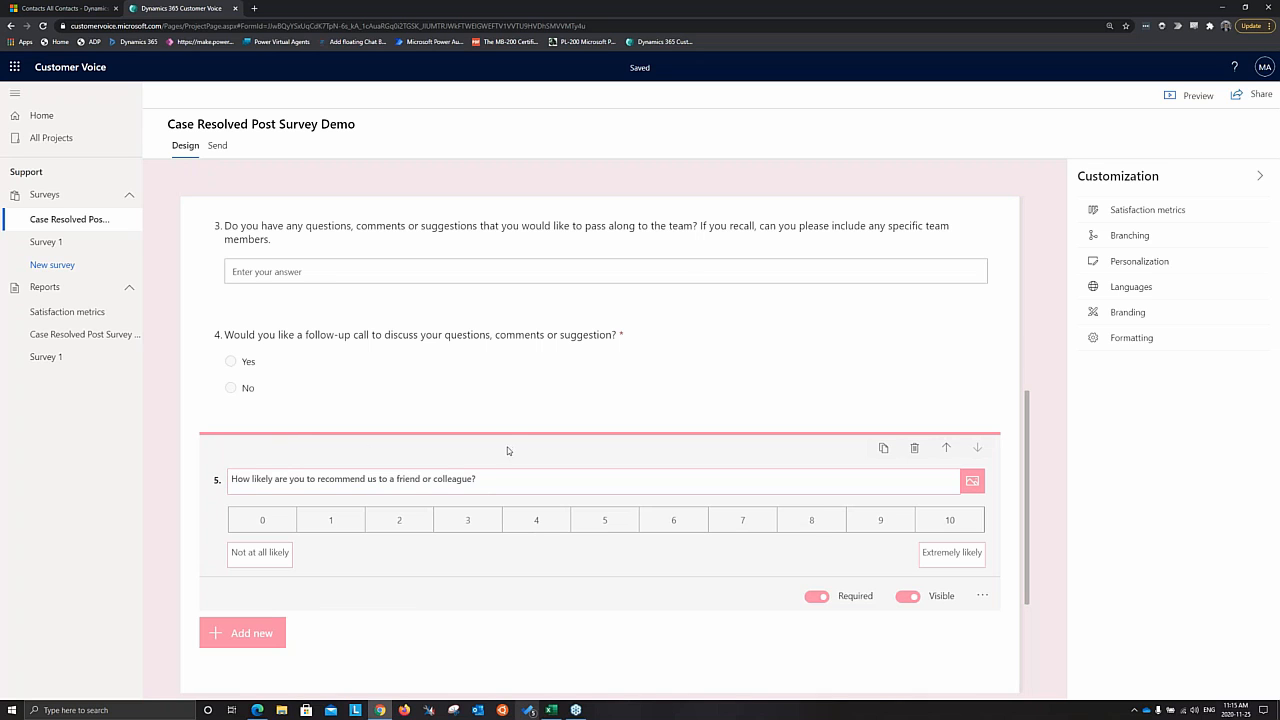
- Add a Net Promoter Score satisfaction metric named NPS, link it to question 5 about recommending to a friend or colleague, and save it
click(1140, 210)
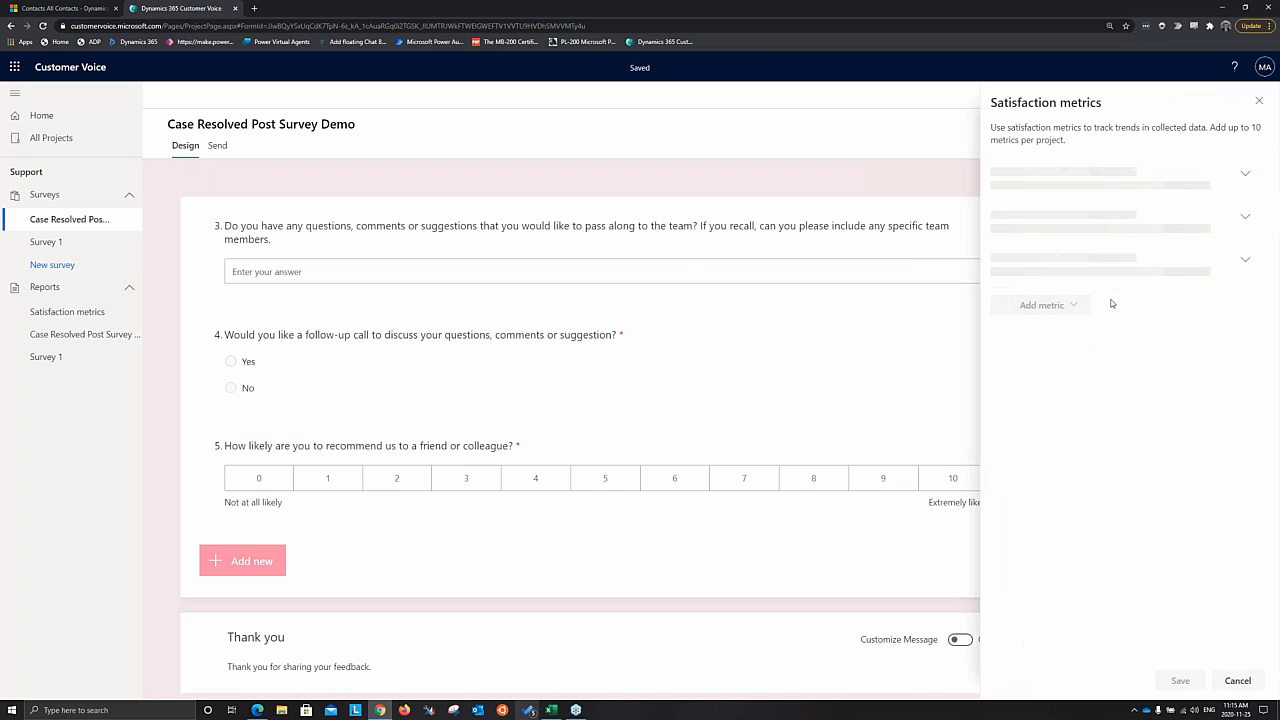
click(1060, 261)
click(1076, 284)
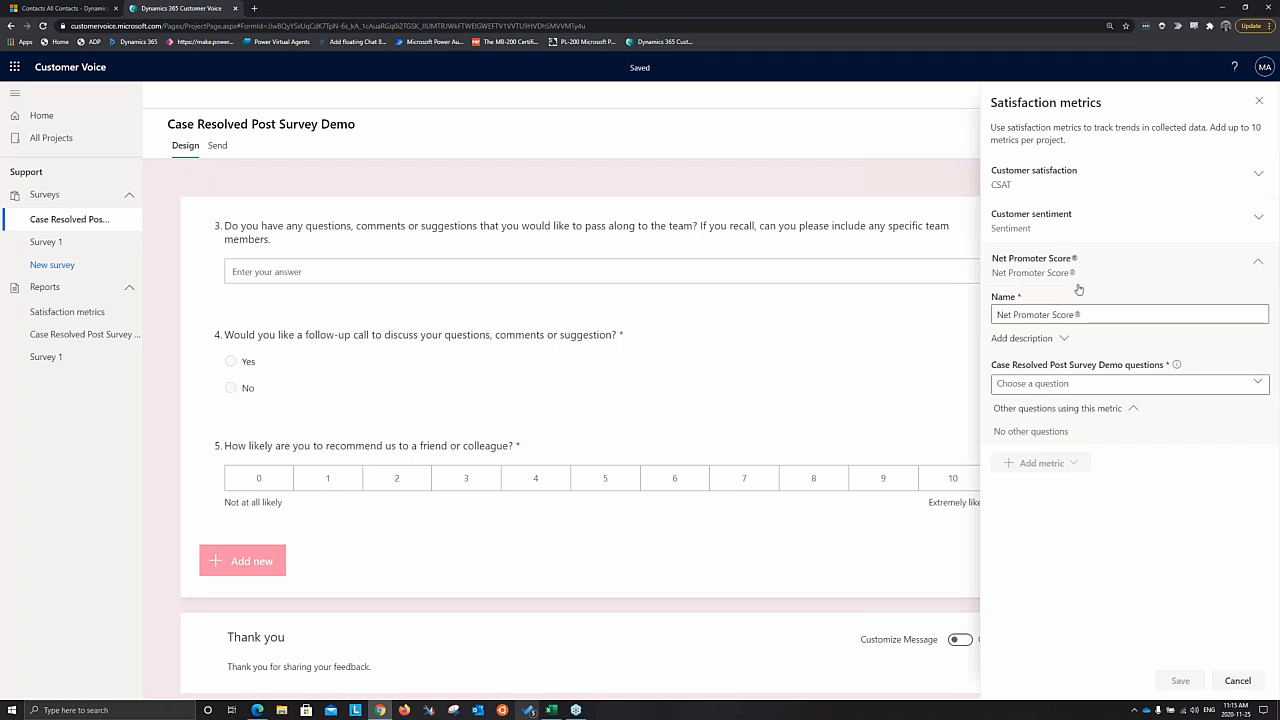
click(1252, 382)
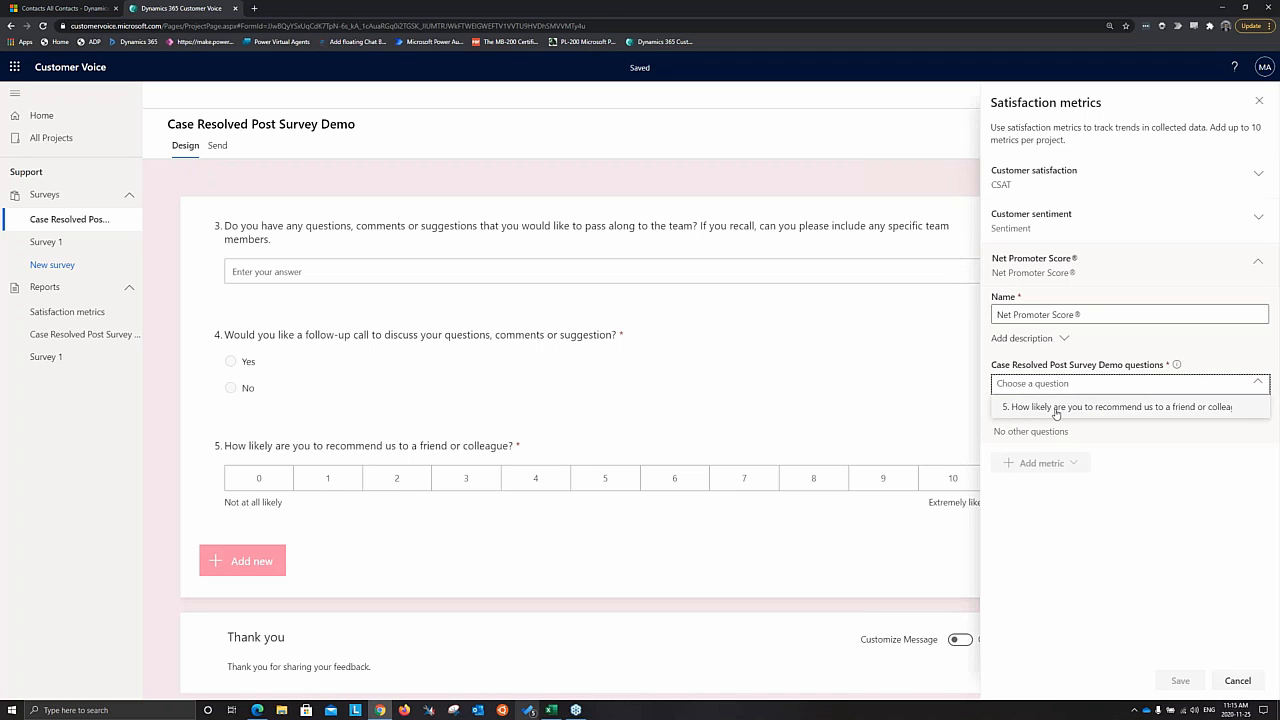
click(1035, 412)
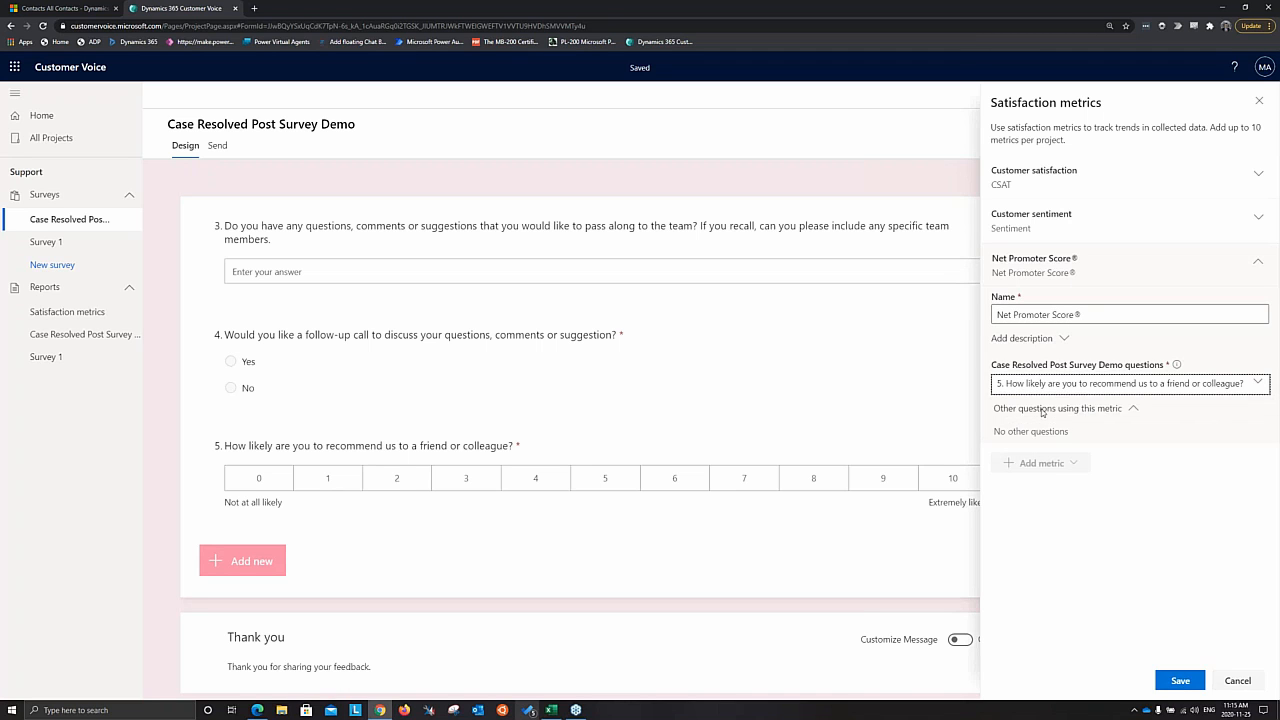
click(1180, 681)
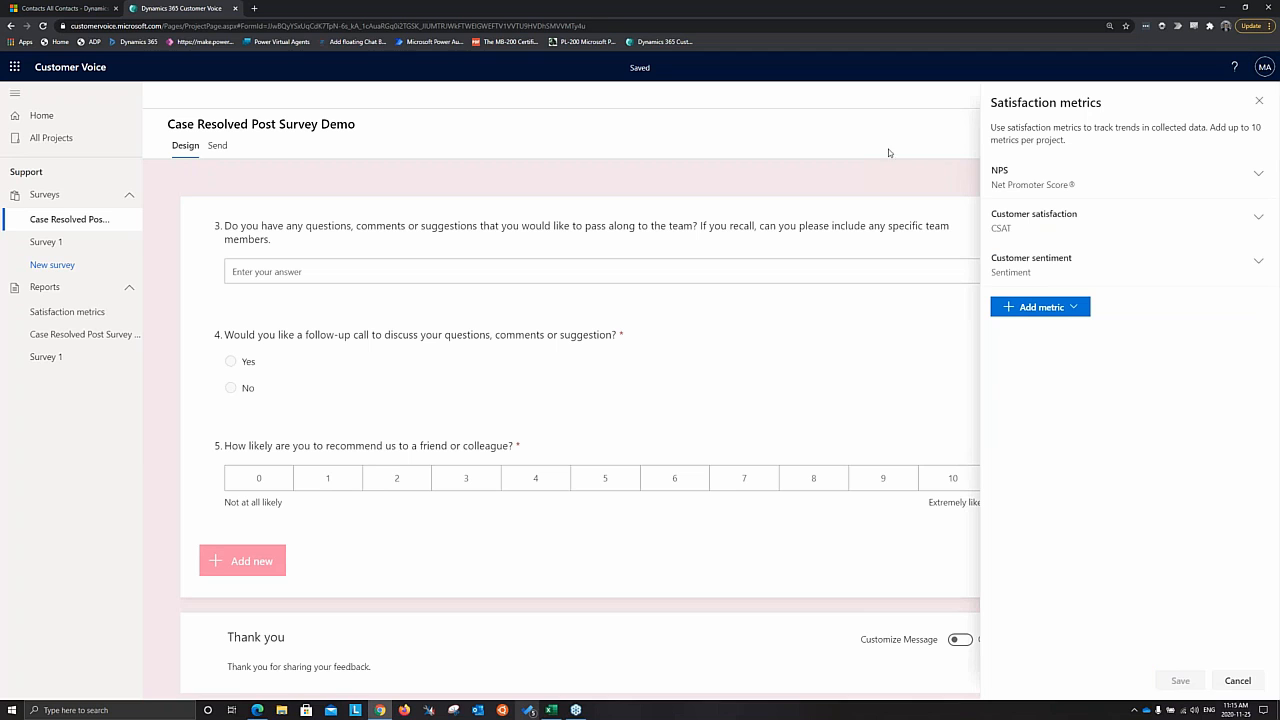
click(1259, 103)
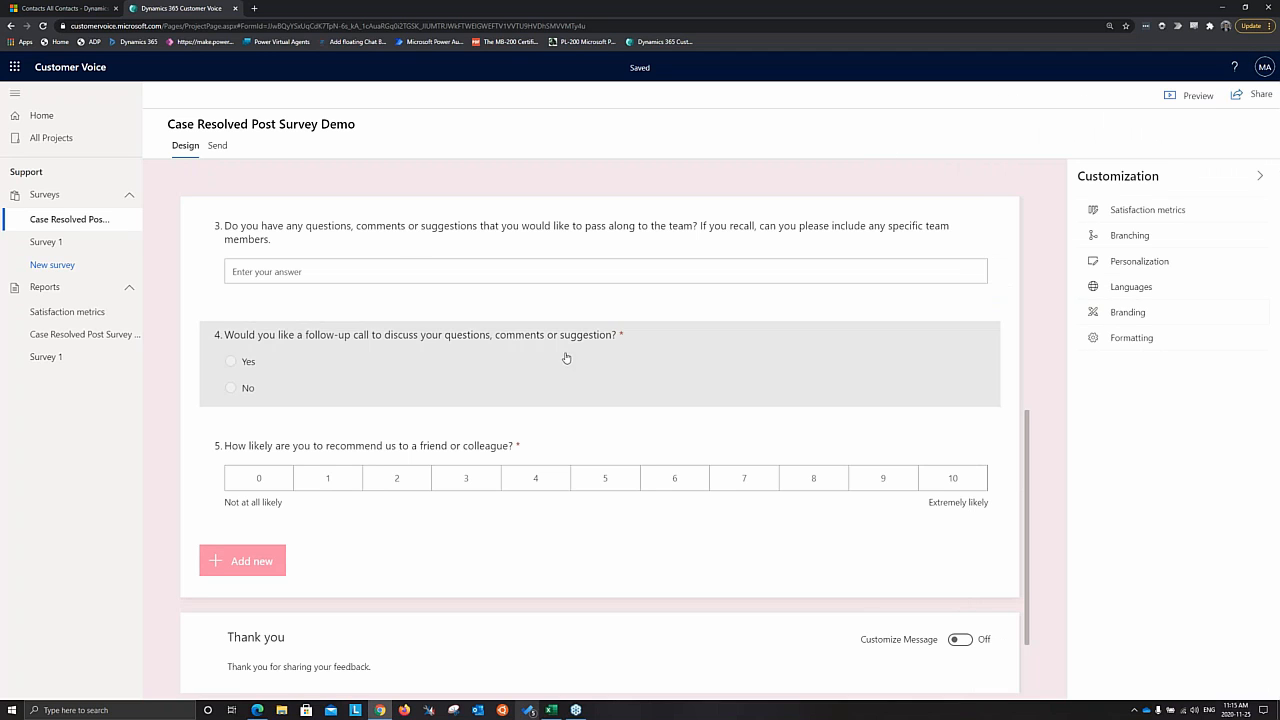
- Look over the survey questions and view the survey's shareable link and QR code without copying or downloading them
scroll(586, 463, down, 1)
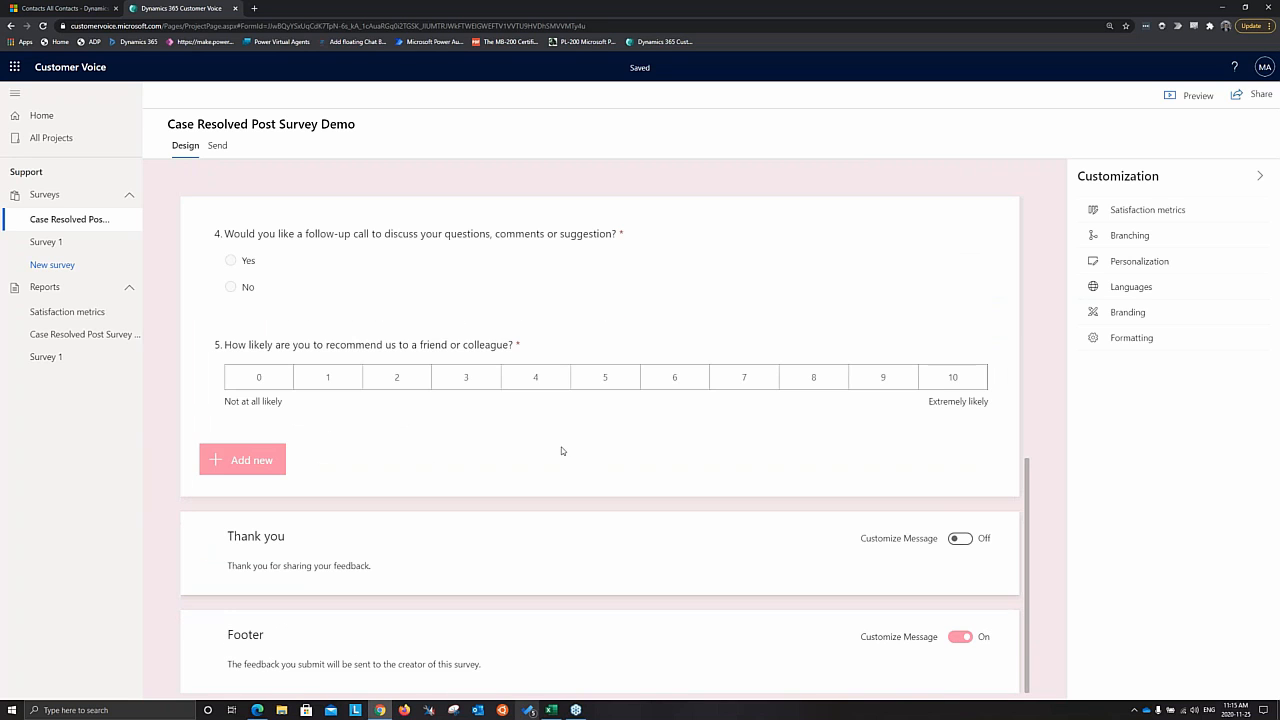
scroll(560, 351, up, 3)
scroll(612, 293, up, 3)
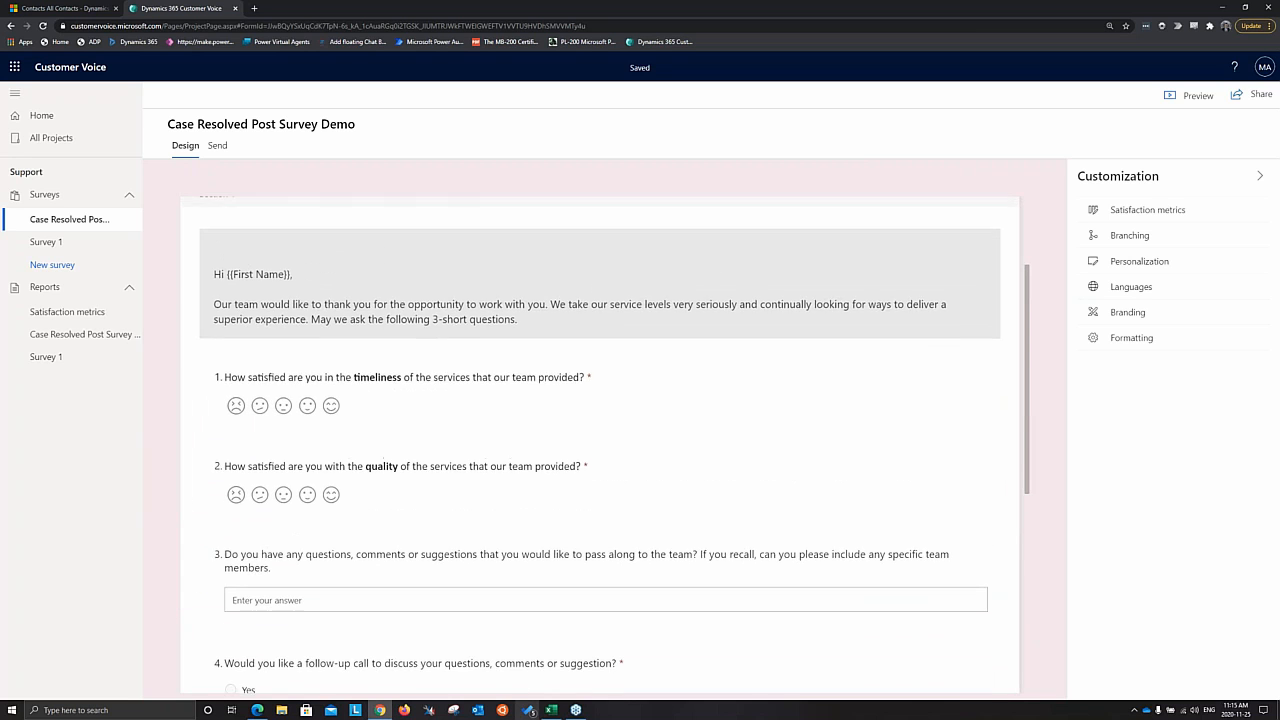
click(217, 146)
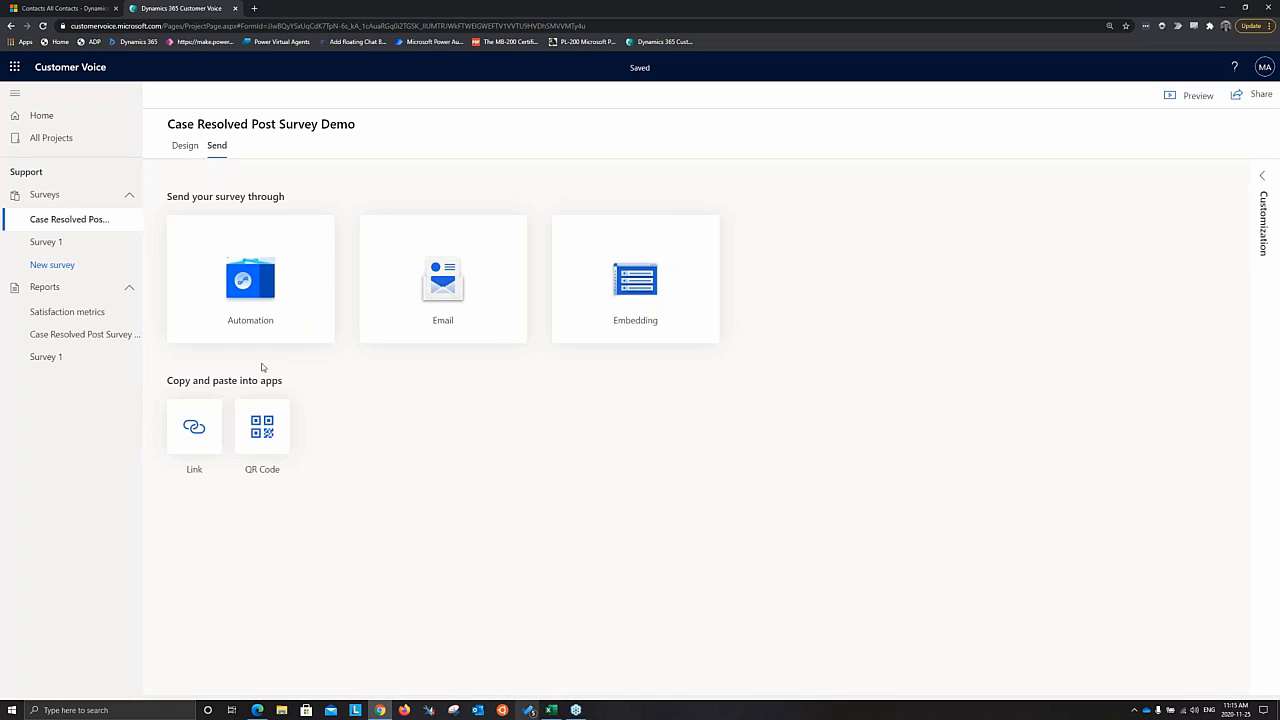
click(190, 428)
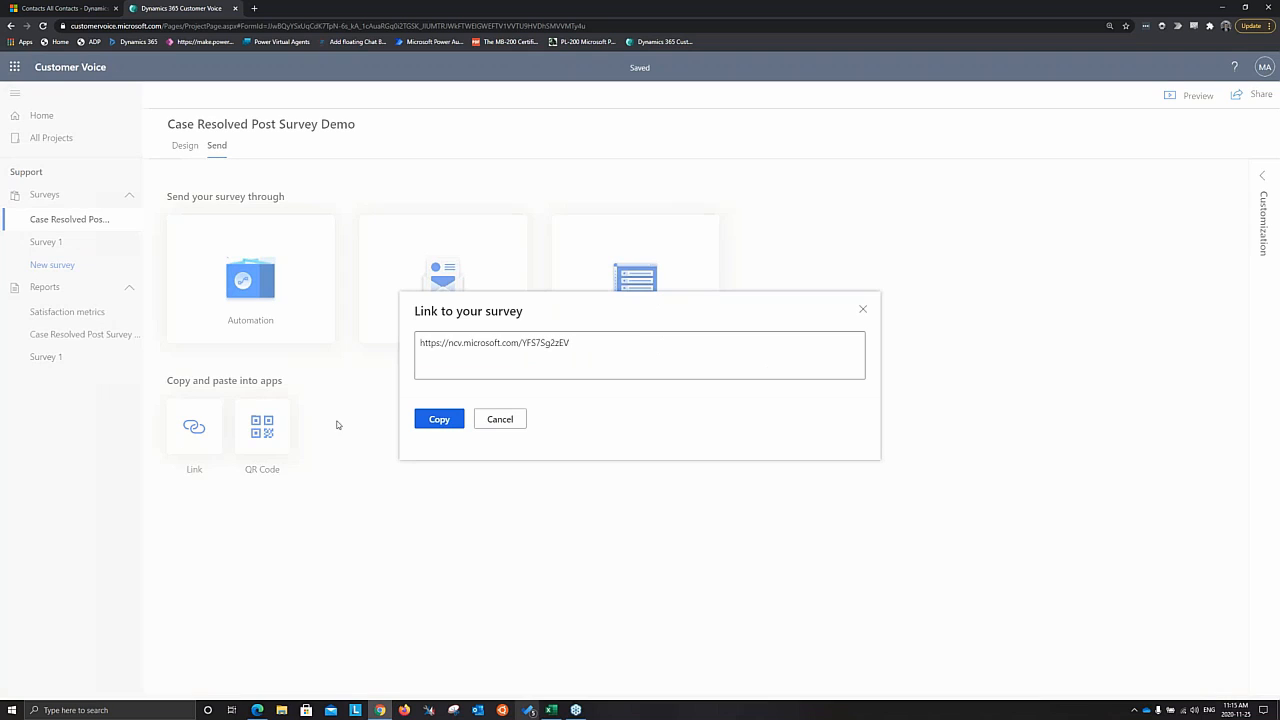
mouse_move(577, 348)
mouse_down()
mouse_move(472, 344)
mouse_move(590, 336)
mouse_up()
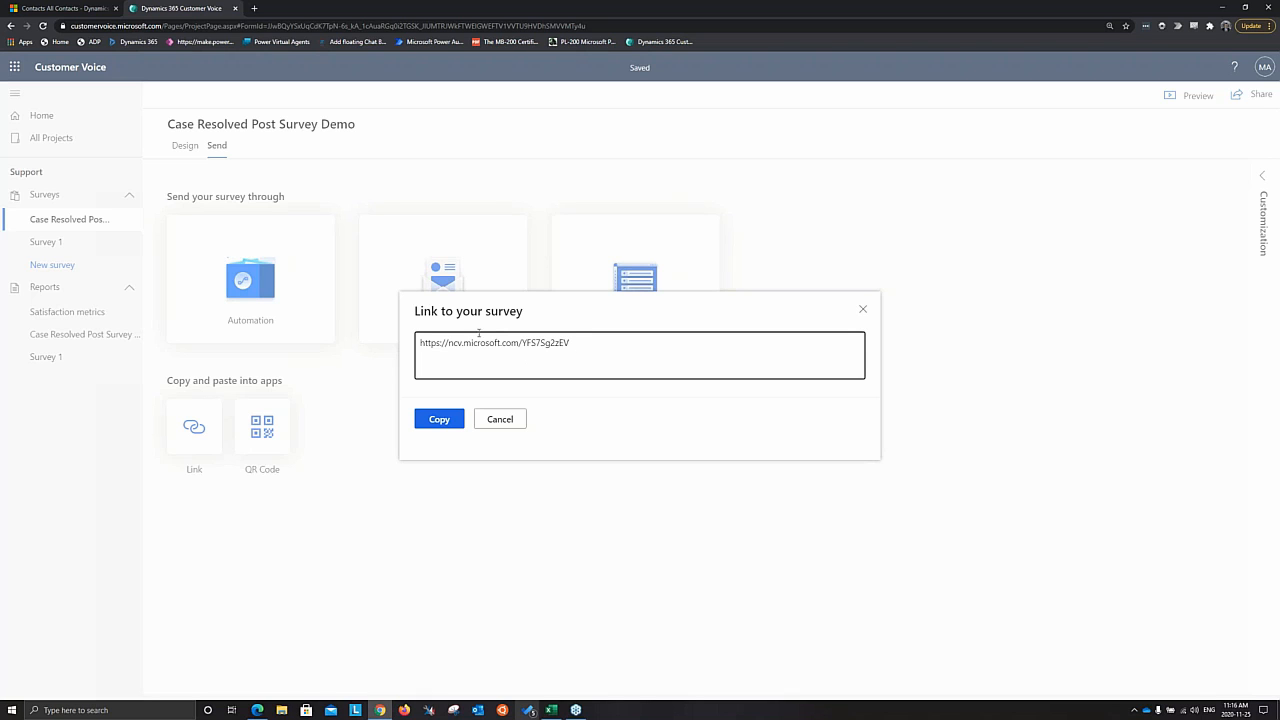
click(502, 419)
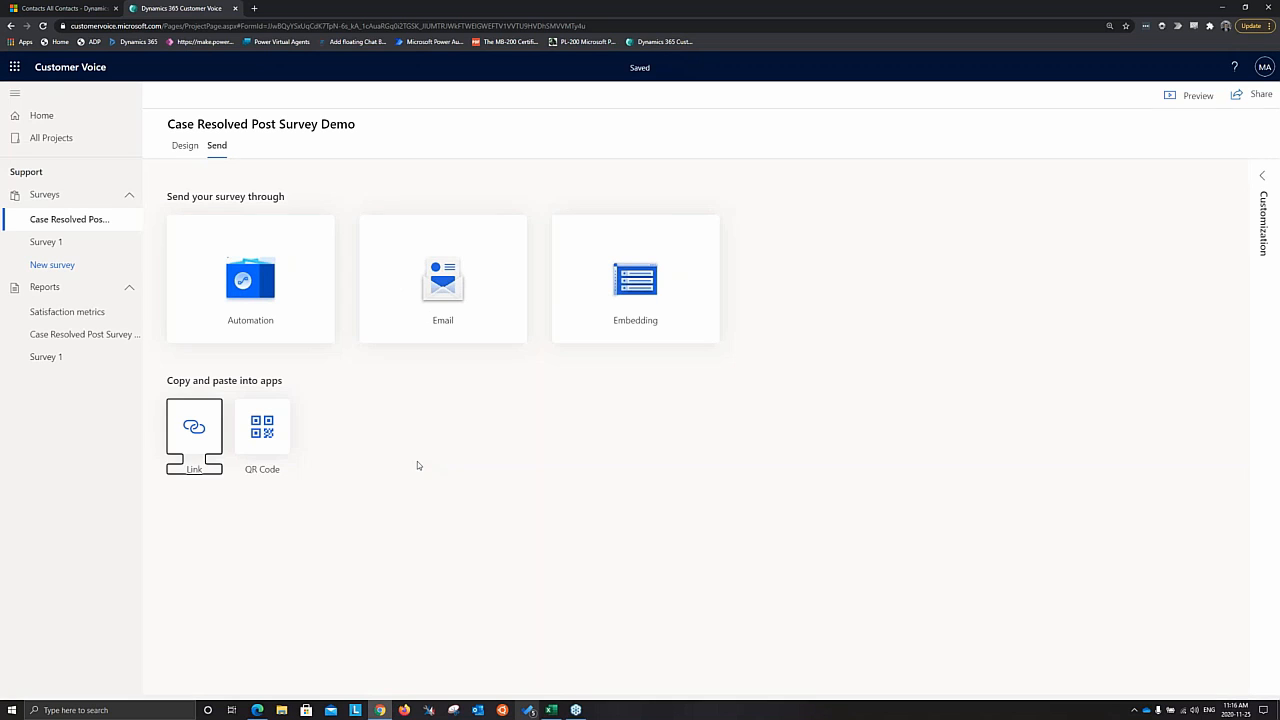
click(262, 425)
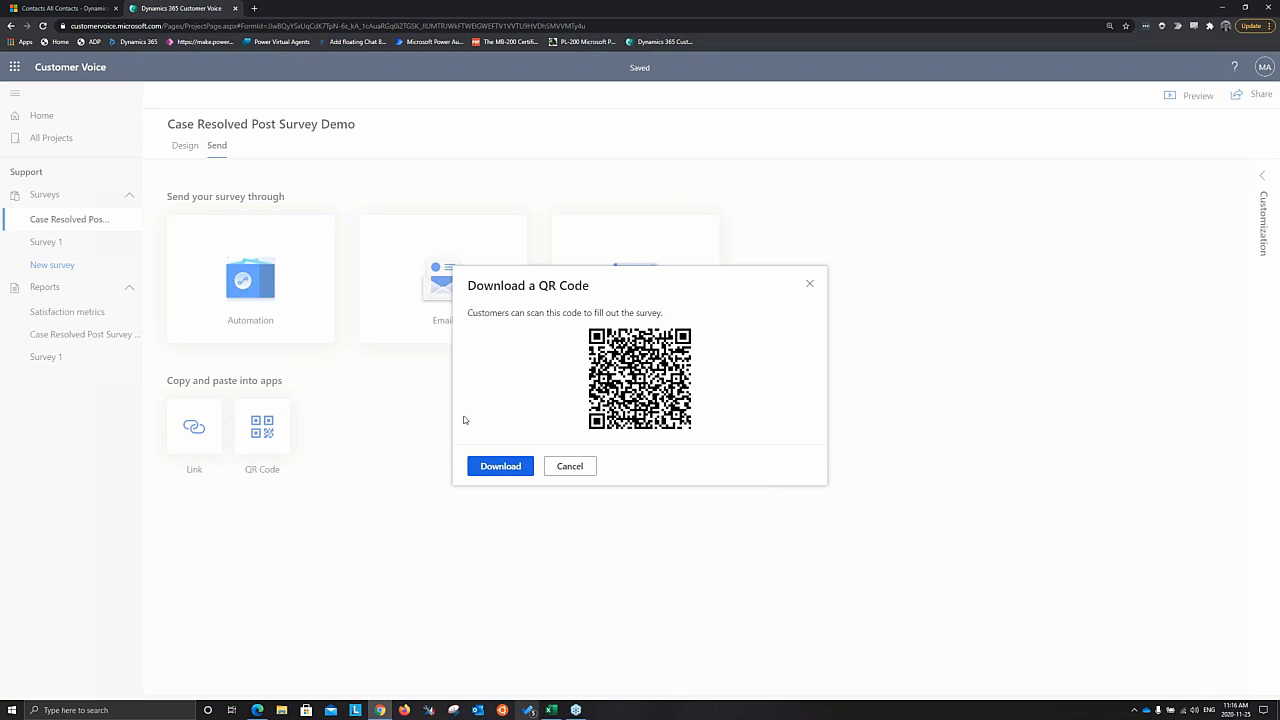
click(572, 467)
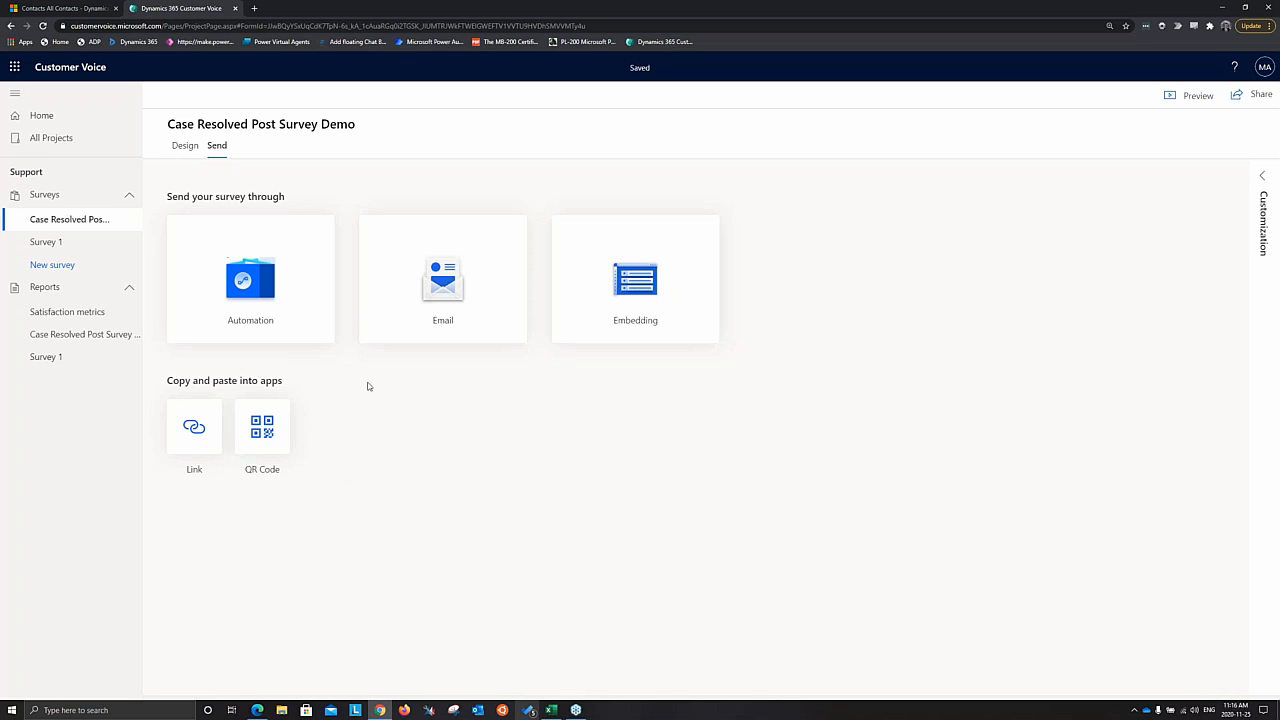
- Start an email invitation for the survey, apply the Support feedback template, and look through its content
click(437, 257)
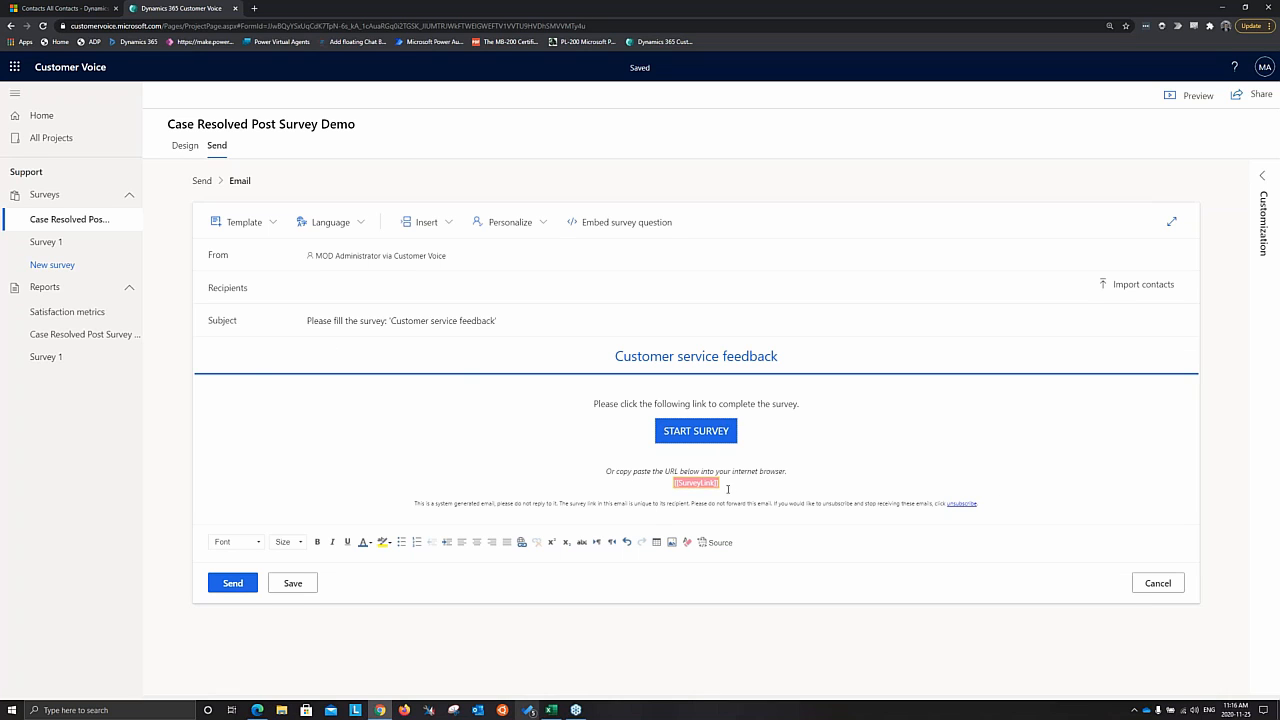
click(266, 229)
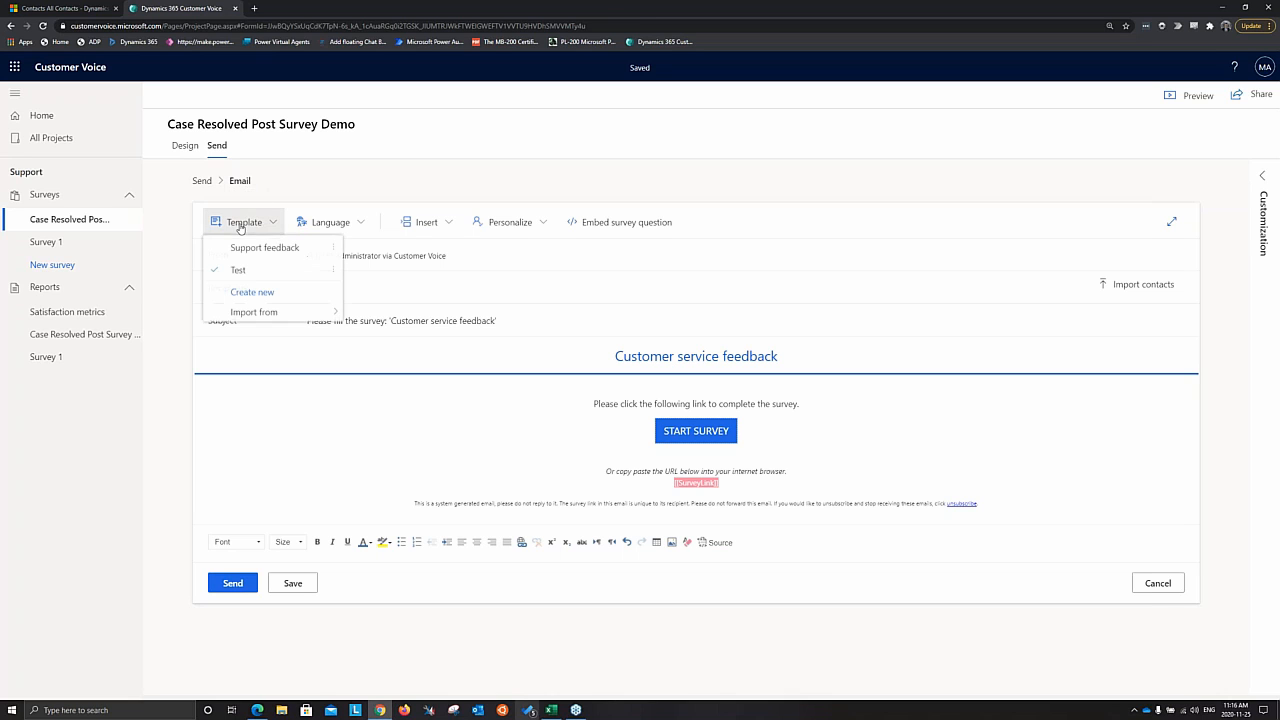
click(246, 258)
scroll(697, 407, down, 3)
scroll(693, 408, up, 3)
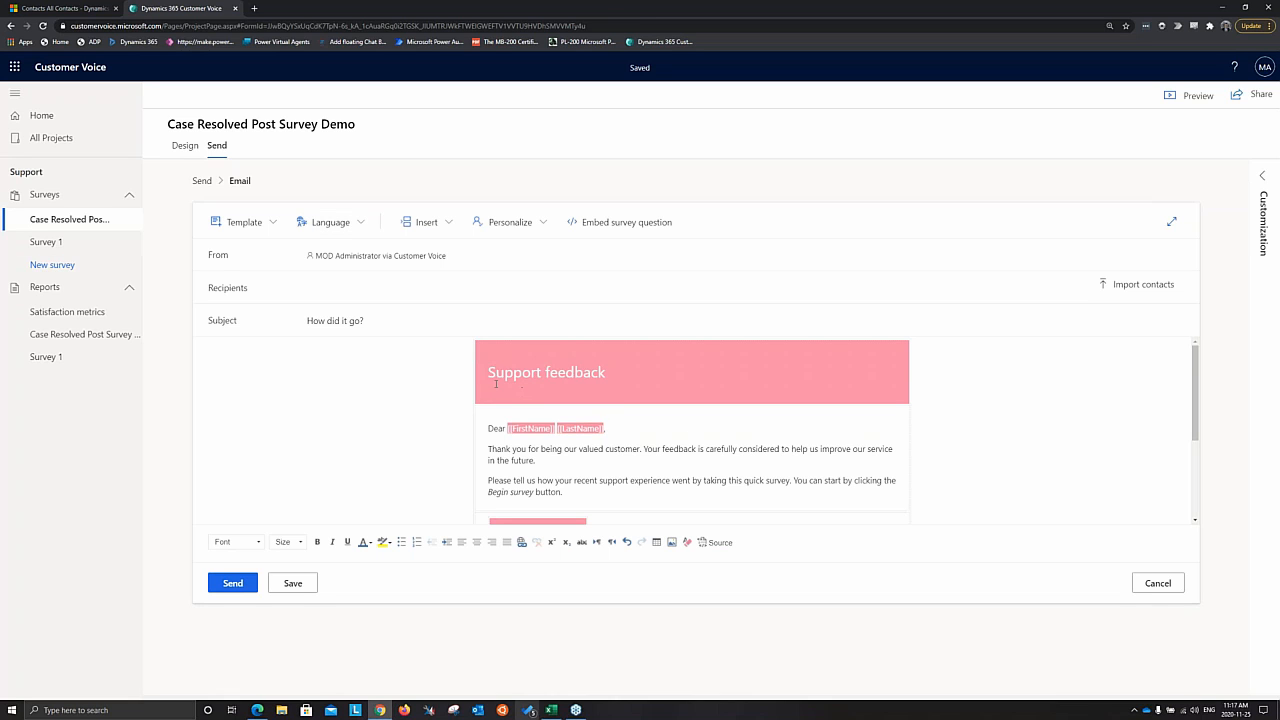
scroll(601, 385, down, 3)
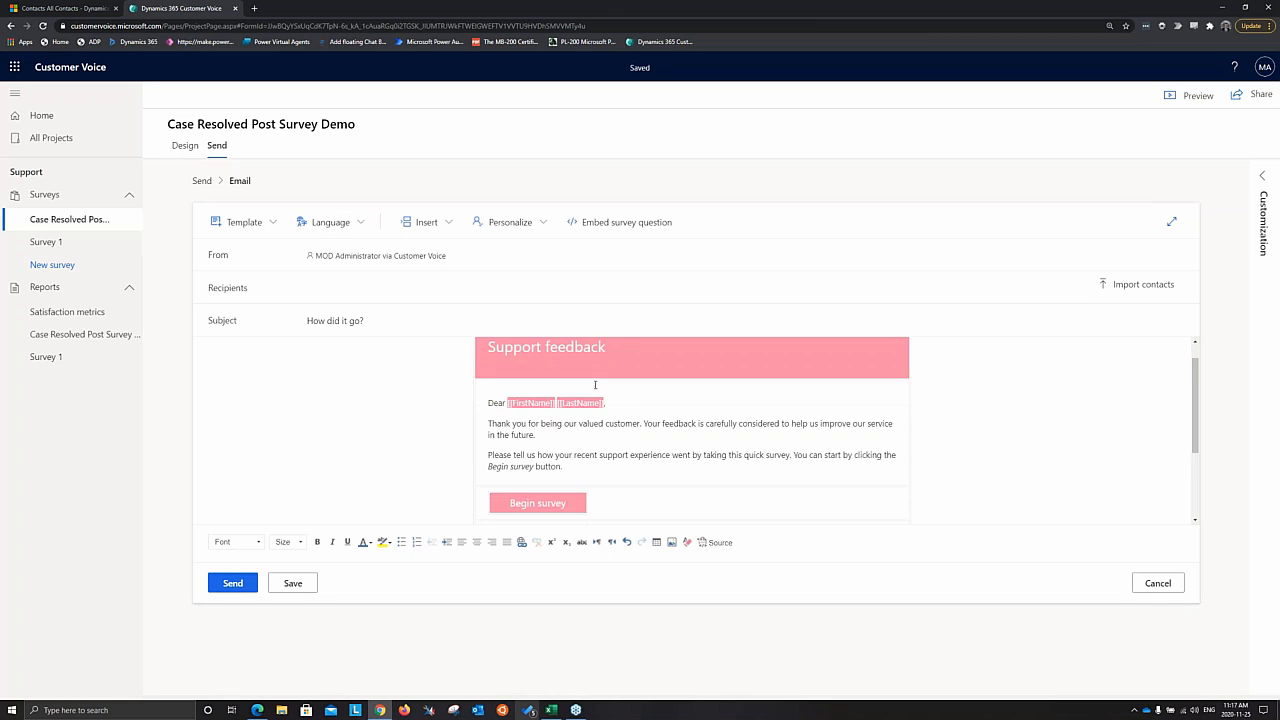
scroll(663, 417, up, 2)
scroll(657, 409, up, 2)
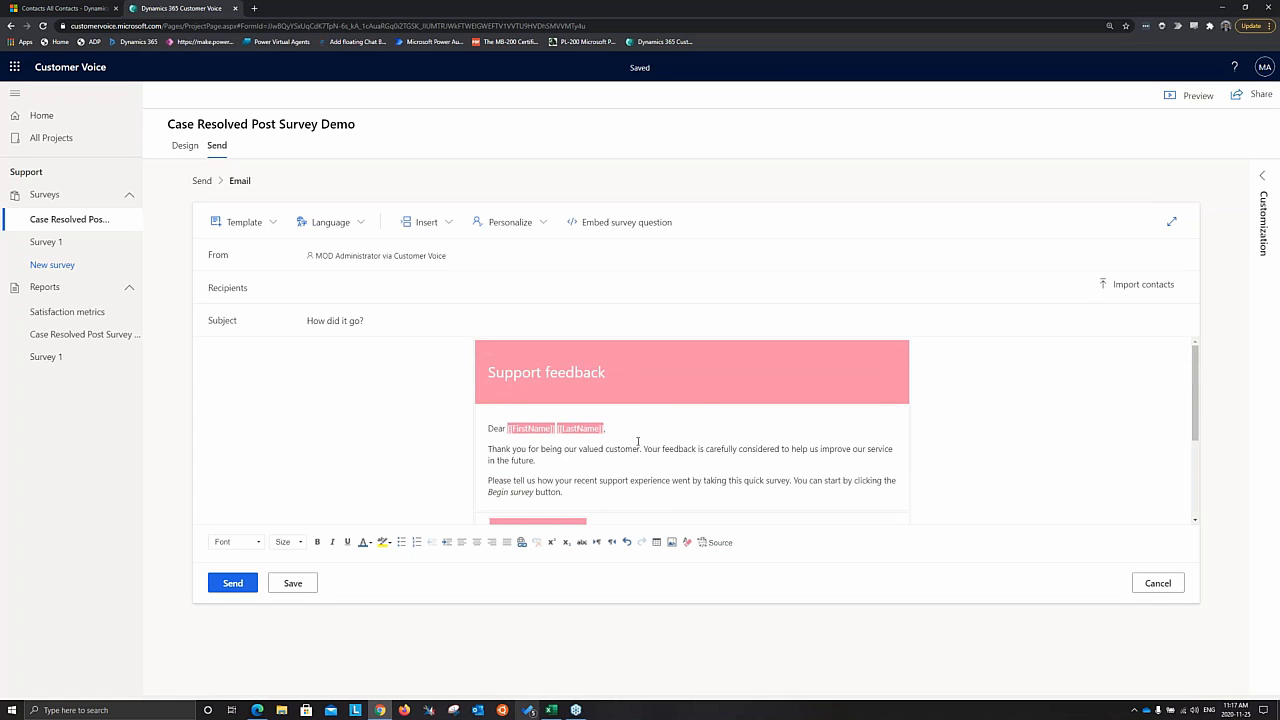
- Make the "Please tell us how your recent support experience went" paragraph bold and save the email template
scroll(600, 440, down, 1)
click(584, 446)
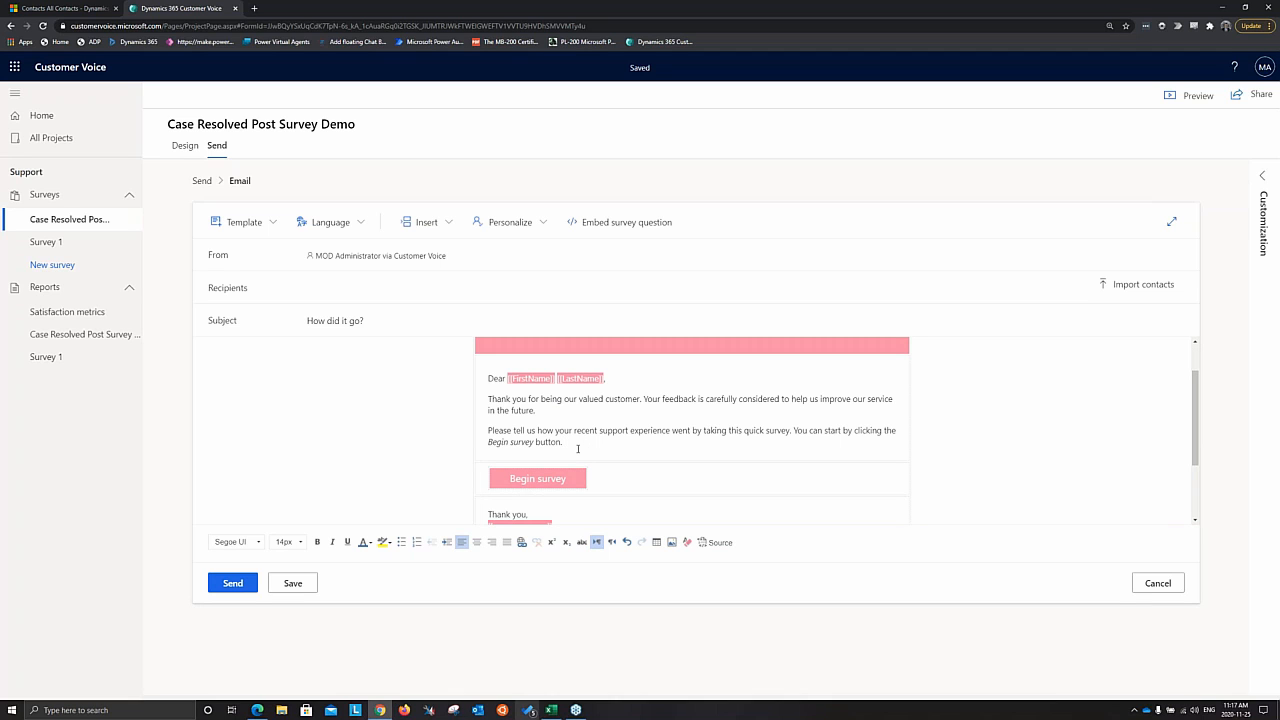
triple_click(560, 442)
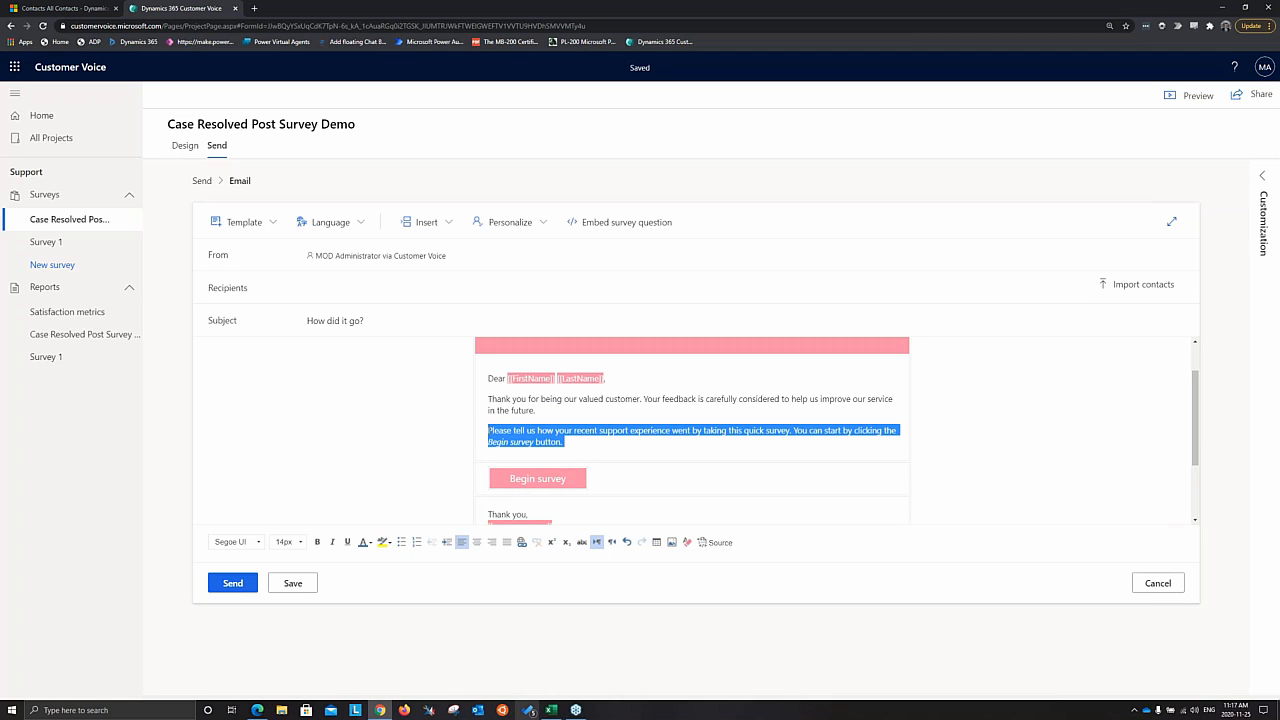
click(317, 542)
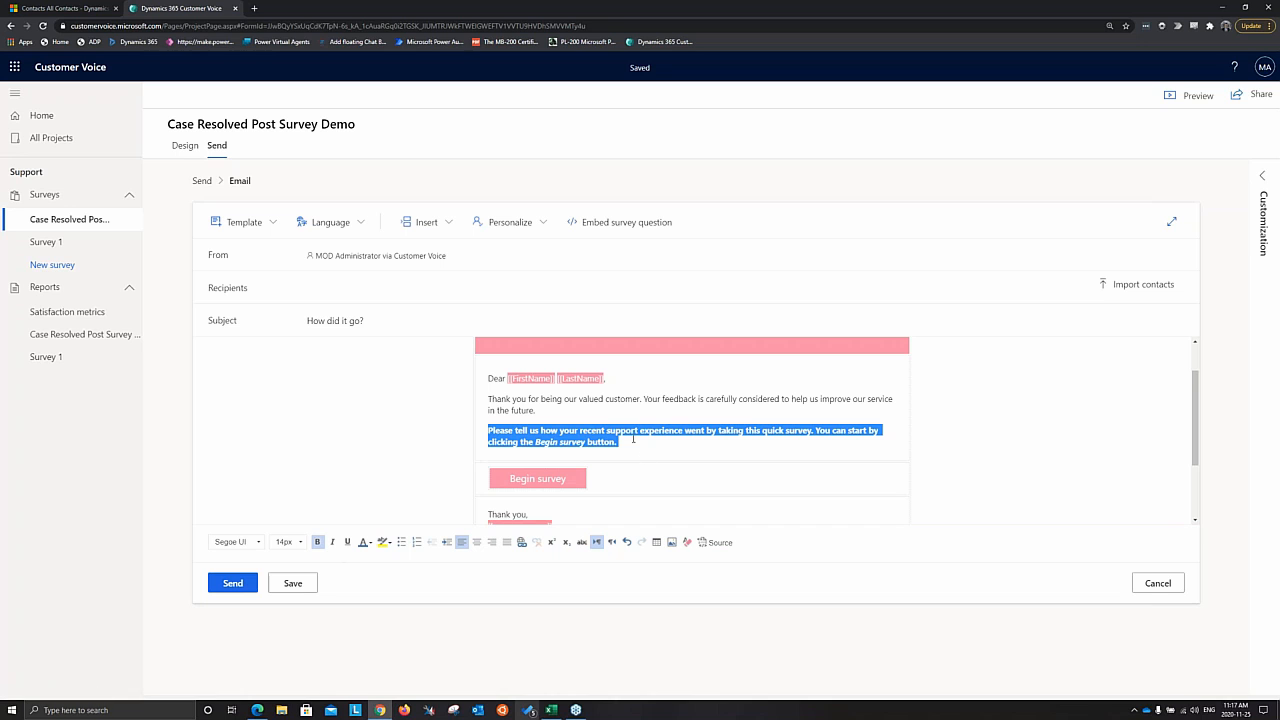
click(290, 585)
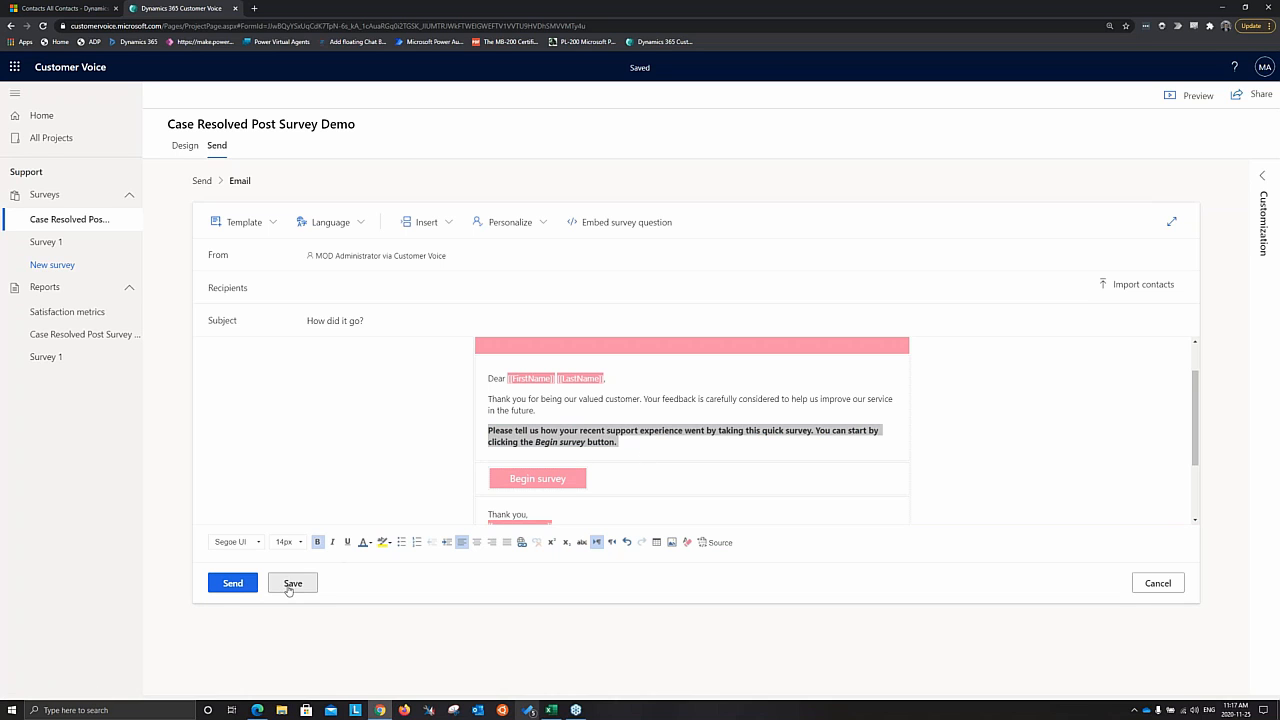
- Review the saved Support feedback email, from its personalized greeting through the survey invitation to the closing
click(549, 438)
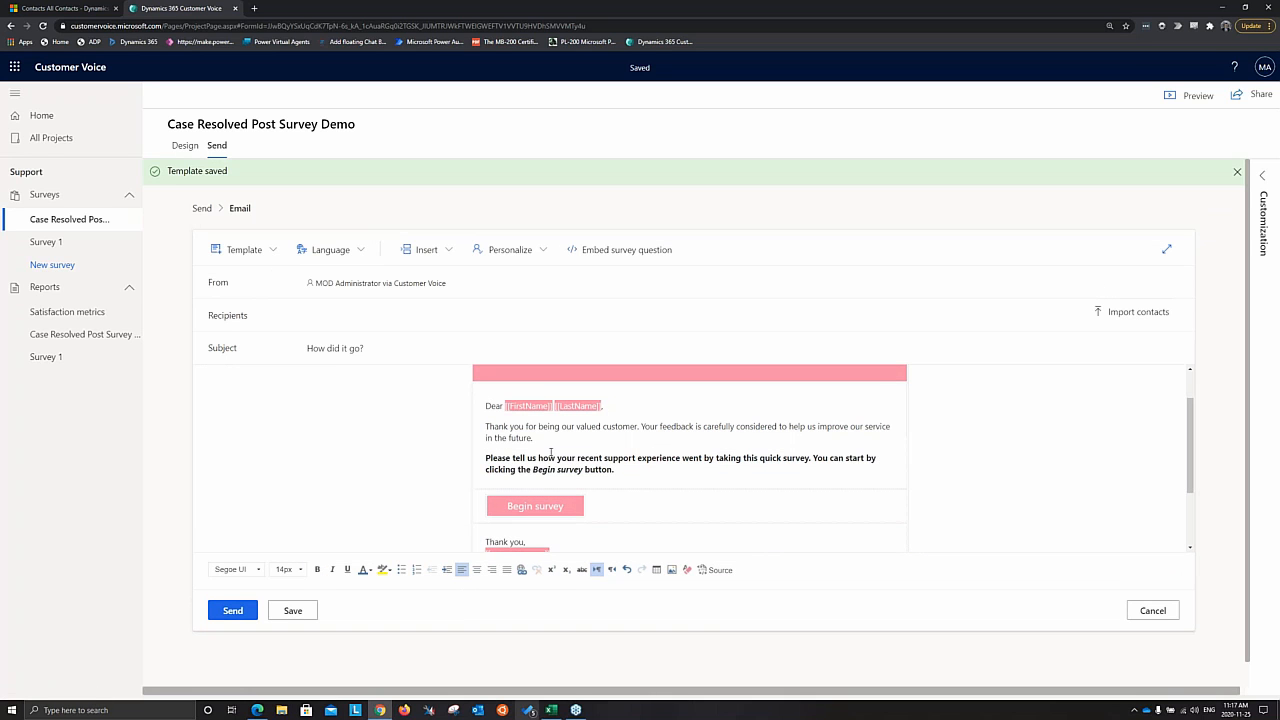
click(635, 473)
scroll(423, 409, down, 2)
scroll(423, 434, up, 3)
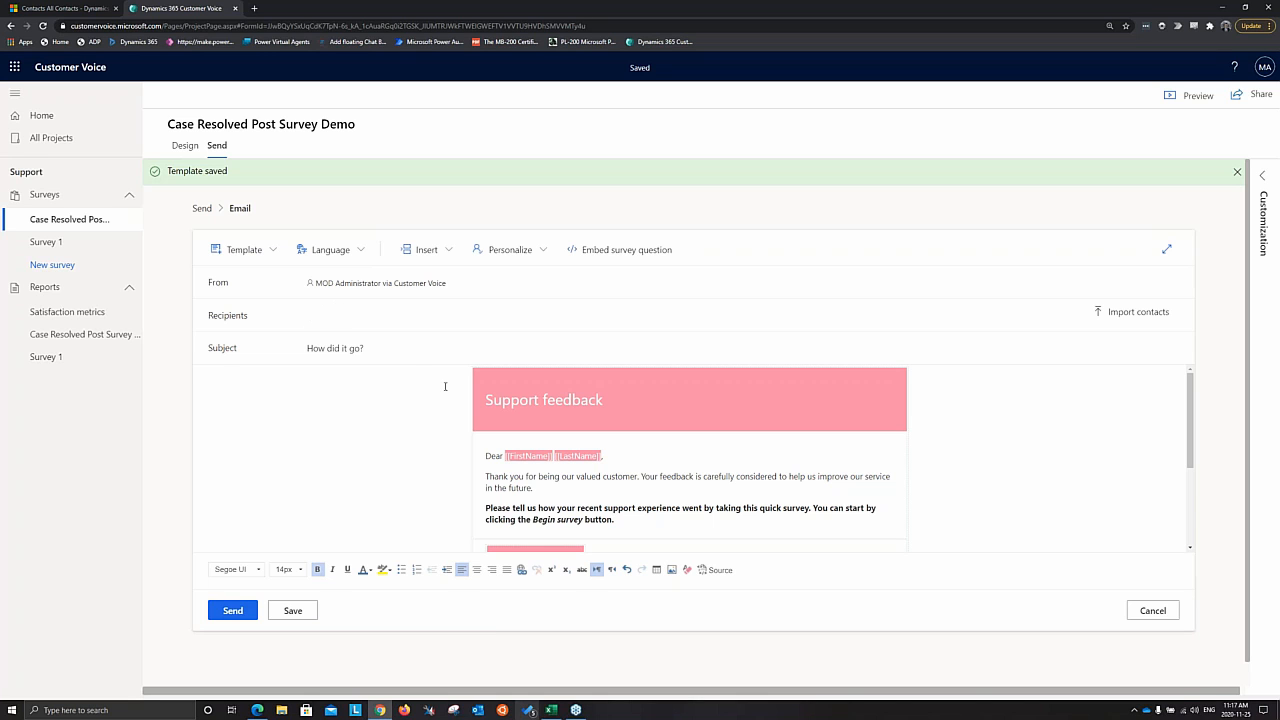
click(528, 455)
scroll(375, 398, down, 3)
scroll(375, 420, up, 3)
- Try adding existing contacts as email recipients from the suggestions, and clear the recipients
text(bran)
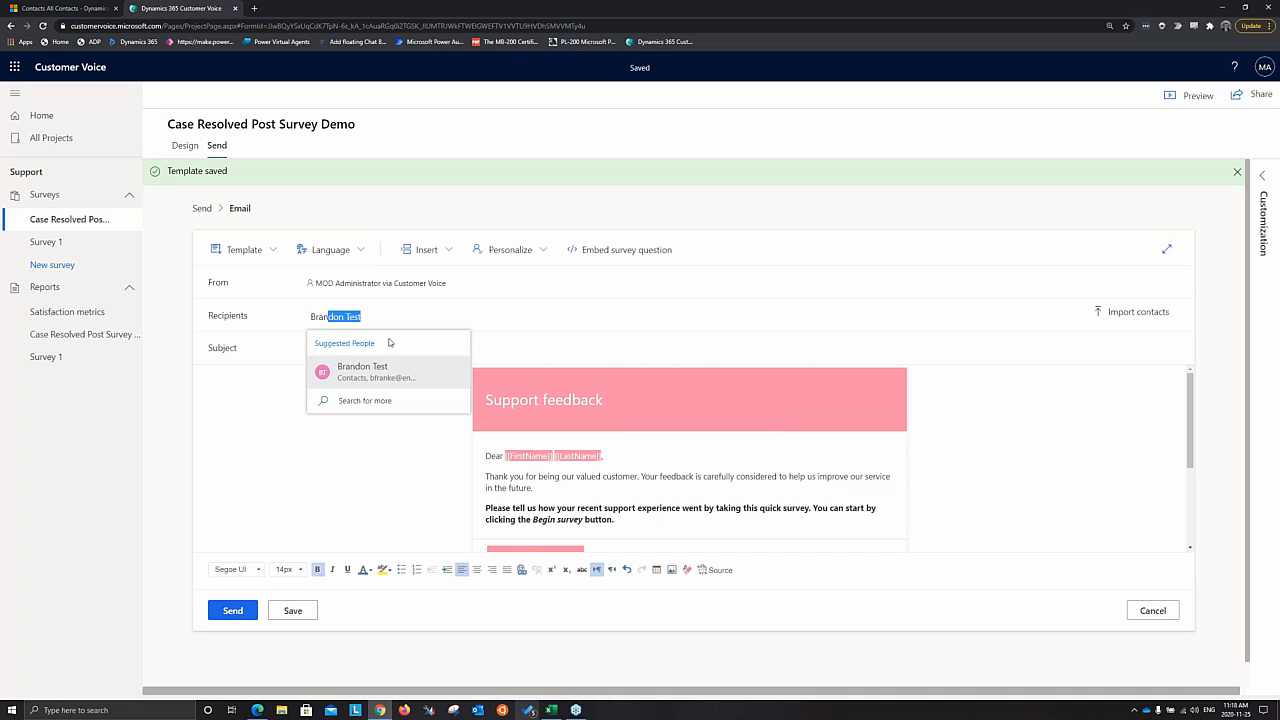
click(375, 368)
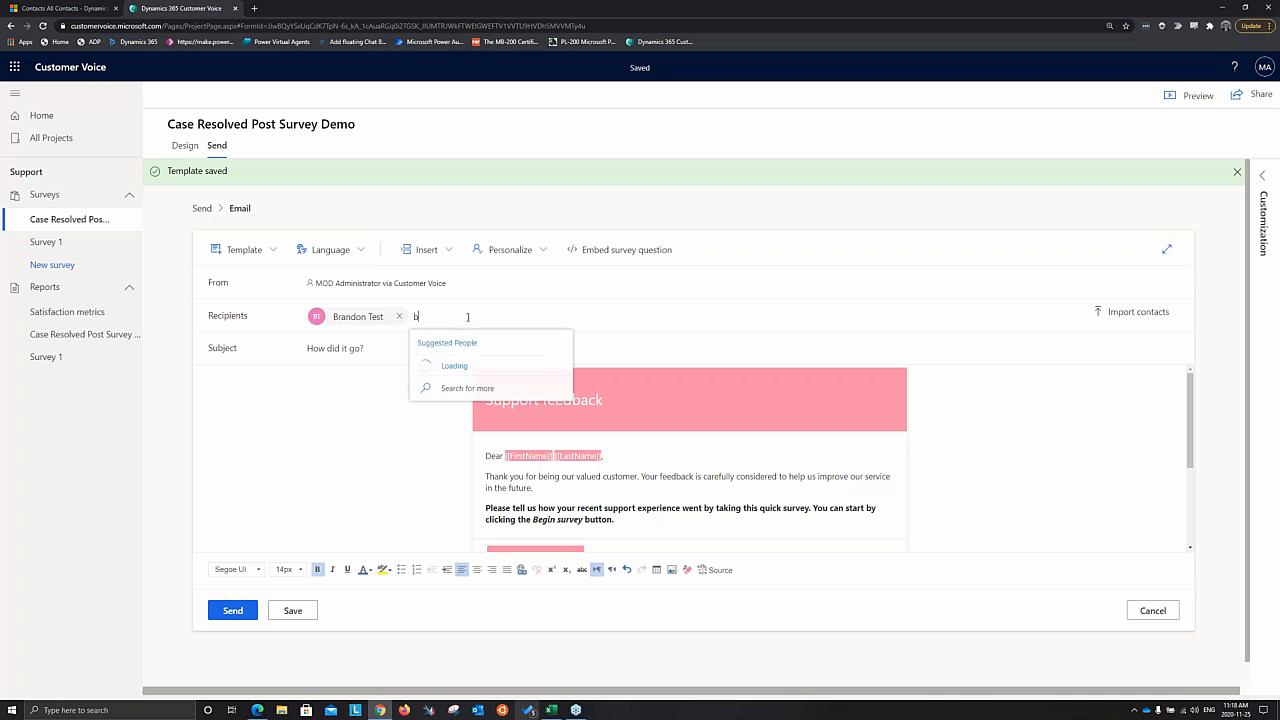
click(472, 371)
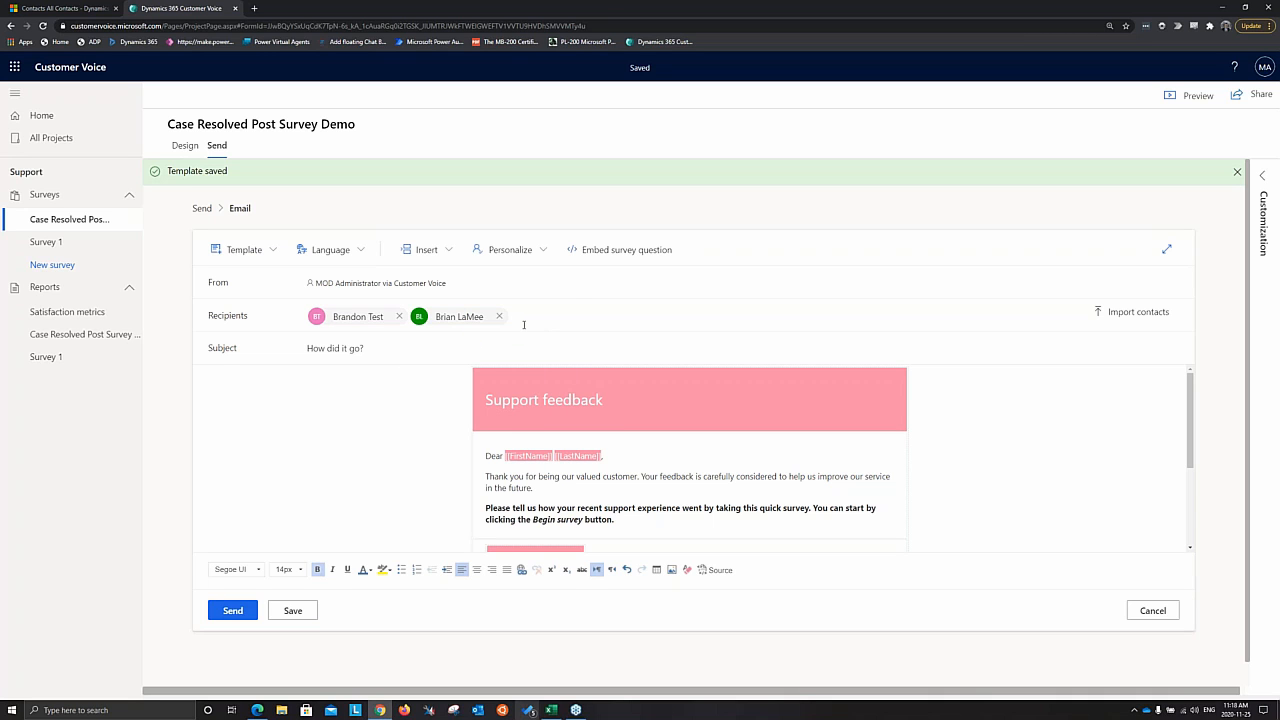
text(bra)
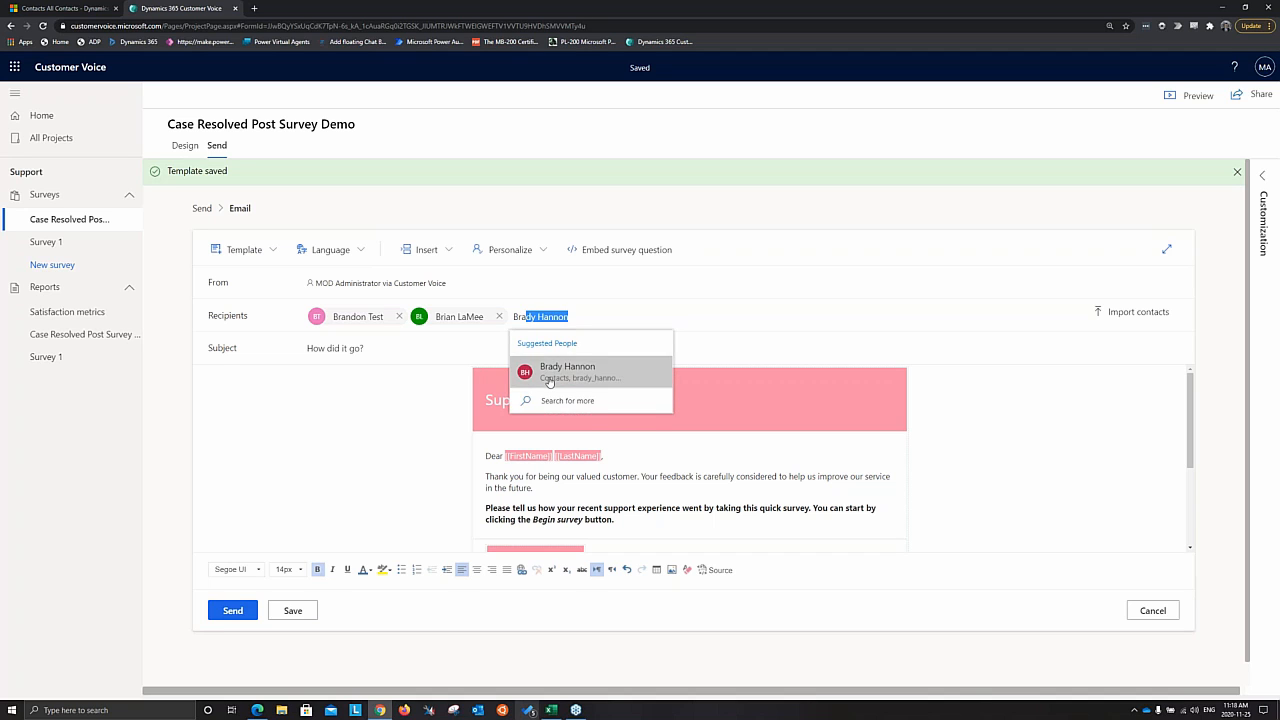
key(Return)
click(606, 317)
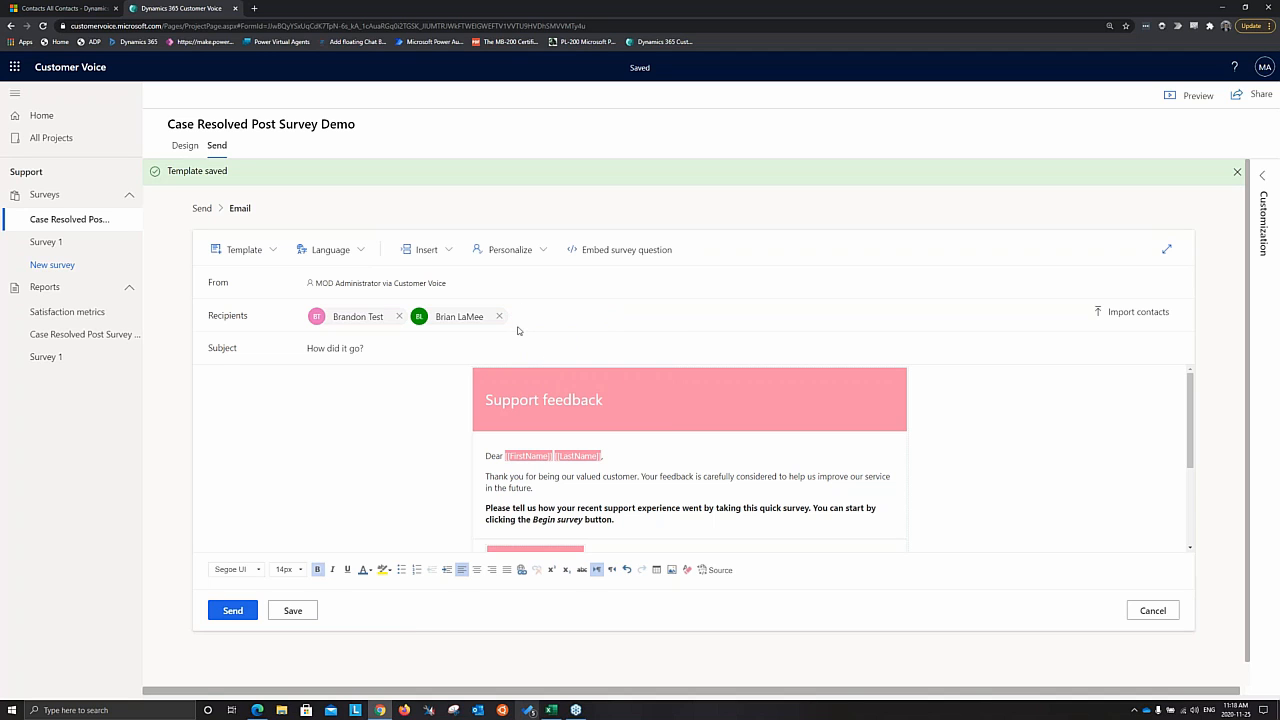
click(499, 316)
click(398, 316)
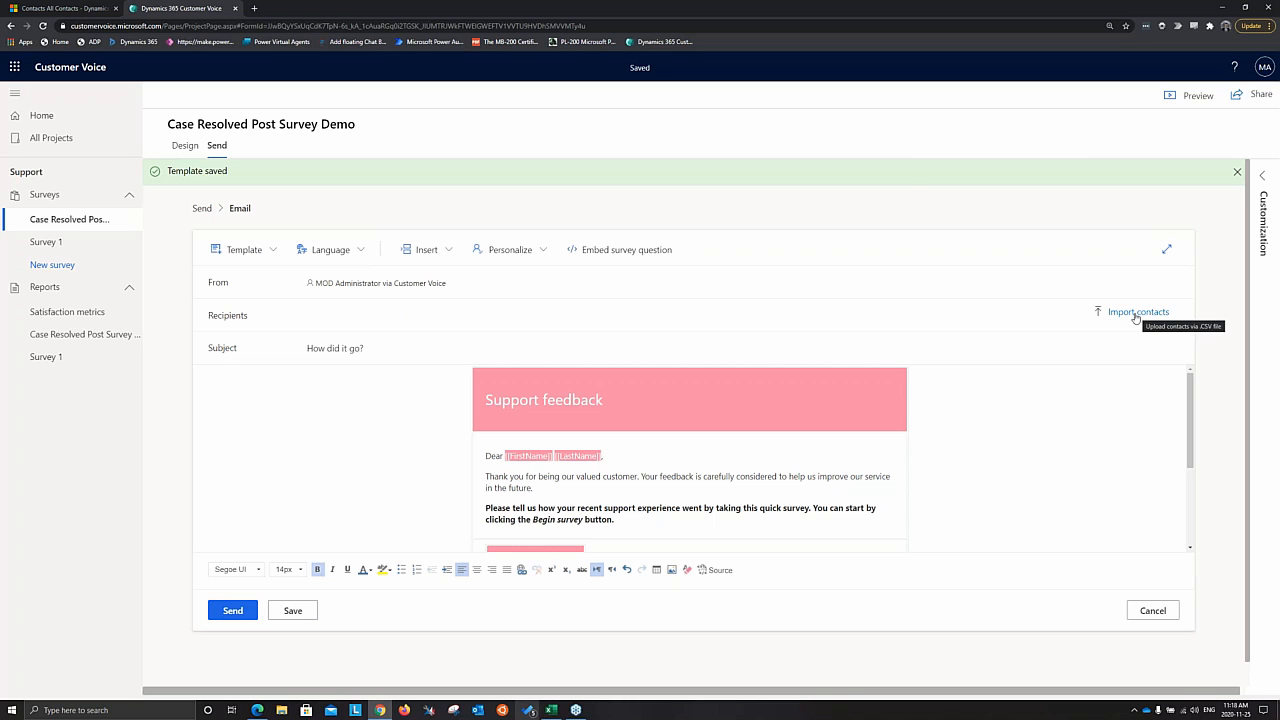
- Open the contact import for the survey email, show the file guidelines, and upload contacts_to_import.csv
click(1136, 313)
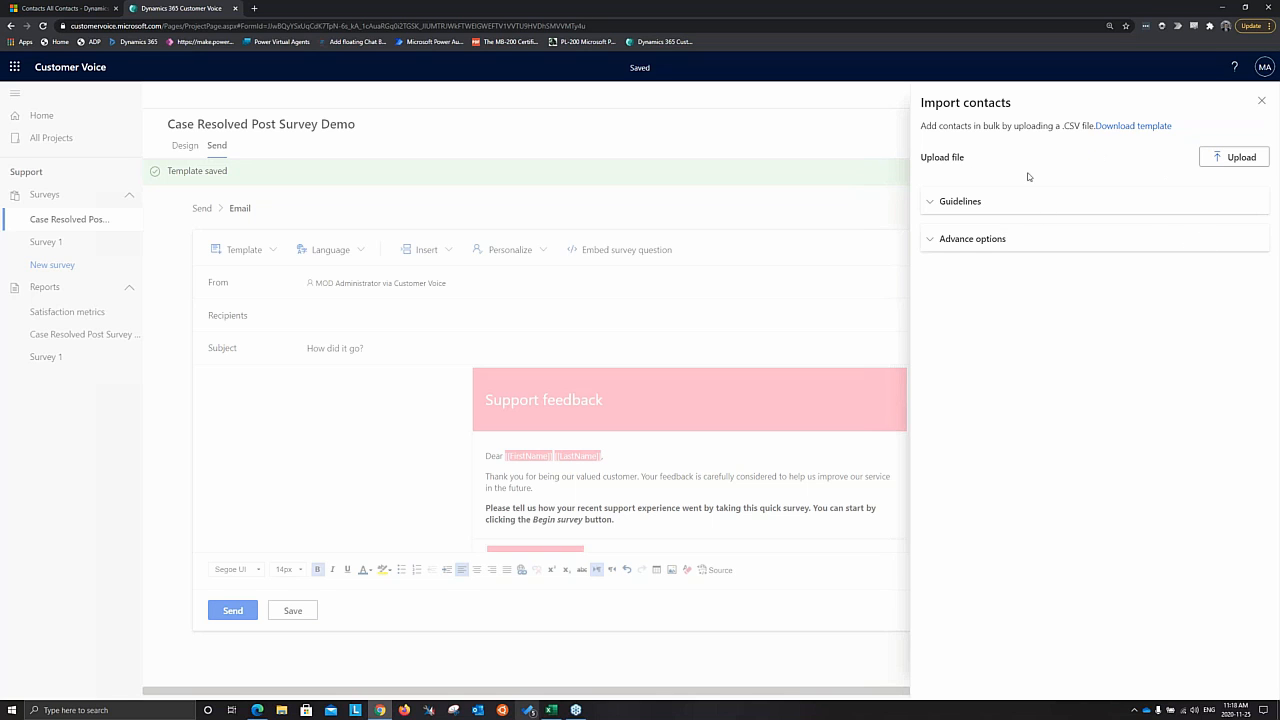
click(995, 198)
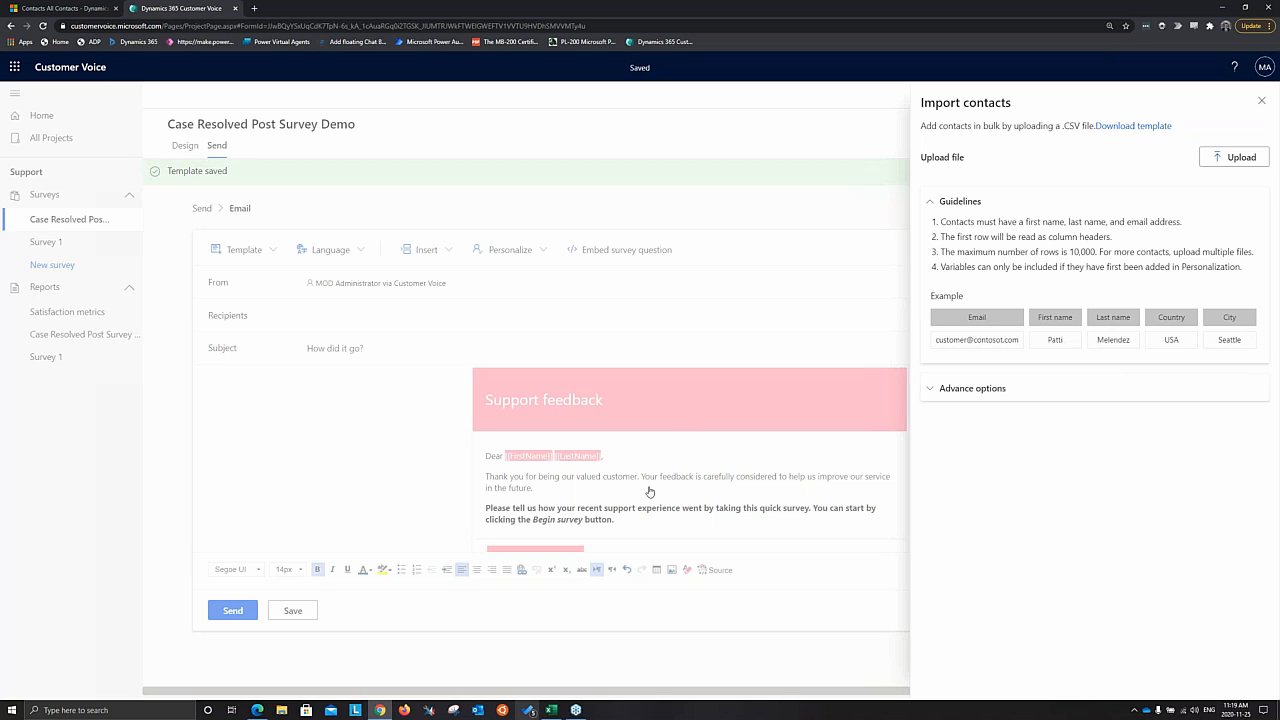
click(1250, 164)
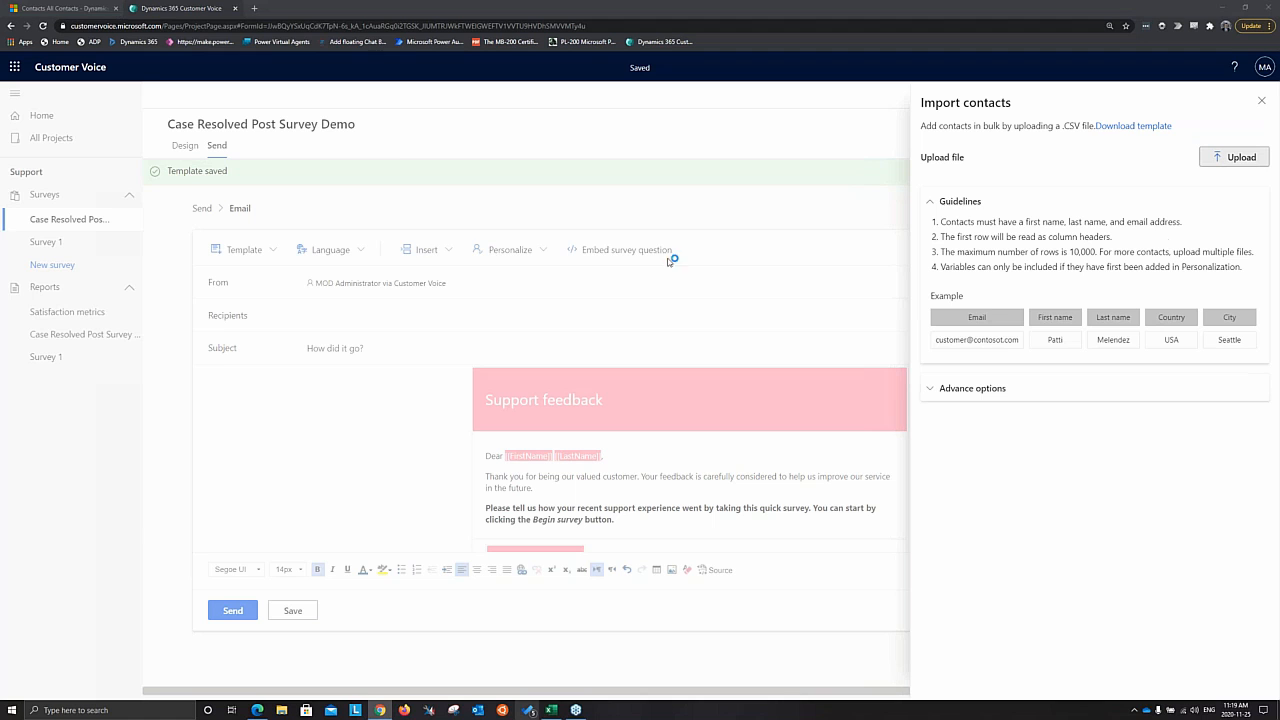
click(523, 225)
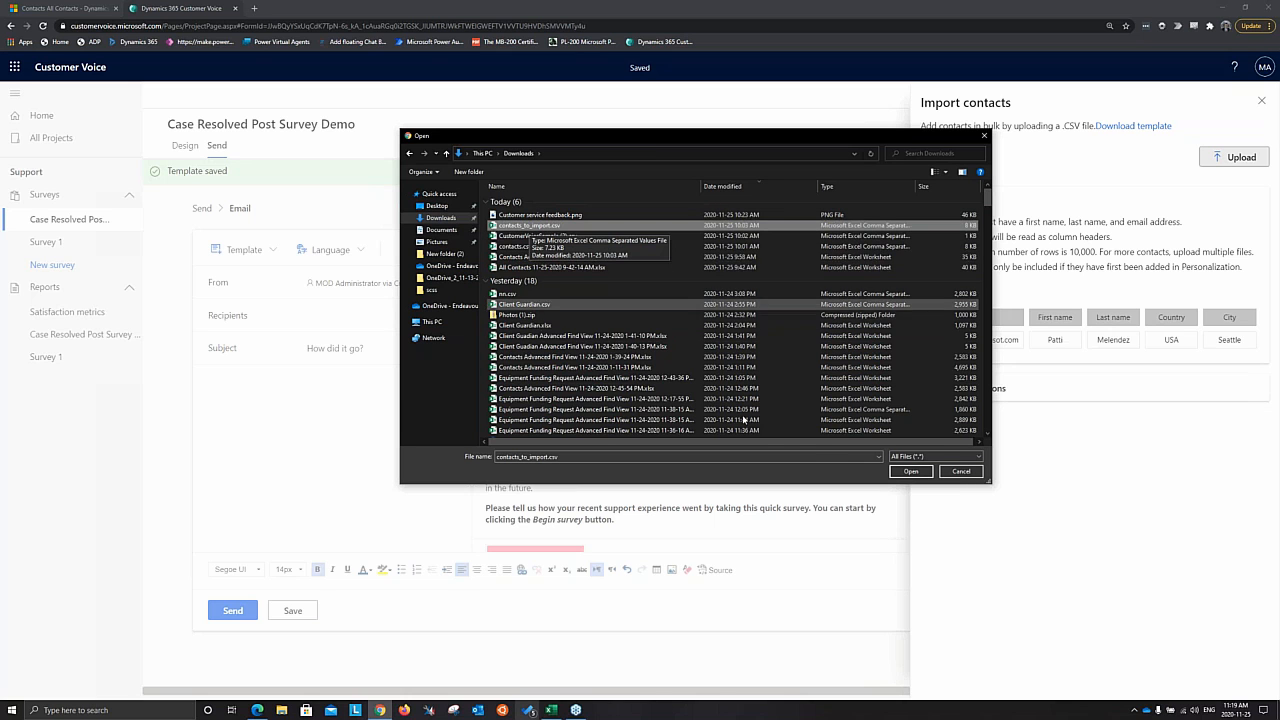
click(910, 471)
- Look through the preview of the uploaded contacts and import them as the email's recipients
scroll(1031, 312, down, 7)
scroll(1031, 313, up, 8)
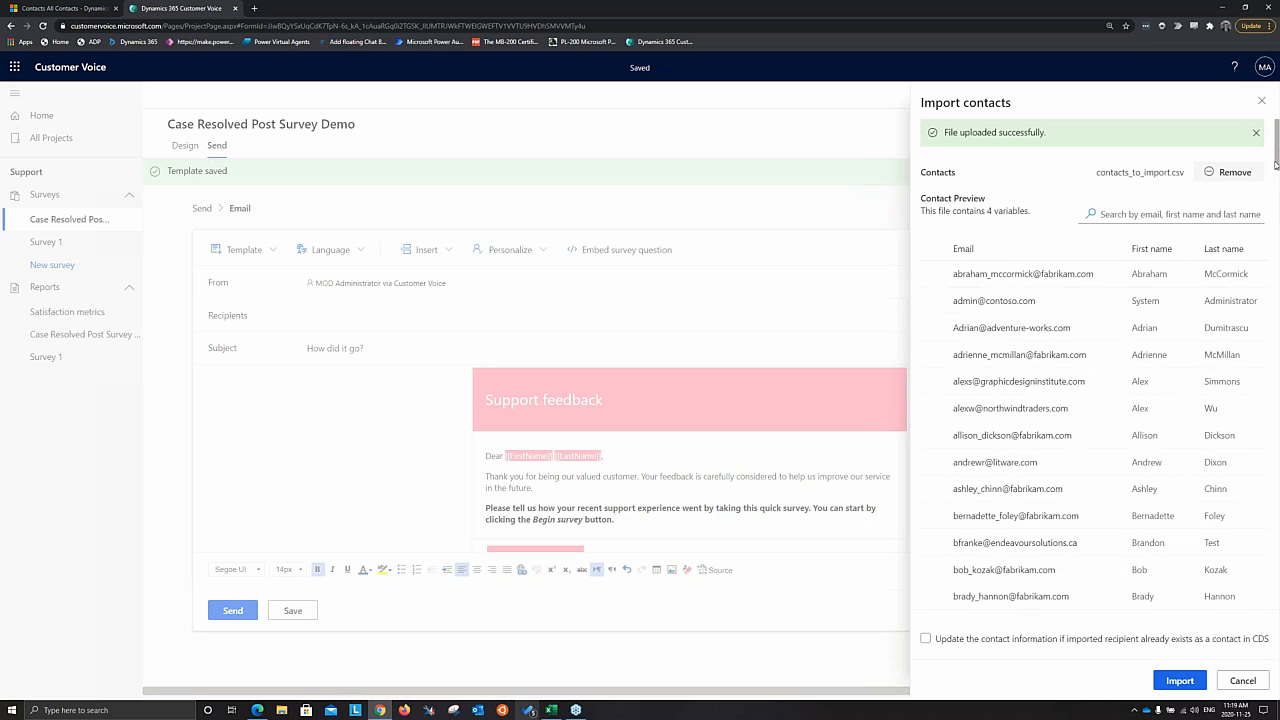
drag(1277, 145, 1277, 295)
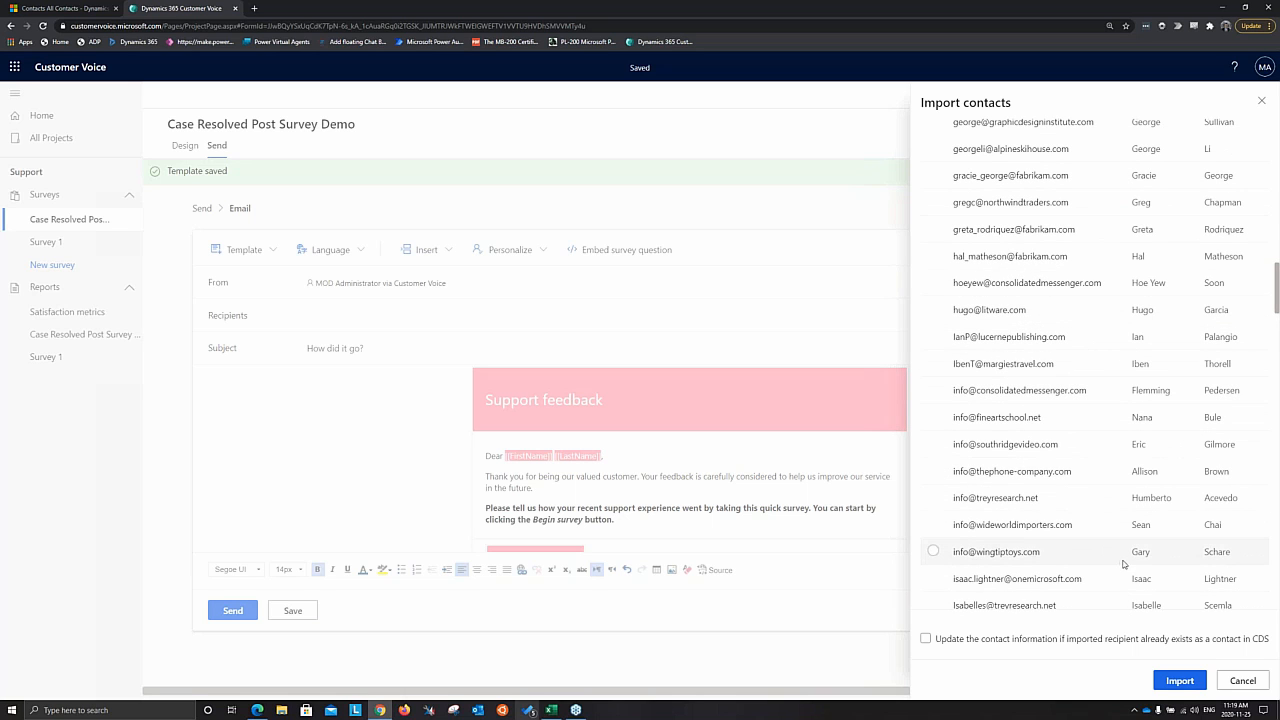
click(1180, 681)
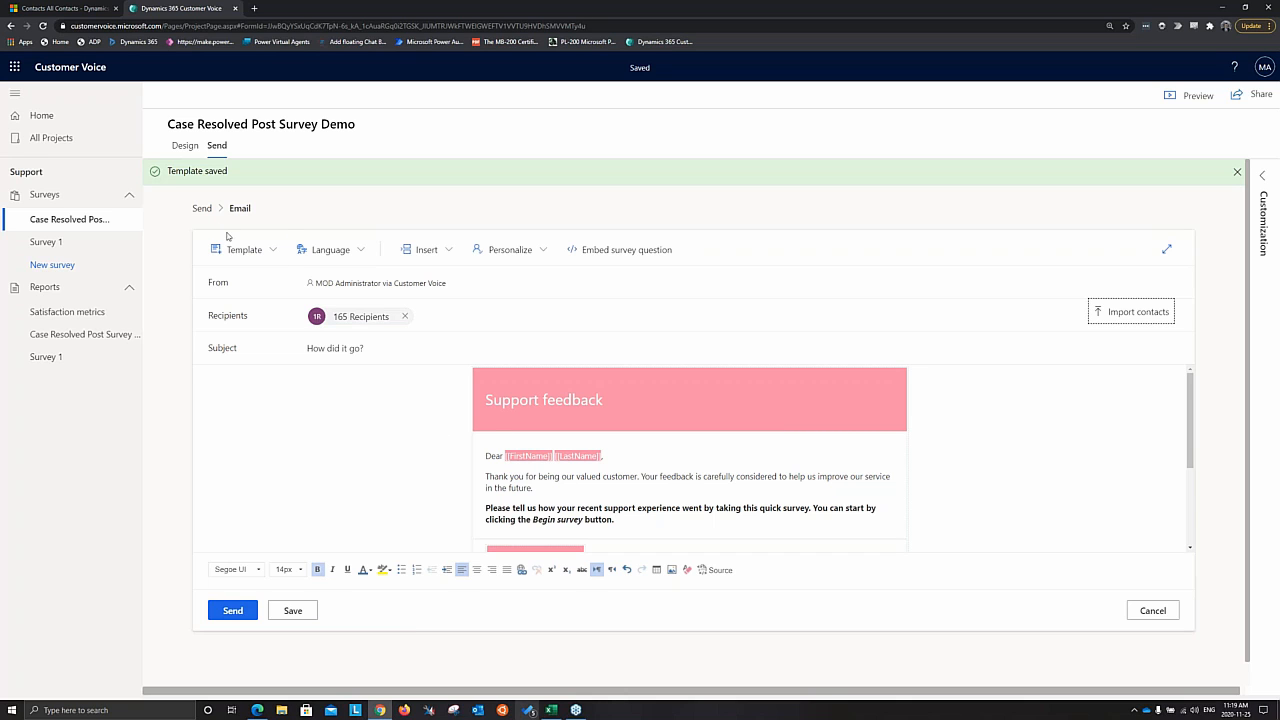
- Embed the timeliness satisfaction question on a new line below the bold paragraph of the email, and review its placement above Begin survey
click(532, 457)
scroll(560, 508, down, 1)
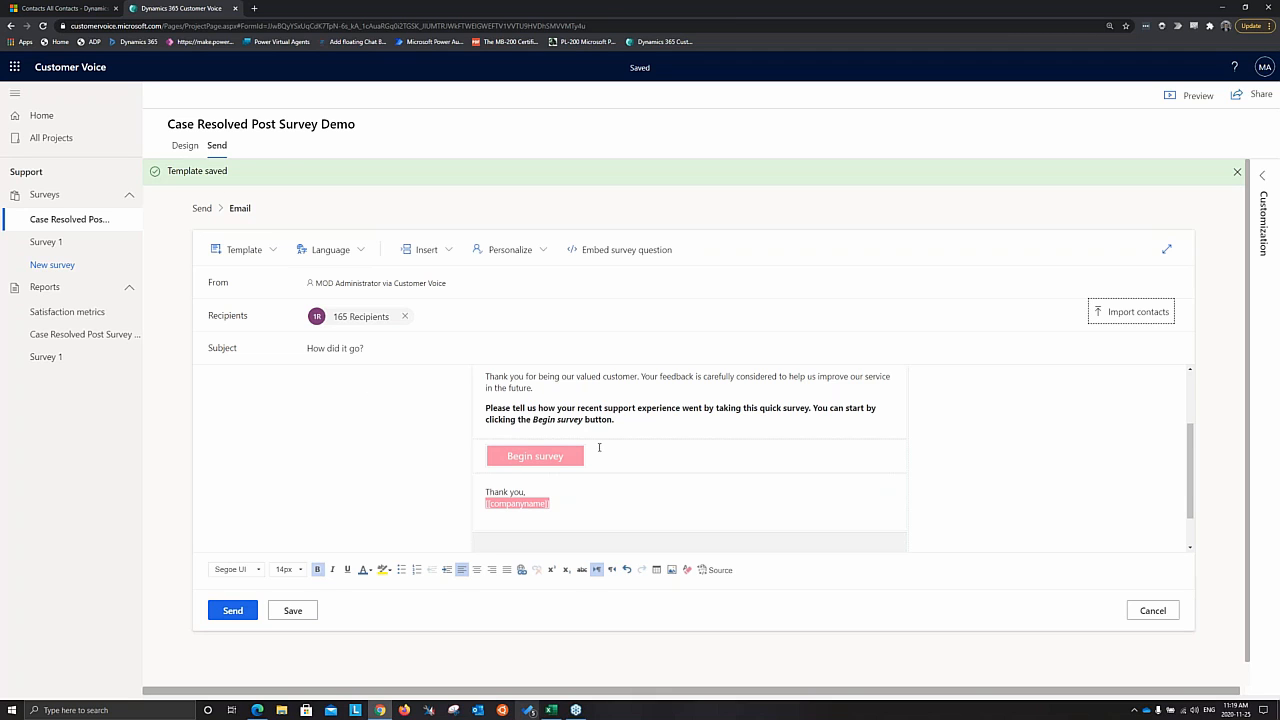
scroll(599, 447, up, 1)
click(645, 469)
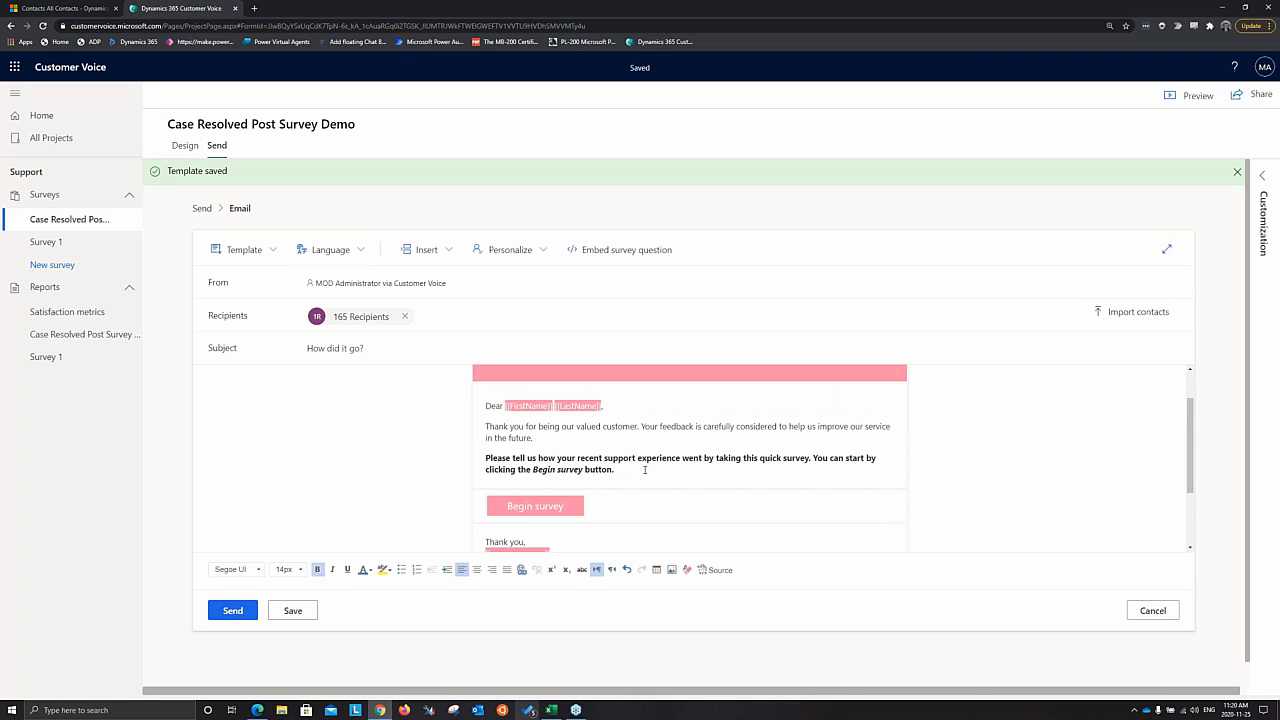
key(Return)
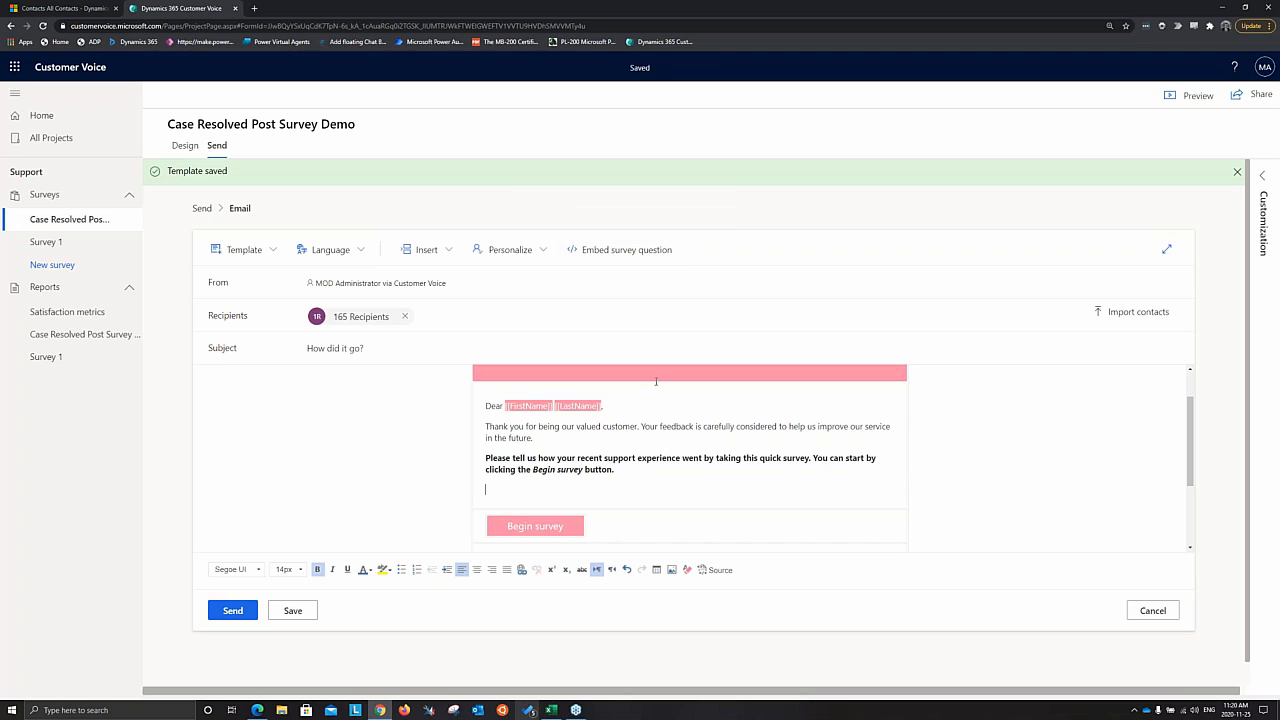
click(595, 252)
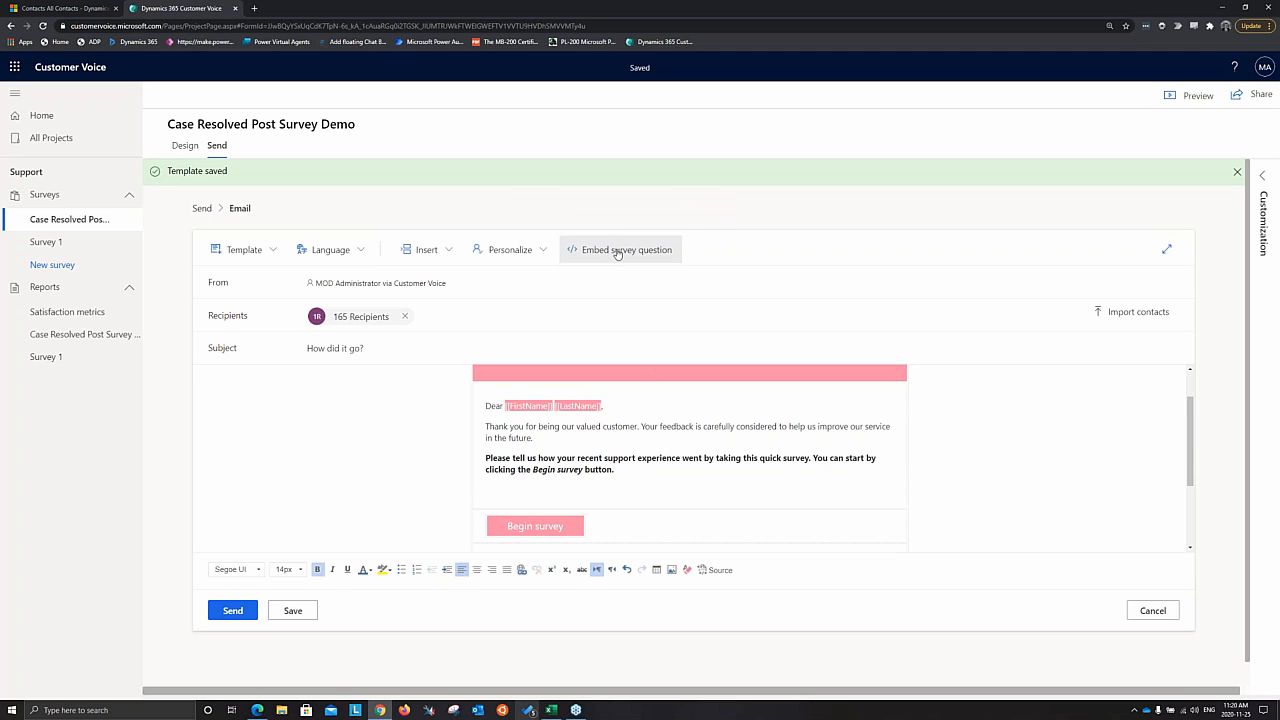
click(642, 482)
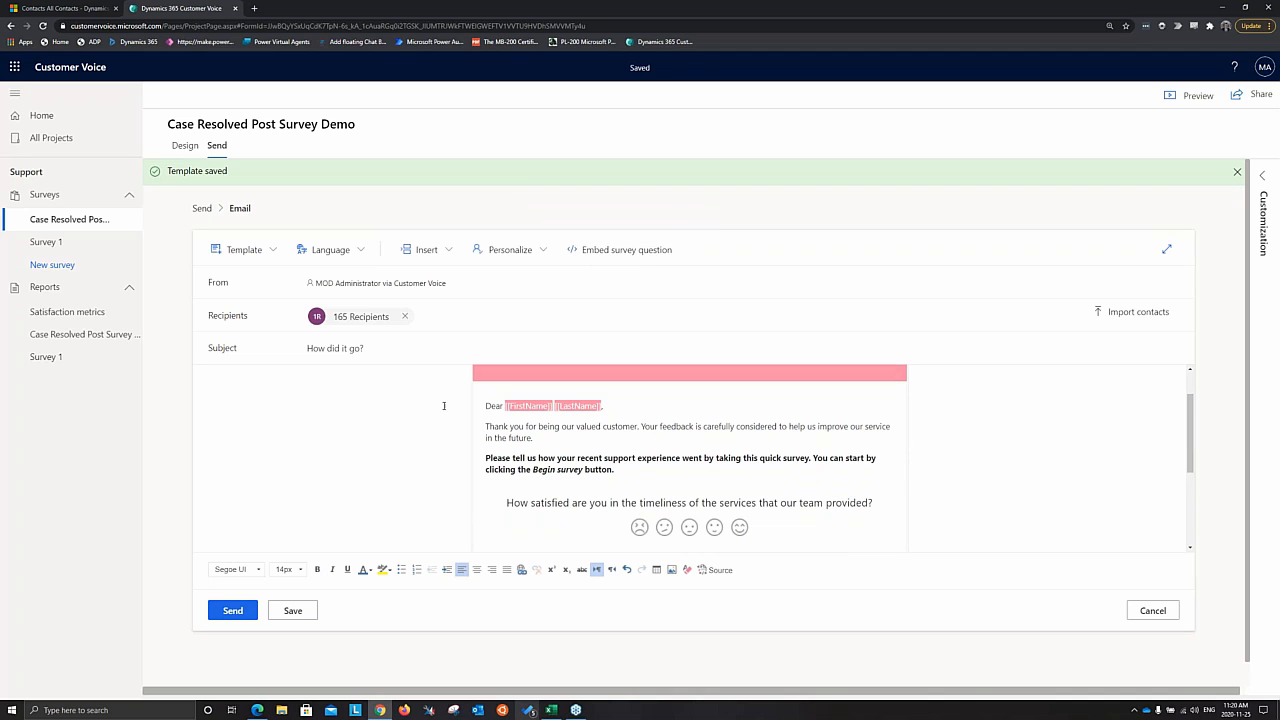
scroll(660, 465, down, 2)
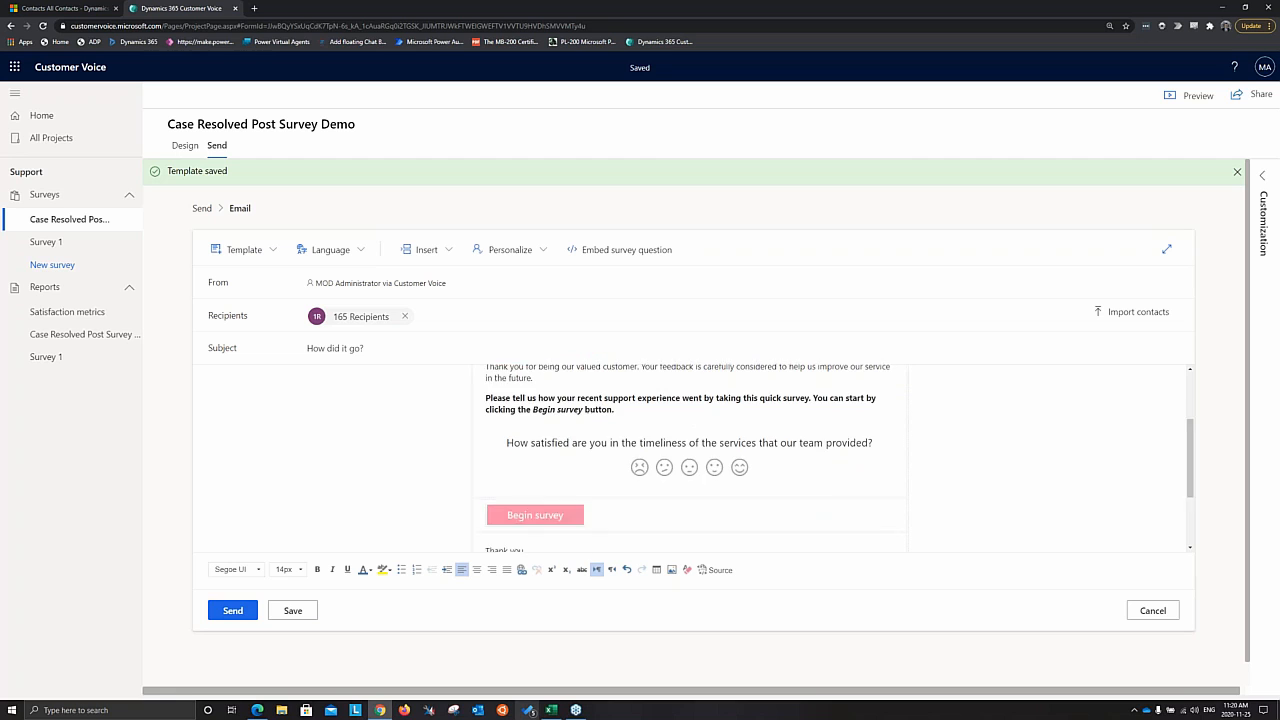
scroll(660, 467, up, 1)
scroll(605, 498, up, 1)
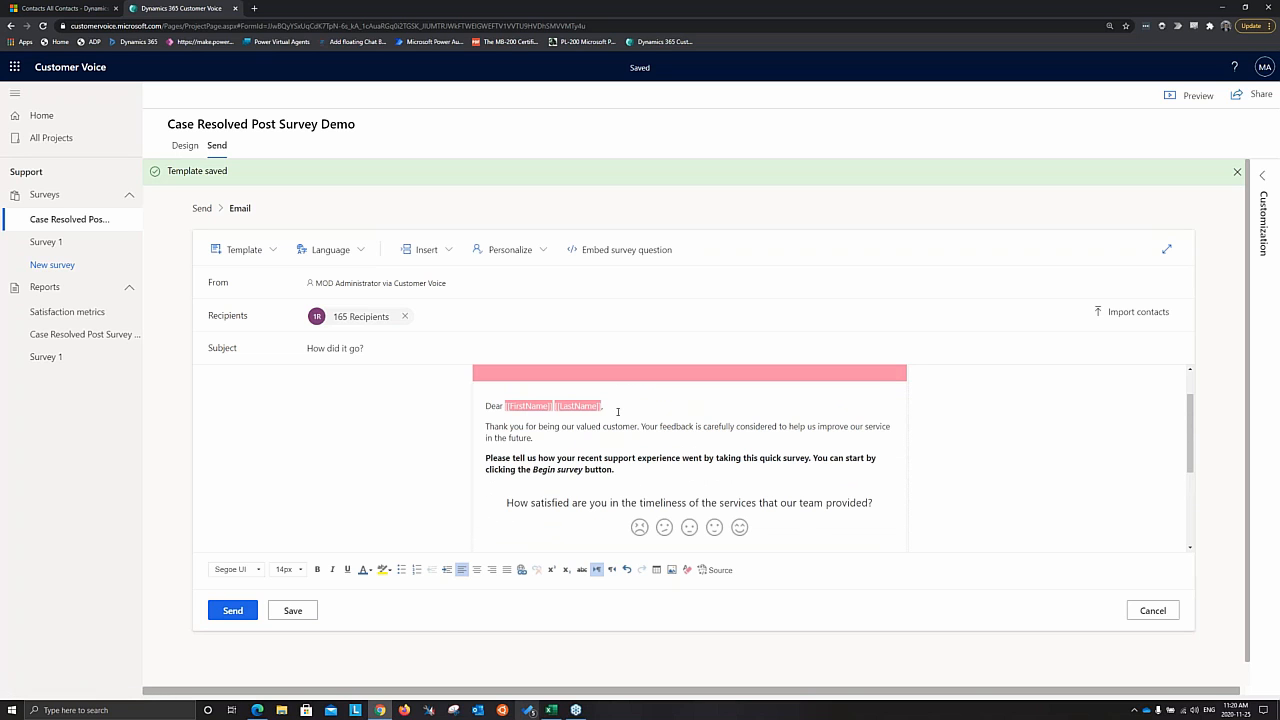
scroll(602, 441, down, 1)
scroll(602, 441, up, 1)
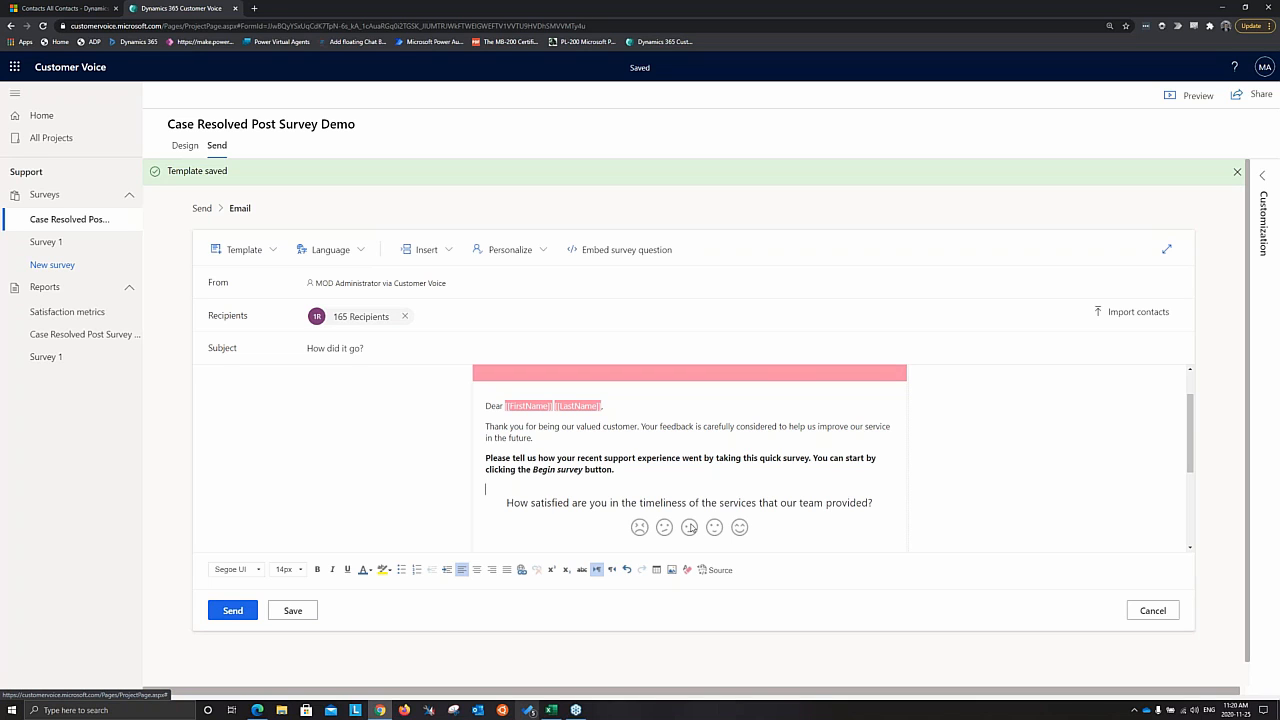
- Examine the email's language choices, insertable survey and unsubscribe links, and personalization variables, comparing them with the placeholders in the message
click(332, 255)
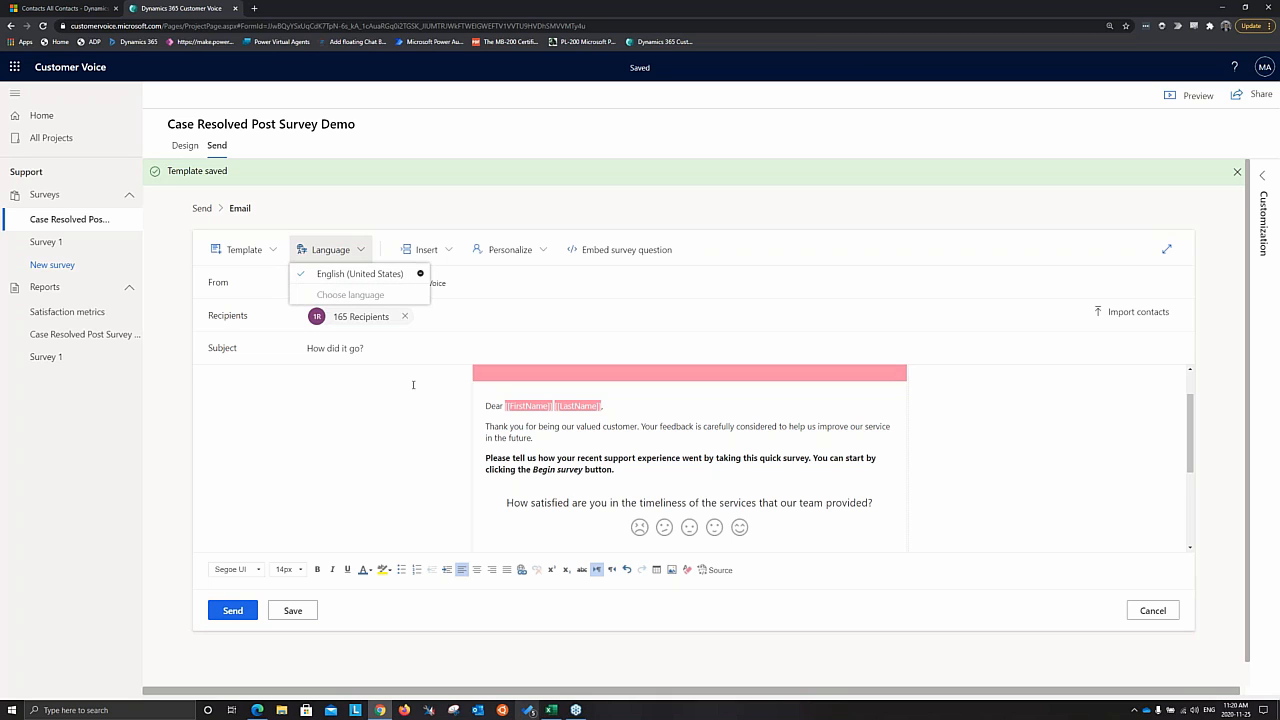
click(425, 249)
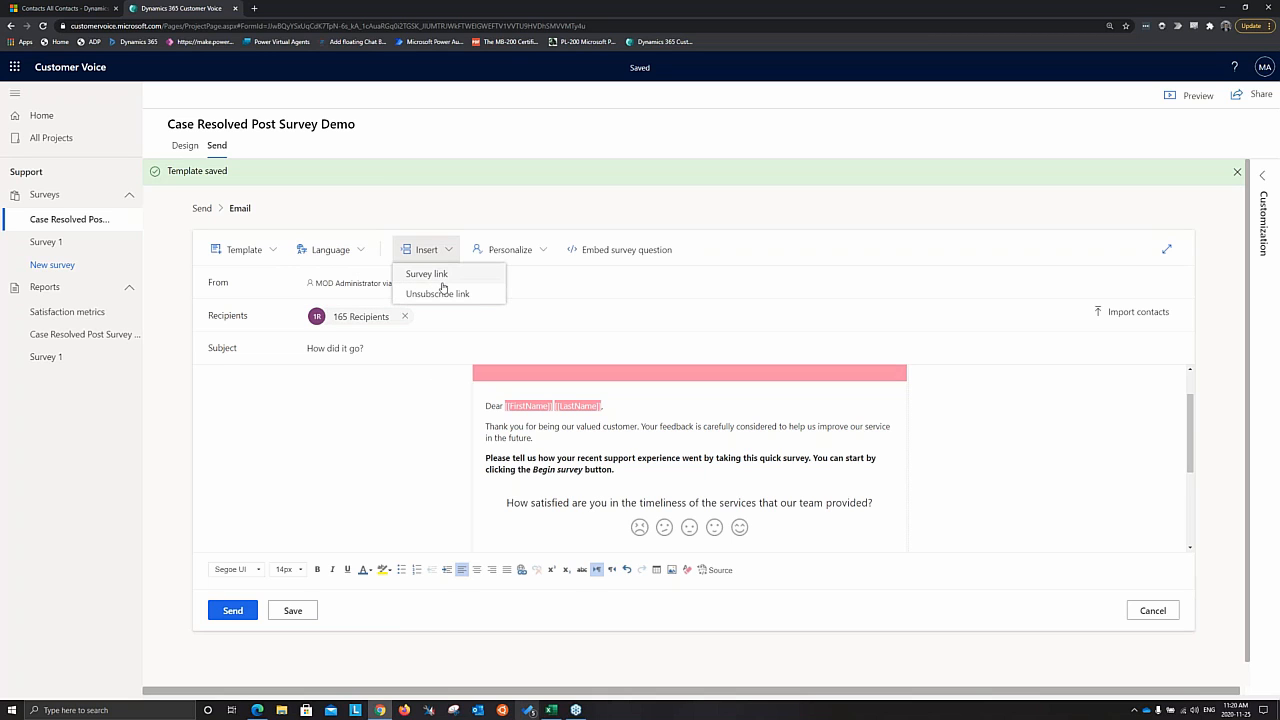
scroll(573, 432, down, 1)
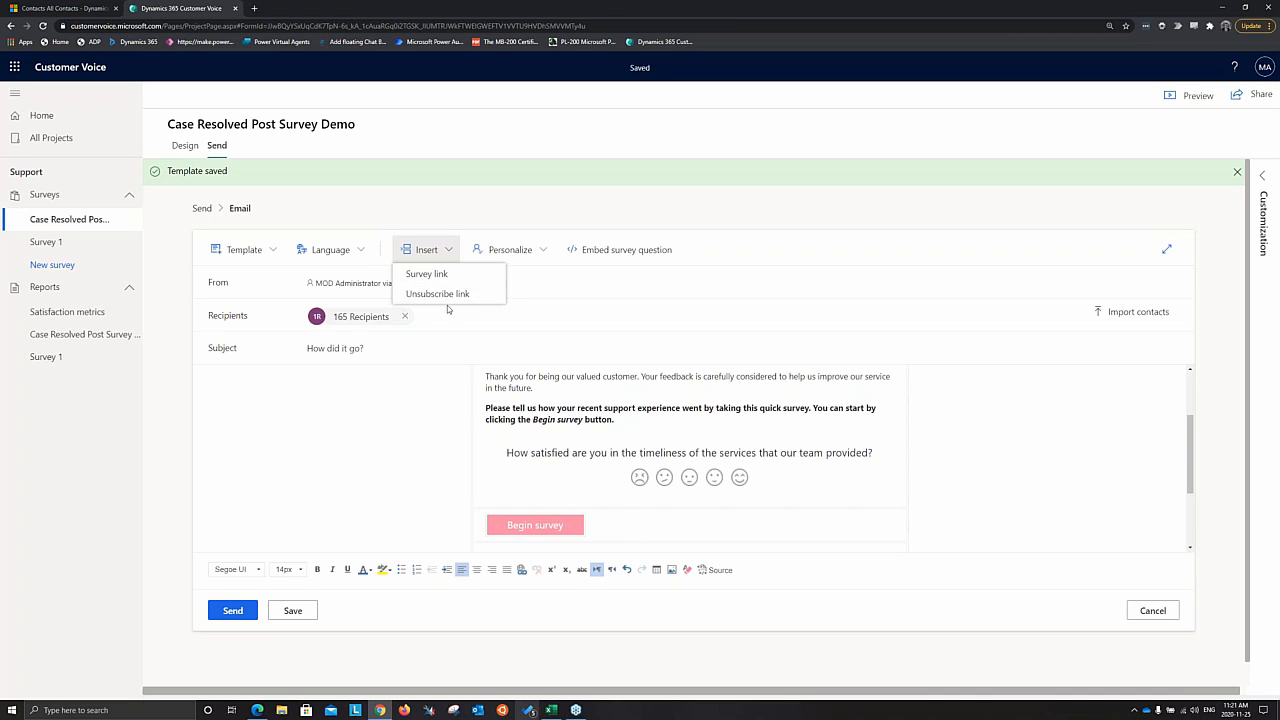
scroll(571, 493, down, 3)
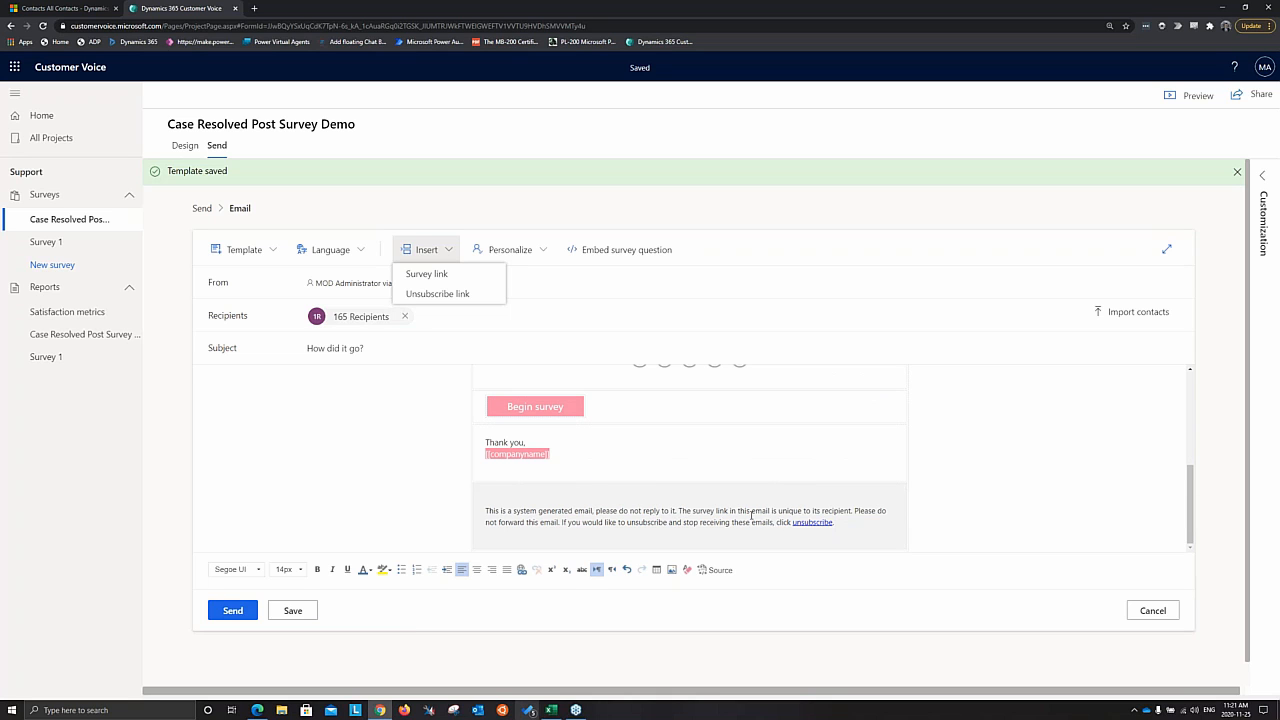
click(525, 255)
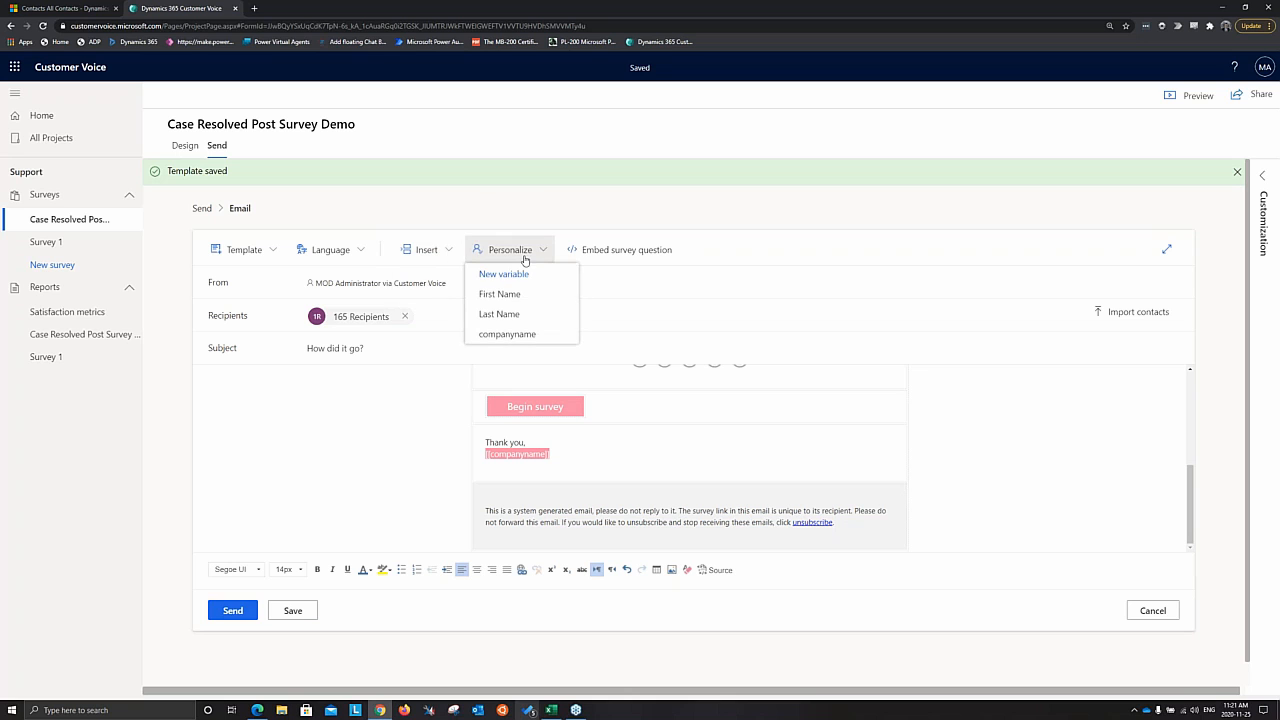
scroll(494, 403, up, 5)
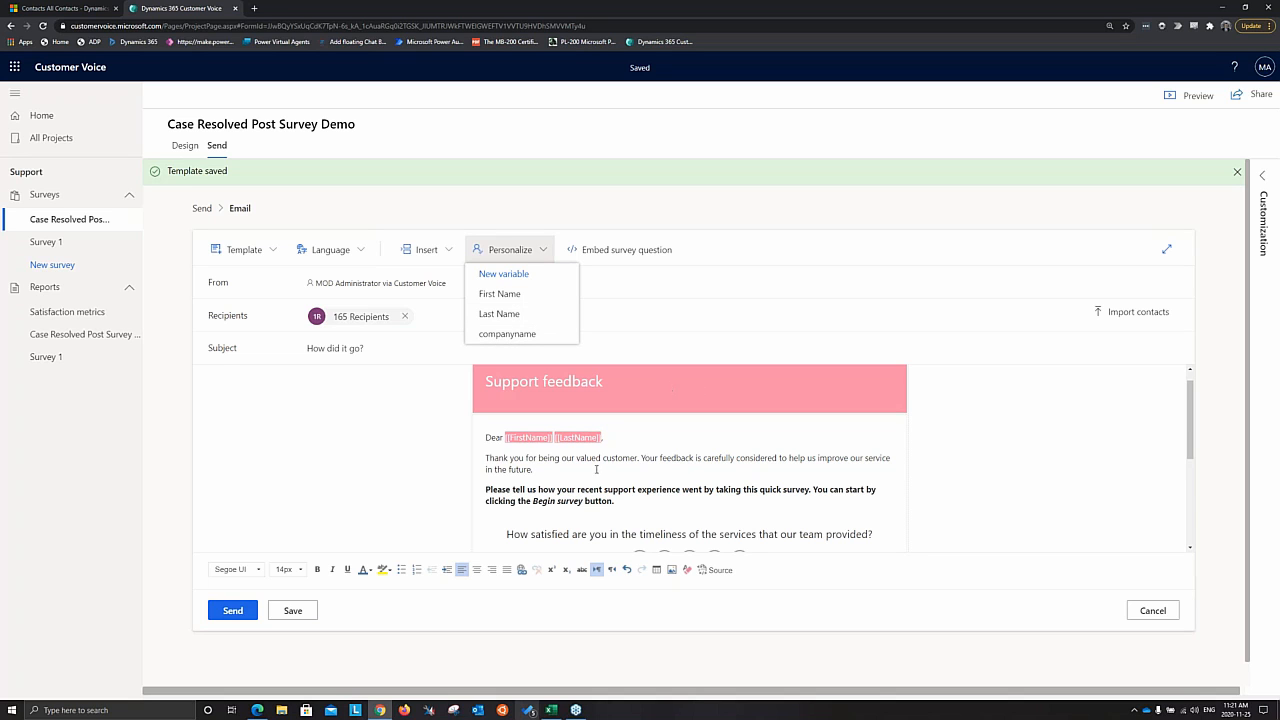
click(596, 469)
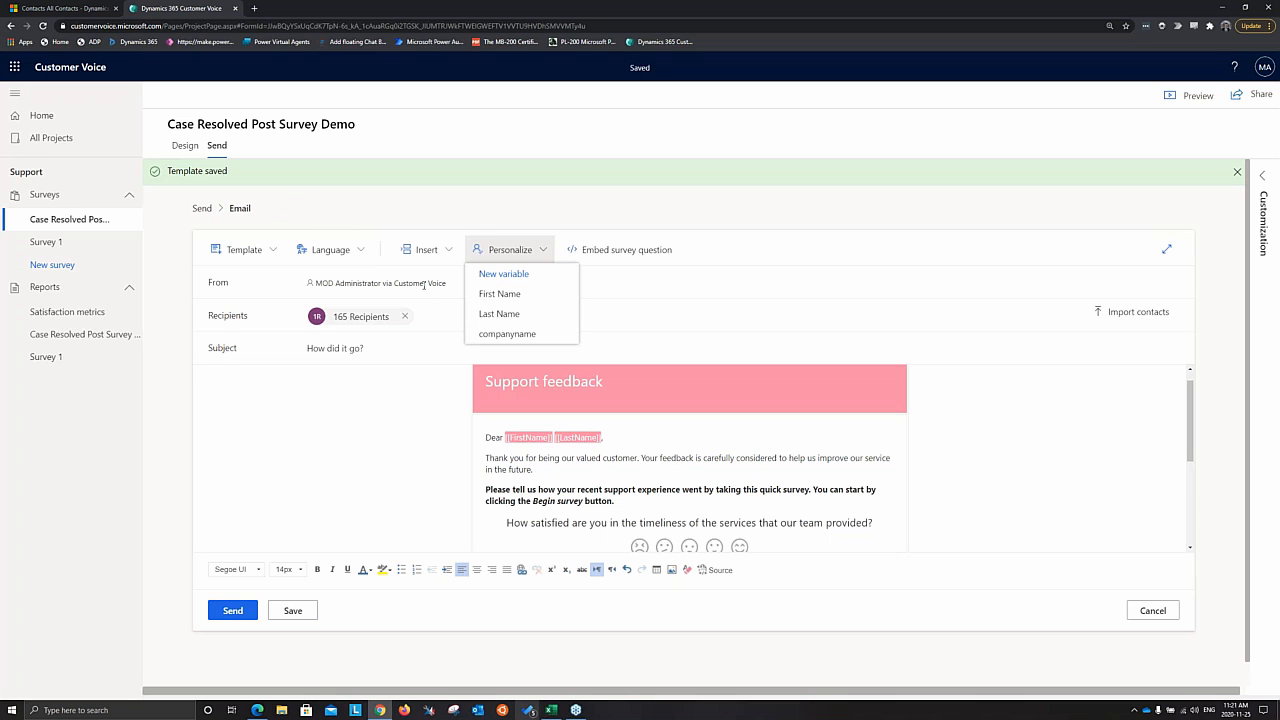
click(424, 284)
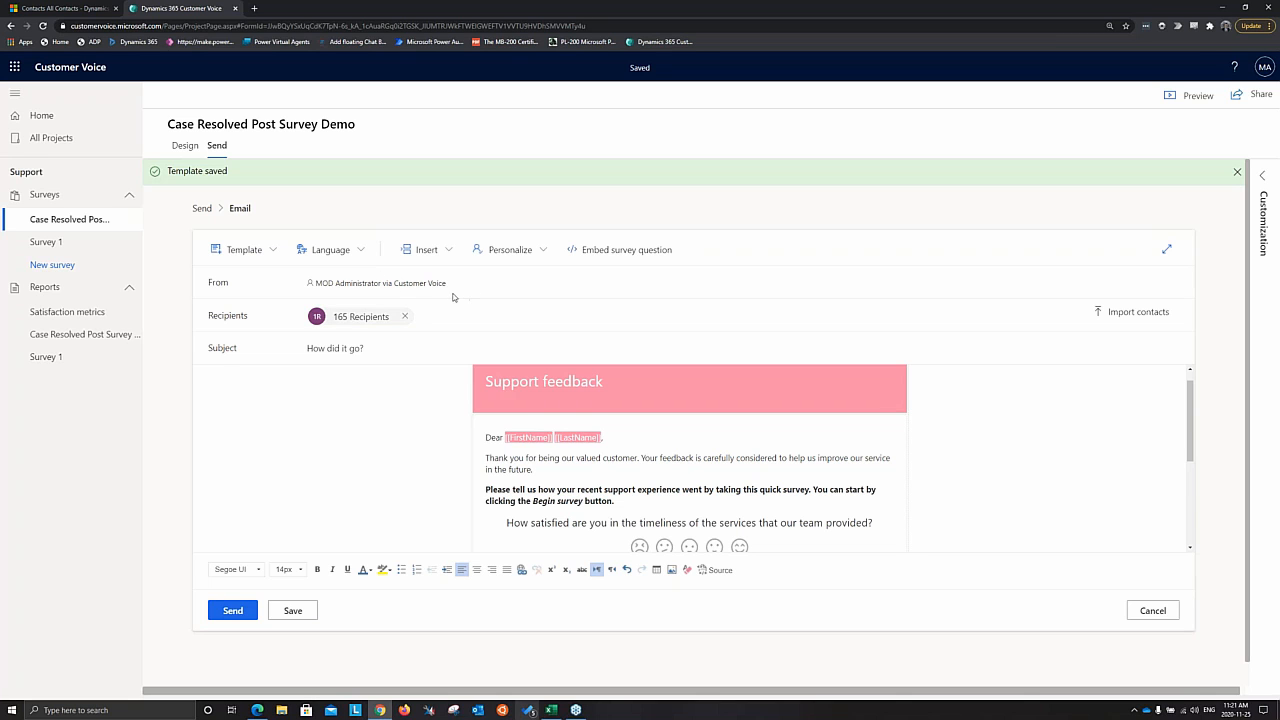
- Check the sender setting under the Email section of the survey's distribution settings, and close the settings
click(1260, 215)
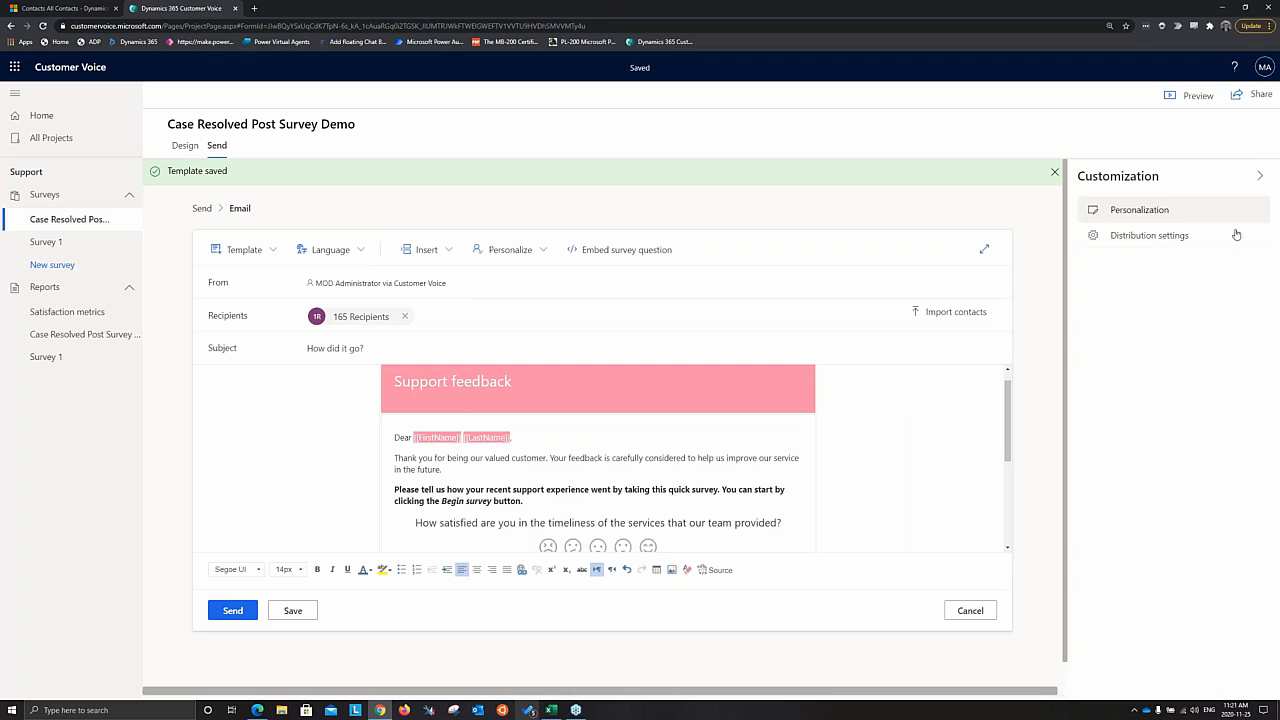
click(1236, 234)
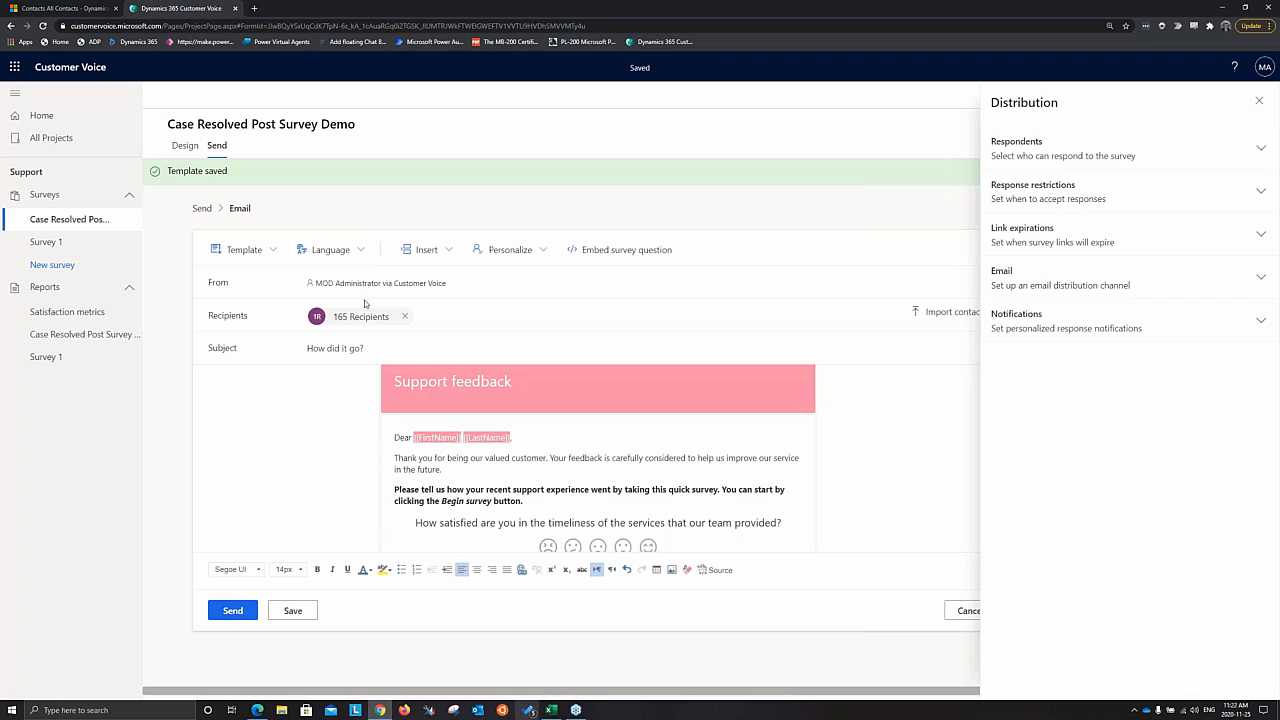
click(1042, 287)
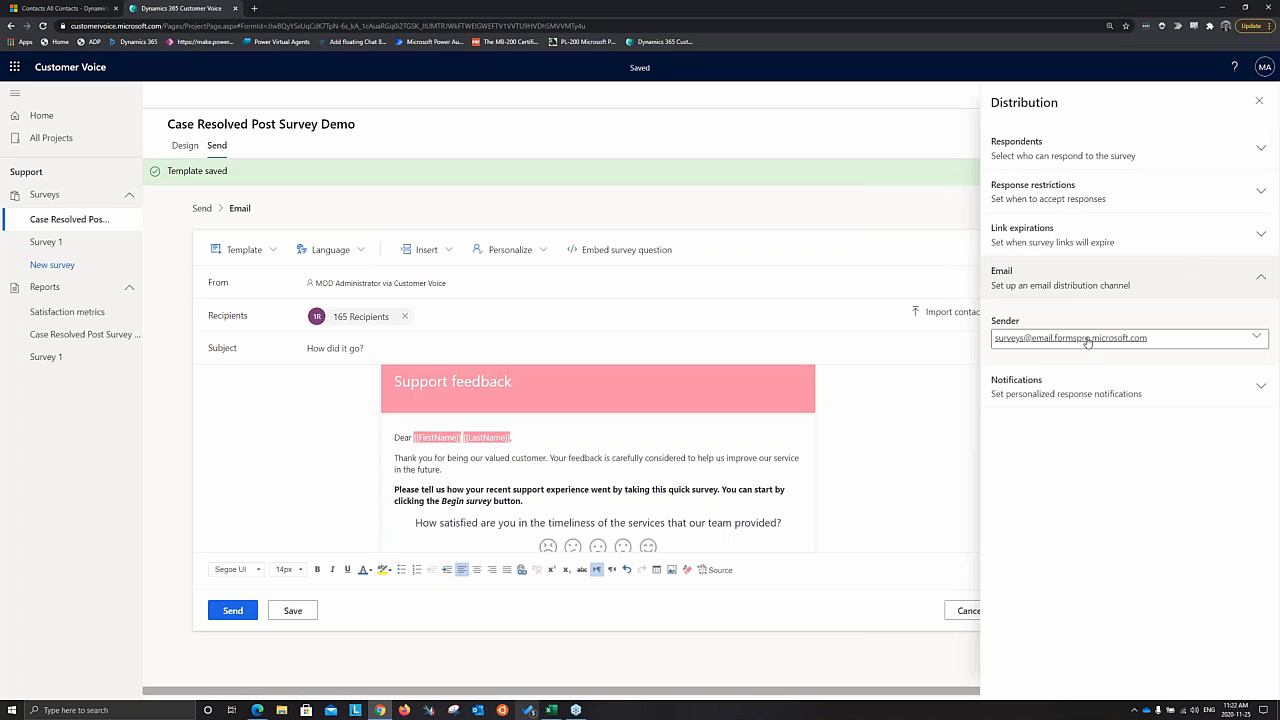
click(1261, 102)
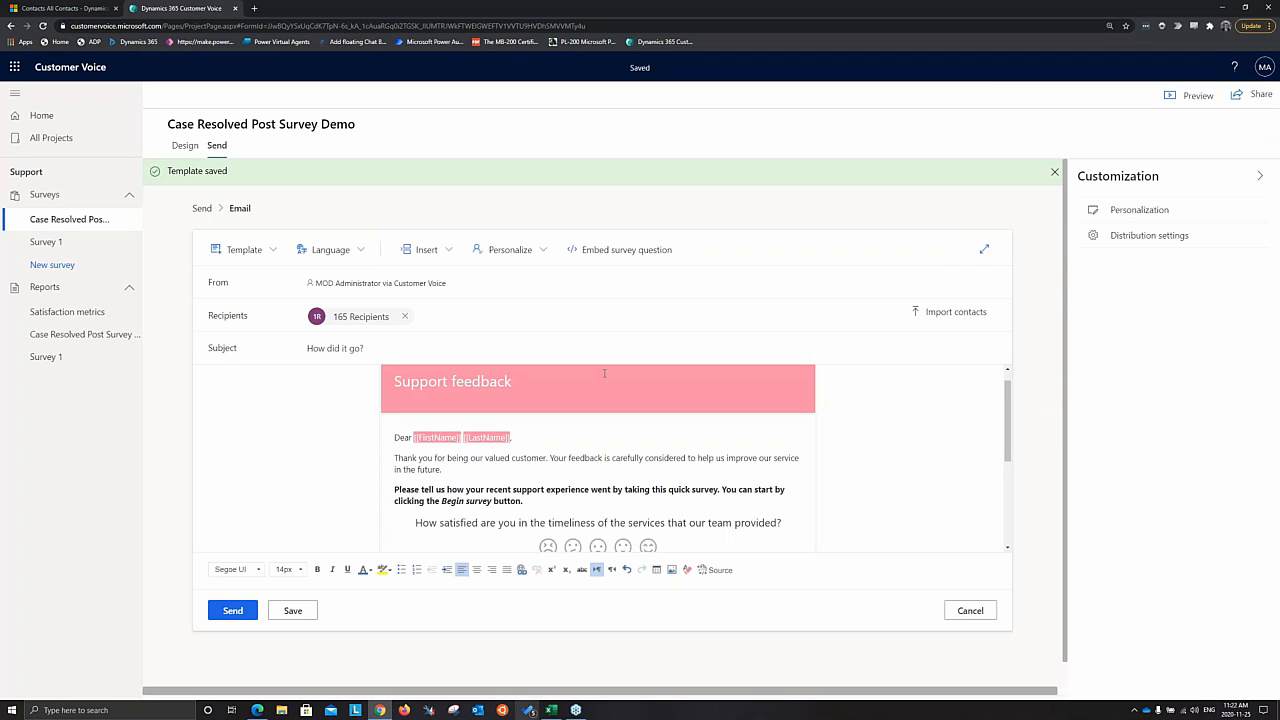
click(1259, 177)
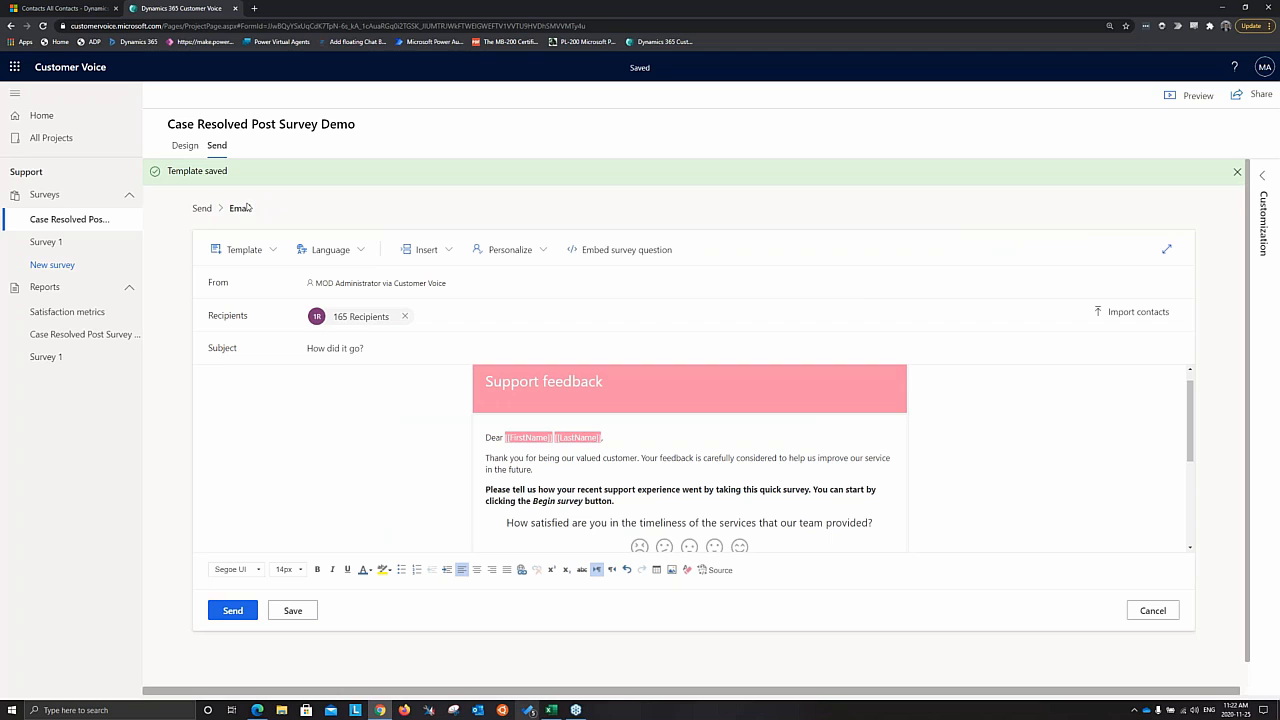
- Start an automation for the survey from the template "Send a survey when a case is resolved in Dynamics 365" and accept its connections
click(202, 208)
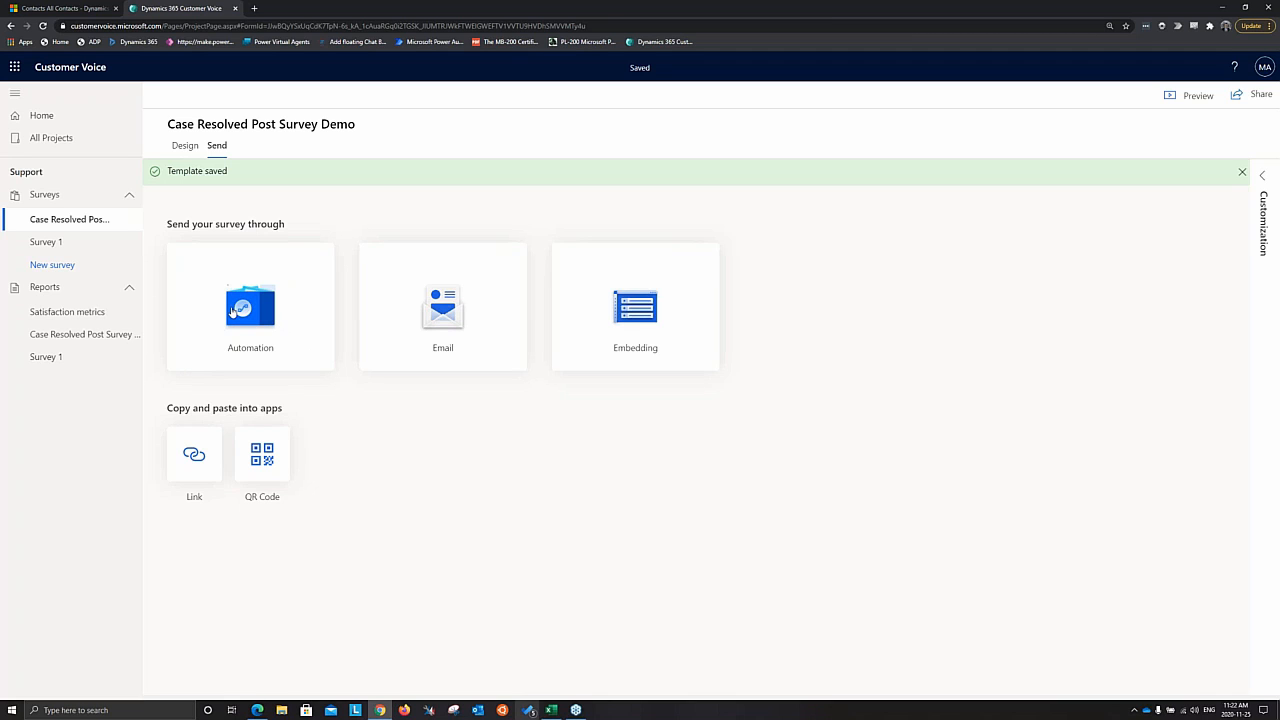
click(310, 366)
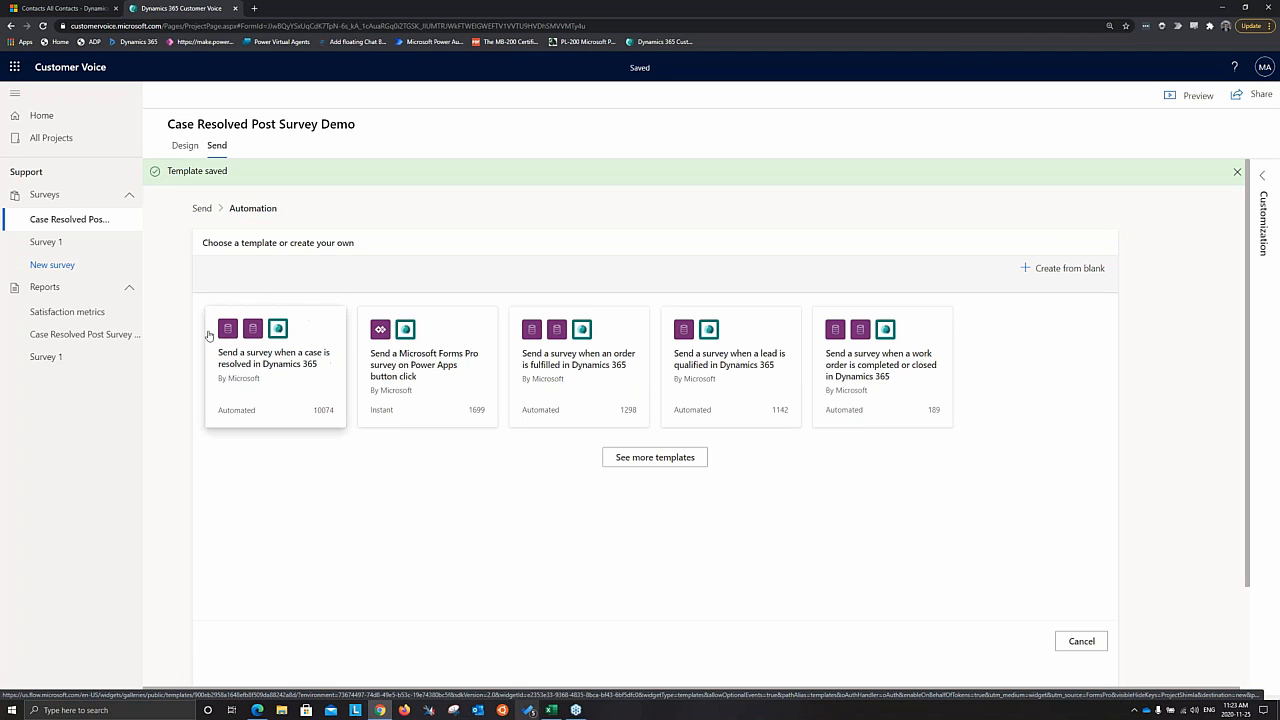
click(265, 362)
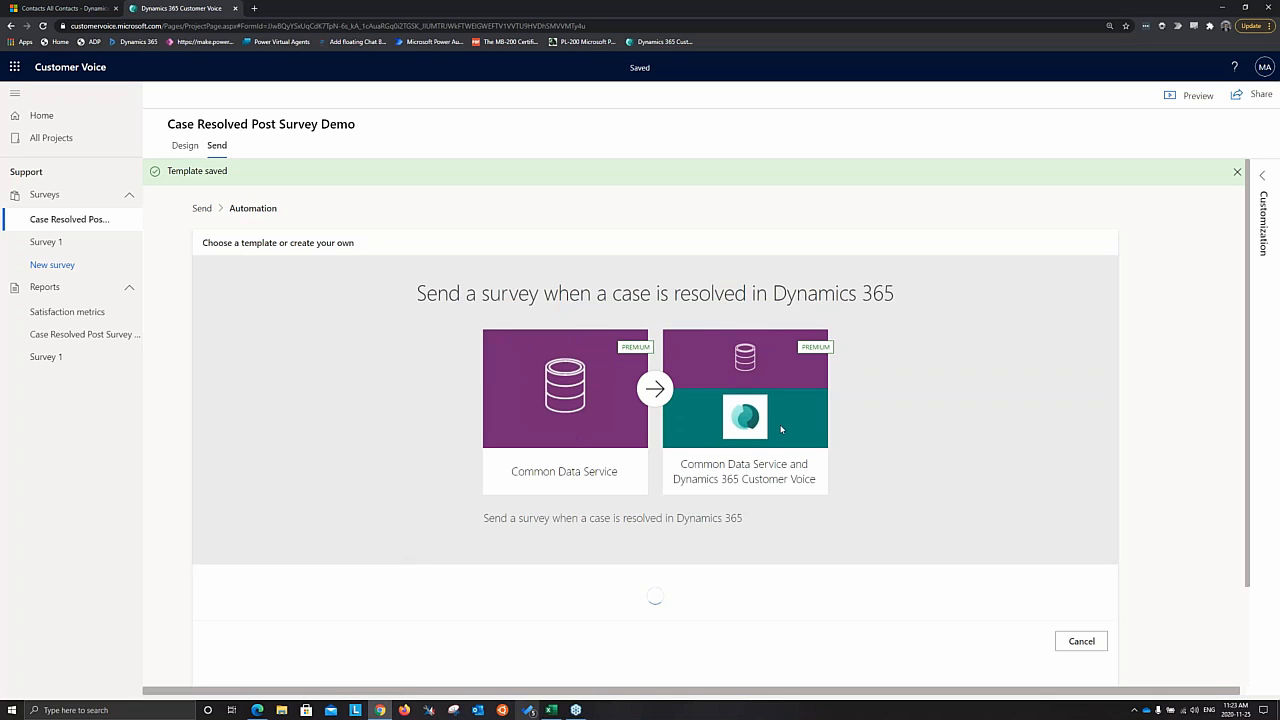
scroll(487, 366, down, 2)
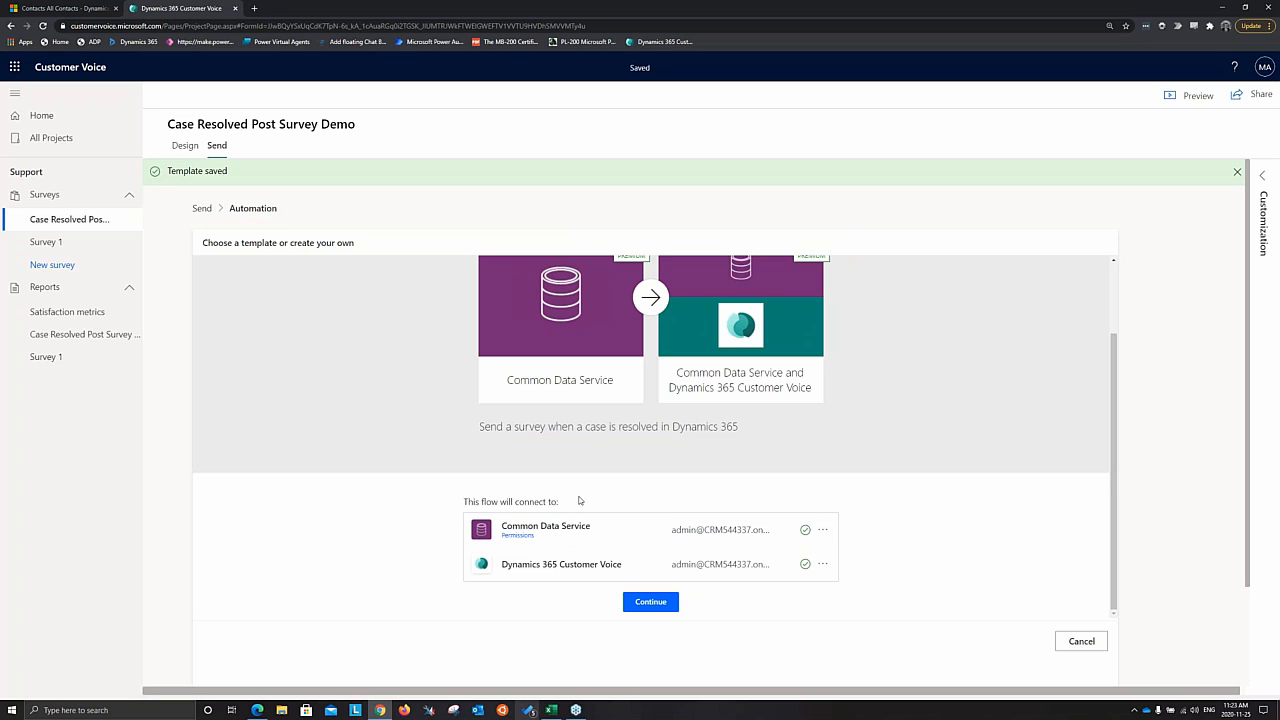
click(646, 603)
scroll(530, 515, down, 1)
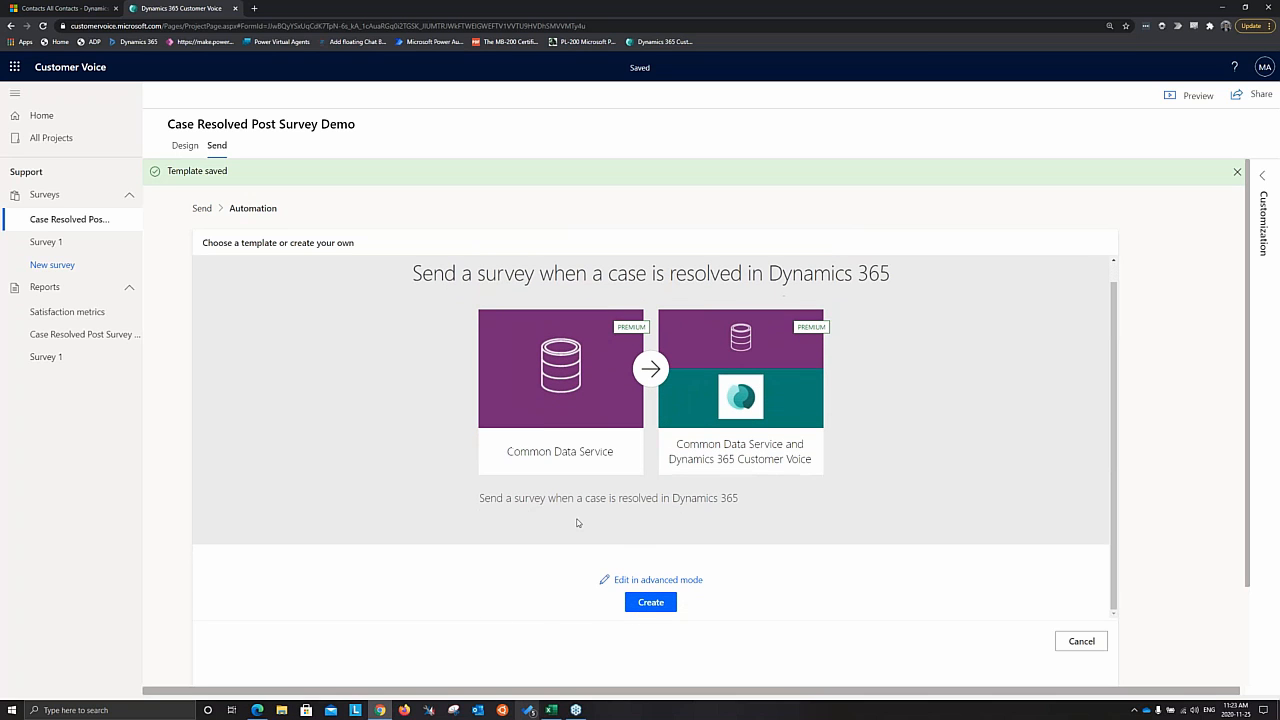
- Create the case-resolved survey flow with the trial environment as its Common Data Service environment
click(652, 603)
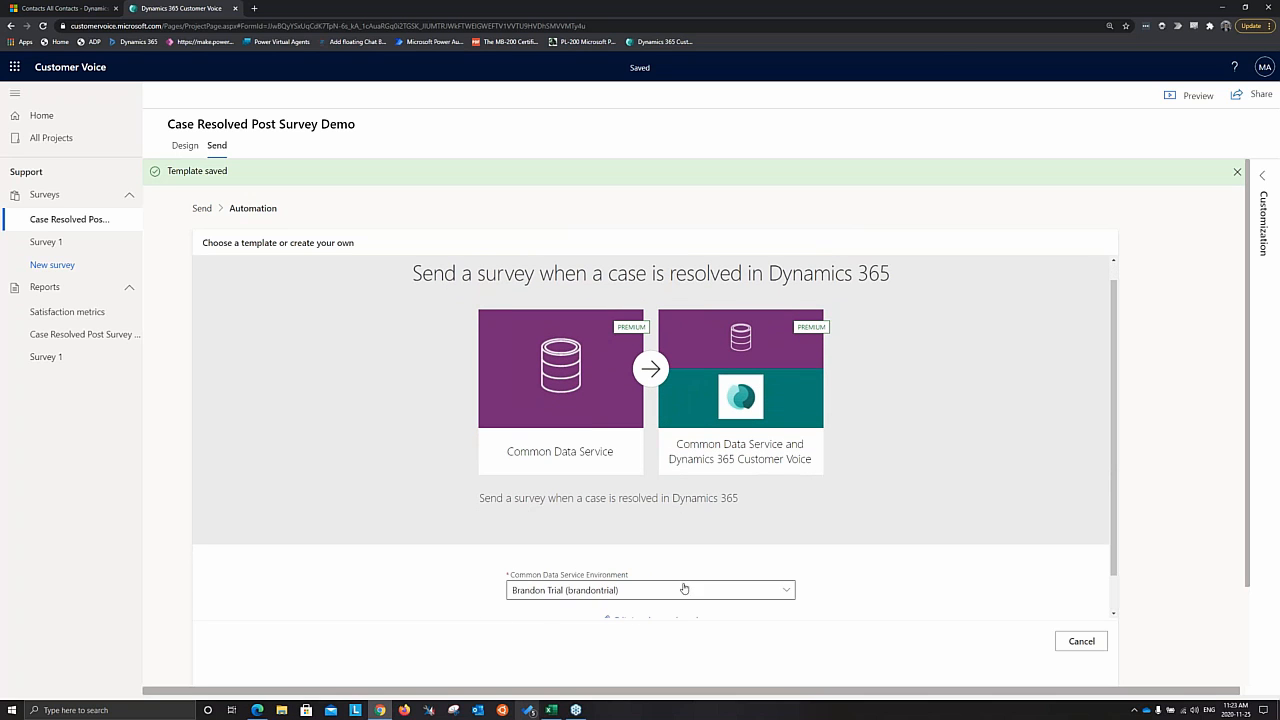
scroll(652, 528, down, 1)
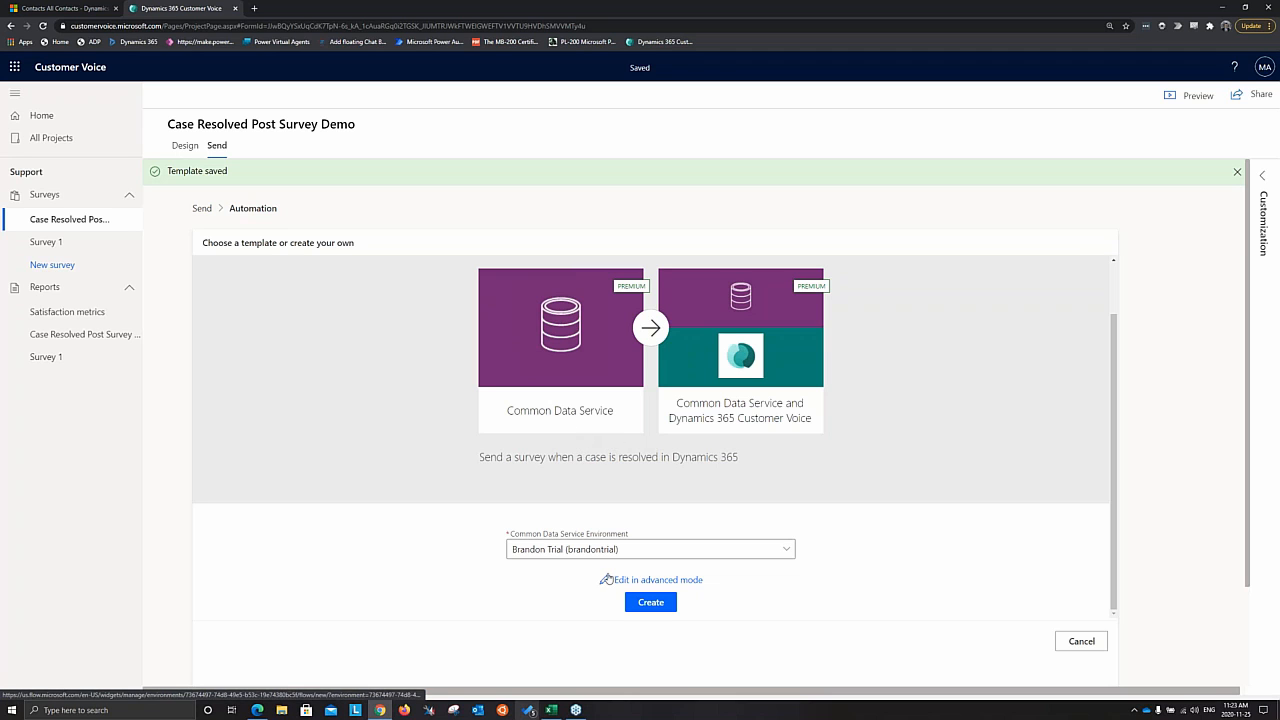
scroll(652, 336, down, 1)
scroll(652, 336, up, 1)
scroll(612, 365, down, 1)
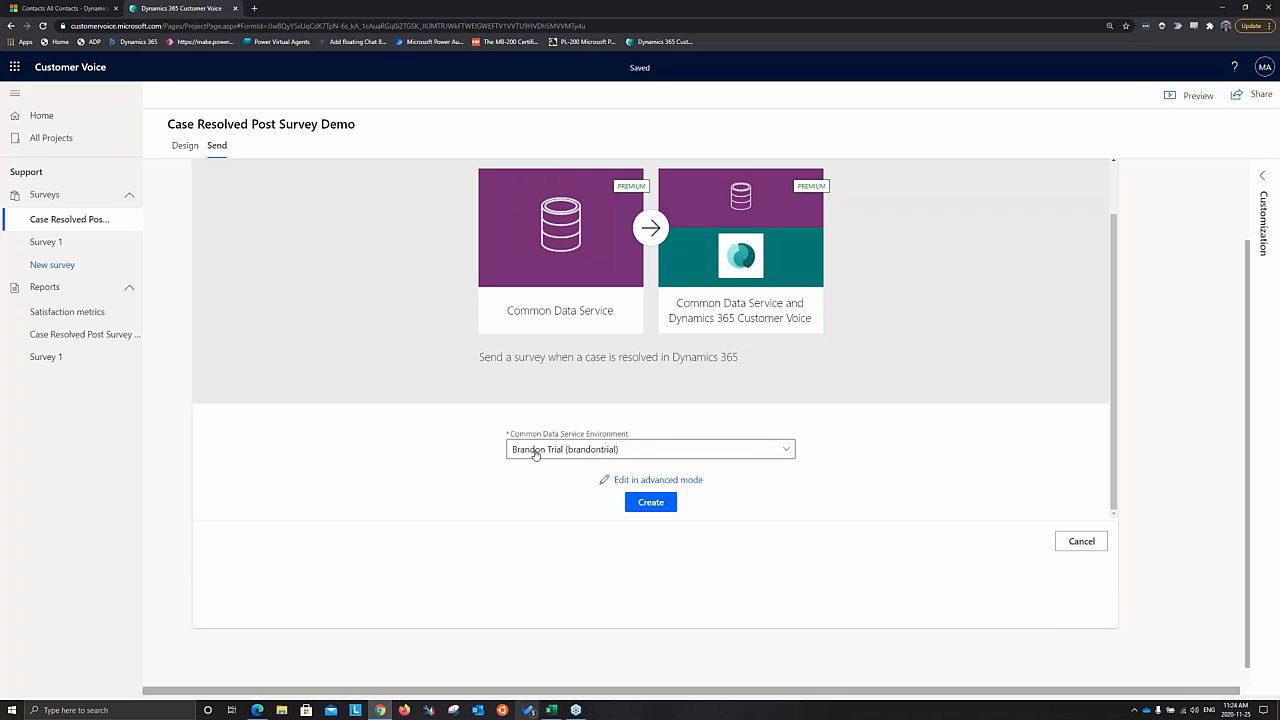
click(650, 504)
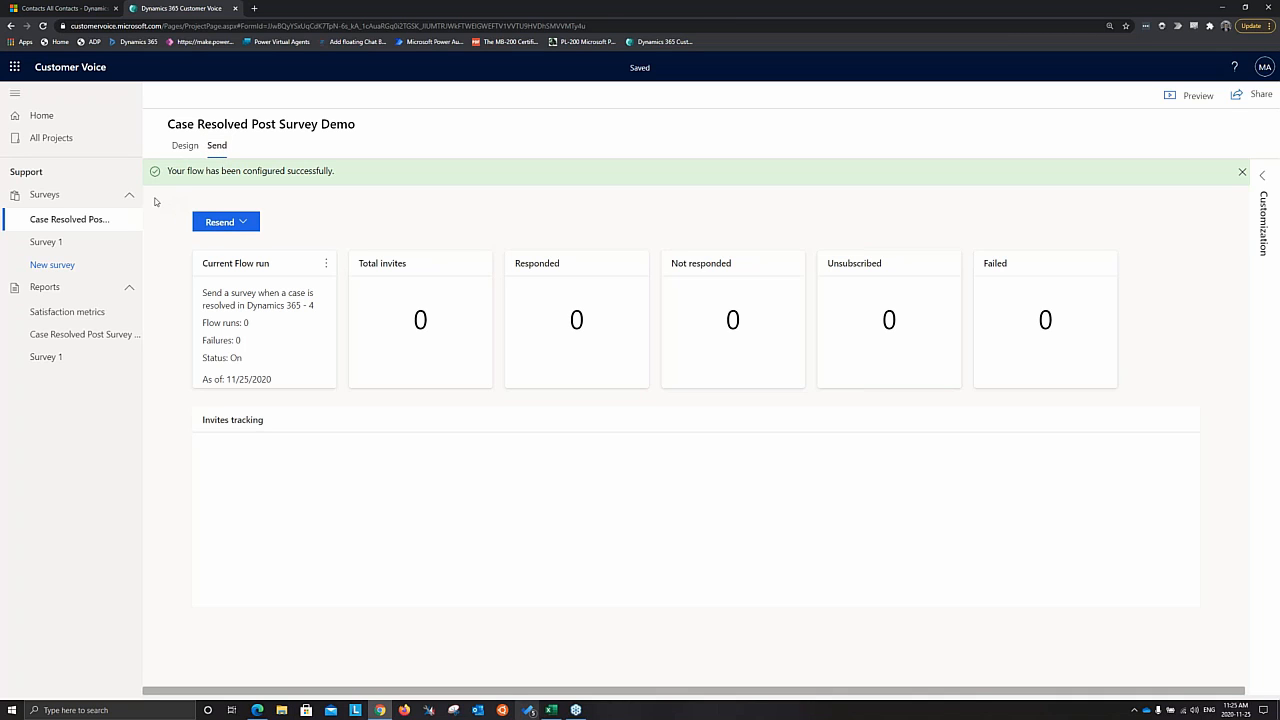
- Return to the Case Resolved survey's distribution choices and open its embedding settings
click(88, 224)
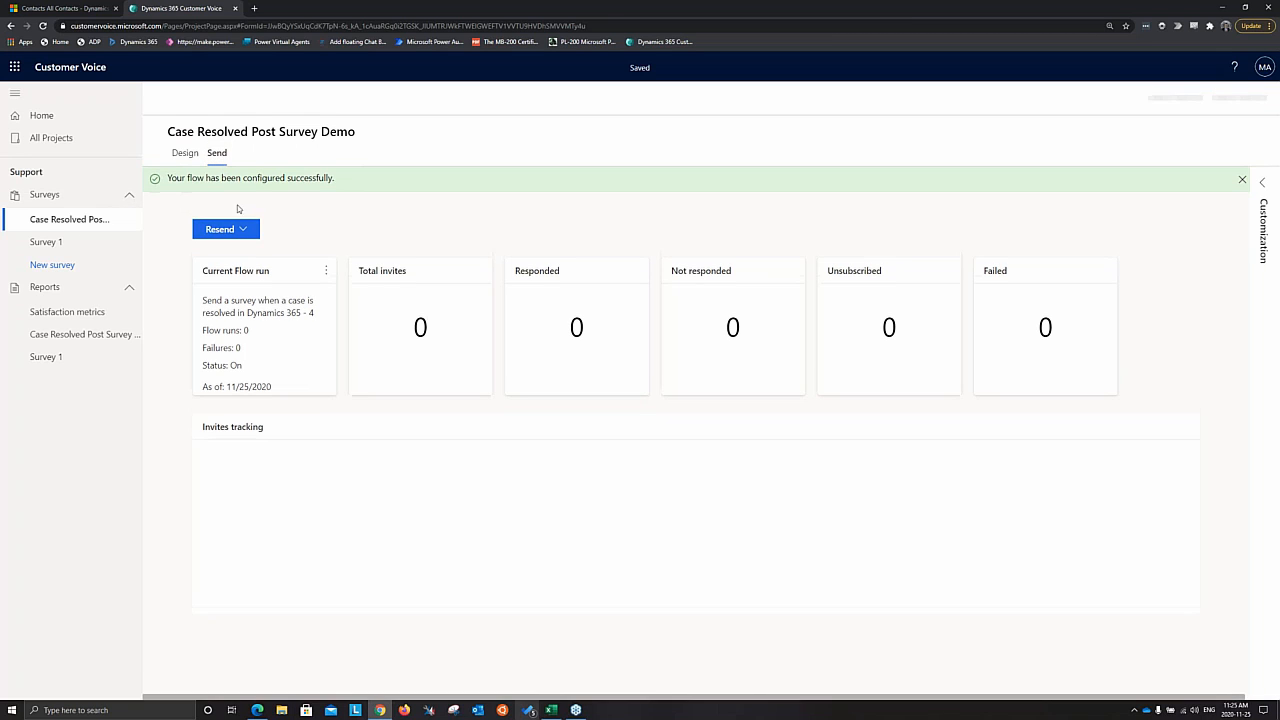
click(72, 240)
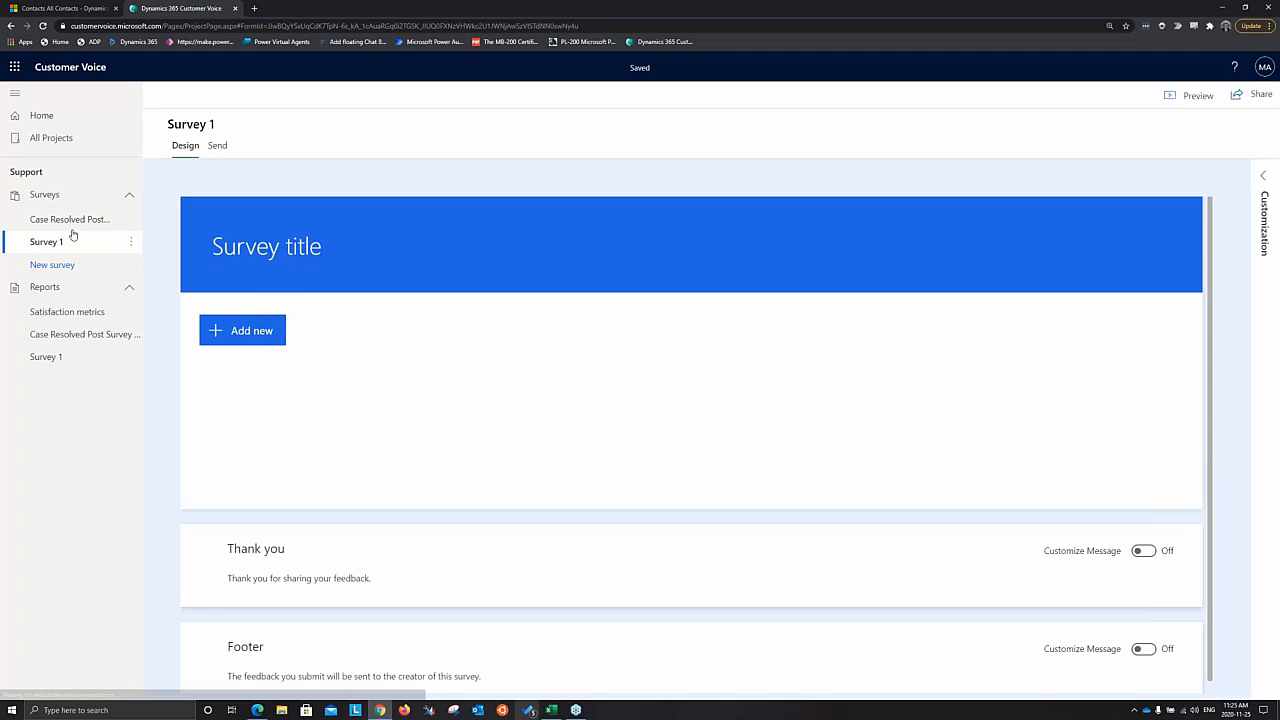
click(84, 224)
click(216, 145)
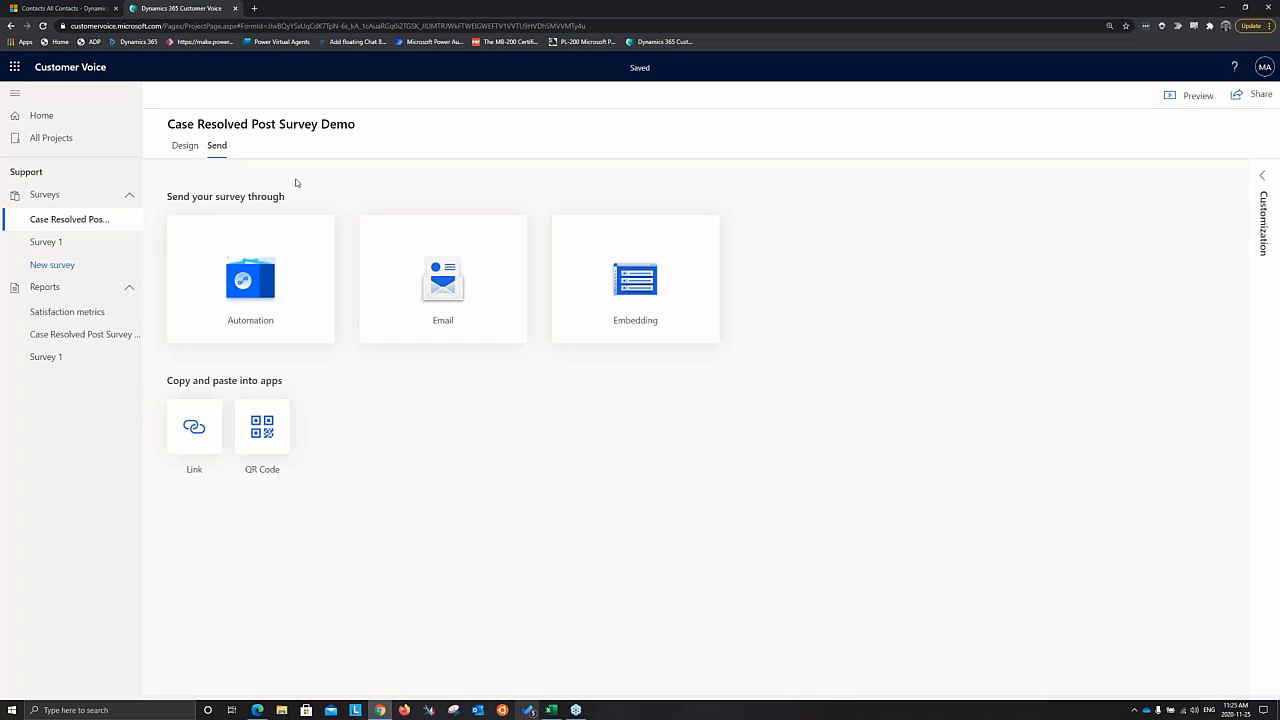
click(624, 307)
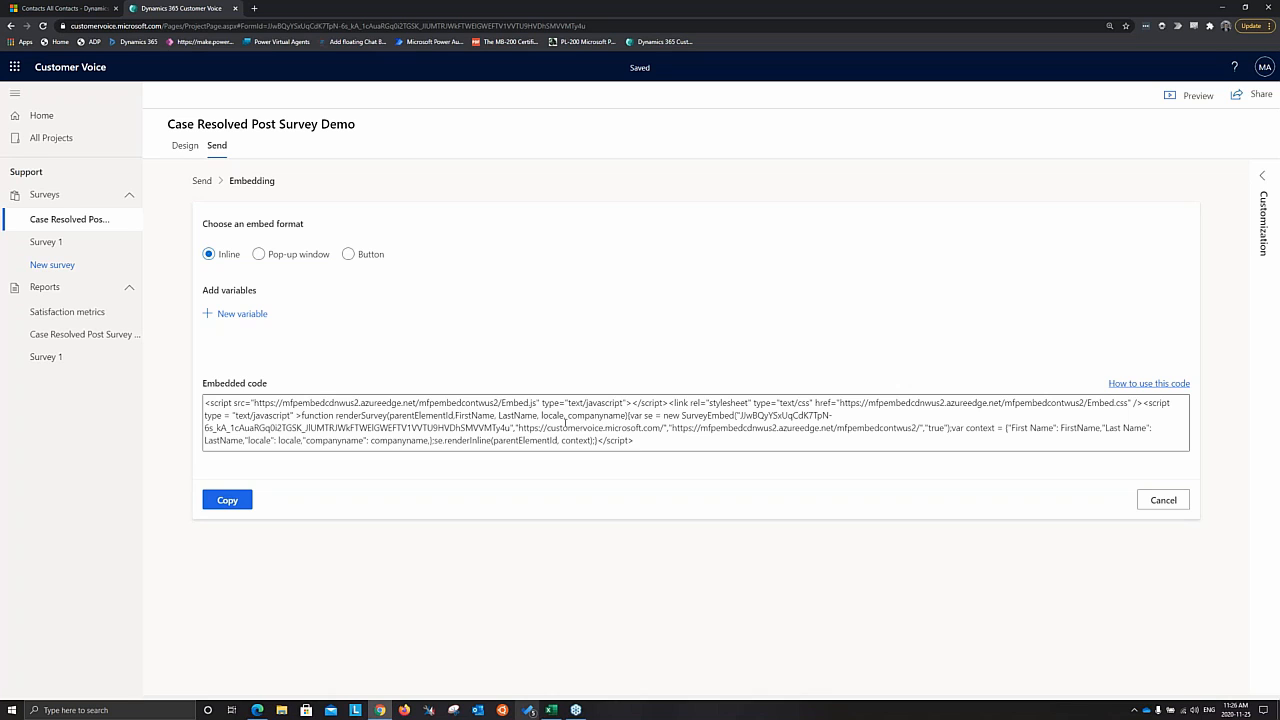
- Open the documentation on how to use the embed code, read its instructions for embedding a survey in a webpage, and return to the survey
right_click(1143, 389)
click(1150, 396)
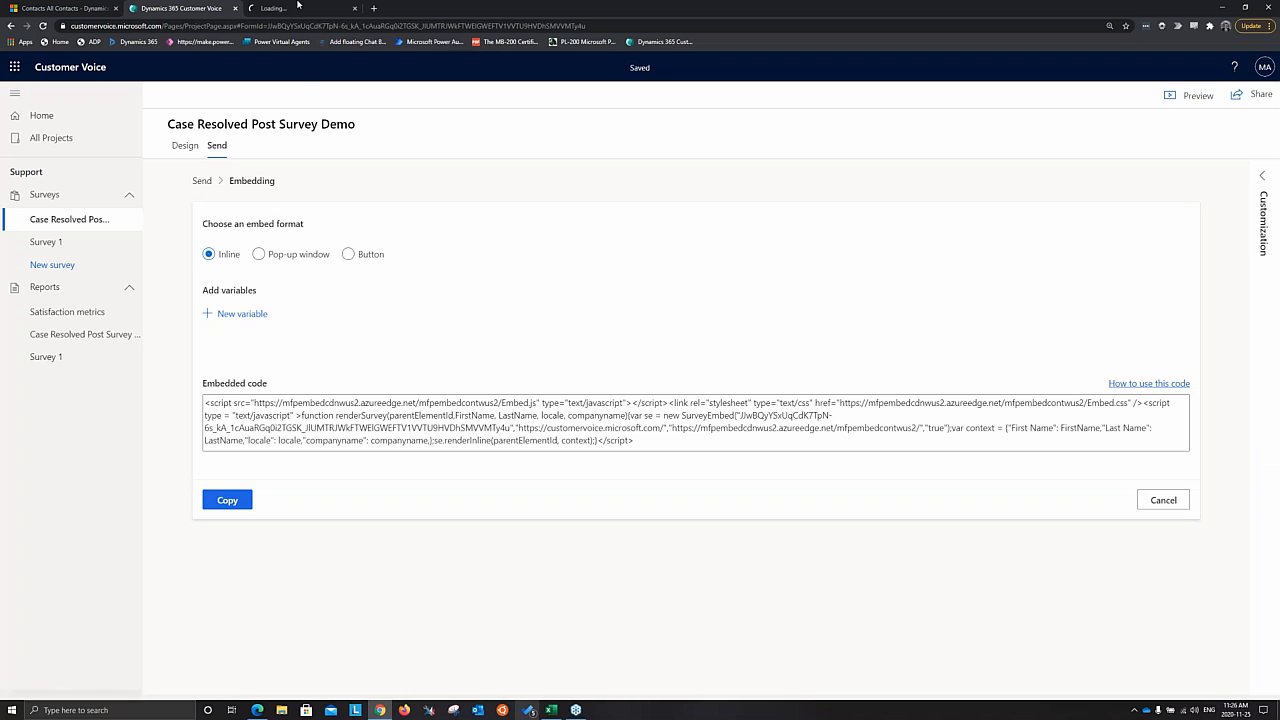
click(290, 8)
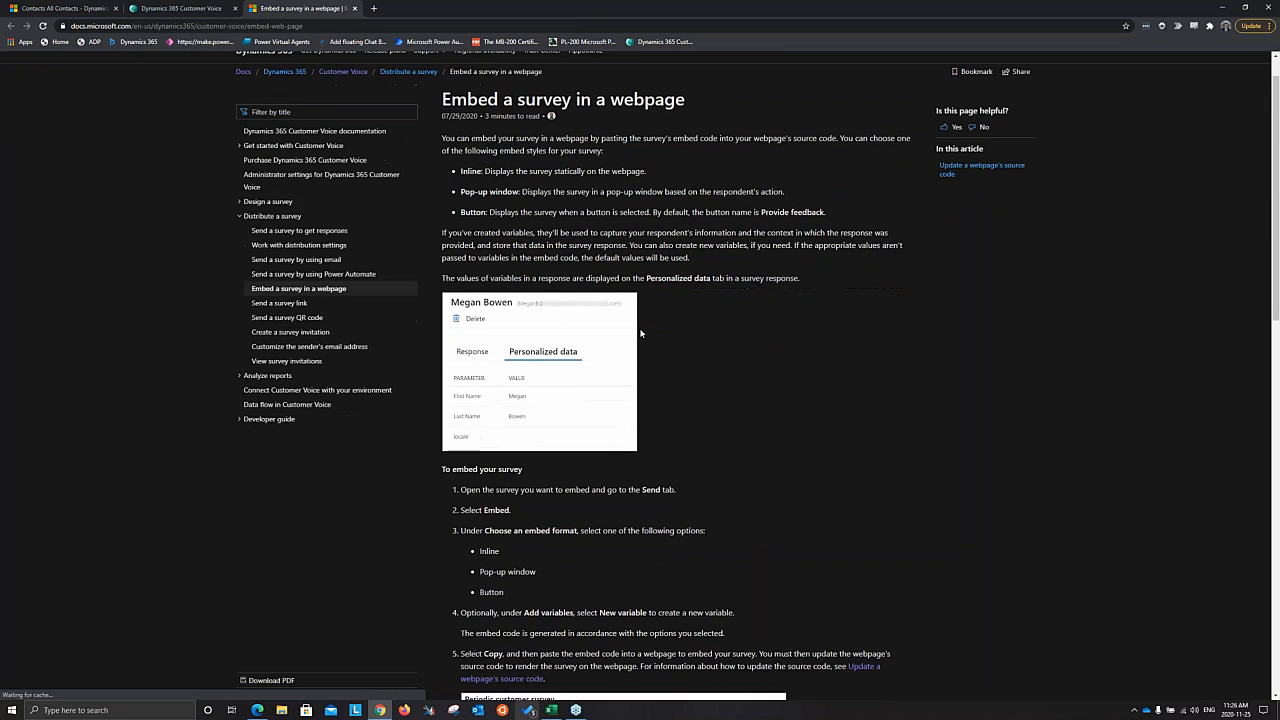
scroll(641, 333, down, 6)
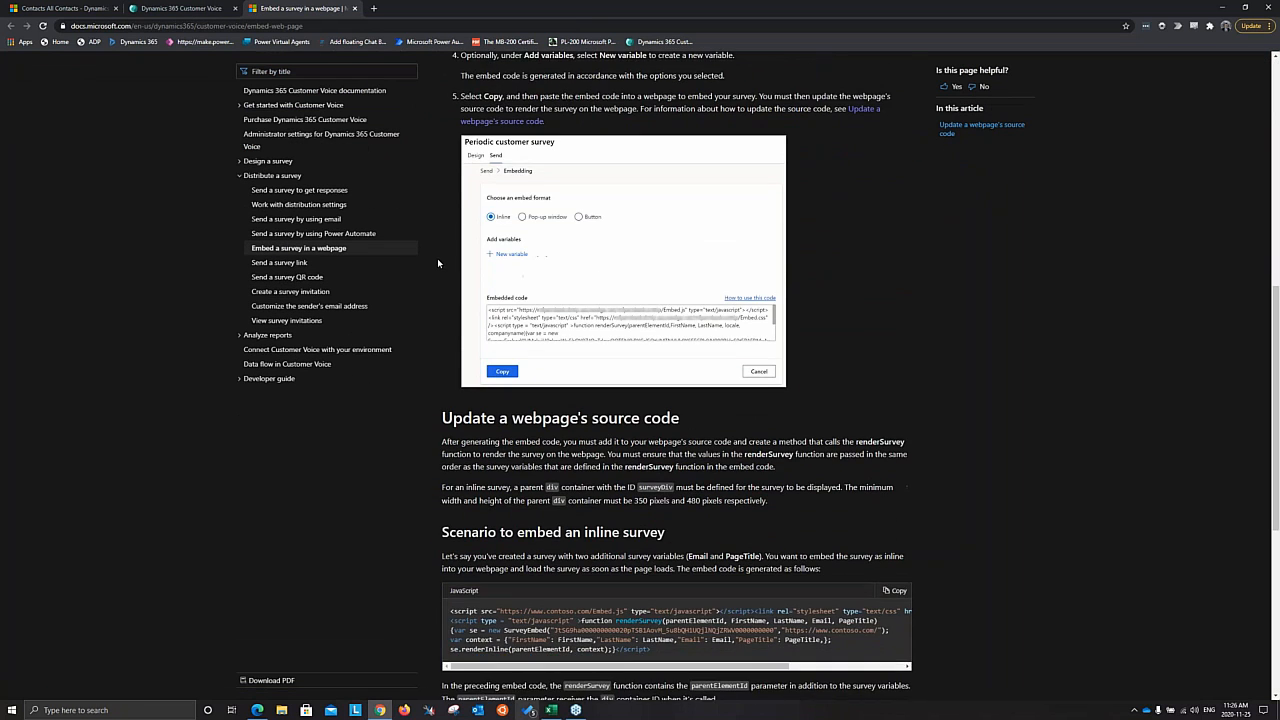
scroll(437, 258, up, 2)
key(ctrl+shift+Tab)
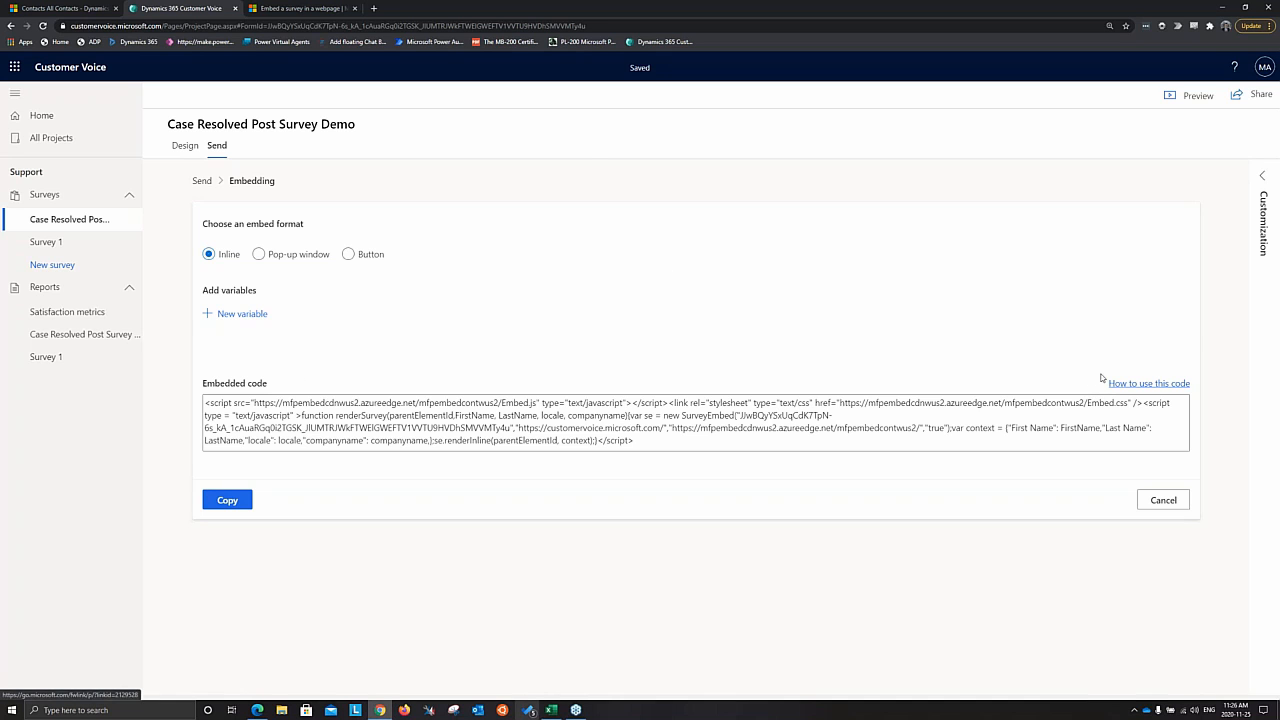
click(307, 9)
scroll(700, 340, up, 2)
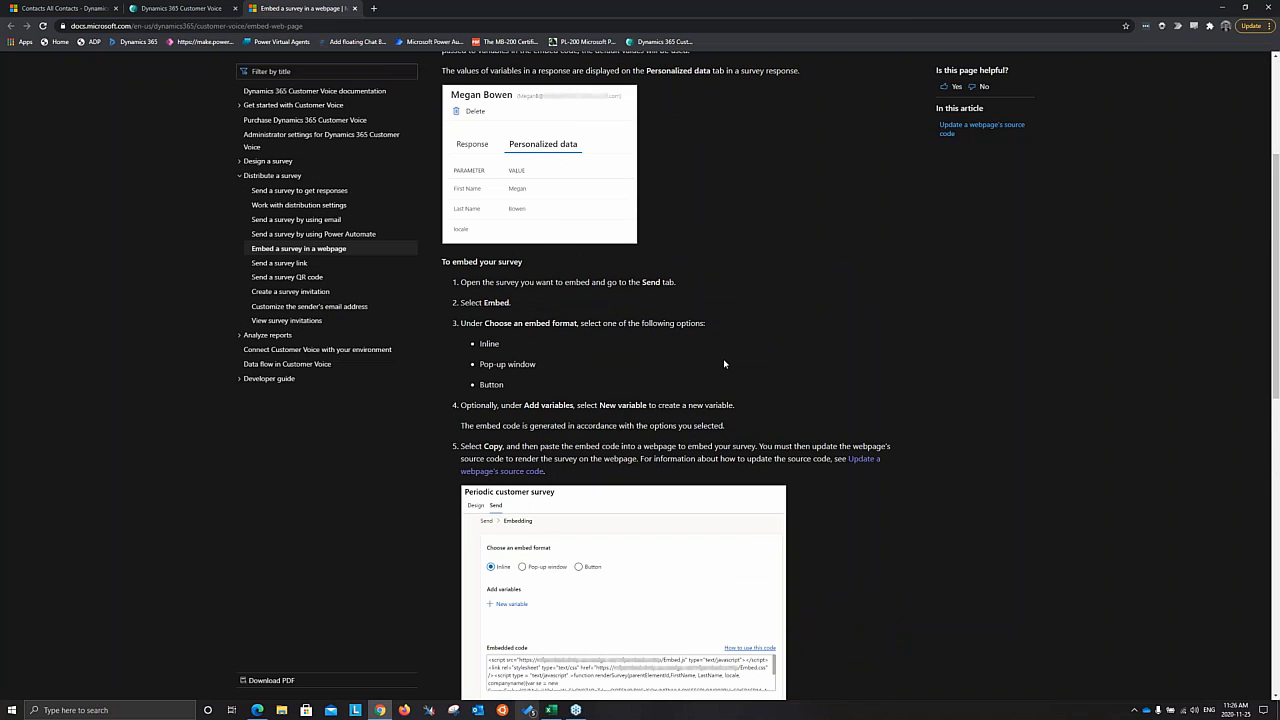
scroll(641, 308, down, 4)
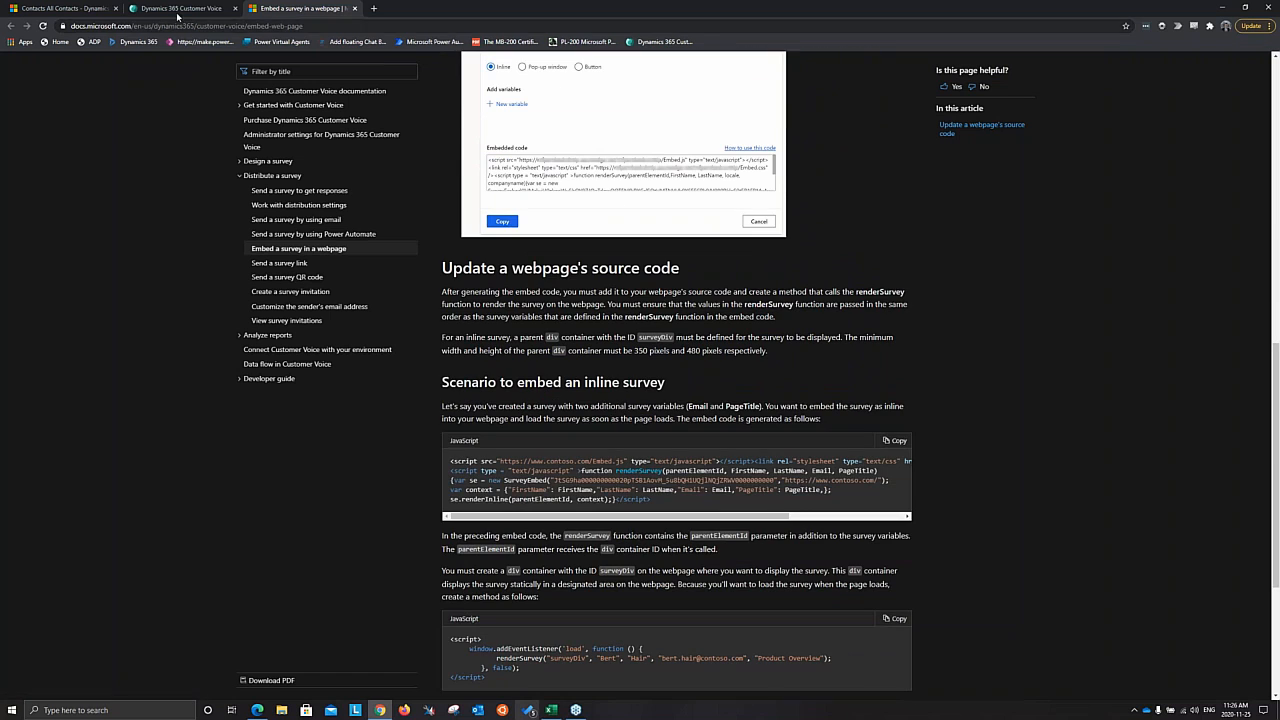
click(179, 10)
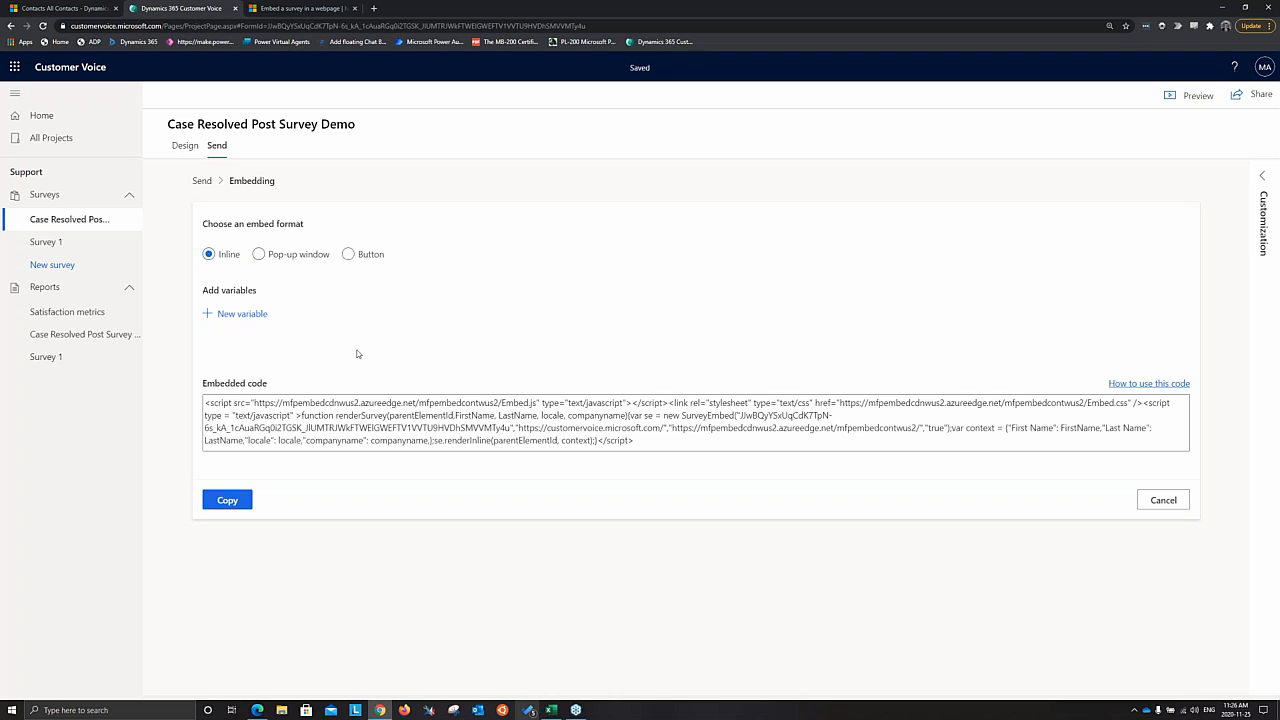
- Compare the Pop-up window, Button and Inline embed formats, and return to the survey's distribution choices
click(273, 259)
click(348, 254)
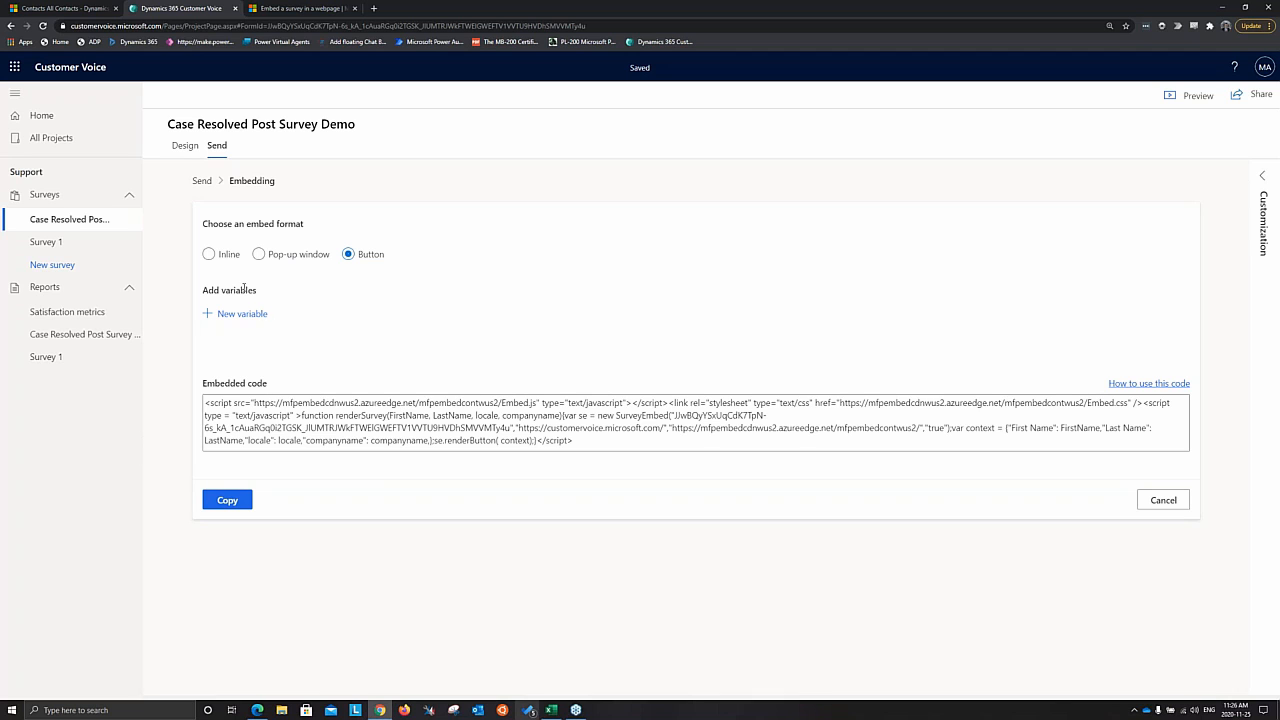
click(209, 254)
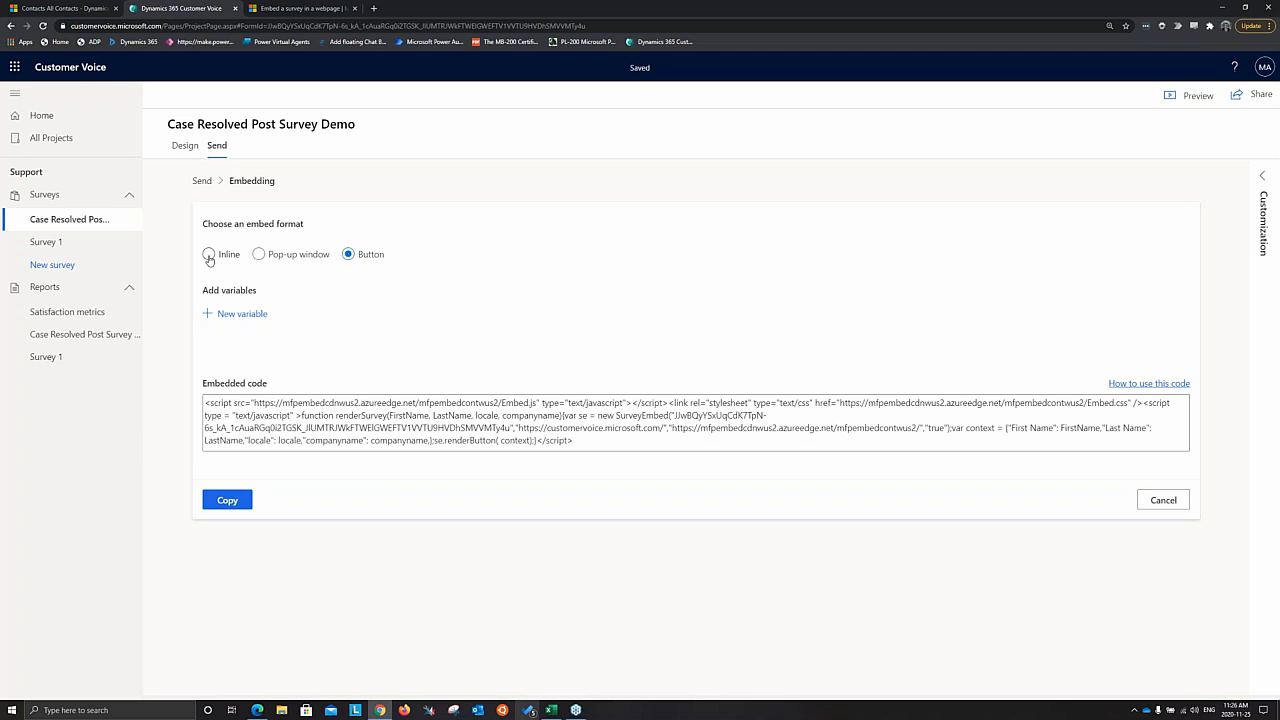
click(185, 146)
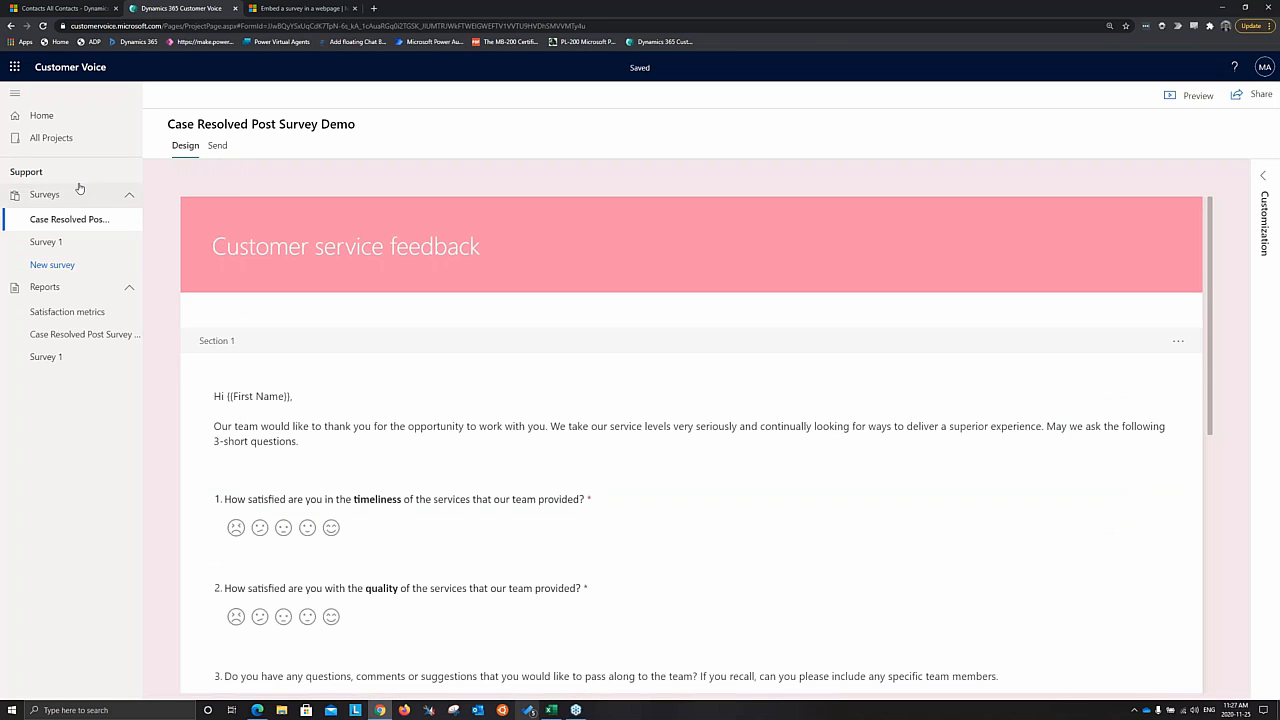
click(215, 148)
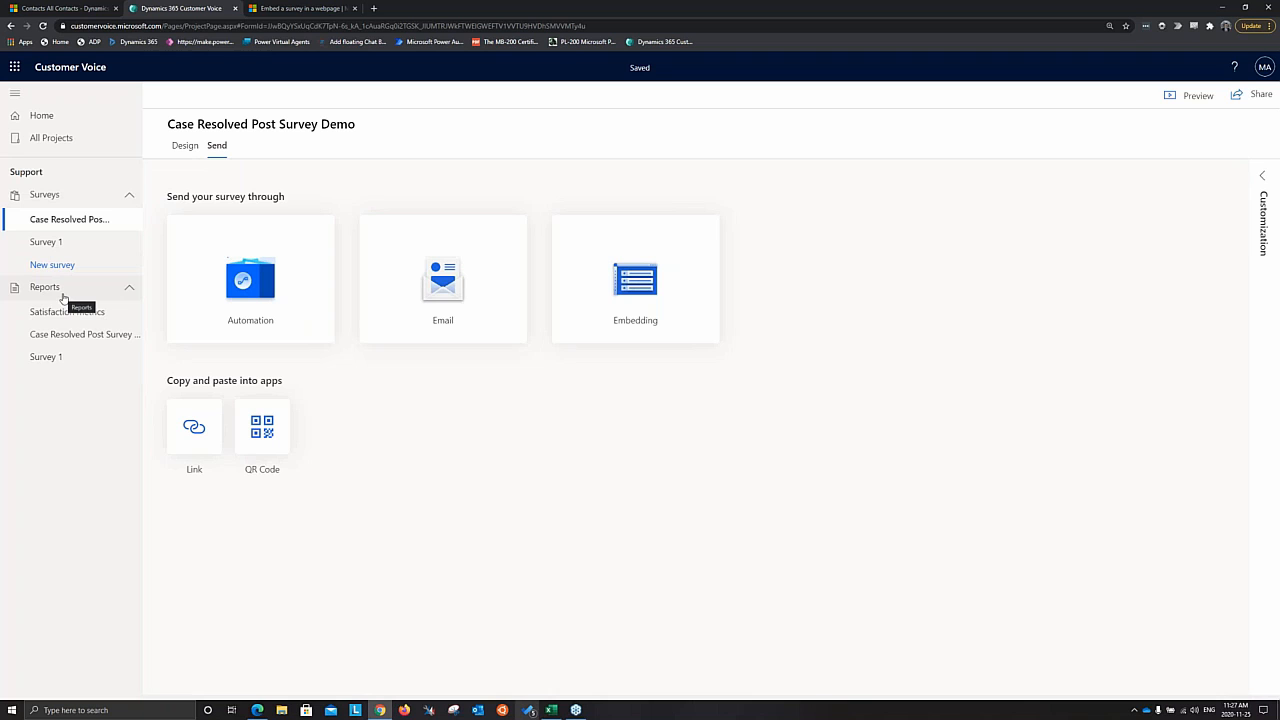
- Review the response report of the Case Resolved survey and the project's satisfaction metrics
click(68, 338)
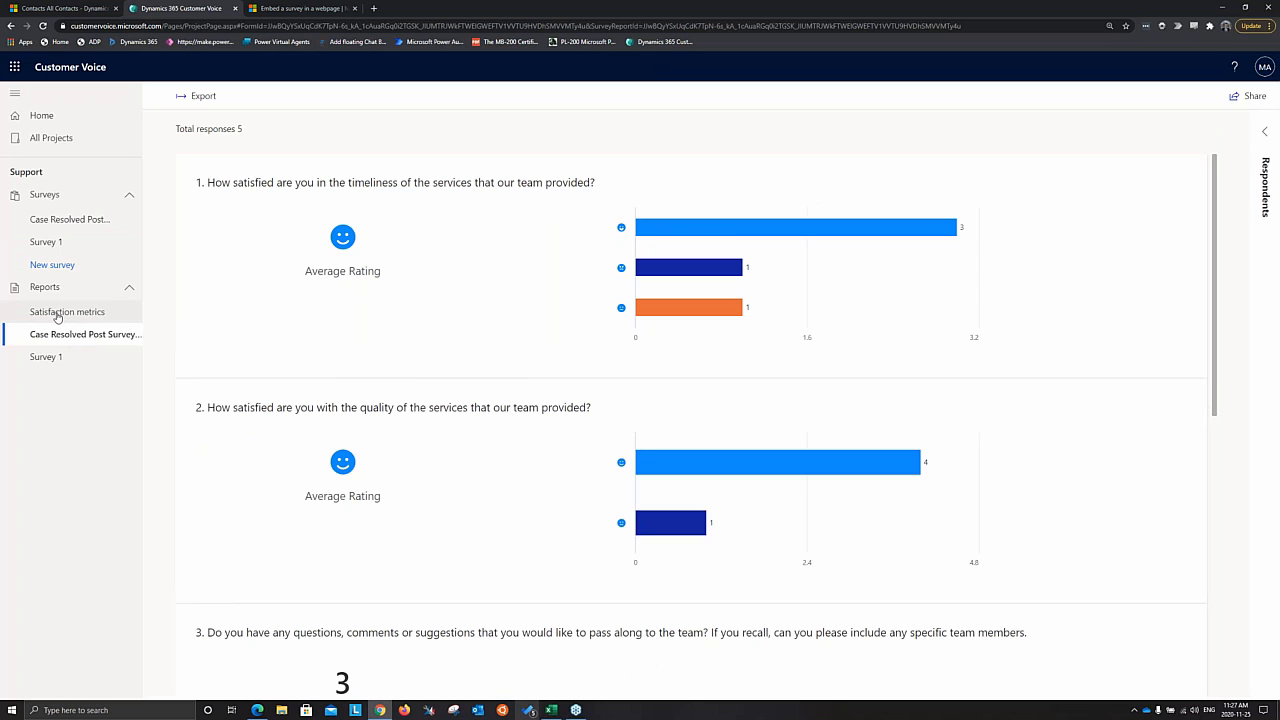
click(58, 313)
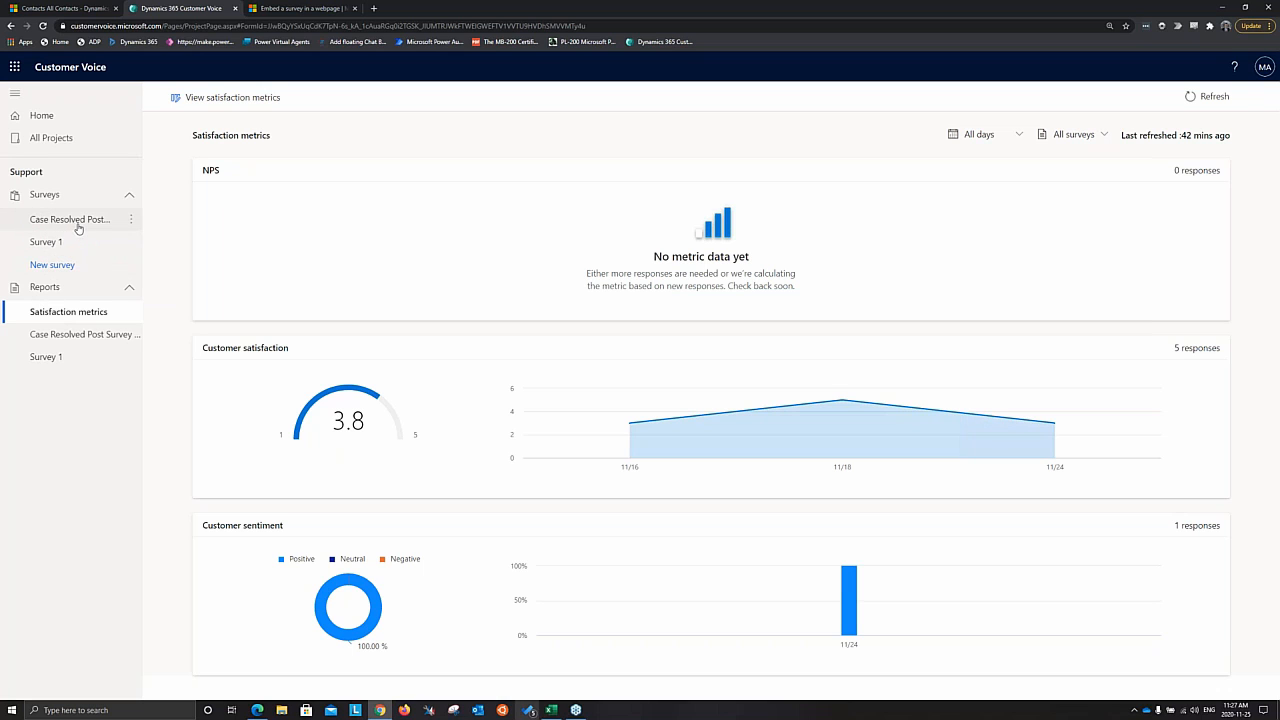
mouse_move(358, 414)
- Check which survey question is mapped to the NPS metric, and inspect the customer satisfaction and customer sentiment charts
click(199, 100)
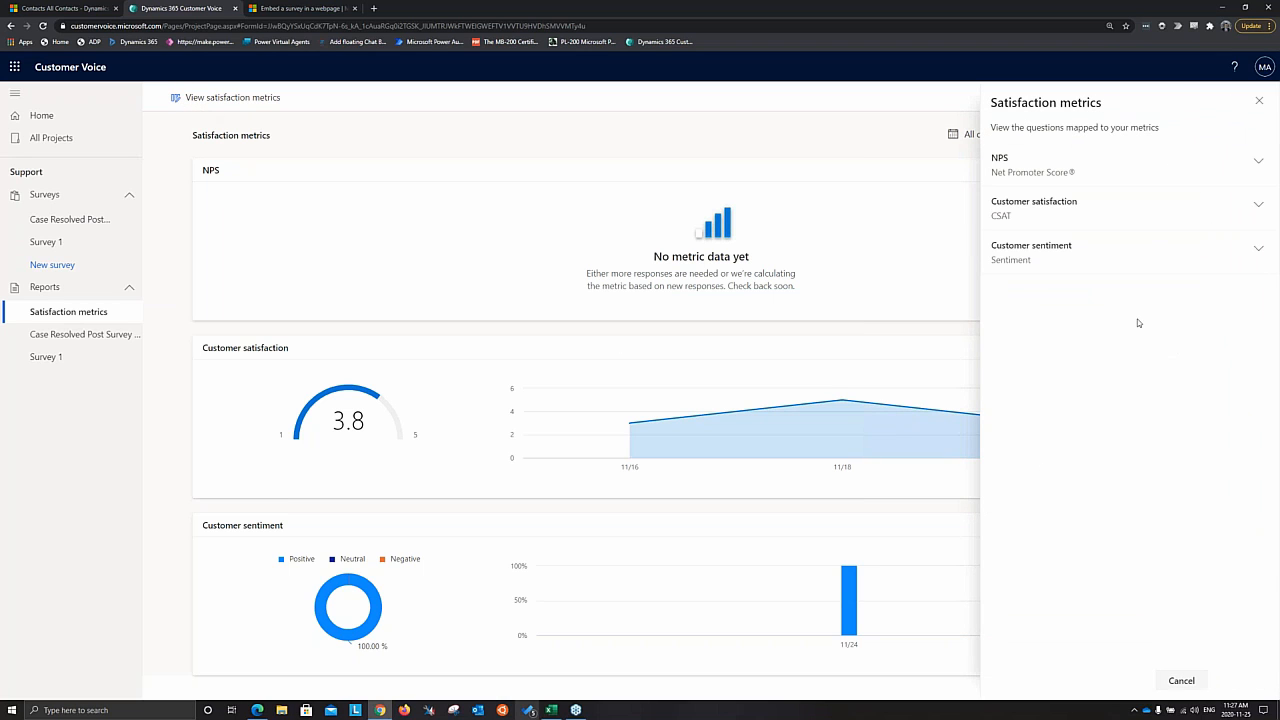
click(1250, 164)
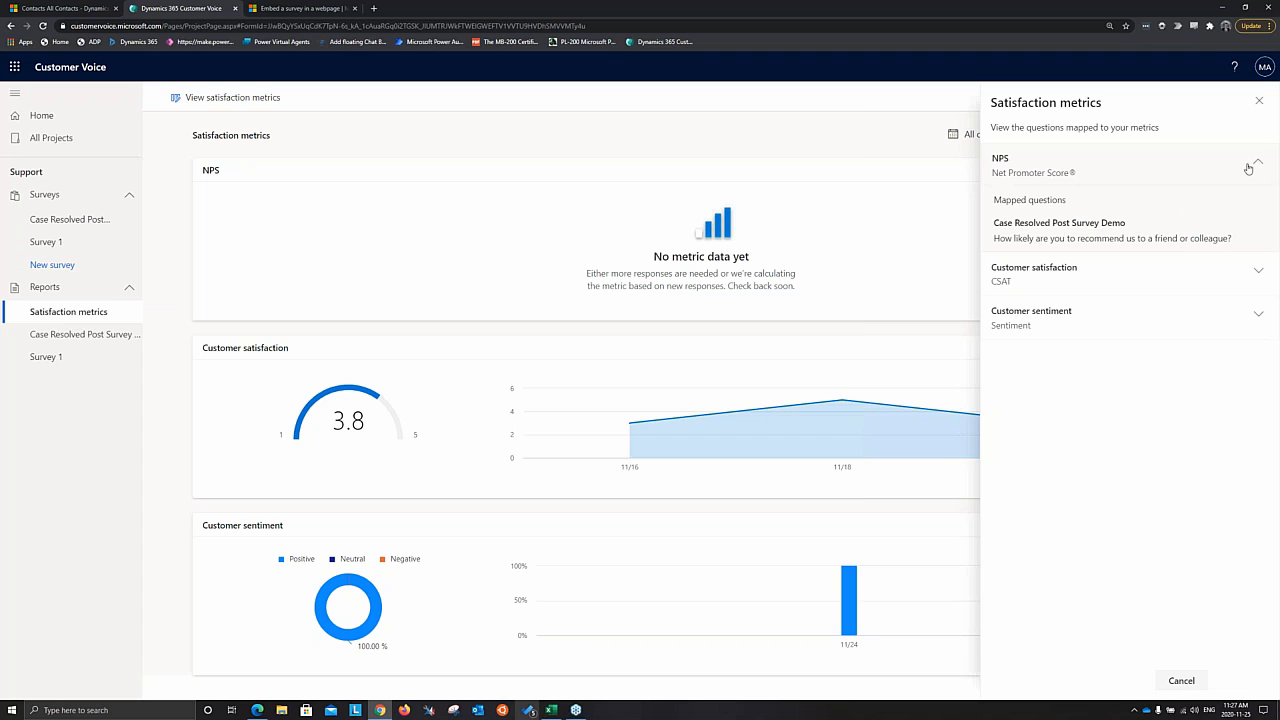
click(1259, 100)
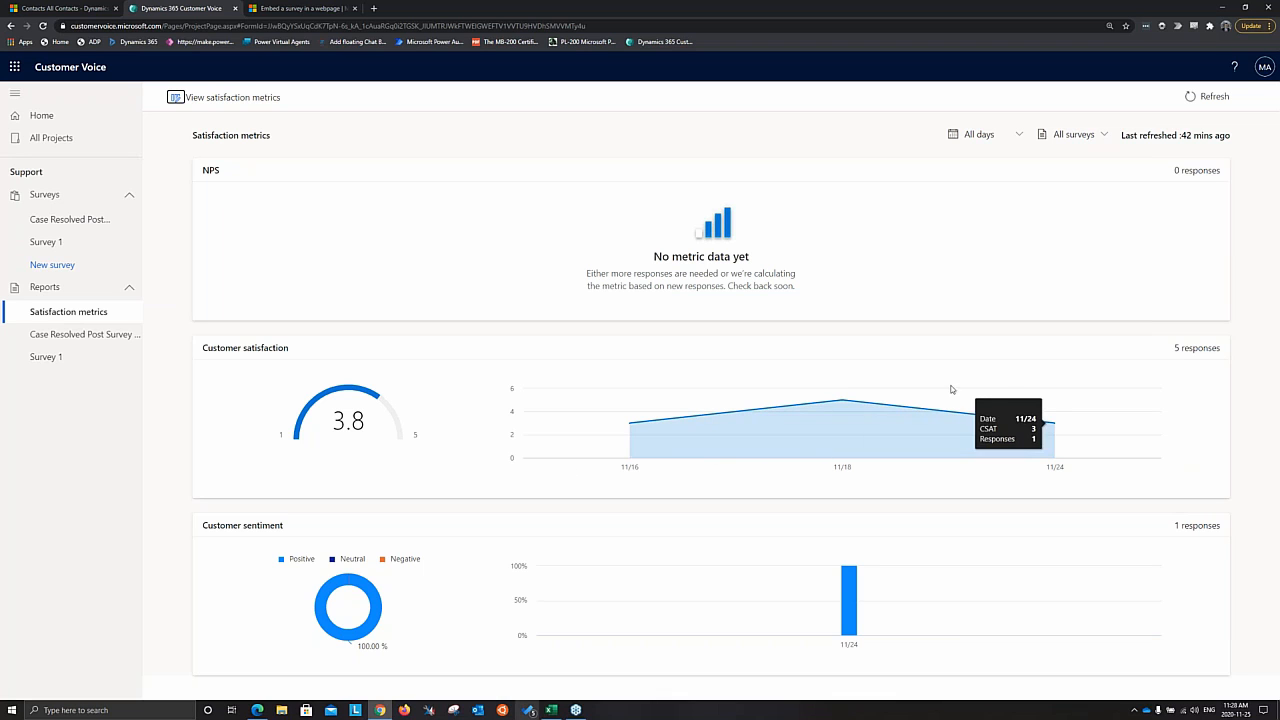
mouse_move(892, 415)
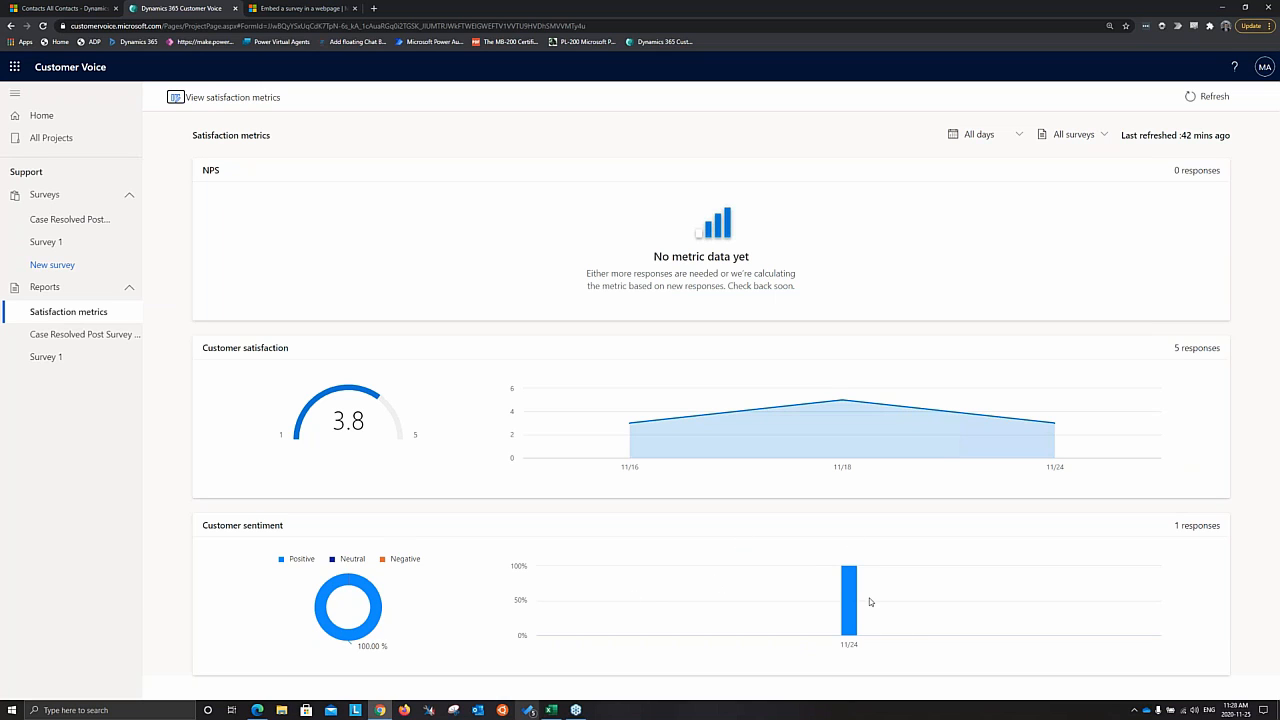
mouse_move(858, 595)
- Look through the questions in the design of the Case Resolved survey
click(78, 226)
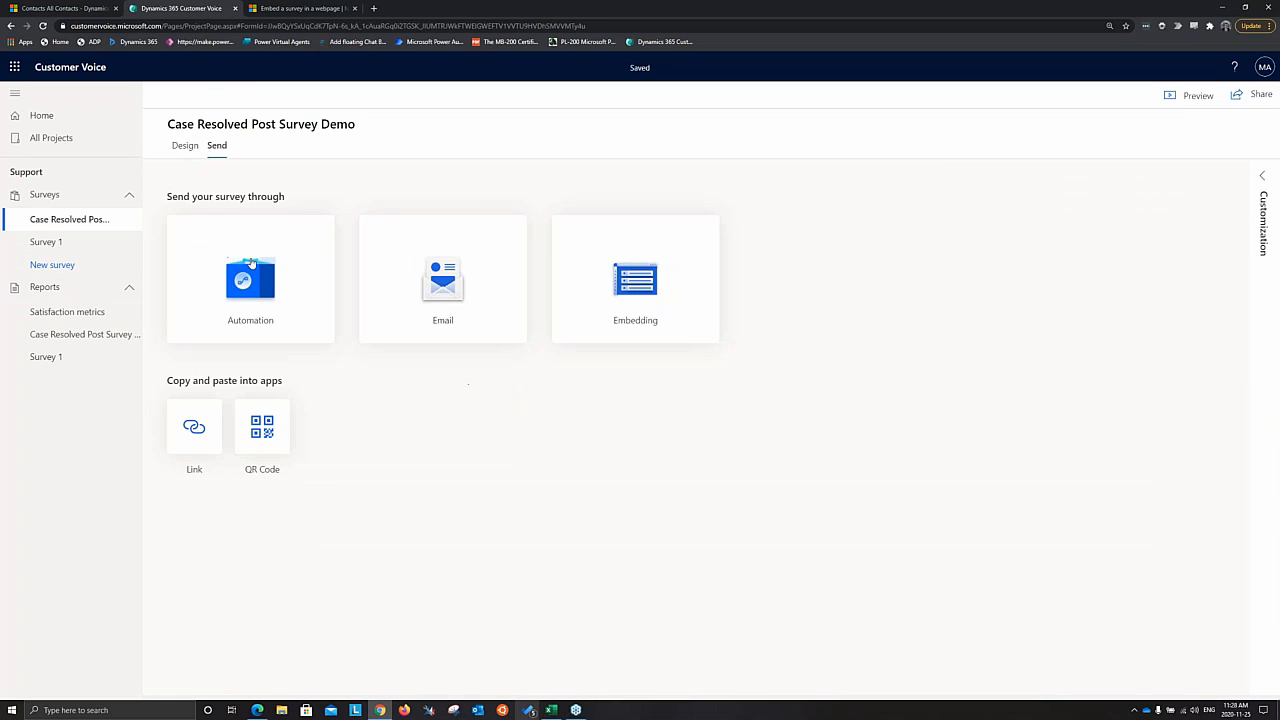
click(185, 145)
scroll(314, 471, down, 3)
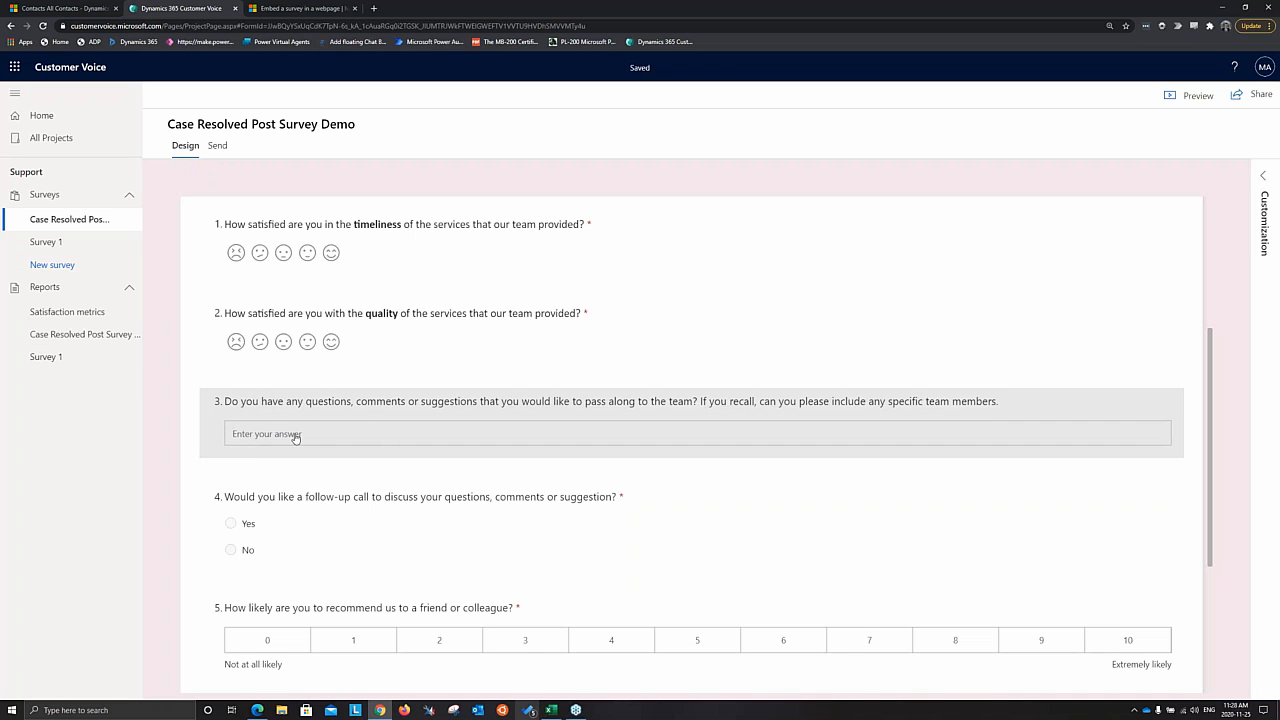
- Reopen the satisfaction metrics and examine the date ranges available for filtering them
click(129, 318)
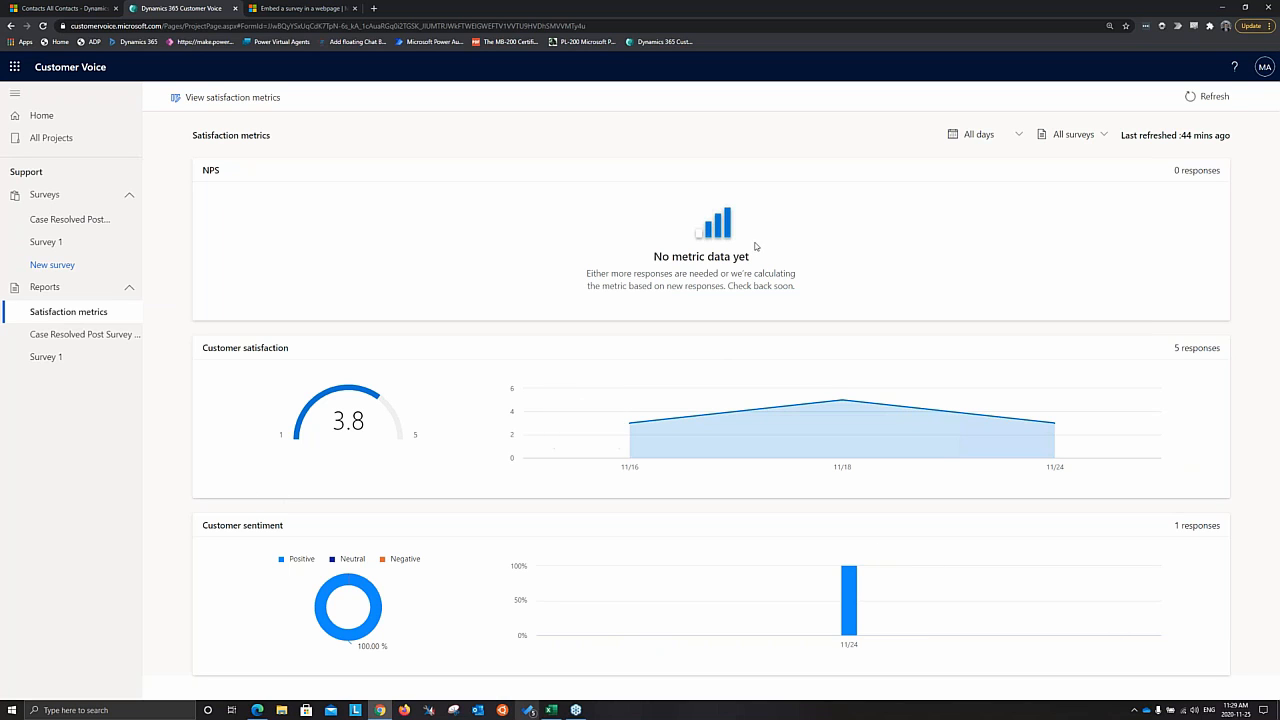
click(979, 137)
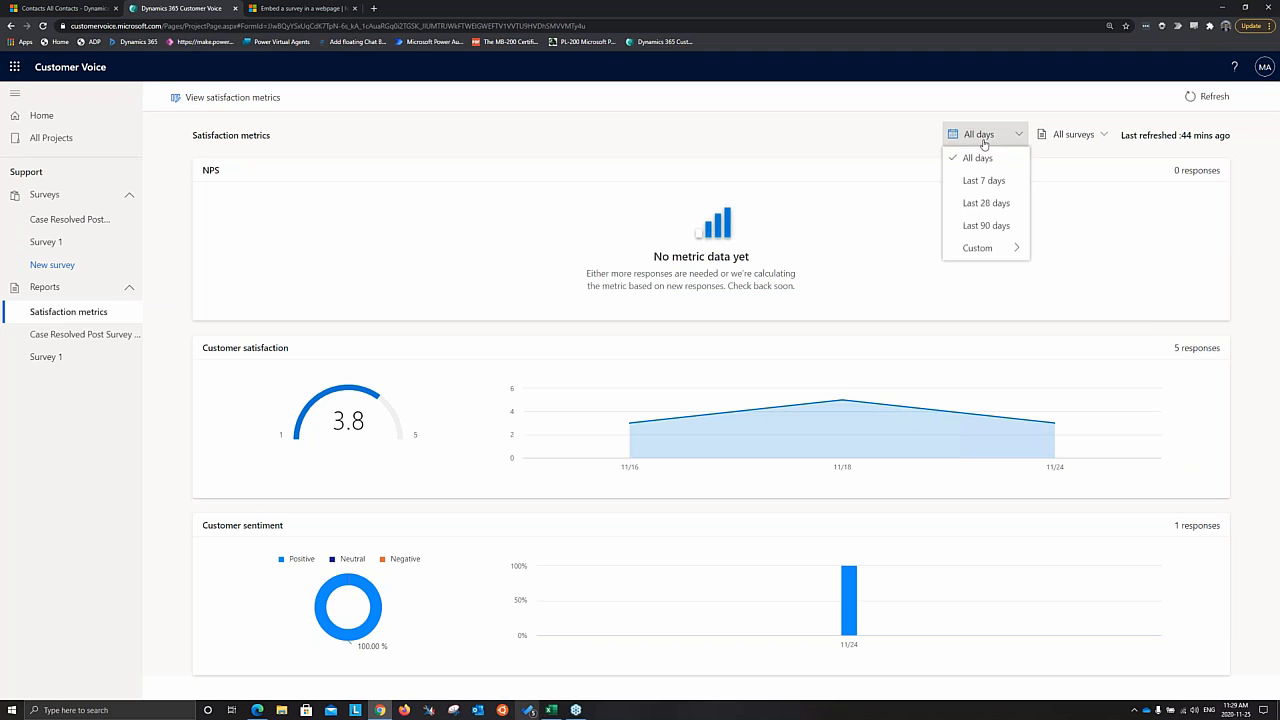
click(846, 149)
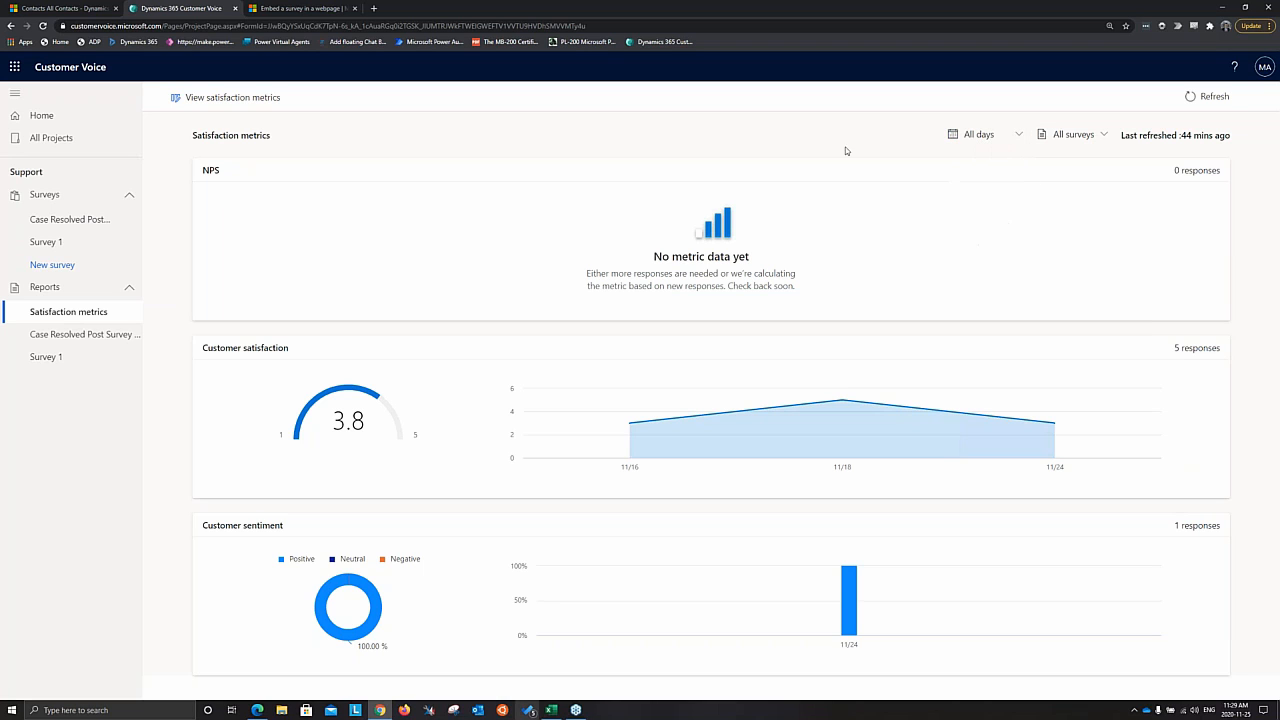
- Check the preset and custom date ranges offered for filtering the satisfaction metrics
click(984, 146)
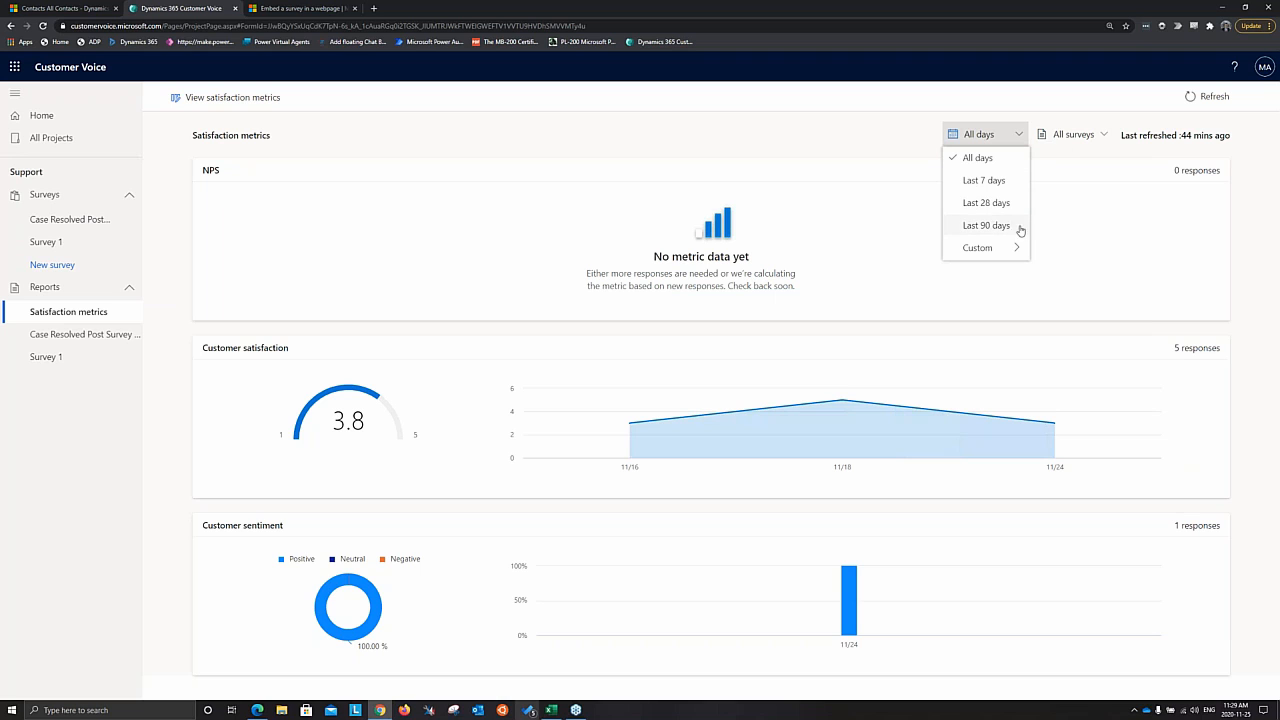
mouse_move(997, 245)
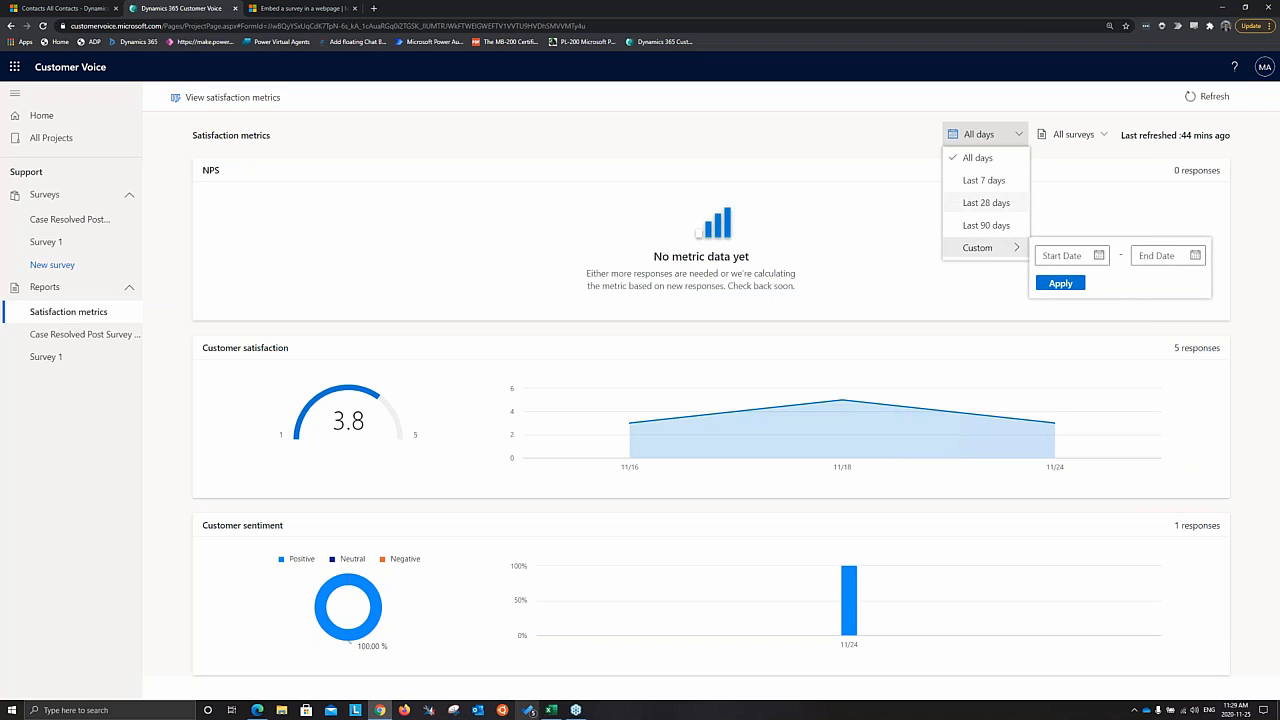
click(895, 144)
- Filter the satisfaction metrics by Case Resolved Post Survey Demo, return to all surveys and refresh the metrics
click(1086, 145)
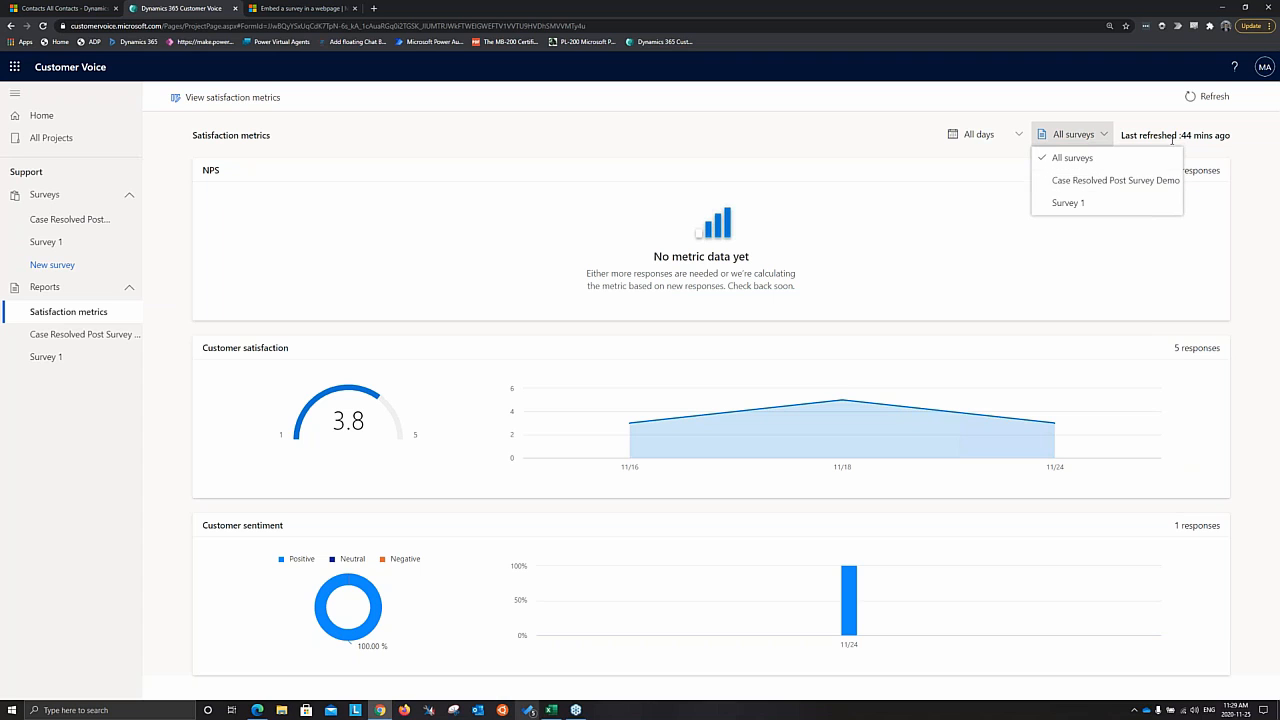
click(1080, 180)
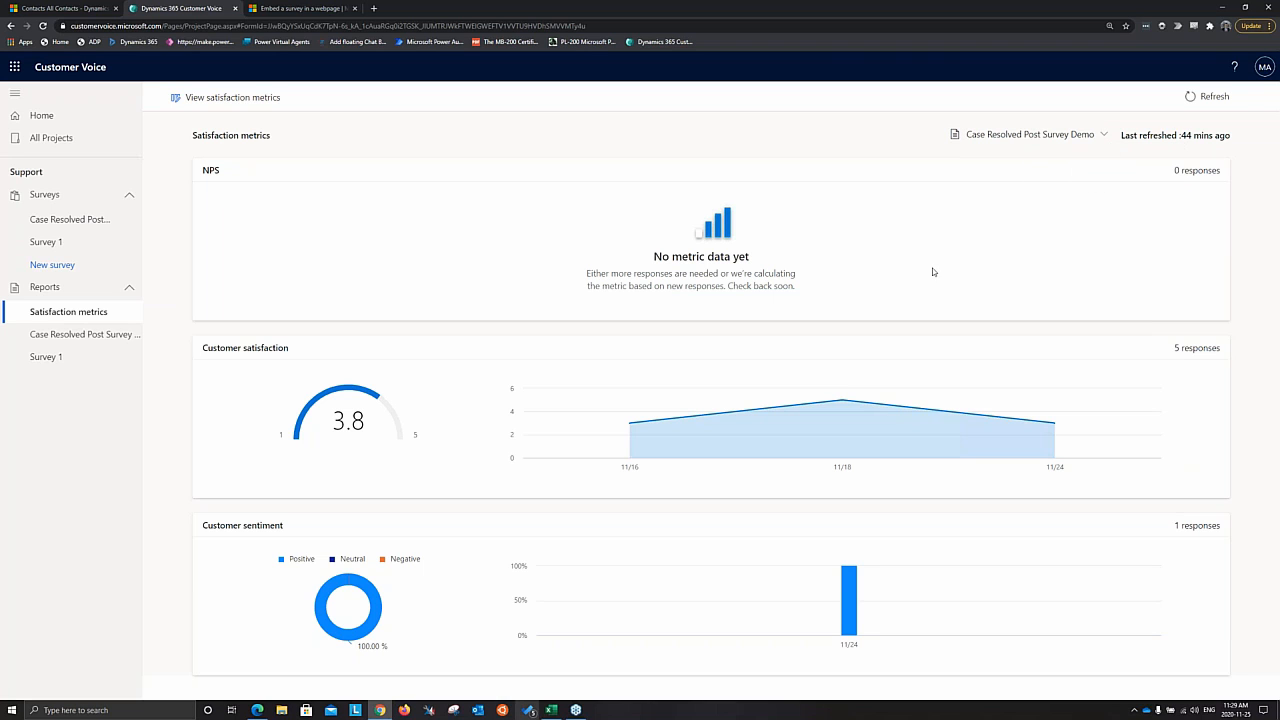
click(1030, 138)
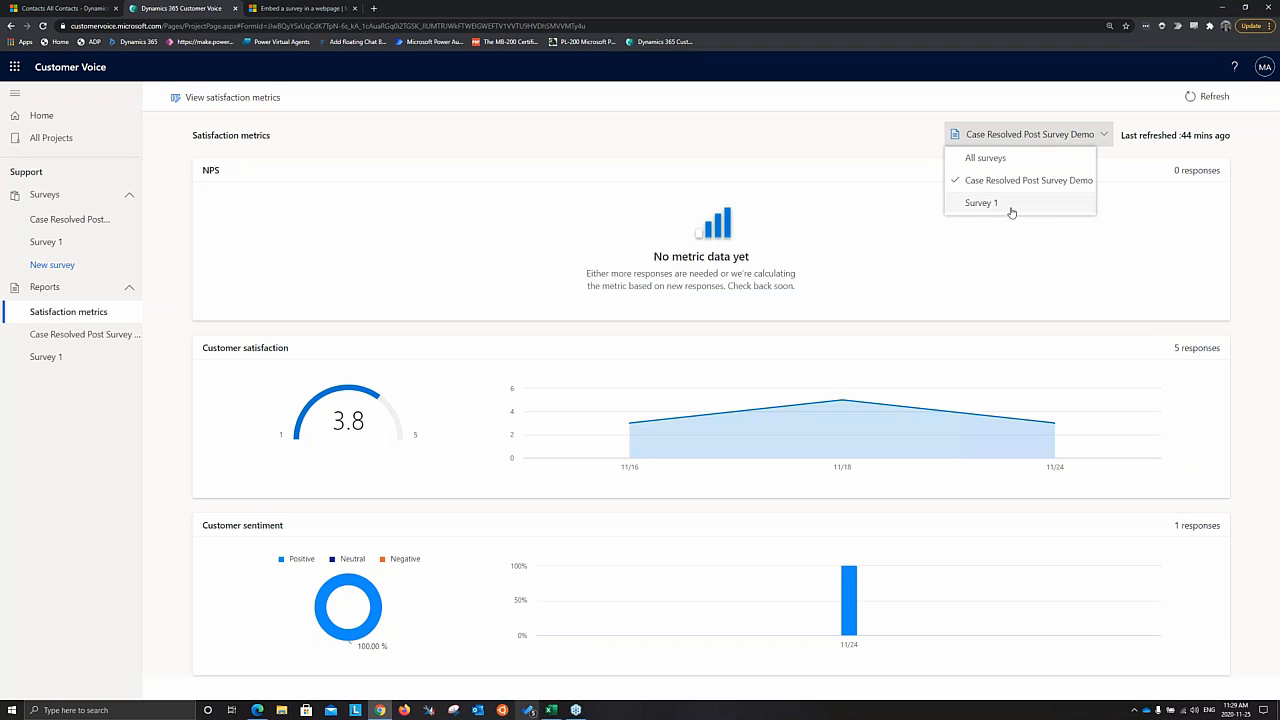
click(1040, 158)
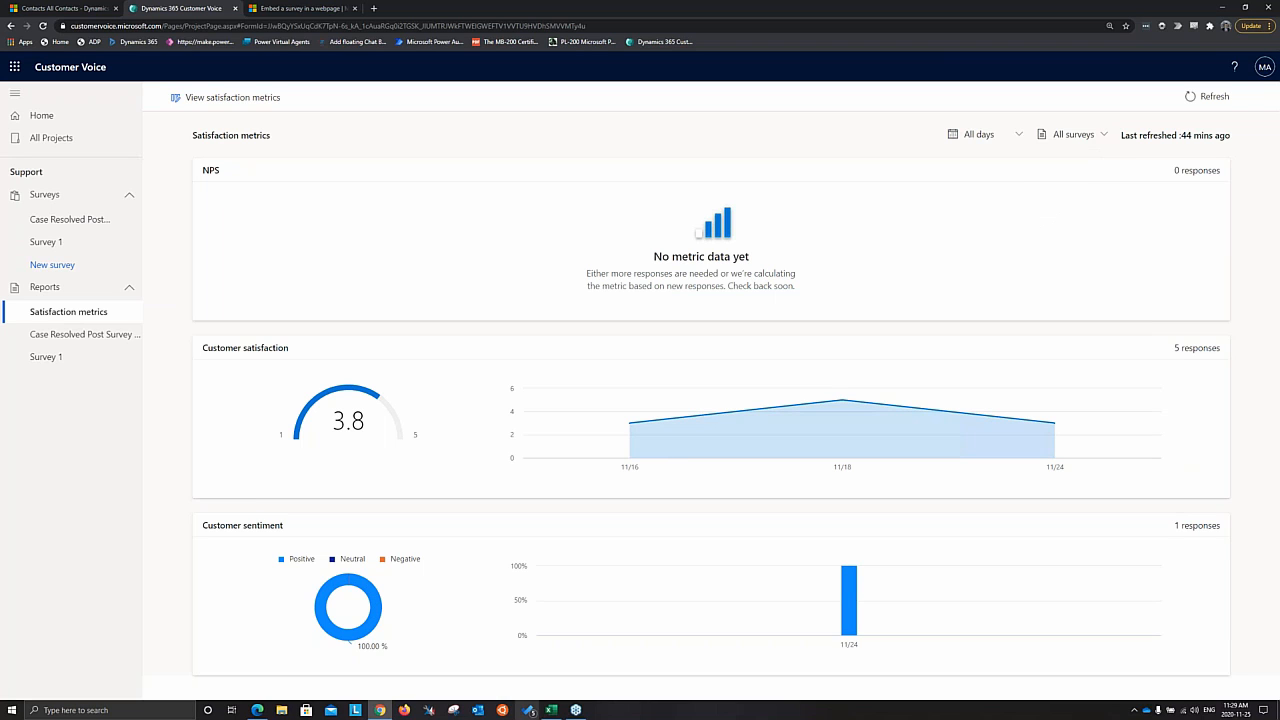
click(1205, 97)
- Open the response report of the Case Resolved survey and inspect each rating bar of the timeliness question
click(59, 336)
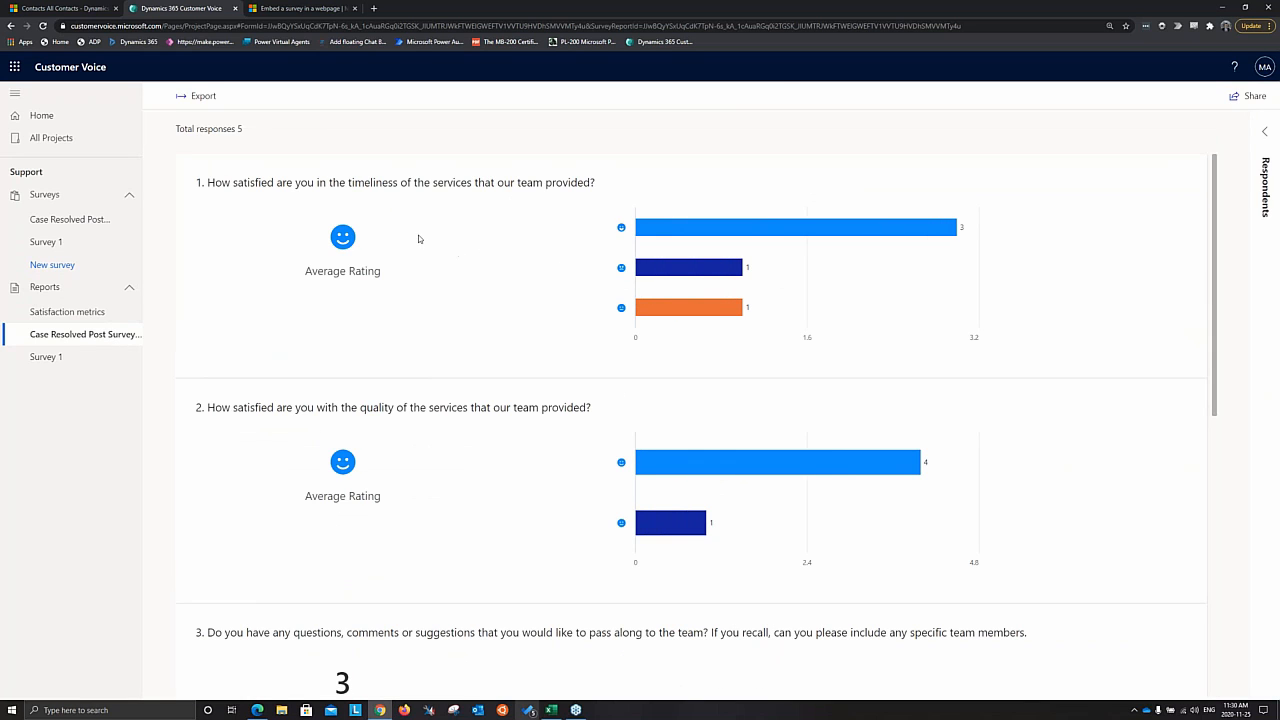
scroll(432, 240, down, 5)
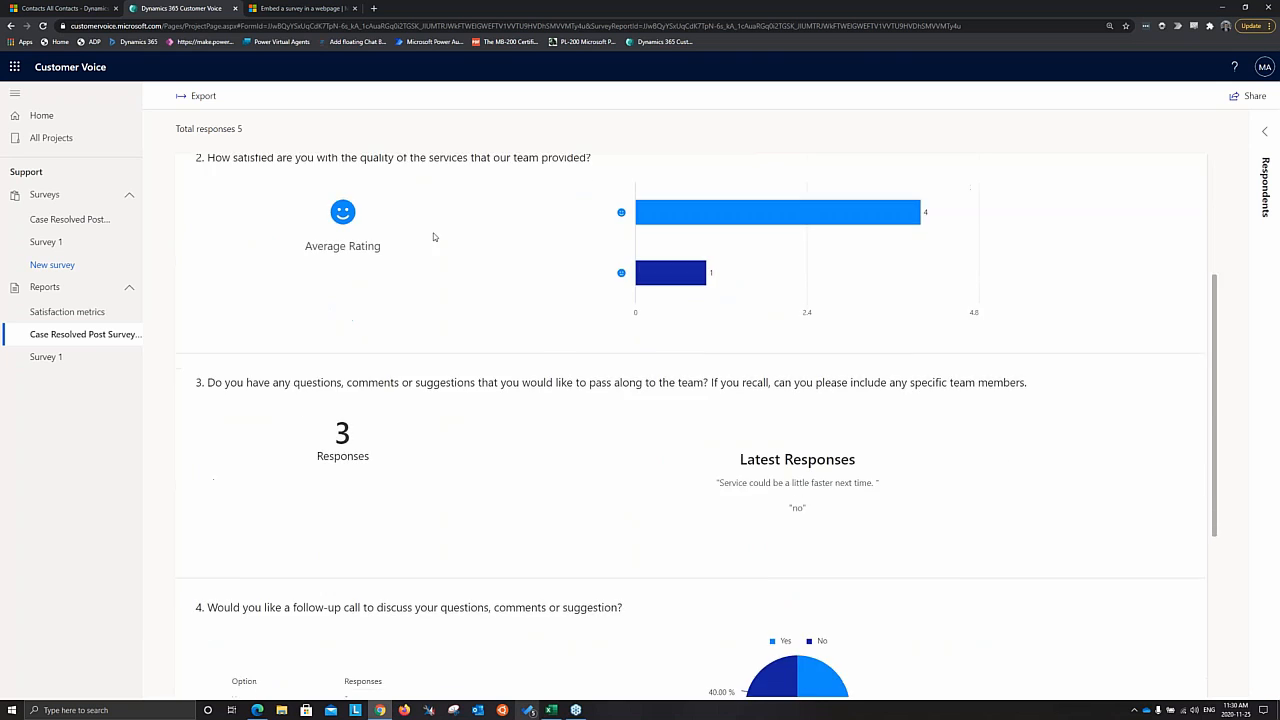
scroll(306, 270, up, 4)
scroll(306, 270, up, 1)
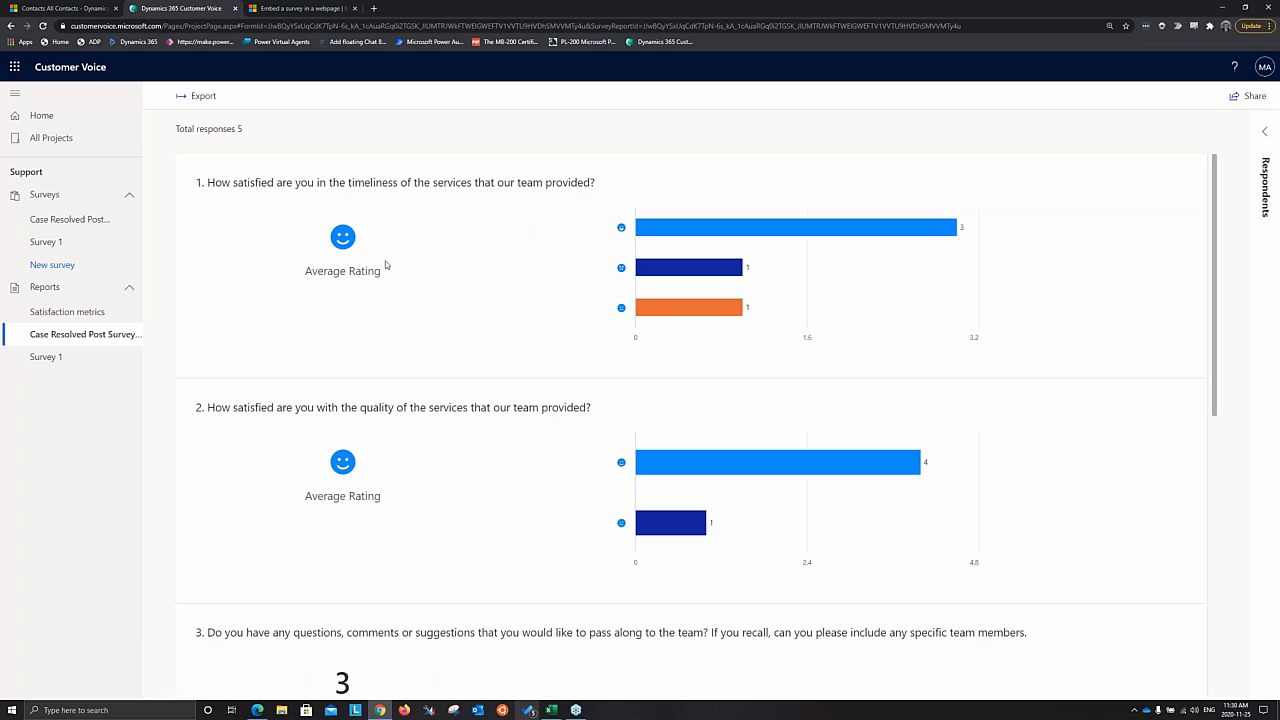
mouse_move(341, 241)
mouse_move(700, 233)
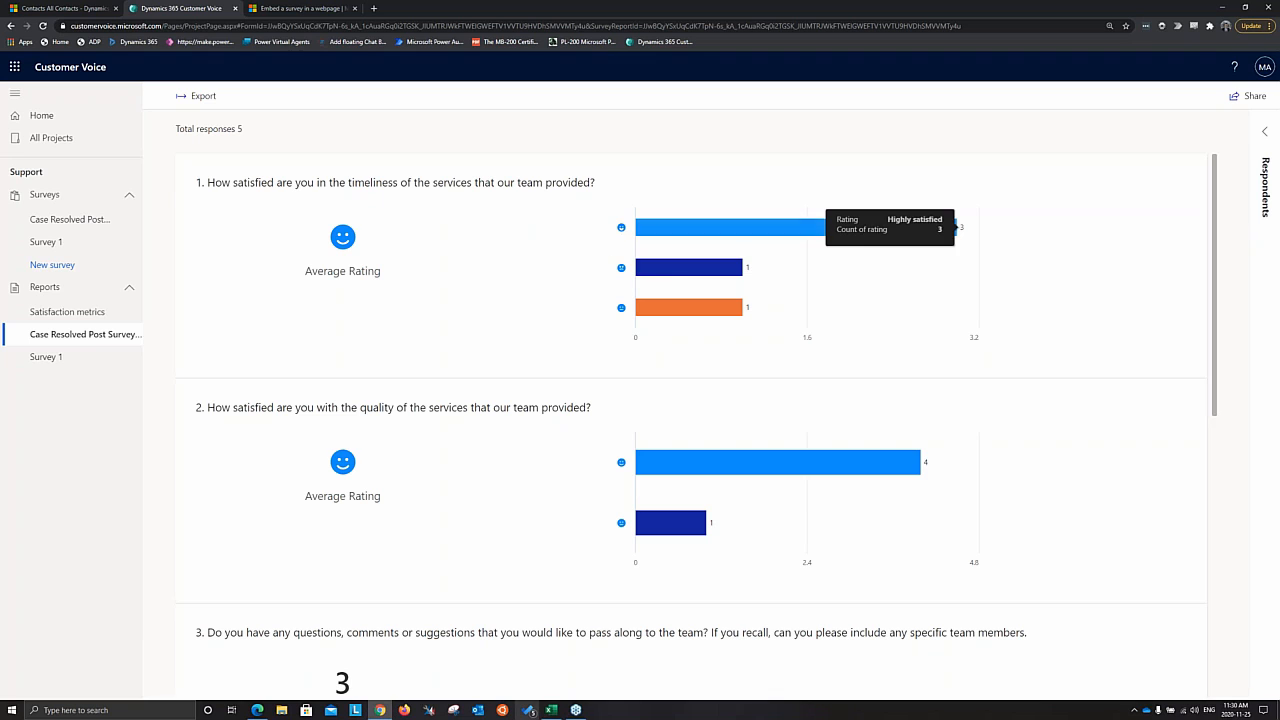
mouse_move(668, 272)
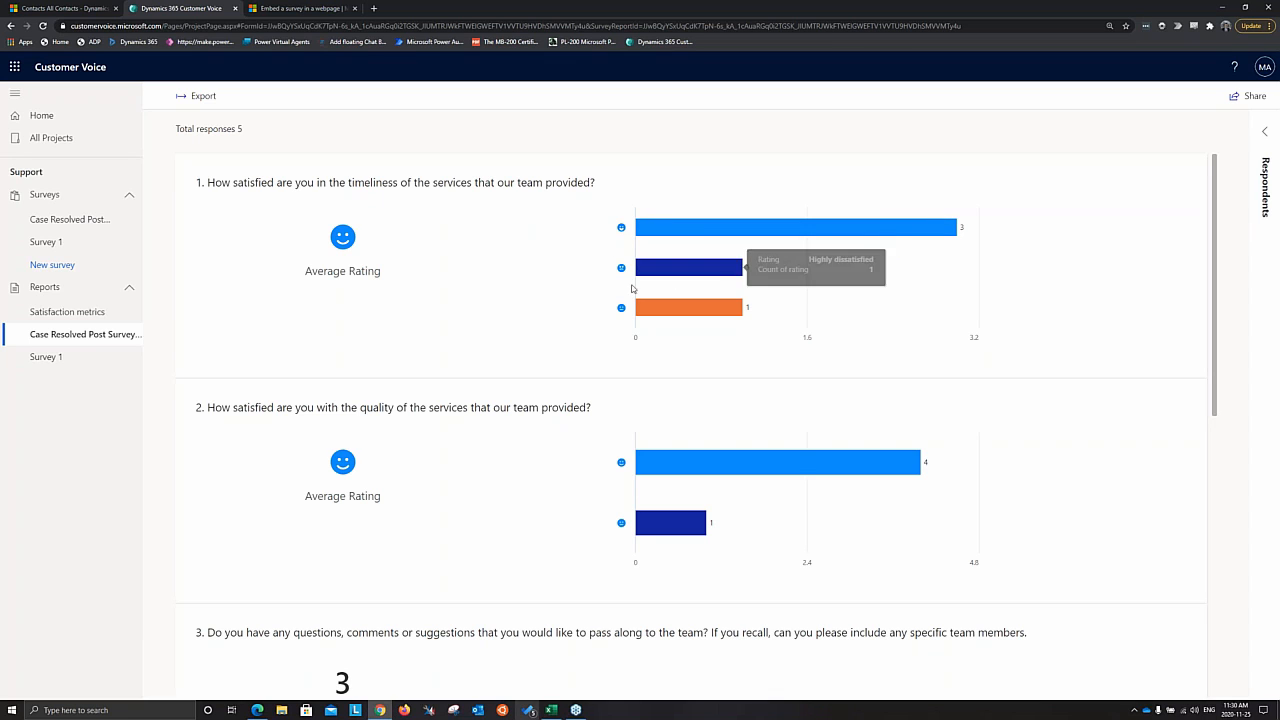
mouse_move(678, 313)
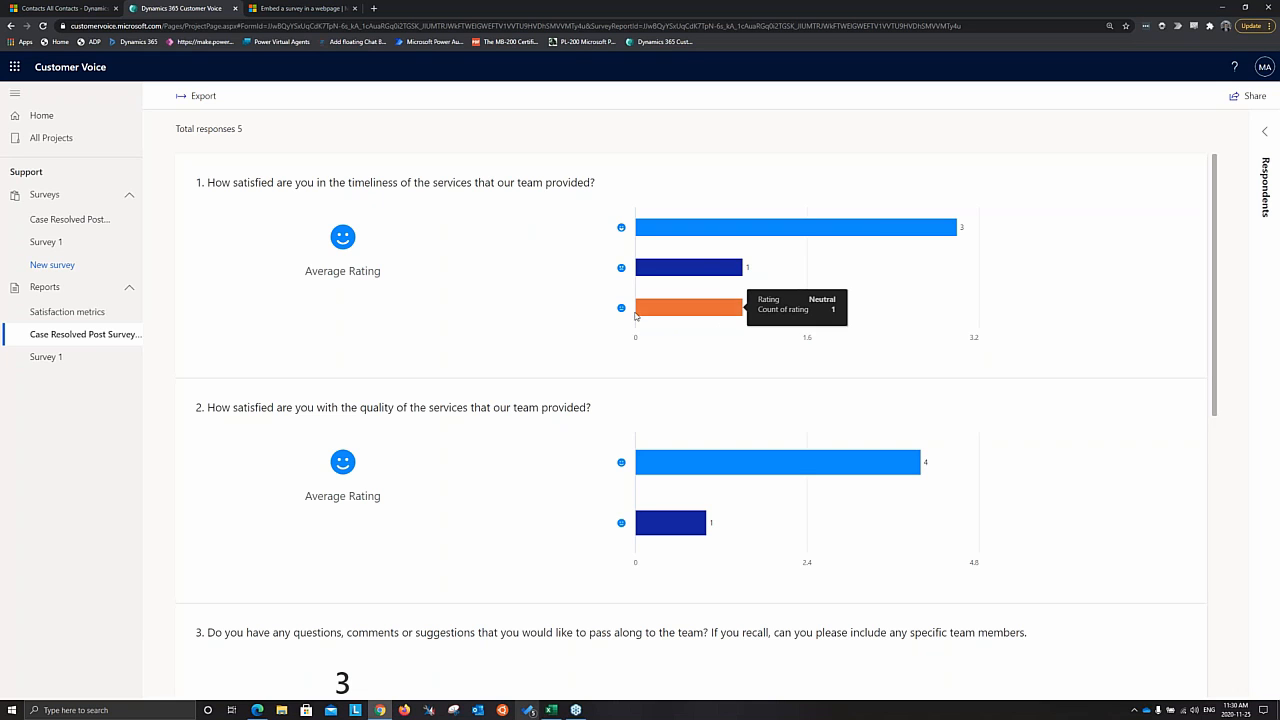
- Review the report's results for service quality, comments, follow-up call and recommendation, including the Yes and No shares of the follow-up chart
scroll(340, 258, down, 1)
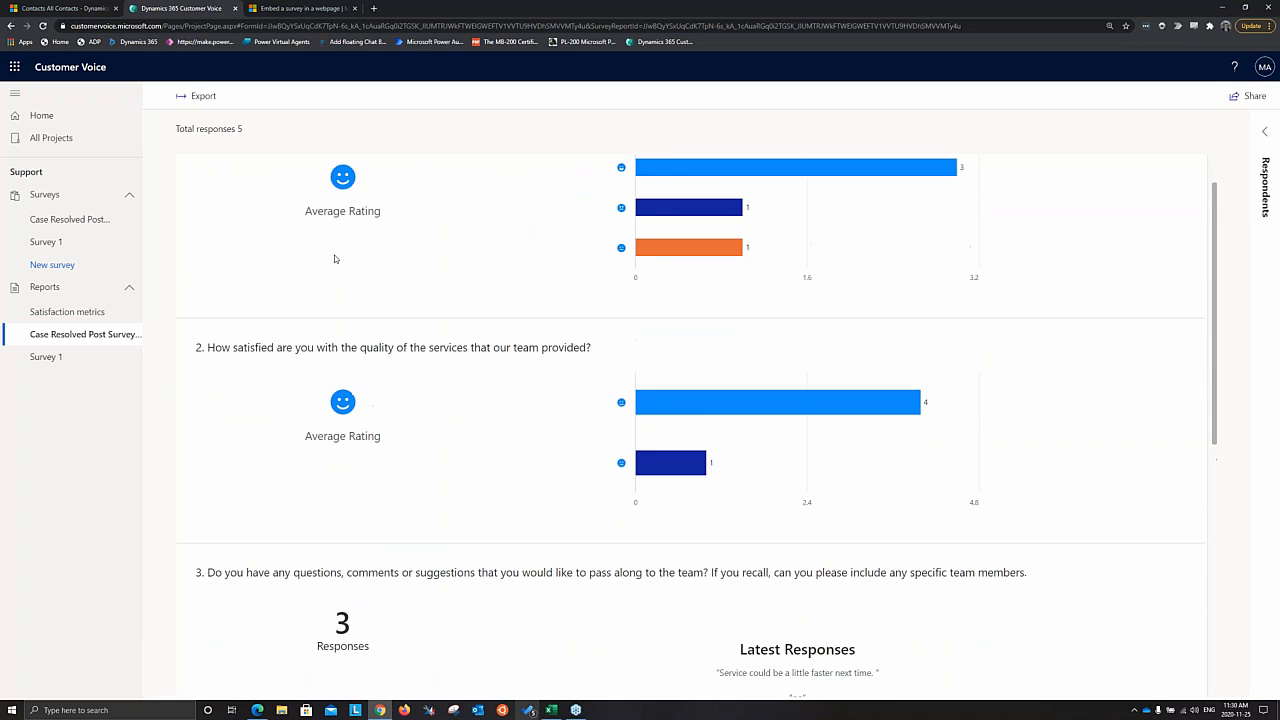
scroll(335, 258, down, 3)
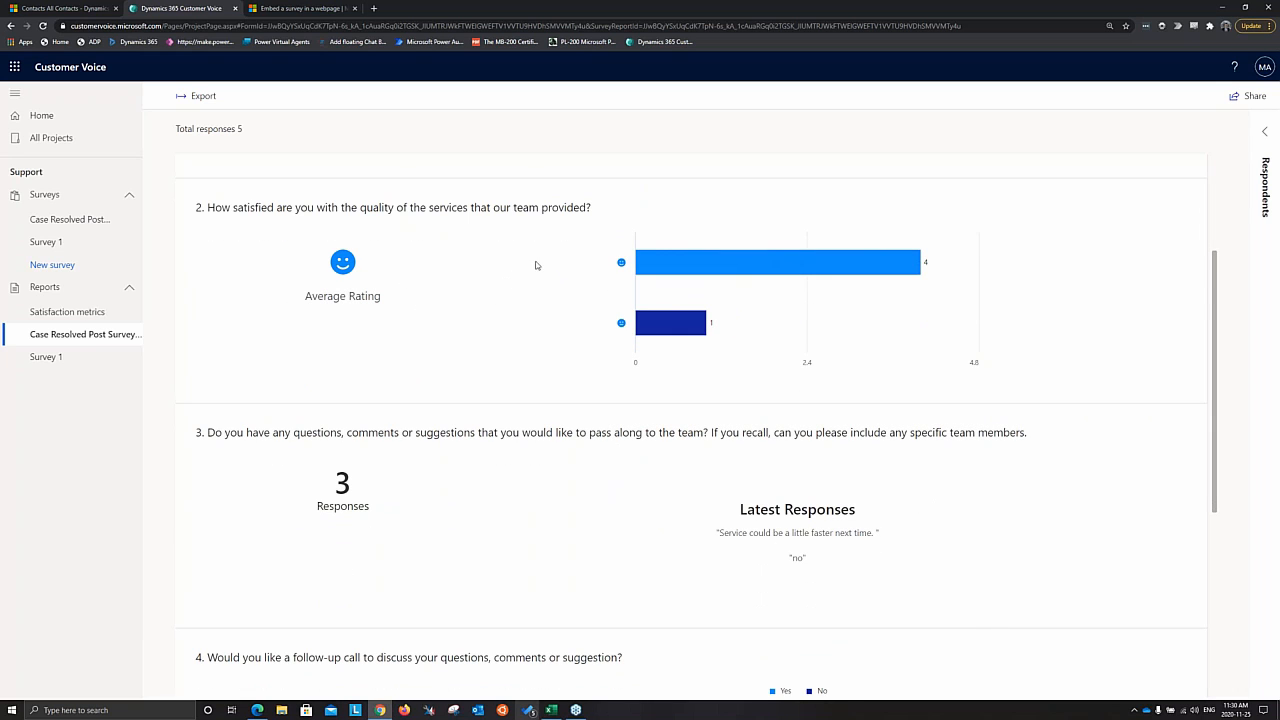
scroll(534, 263, down, 5)
scroll(470, 320, up, 1)
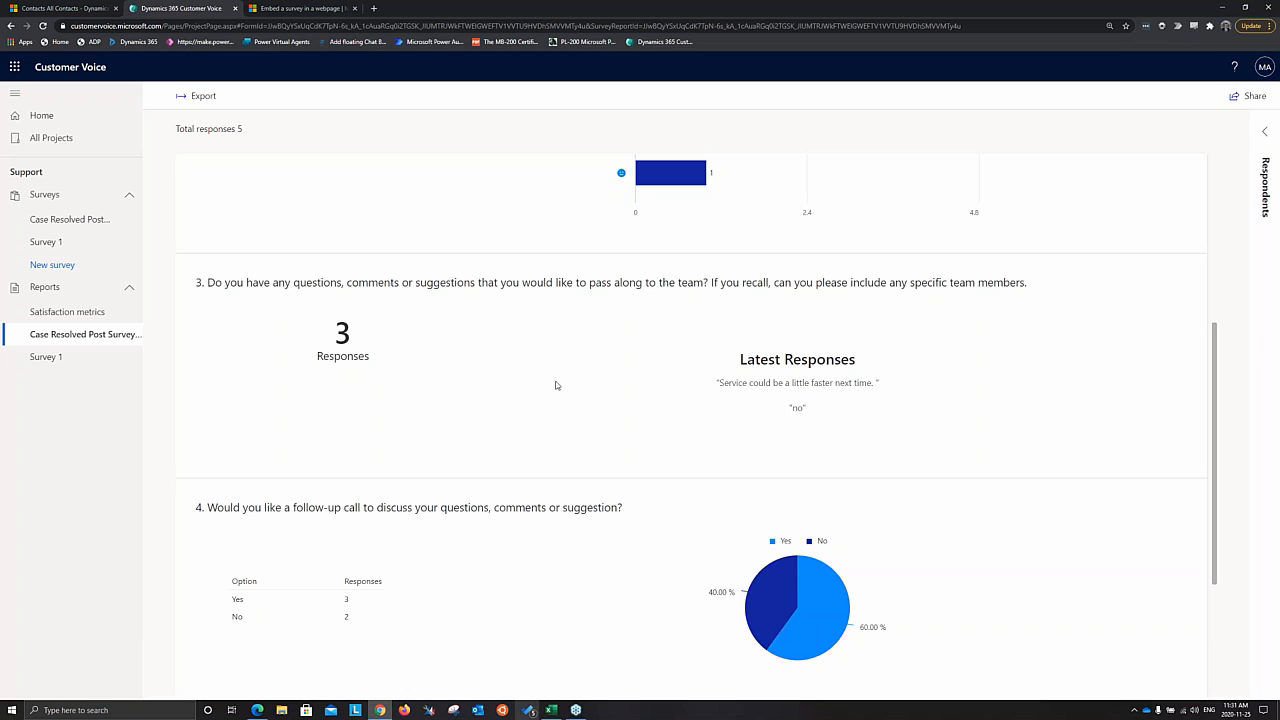
scroll(674, 374, down, 3)
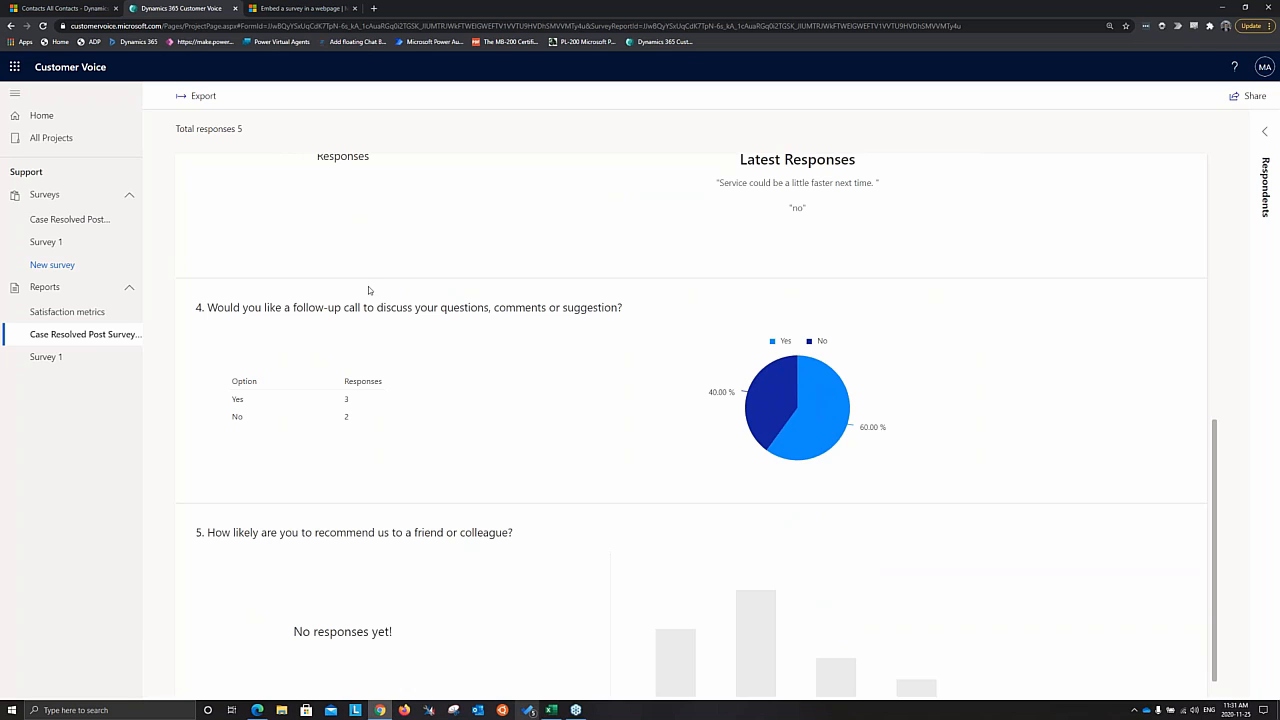
scroll(368, 289, down, 1)
mouse_move(719, 345)
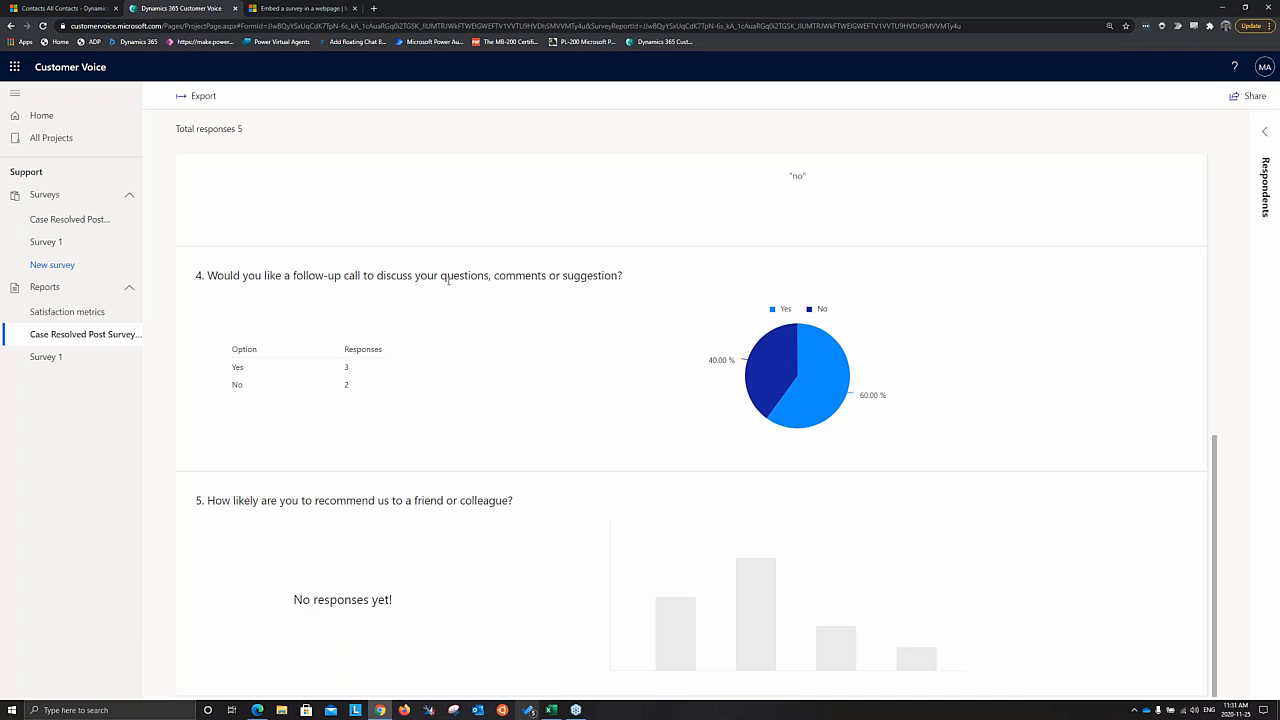
mouse_move(765, 365)
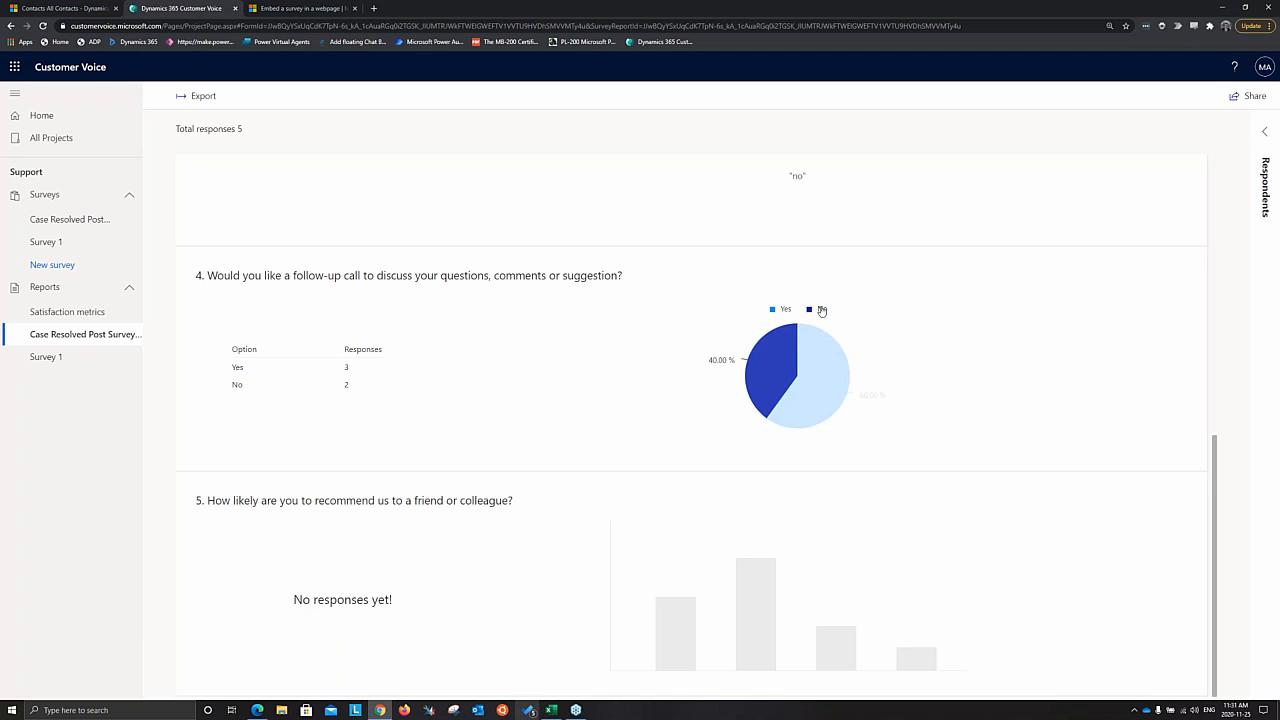
mouse_move(776, 338)
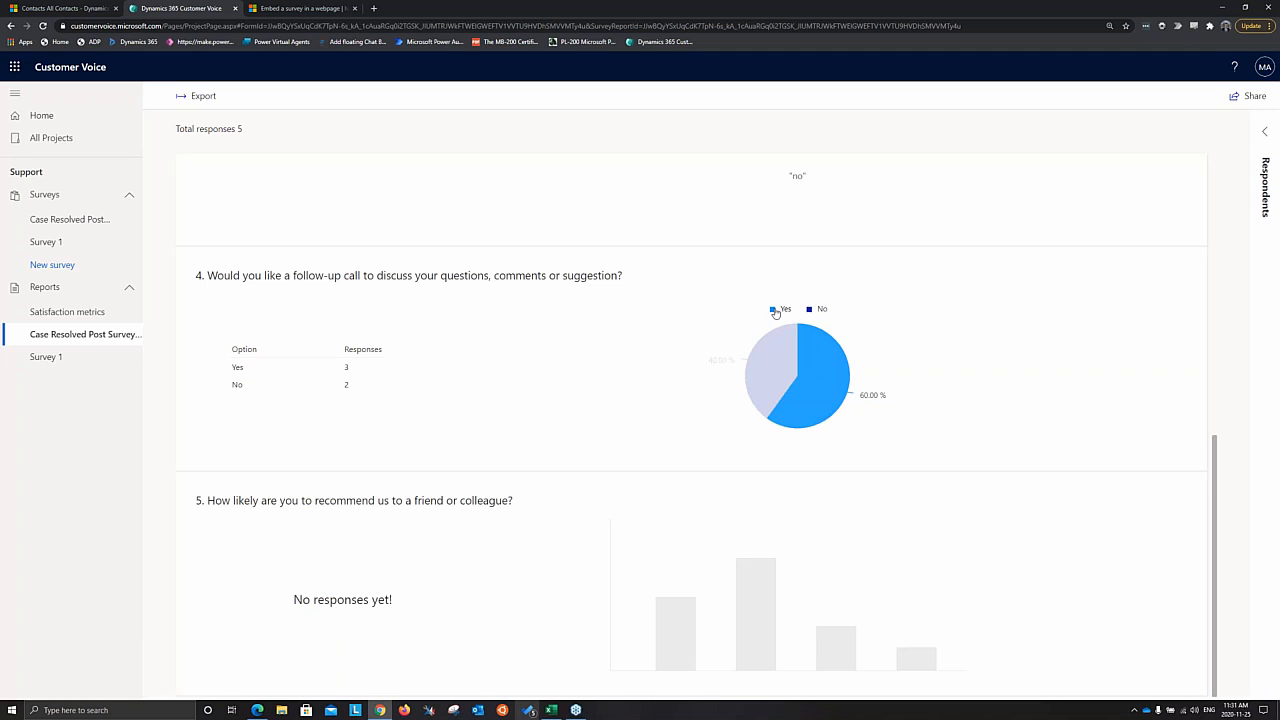
mouse_move(806, 379)
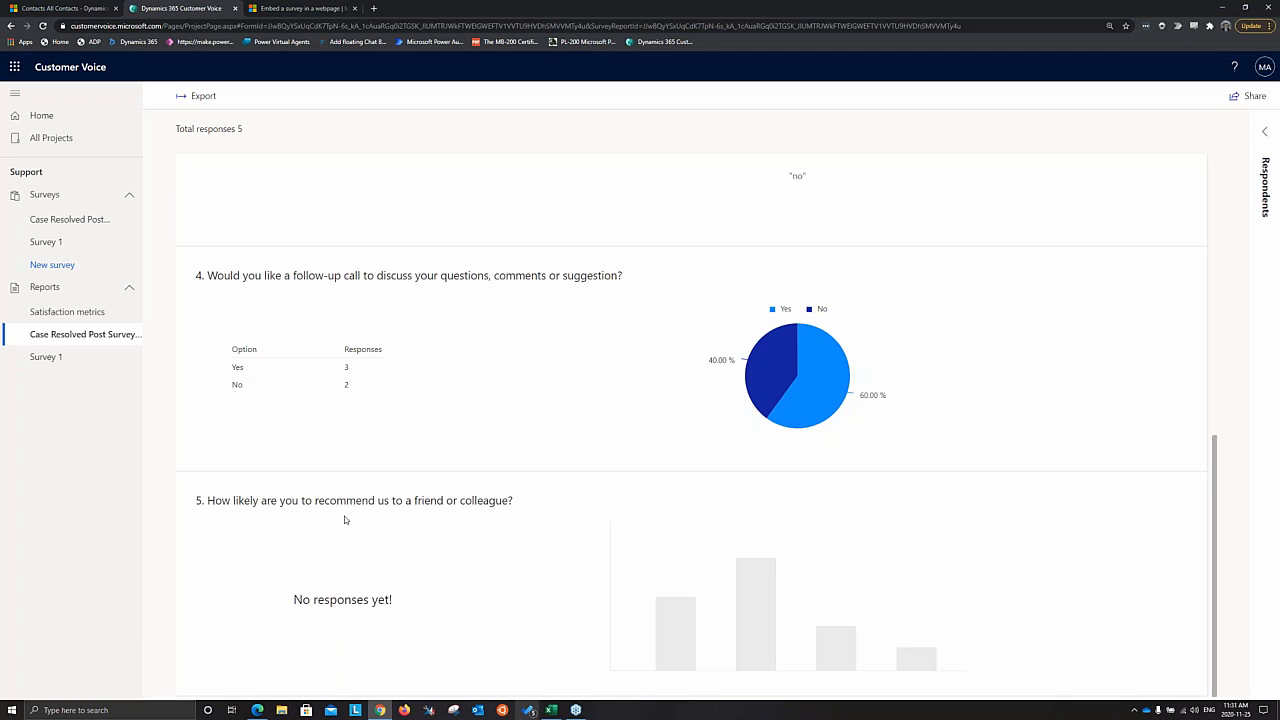
- Go over all question results in the Case Resolved survey report once more
scroll(231, 430, up, 4)
scroll(231, 412, up, 3)
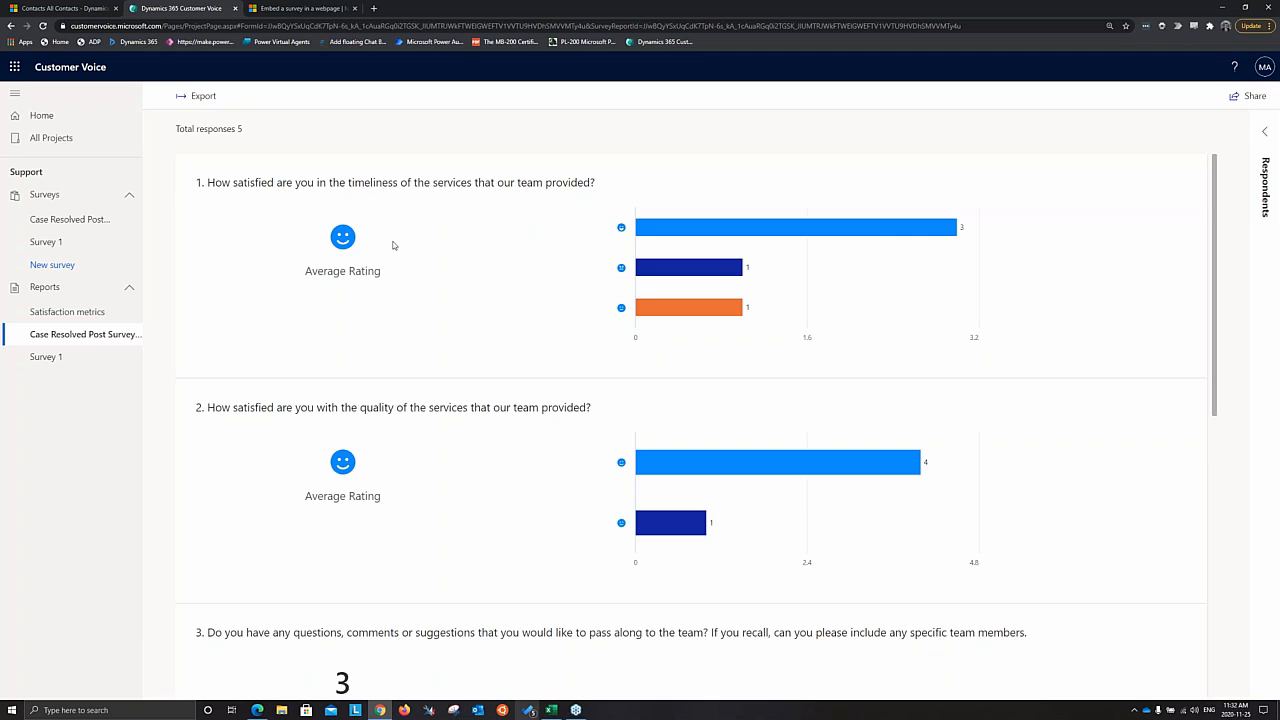
scroll(420, 300, down, 6)
scroll(427, 352, up, 6)
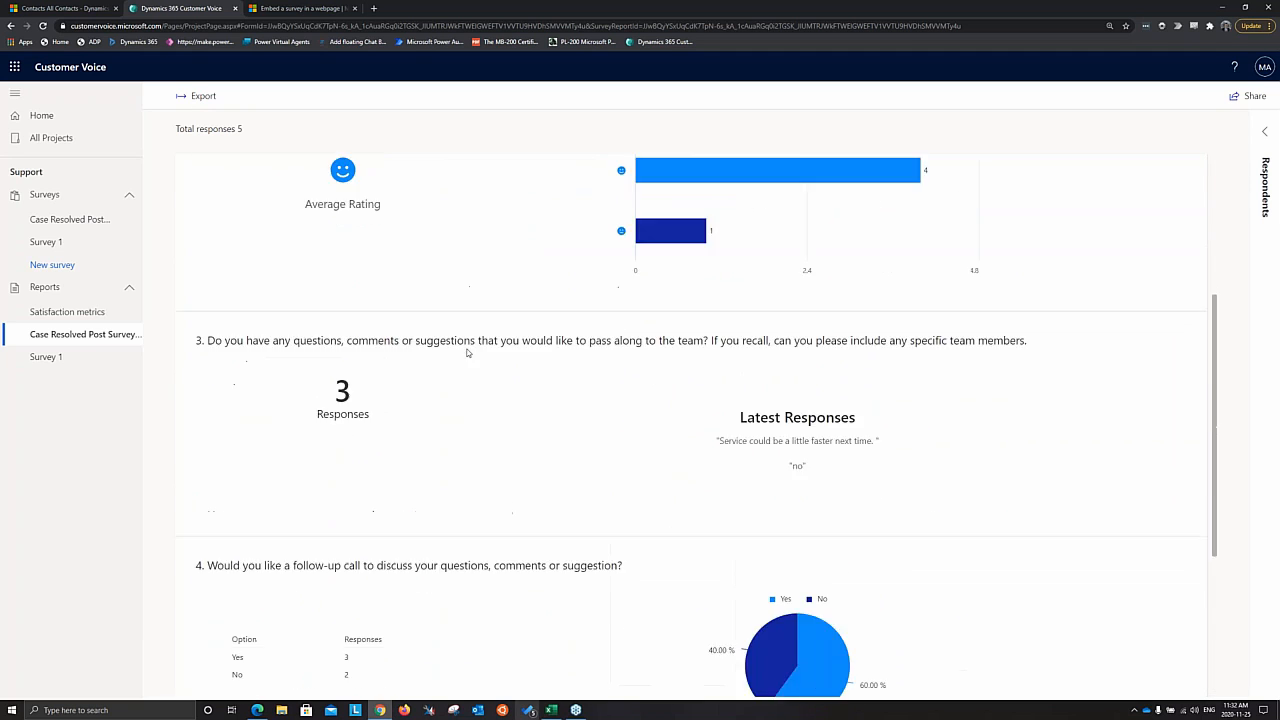
scroll(398, 341, down, 6)
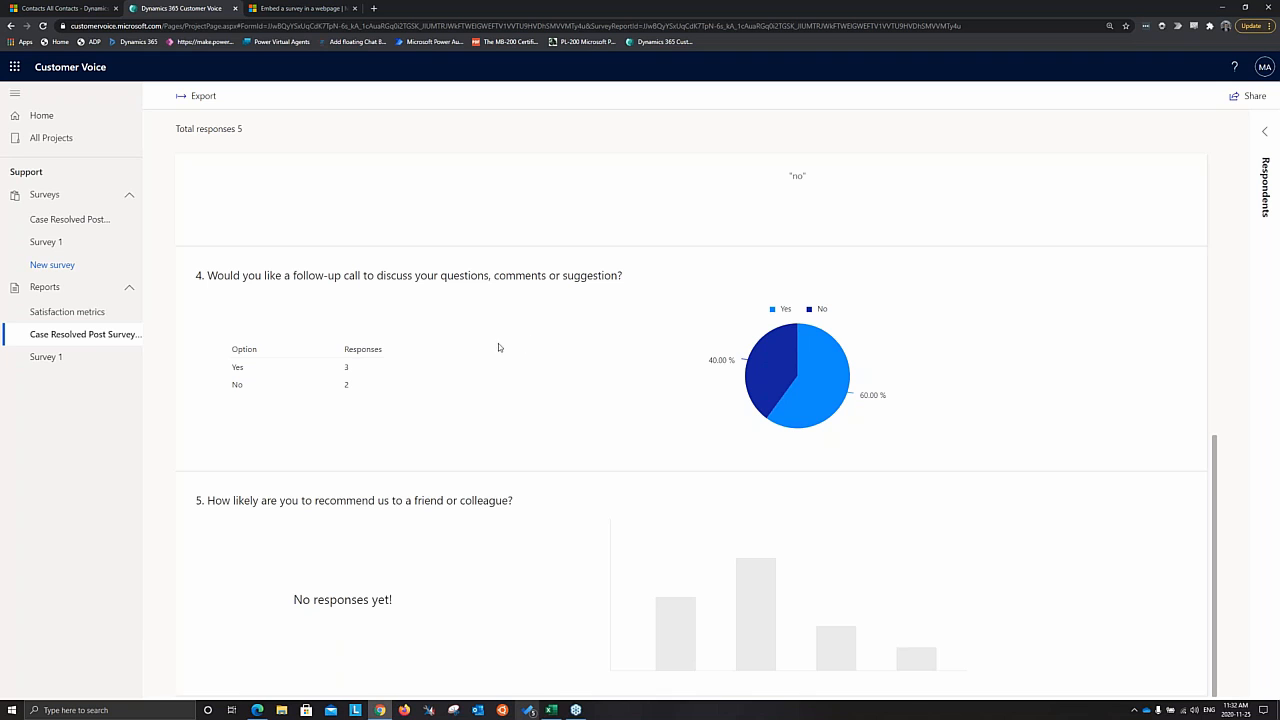
scroll(483, 361, up, 5)
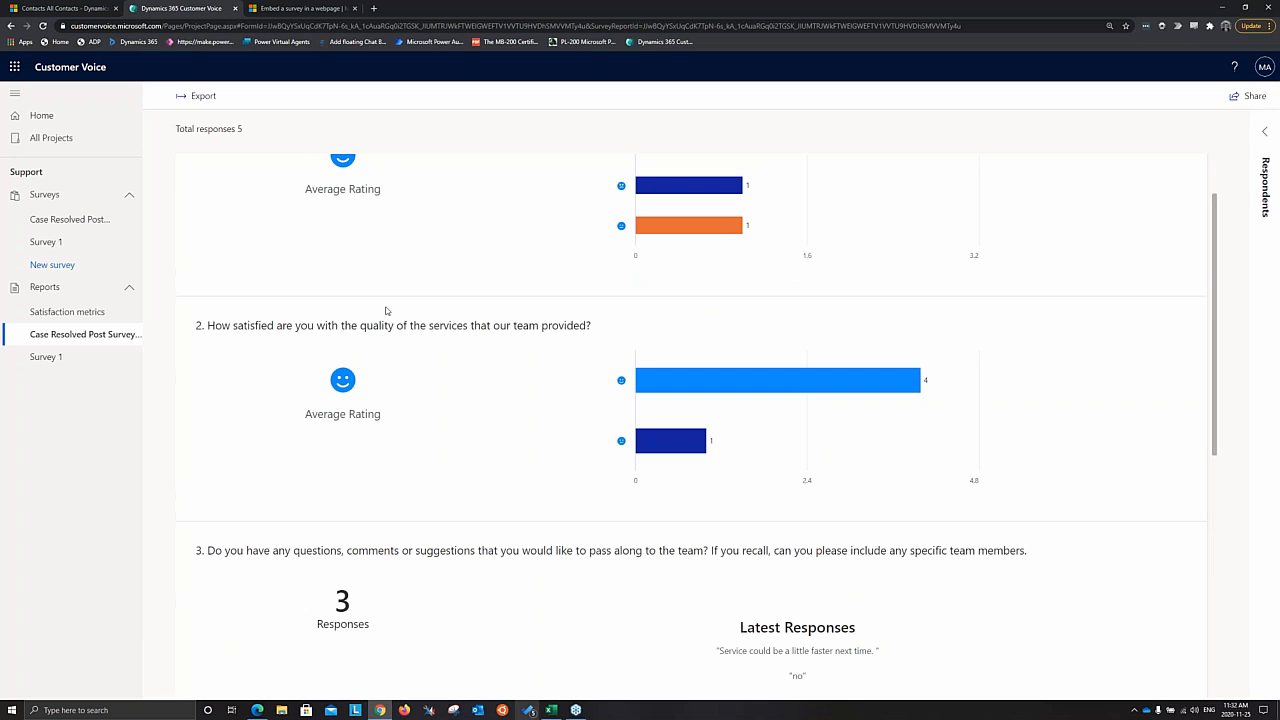
scroll(369, 305, up, 1)
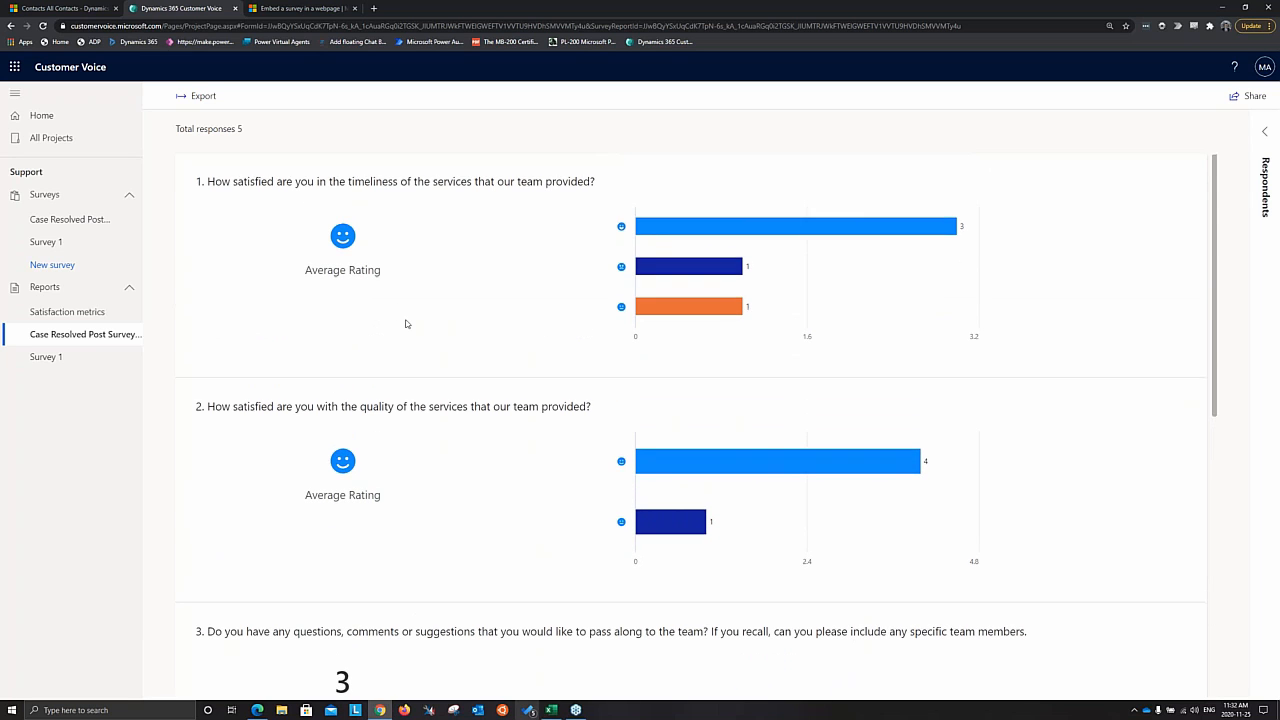
- Check the list of individual respondents in the Case Resolved survey report and close it
scroll(406, 323, down, 5)
click(1266, 136)
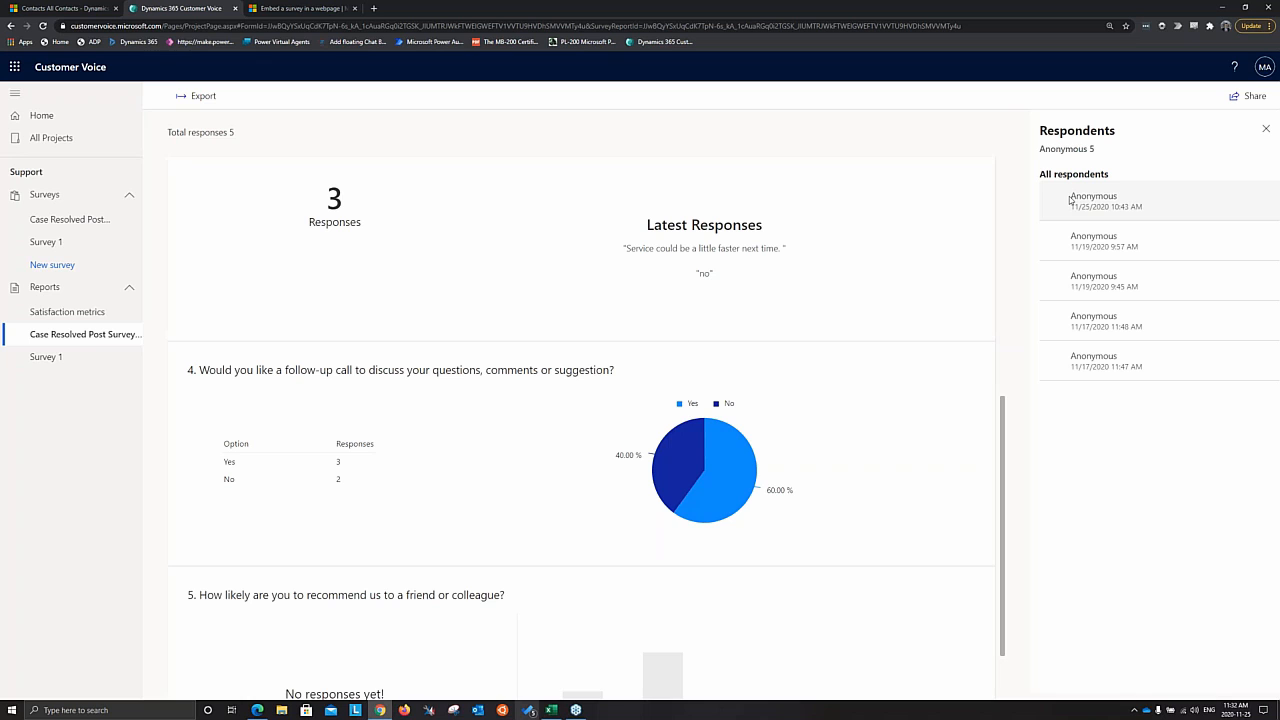
click(1266, 129)
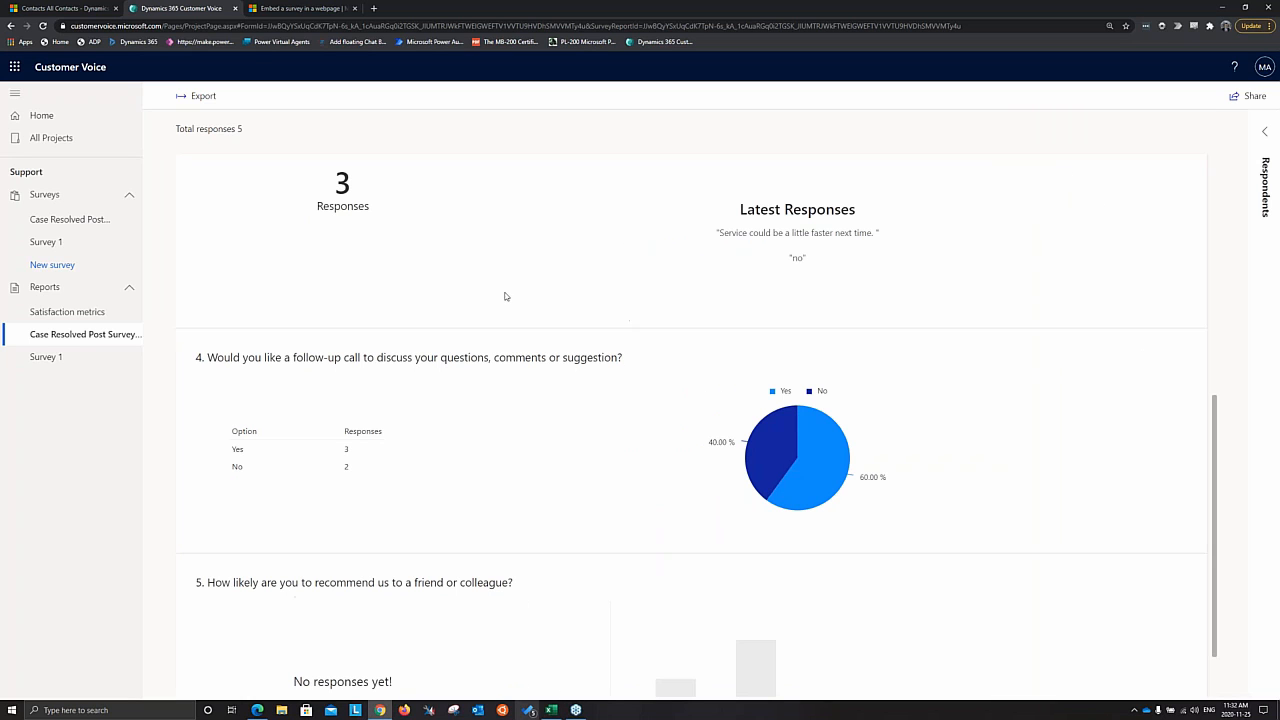
- Open the distribution settings of the Case Resolved Post Survey Demo and review the options for who can respond
click(68, 219)
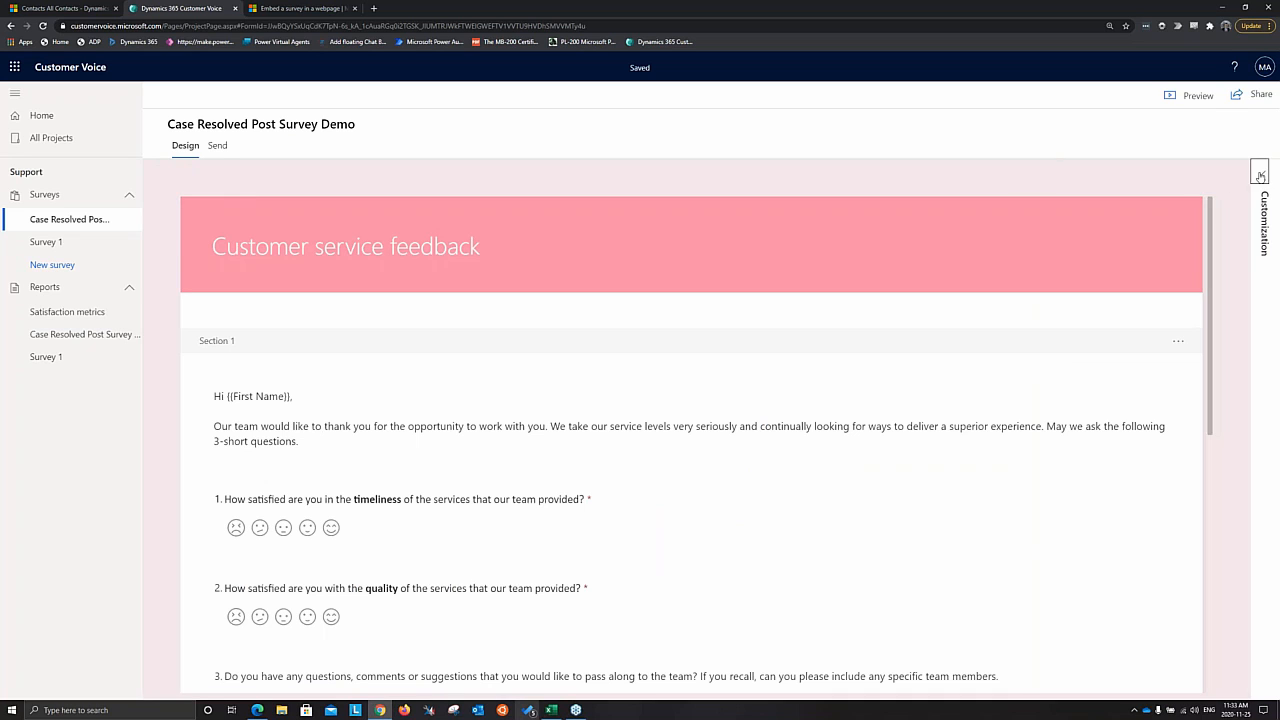
click(1260, 175)
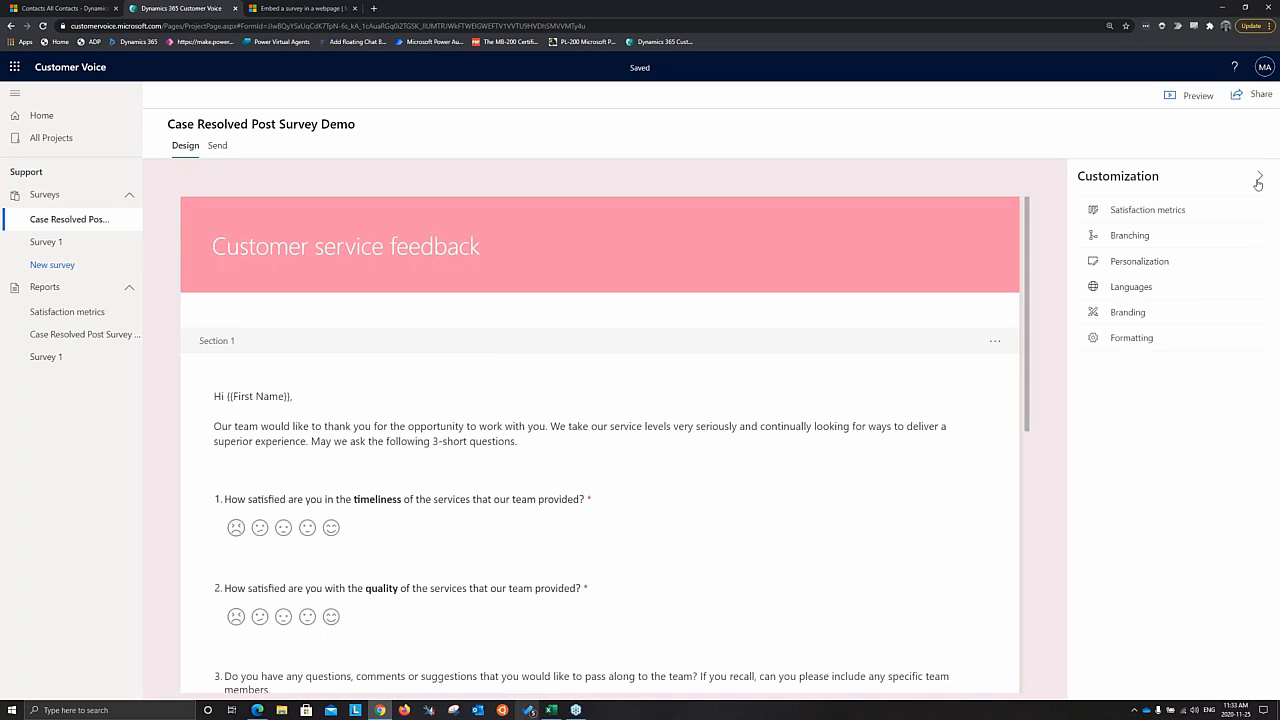
click(217, 146)
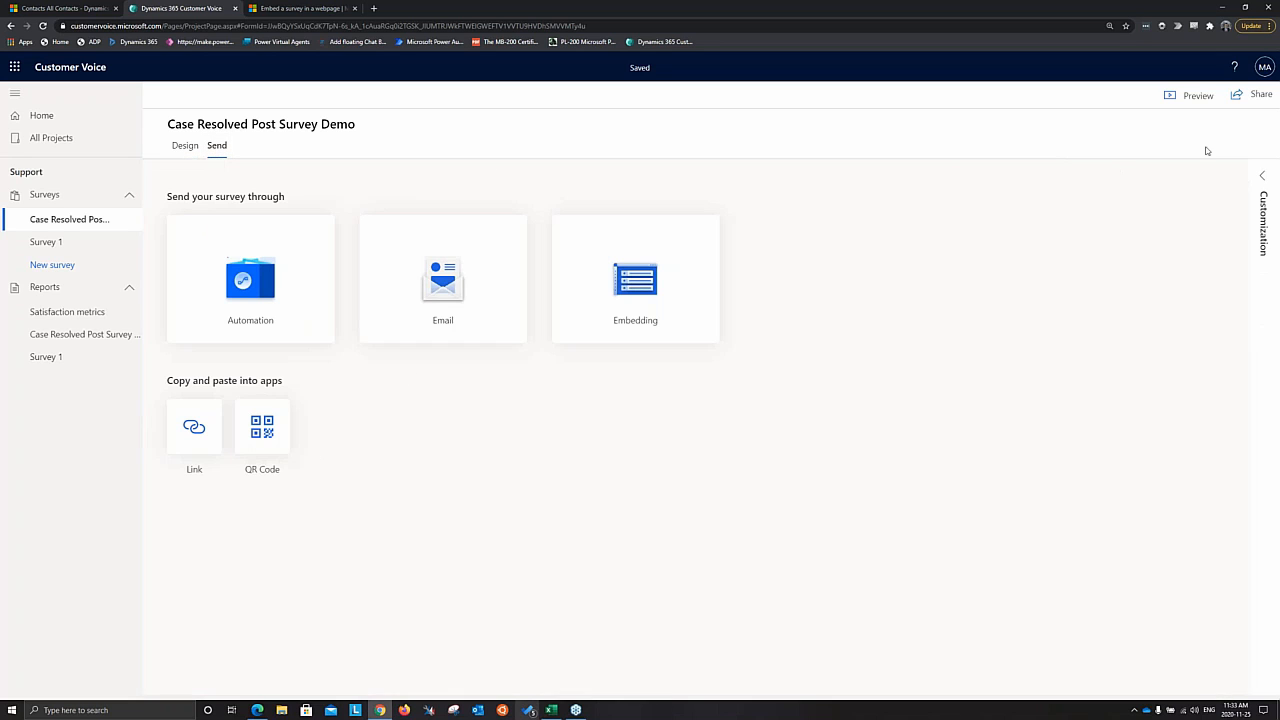
click(1261, 178)
click(1085, 233)
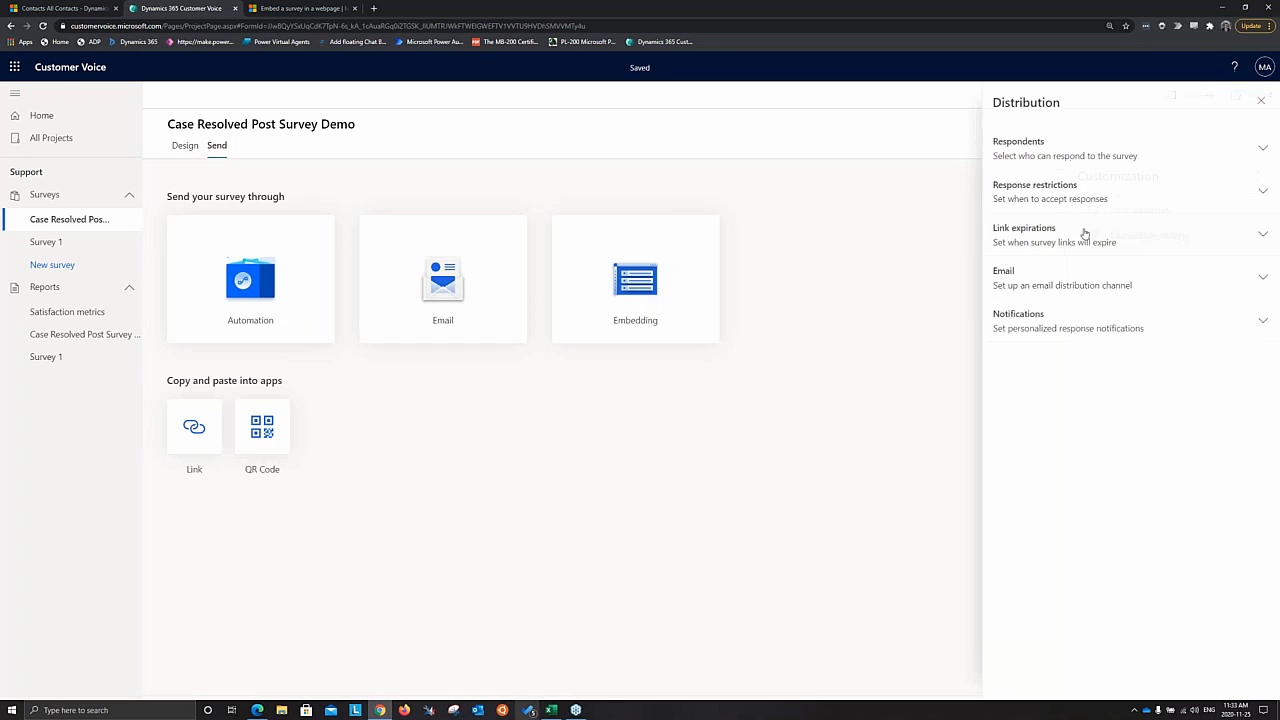
click(1261, 150)
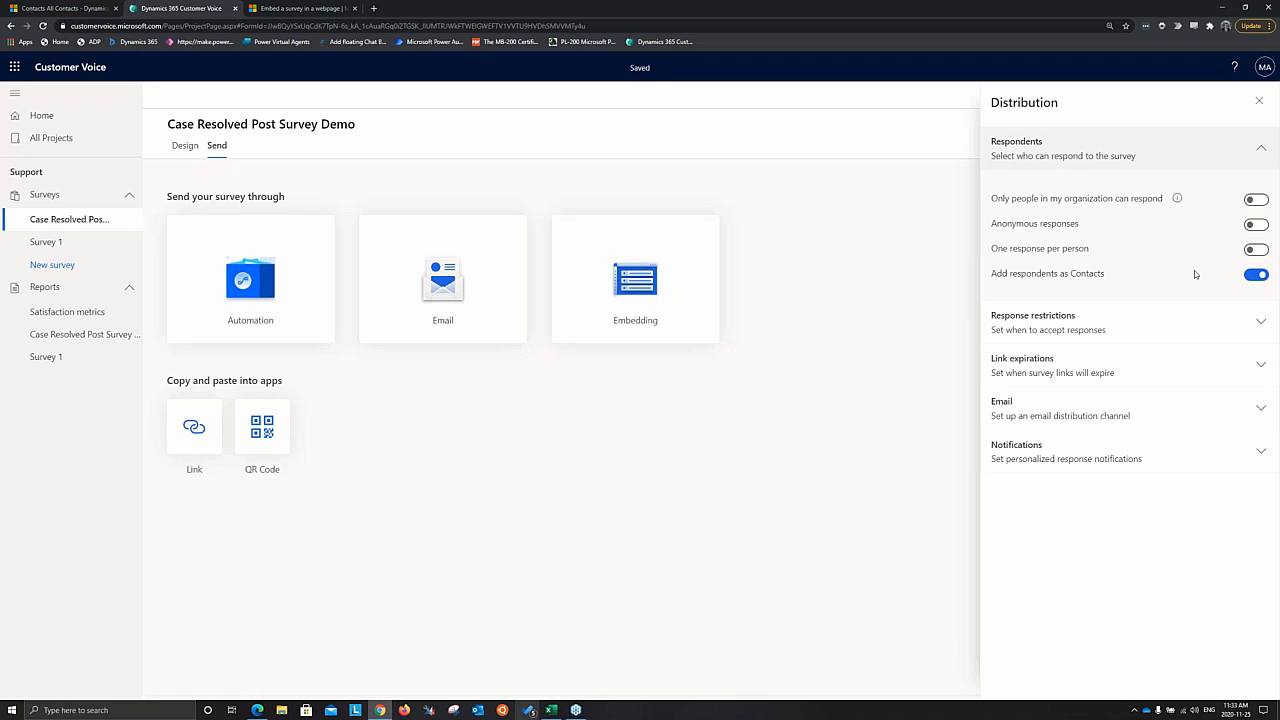
- Review the survey's response restrictions and its link expiration settings
click(1208, 332)
scroll(1081, 298, down, 1)
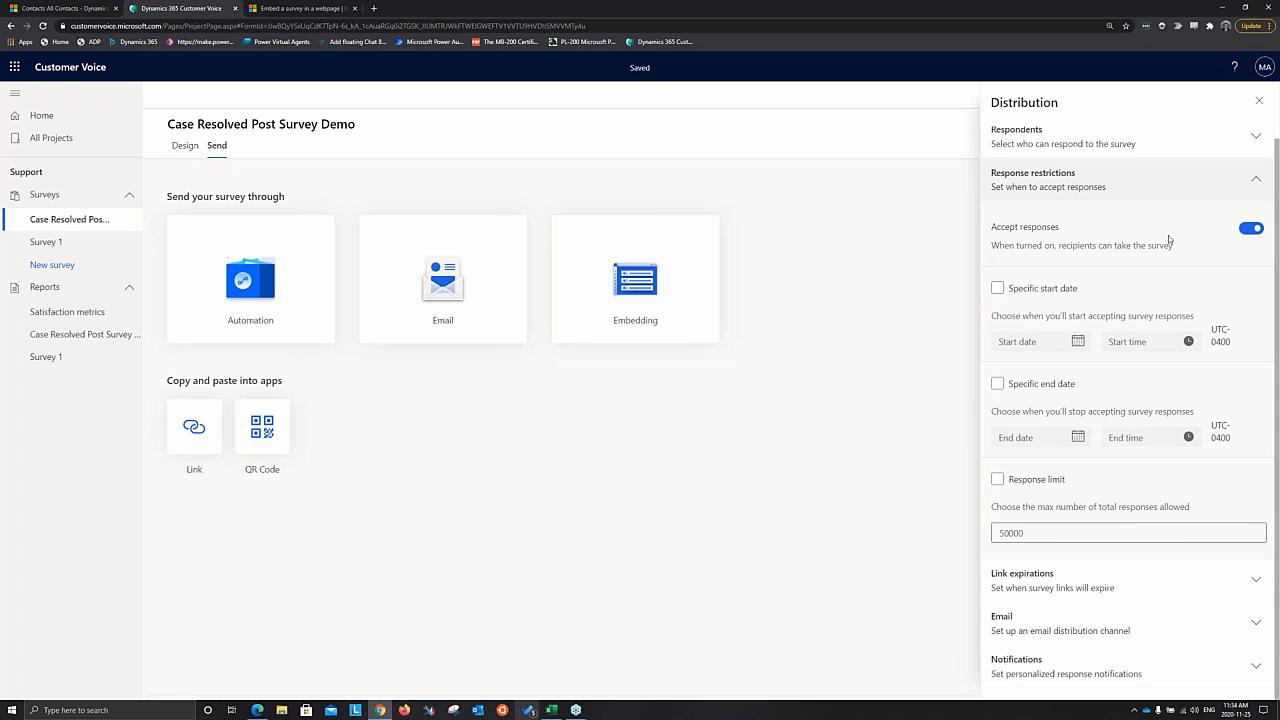
right_click(1110, 278)
click(1035, 243)
click(1255, 184)
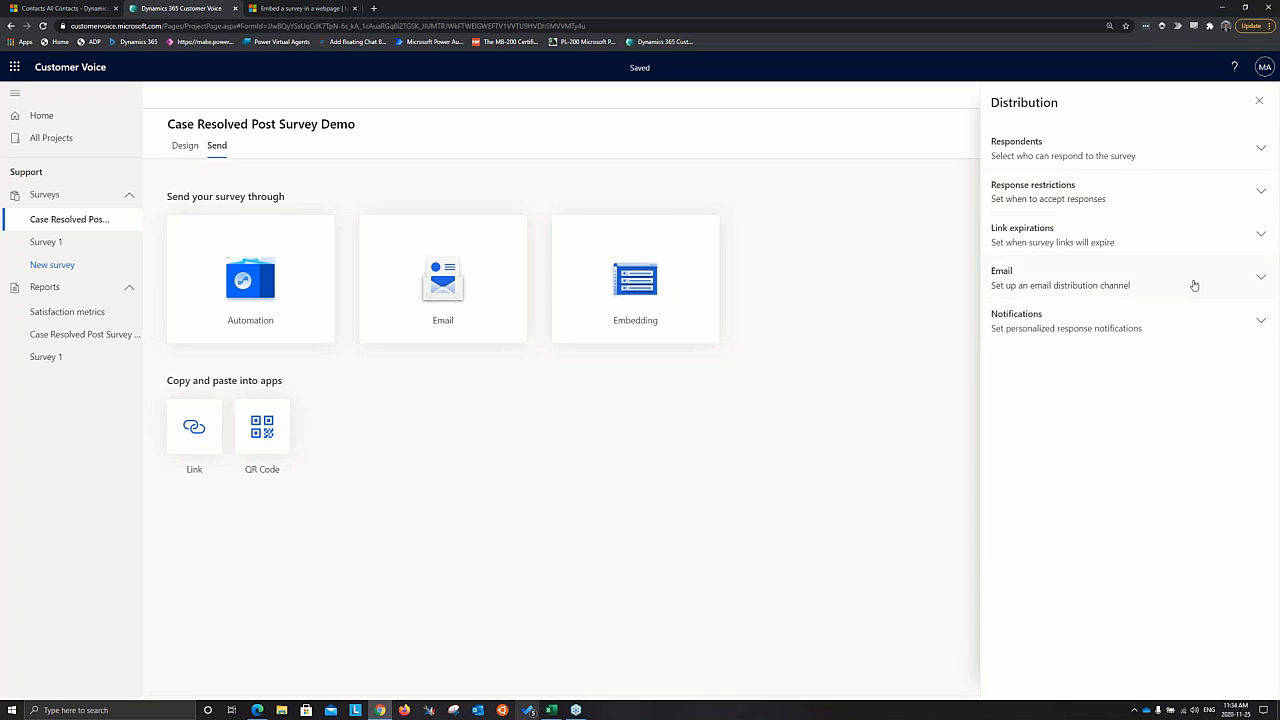
click(1251, 242)
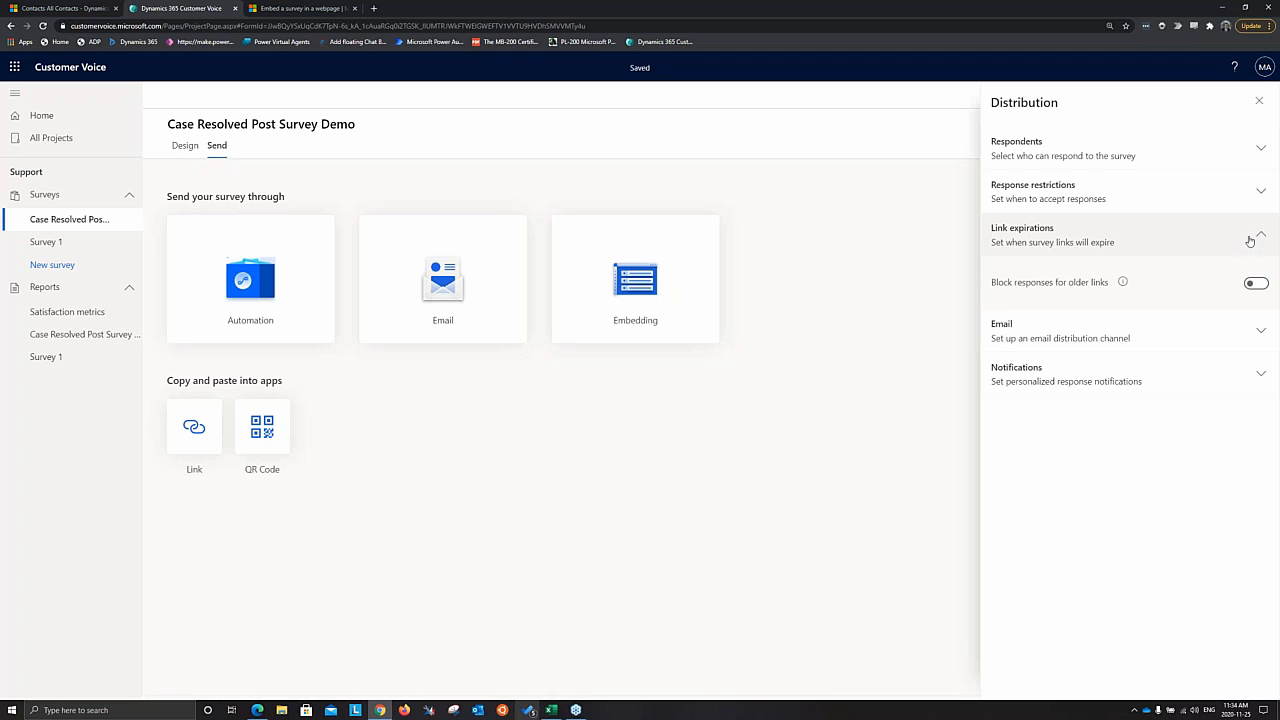
- Block responses for survey links older than 30 days in the link expiration settings
mouse_move(1122, 282)
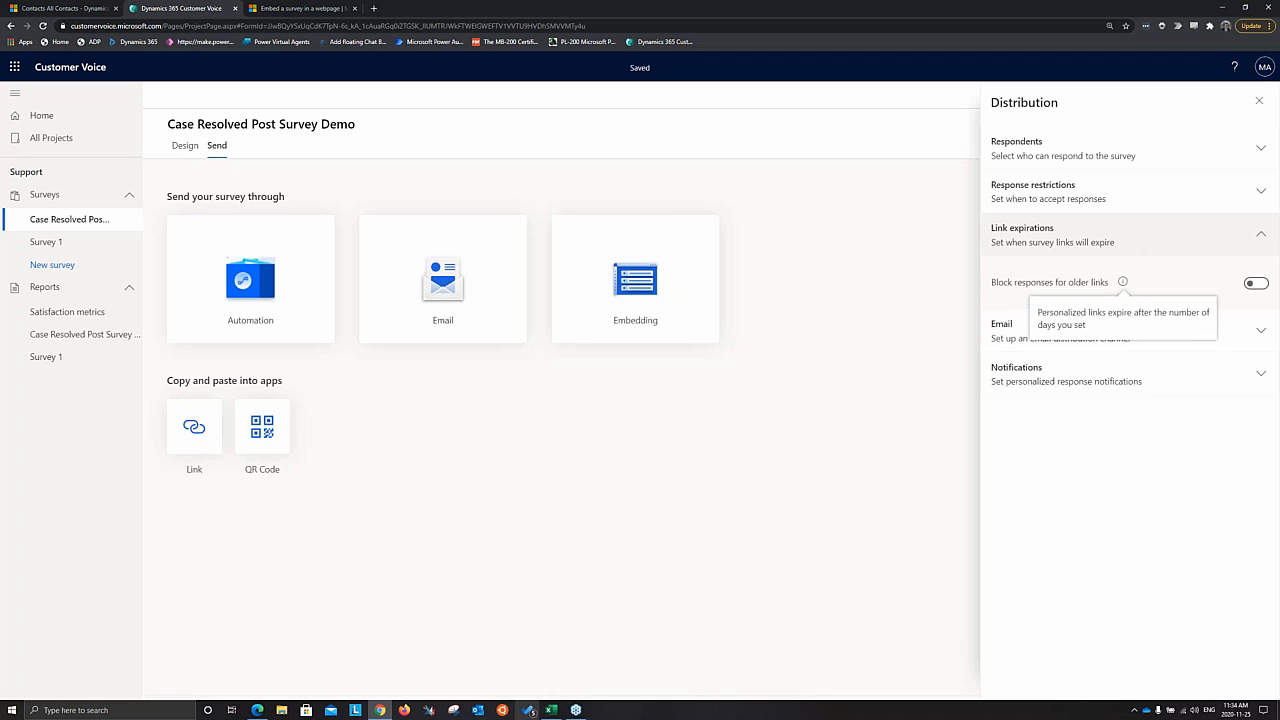
click(1255, 284)
click(1012, 328)
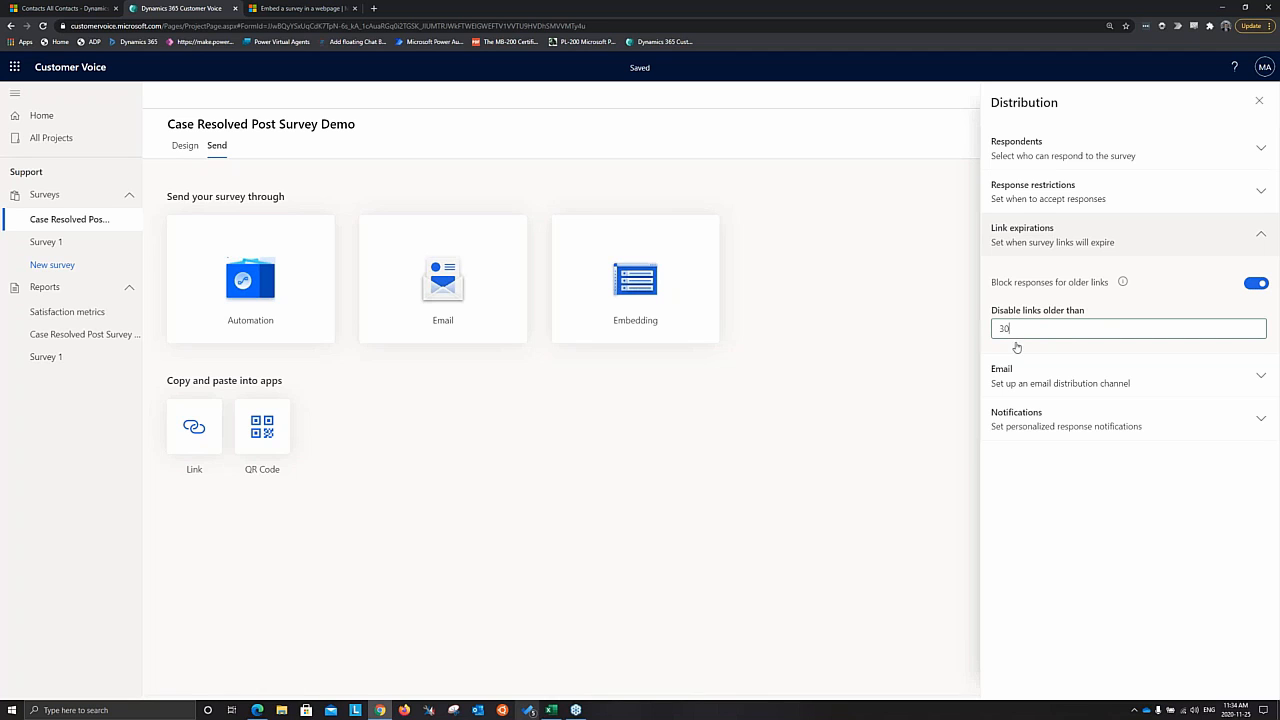
click(1183, 300)
click(1258, 233)
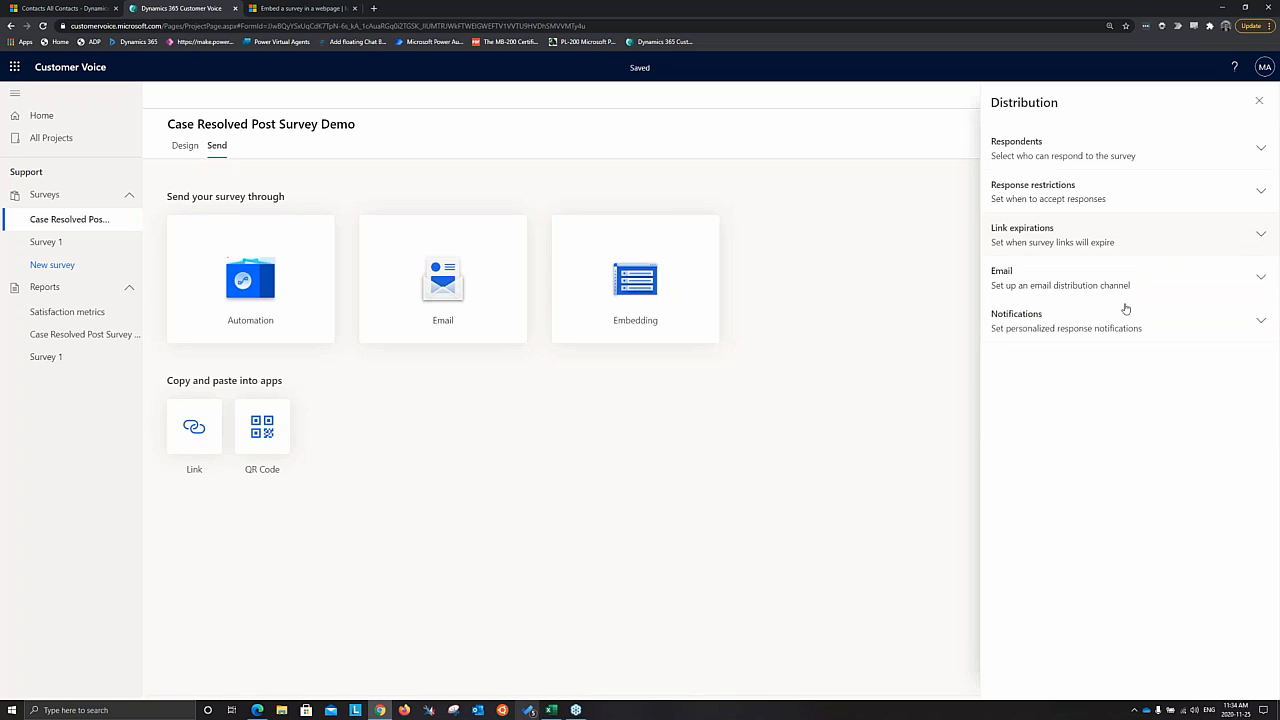
- Review the email sender and the response notification options, and close the distribution settings
click(1245, 298)
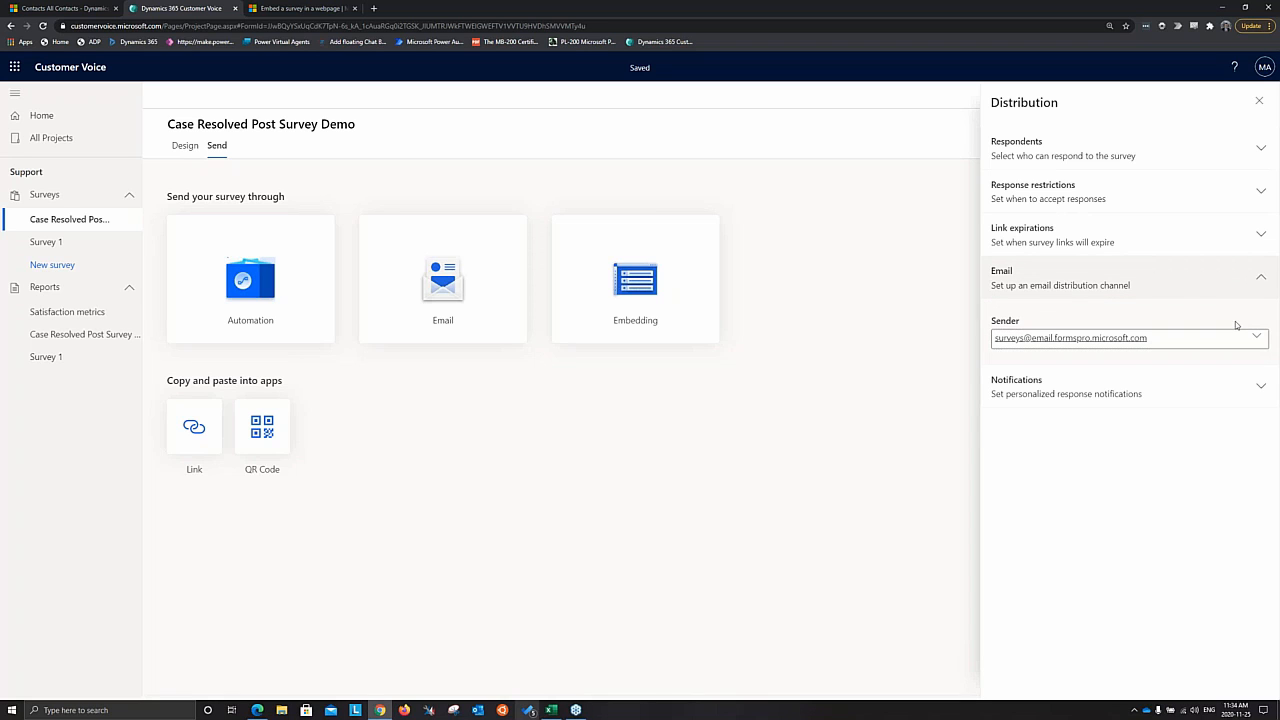
click(1183, 279)
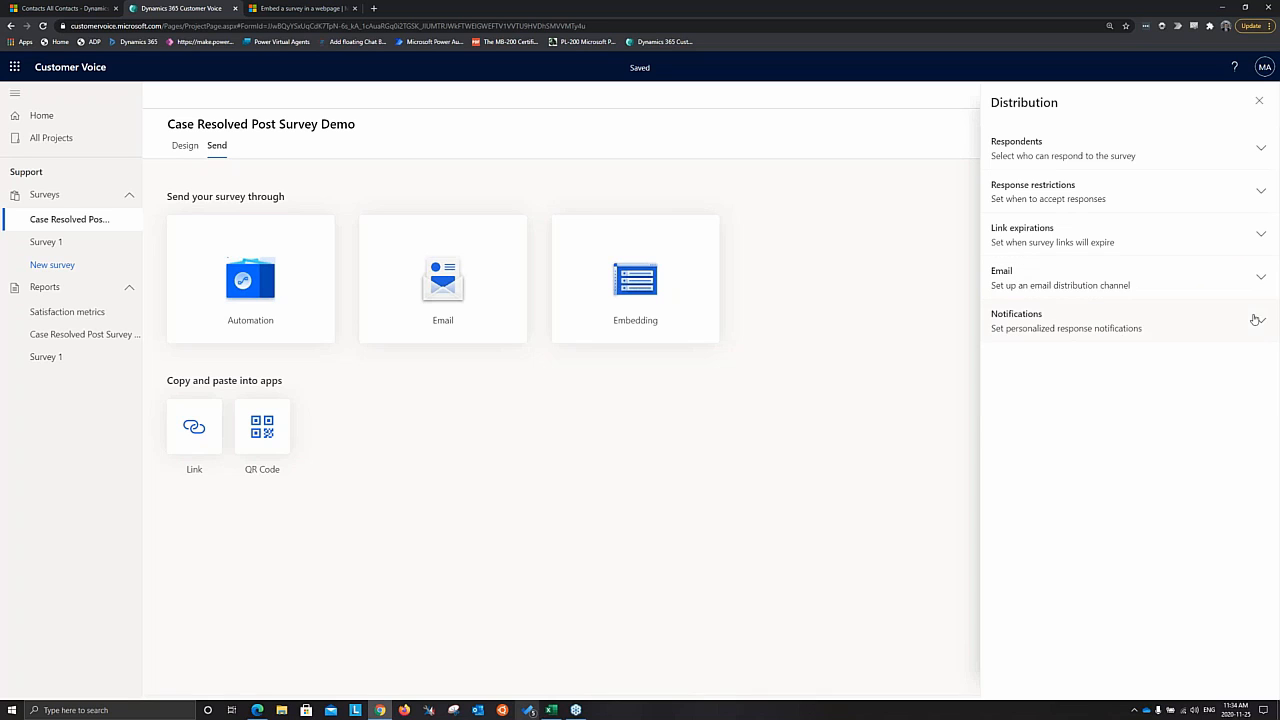
click(1252, 319)
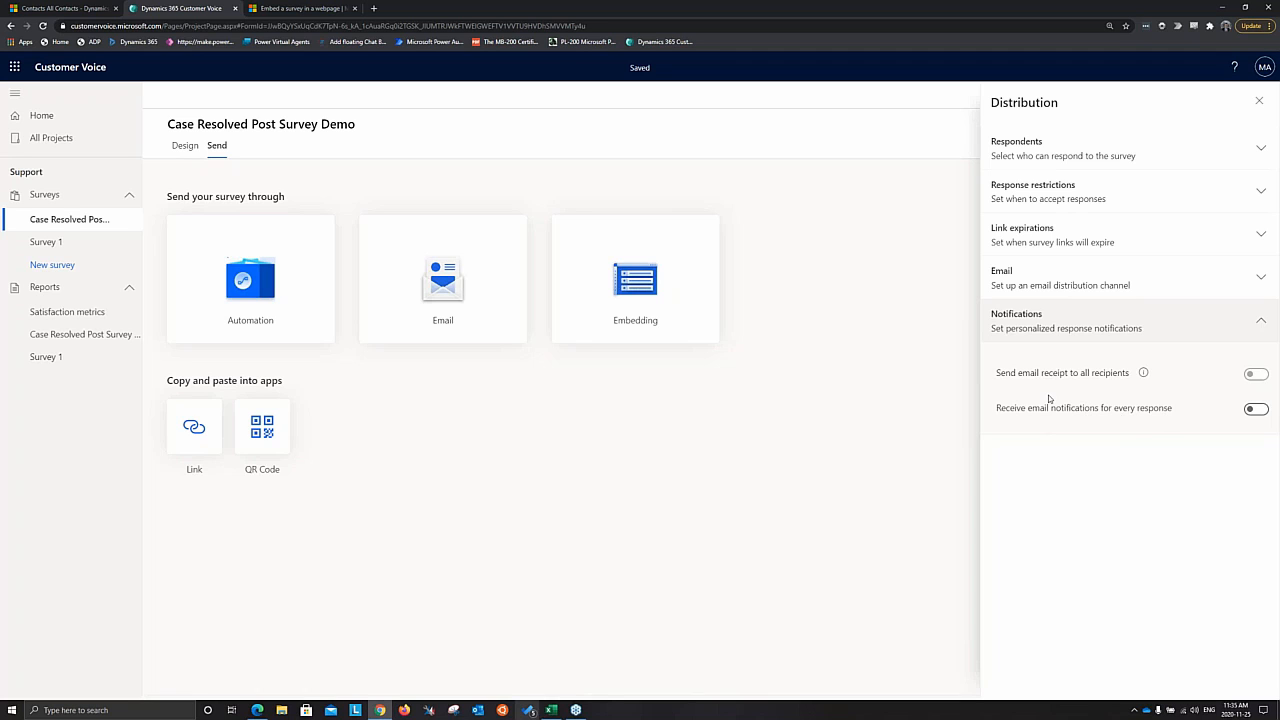
click(1260, 335)
click(1259, 101)
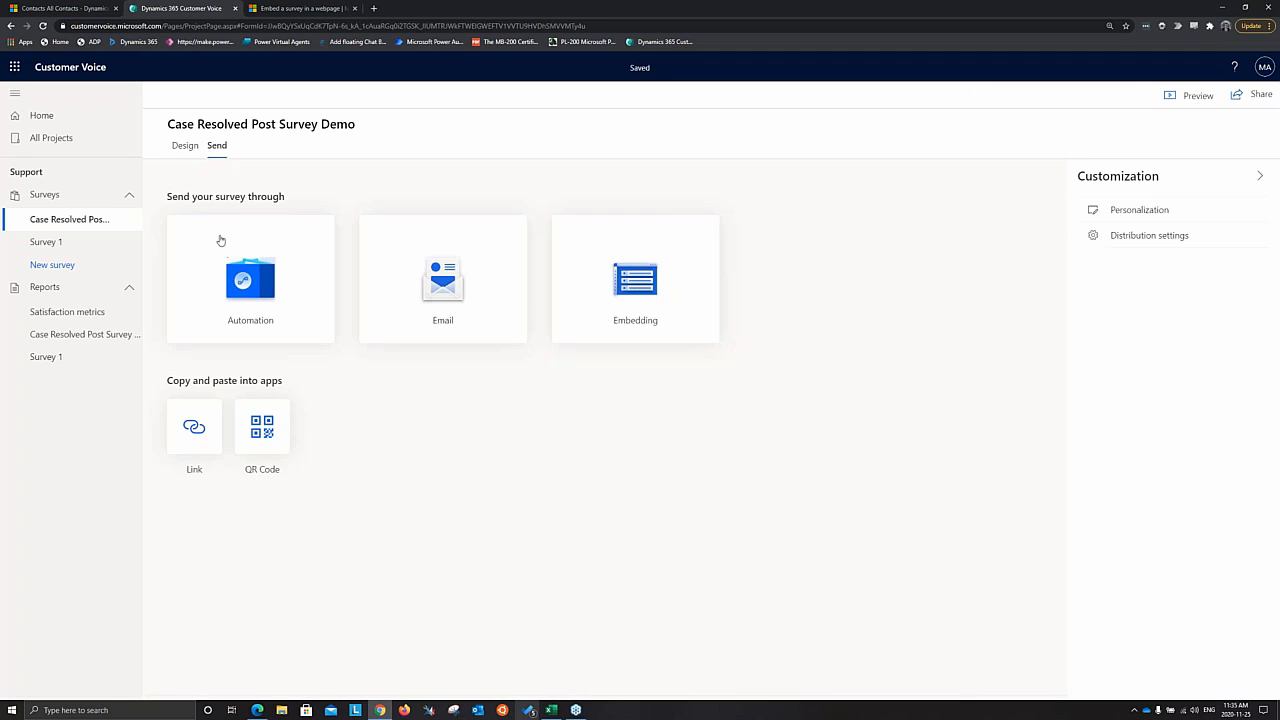
- Return to the design of the Case Resolved Post Survey Demo, look over its questions and start a new branching rule
click(86, 221)
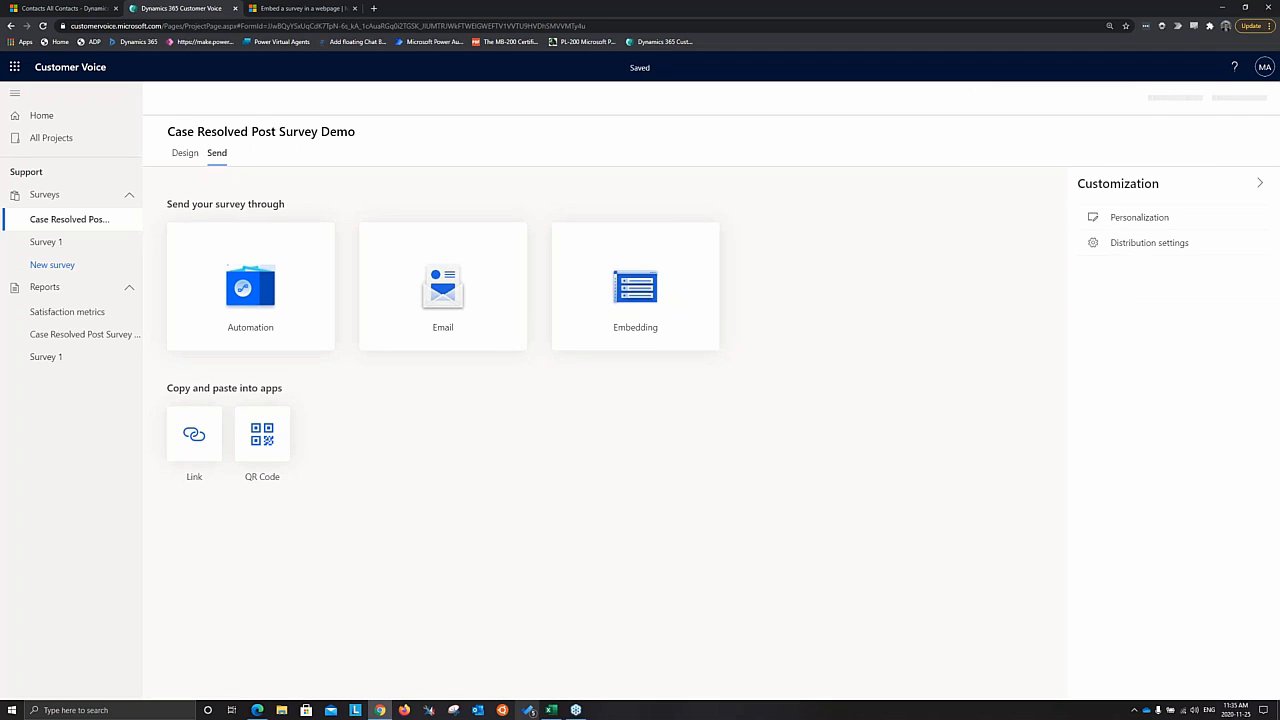
click(1260, 183)
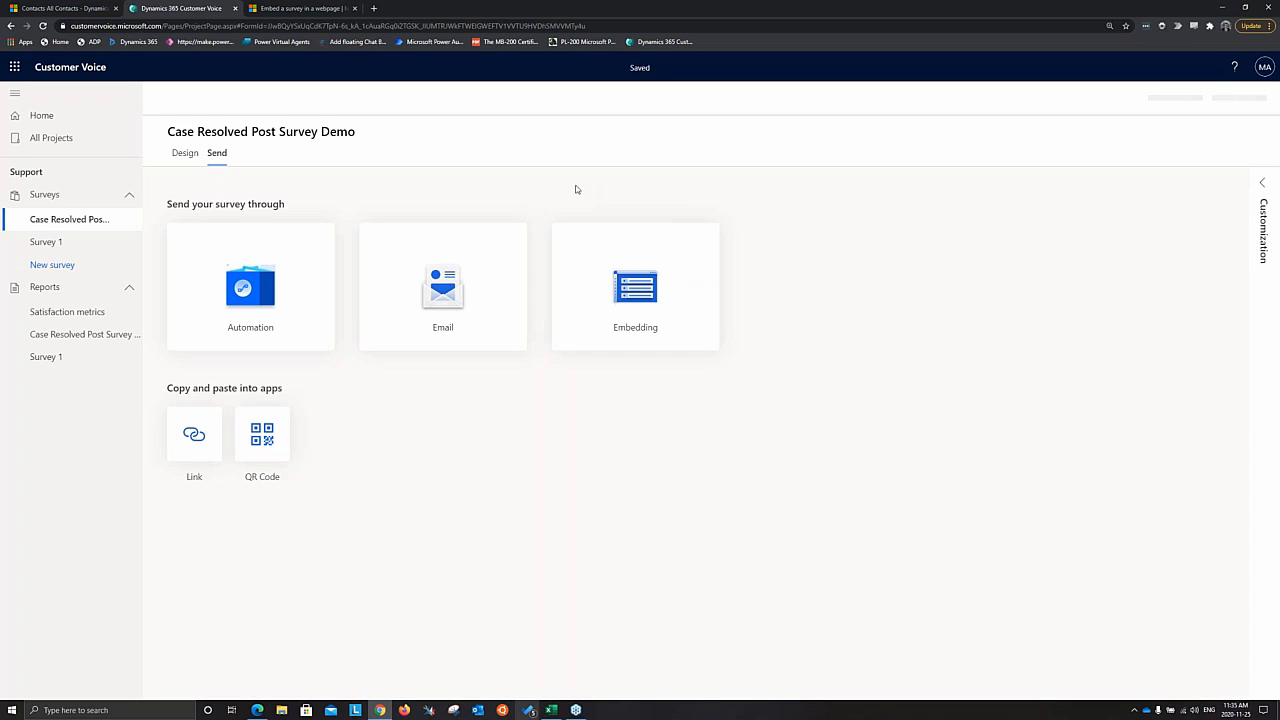
click(186, 153)
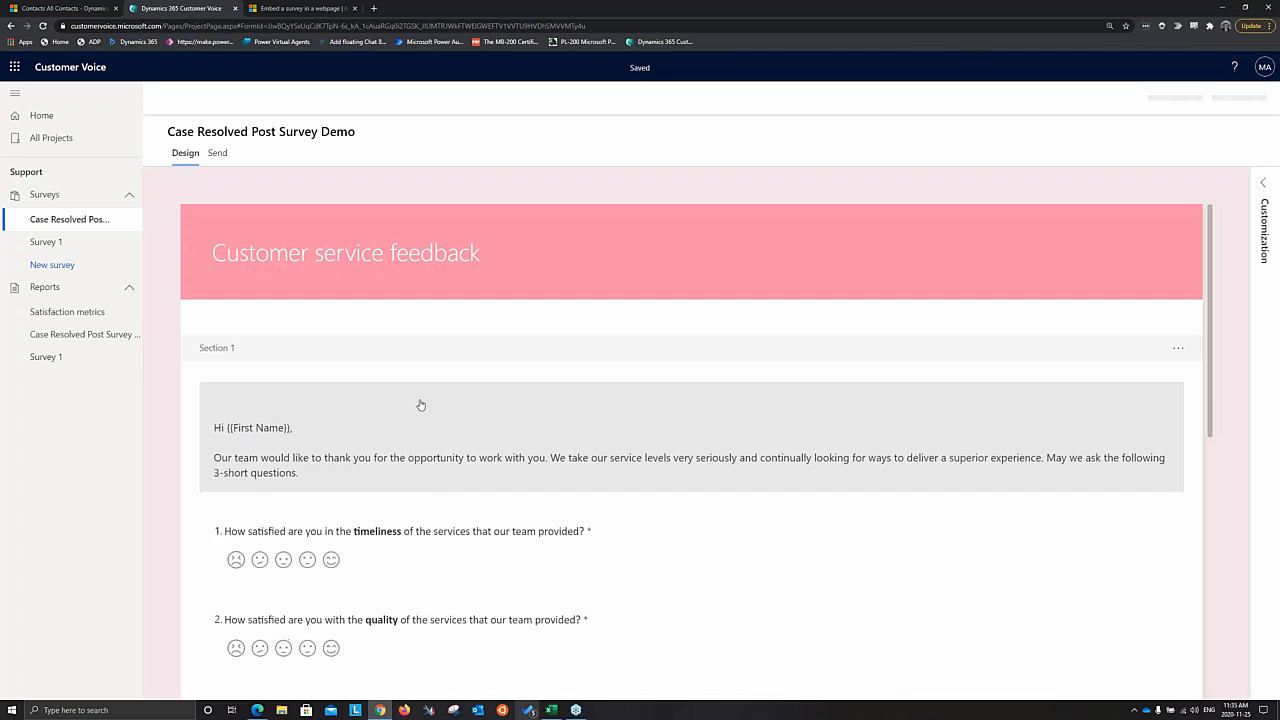
scroll(389, 412, down, 5)
scroll(389, 412, up, 5)
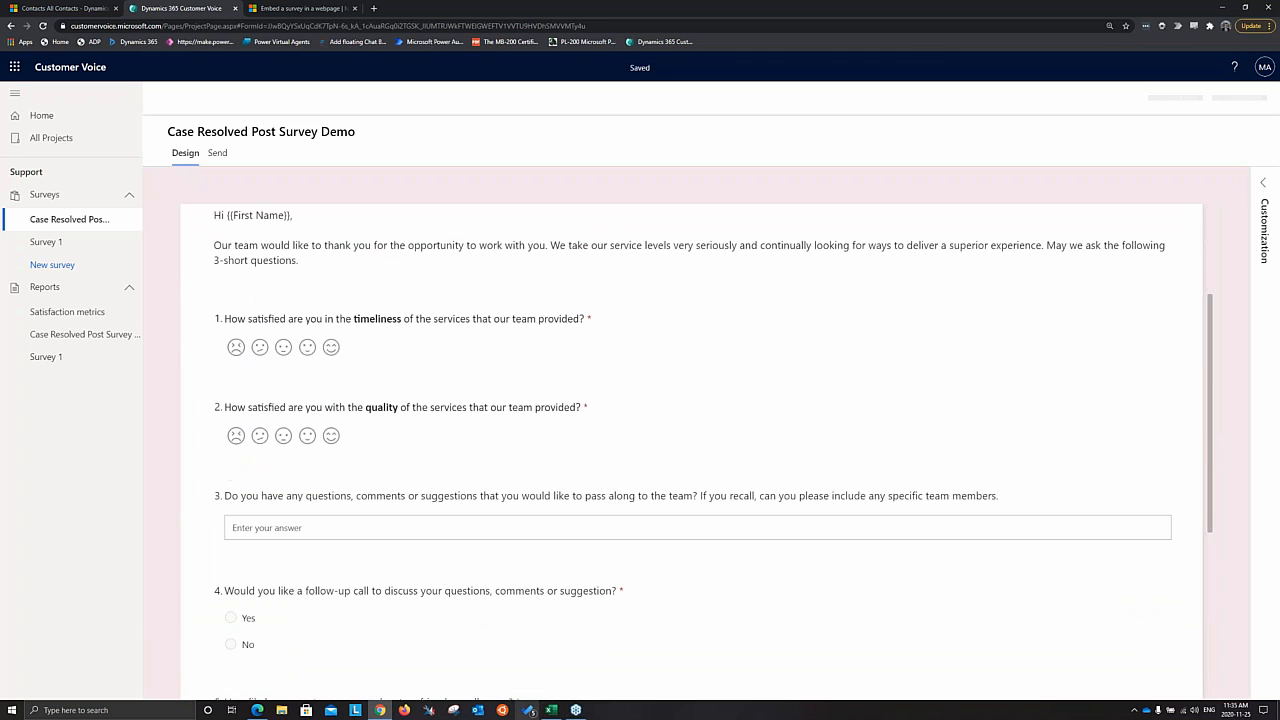
click(1263, 190)
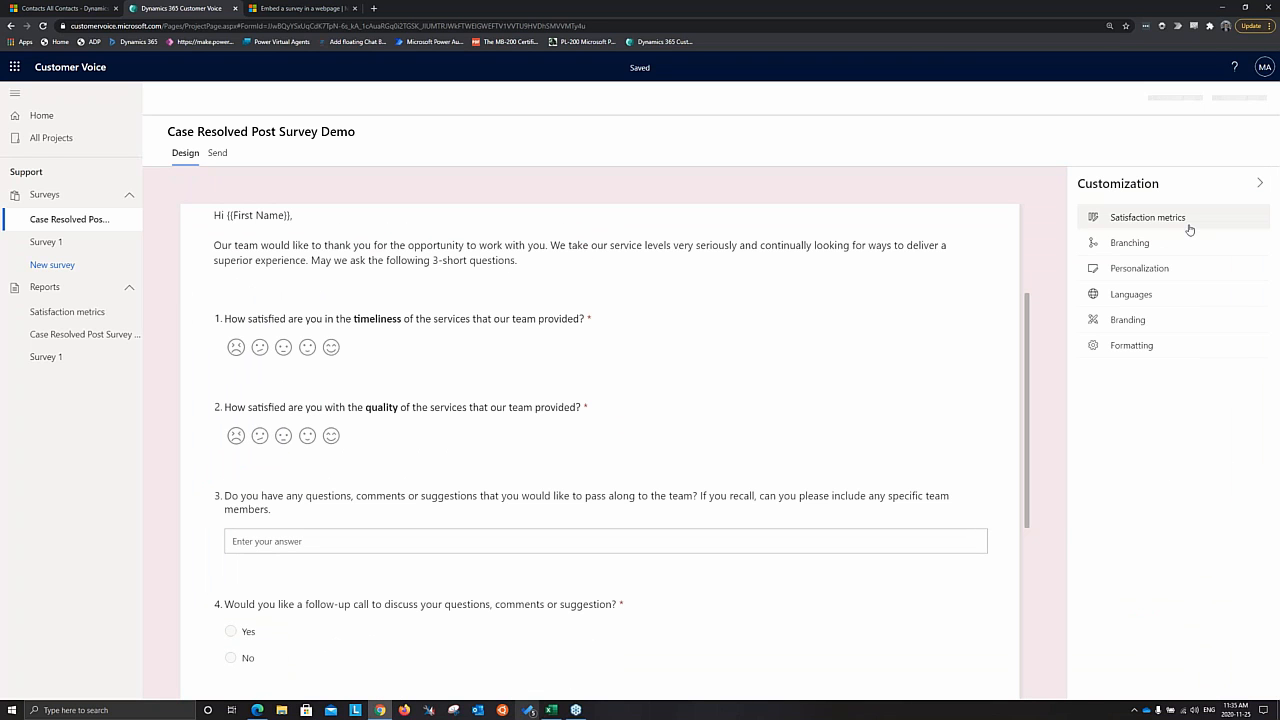
click(1129, 244)
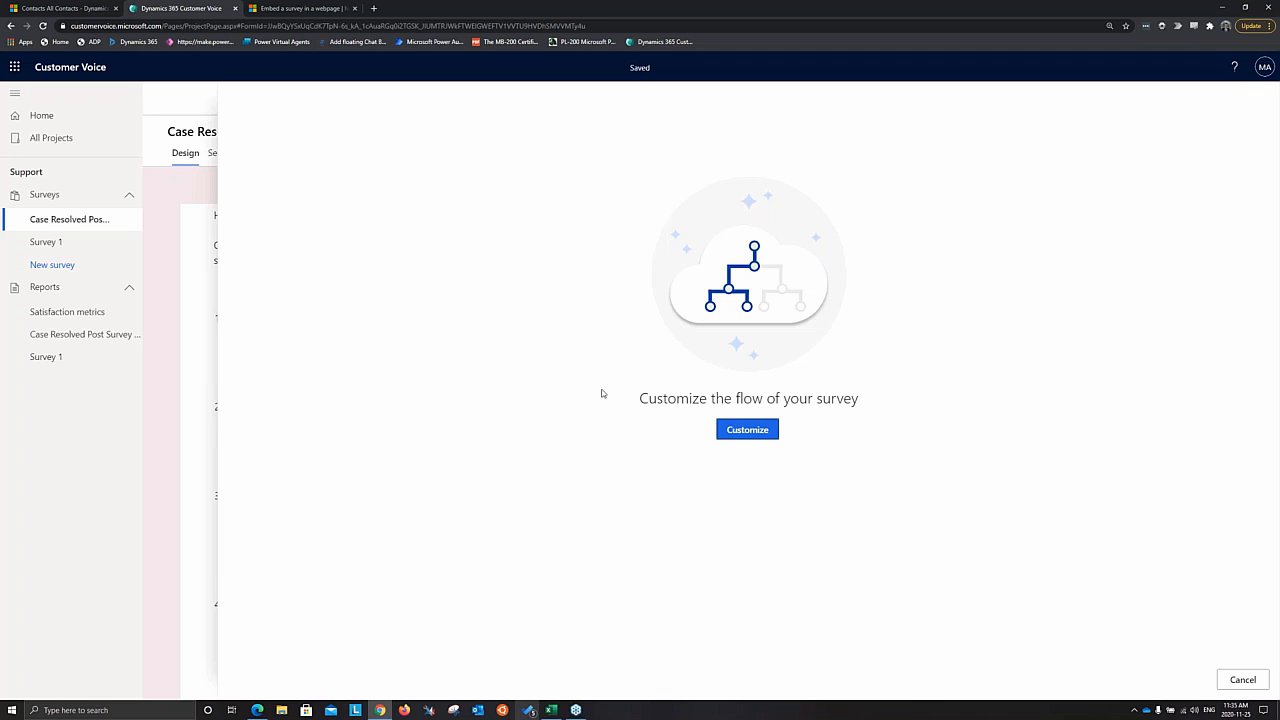
click(745, 429)
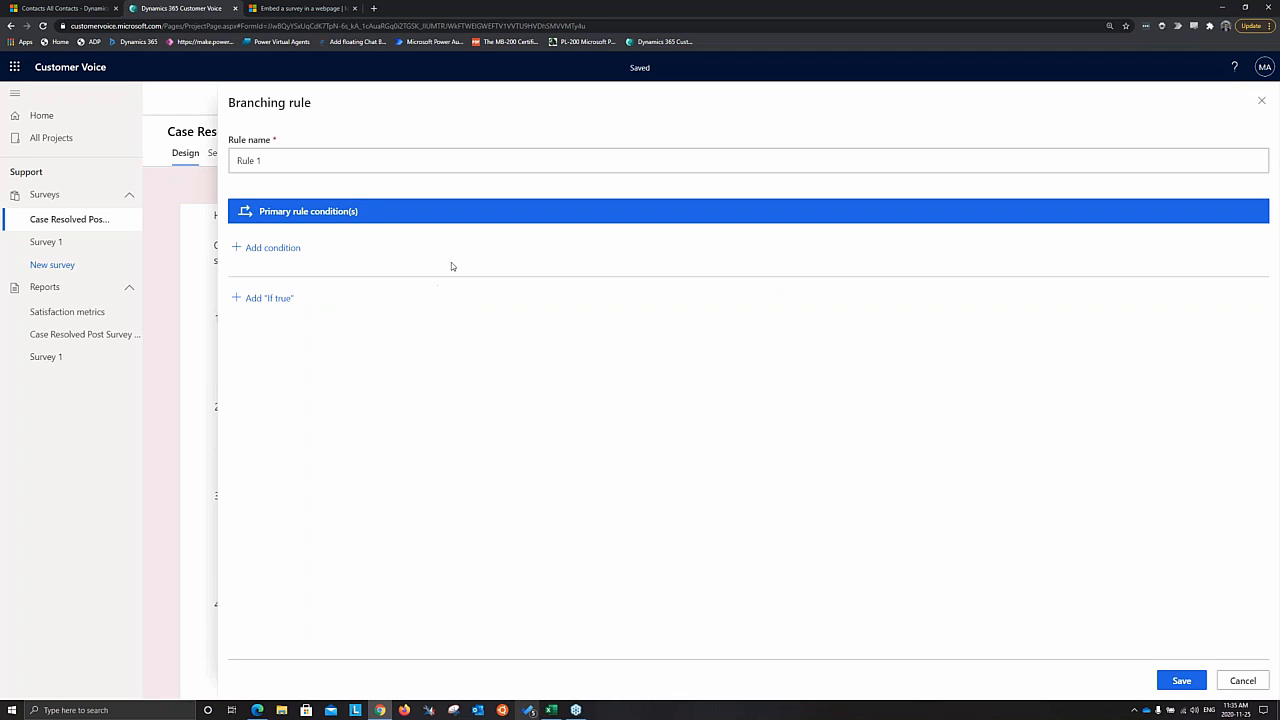
- Add a condition to the branching rule based on the question about satisfaction with the timeliness of the services
click(293, 249)
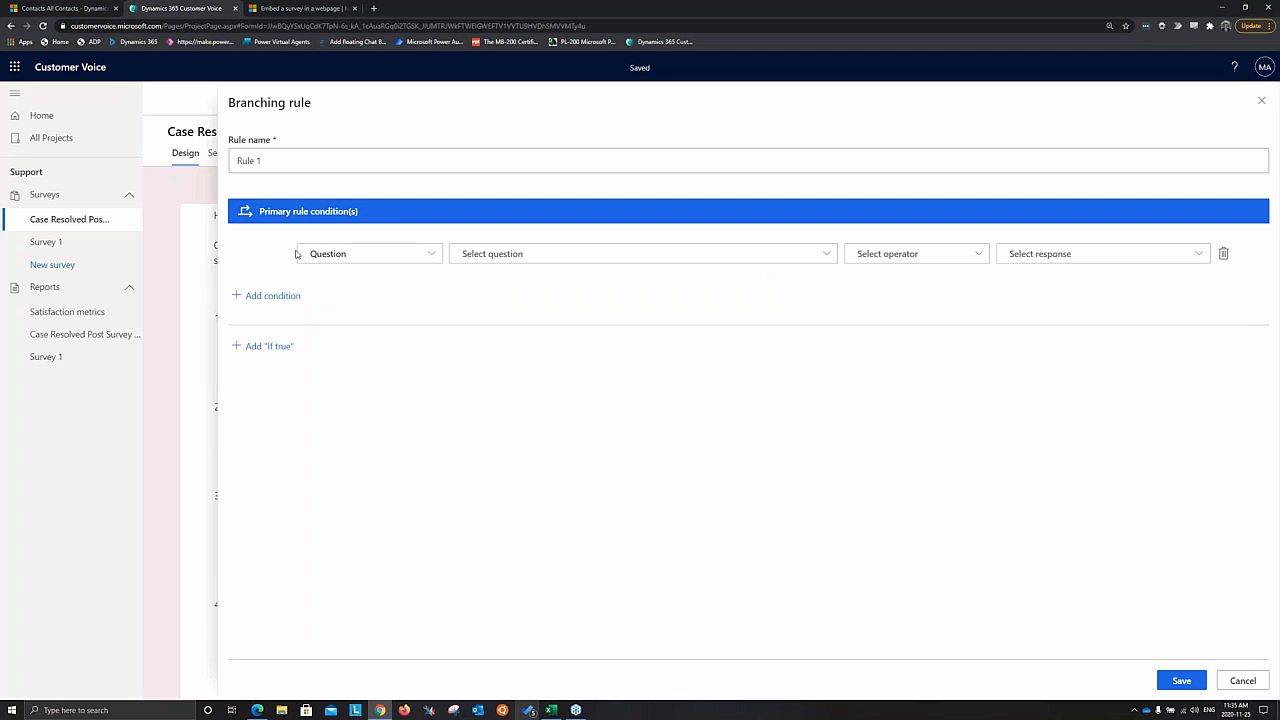
click(422, 247)
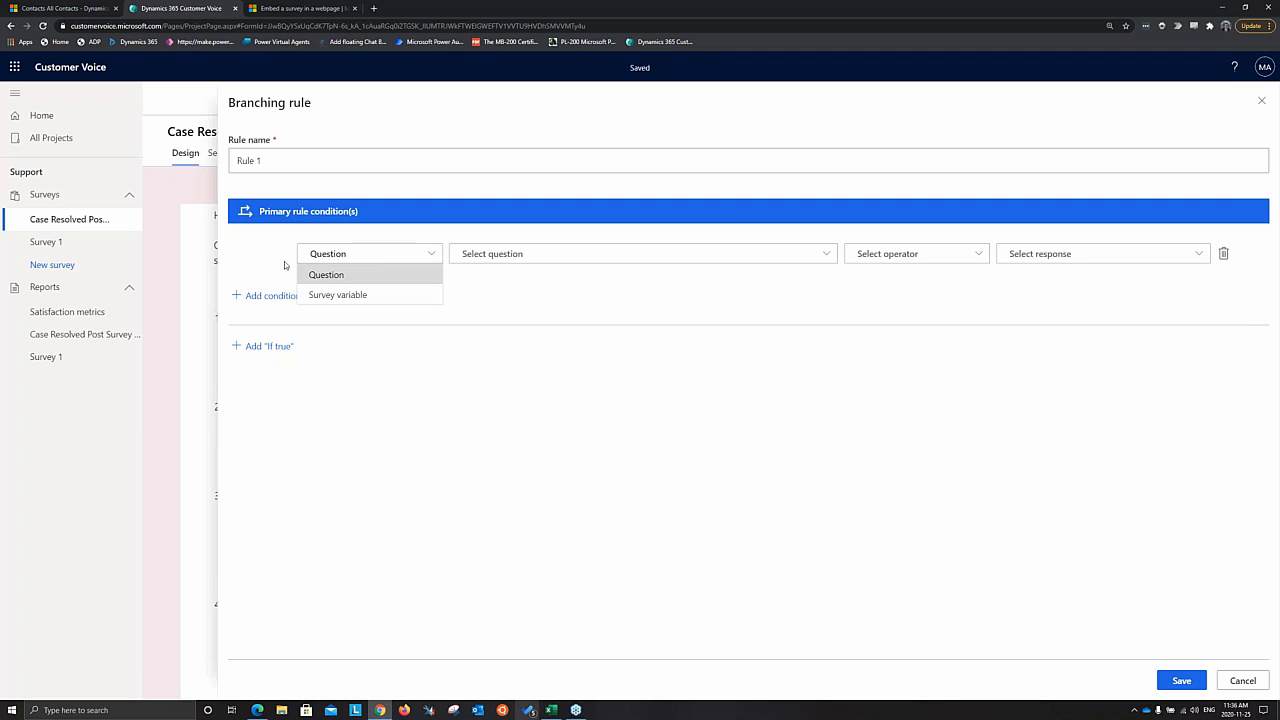
click(336, 274)
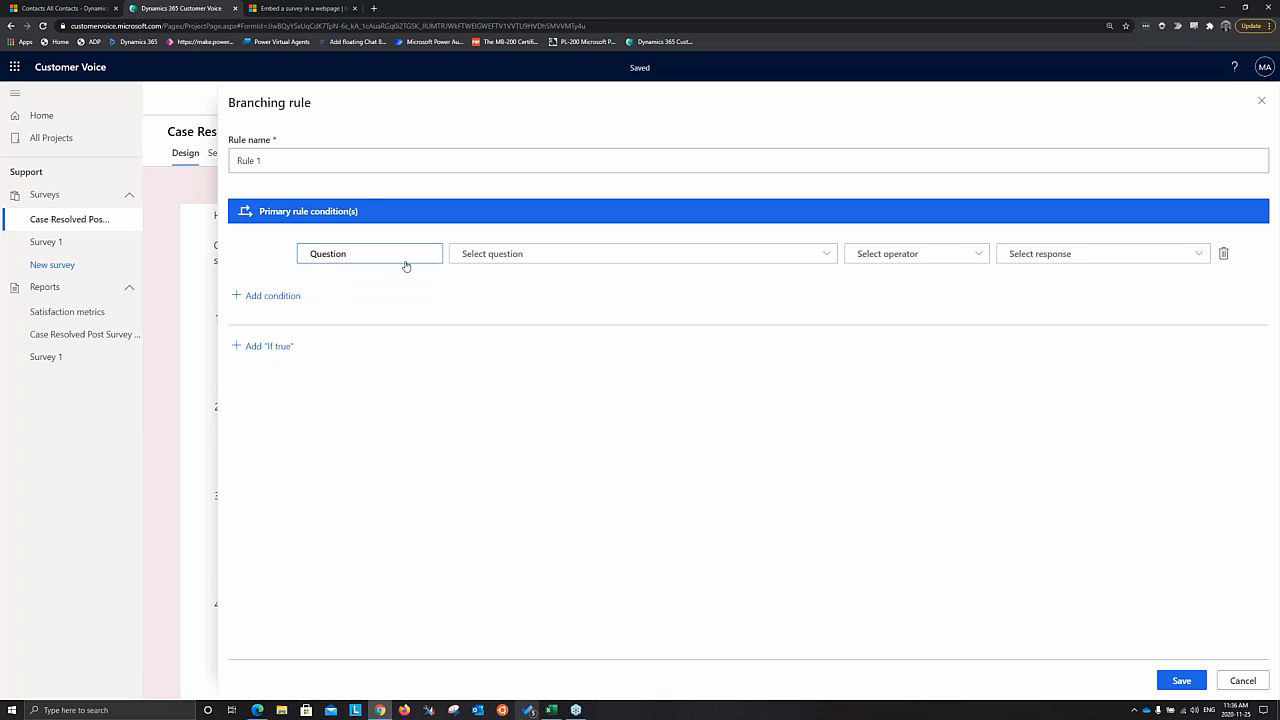
click(503, 258)
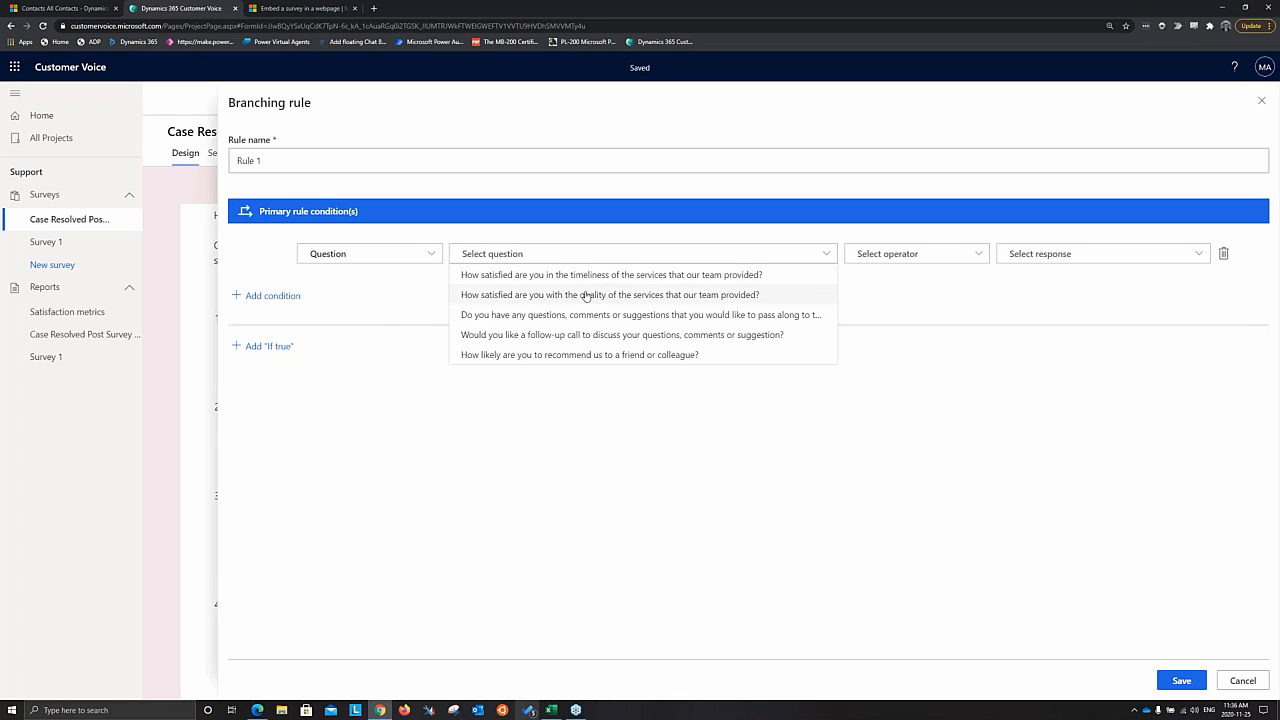
click(623, 285)
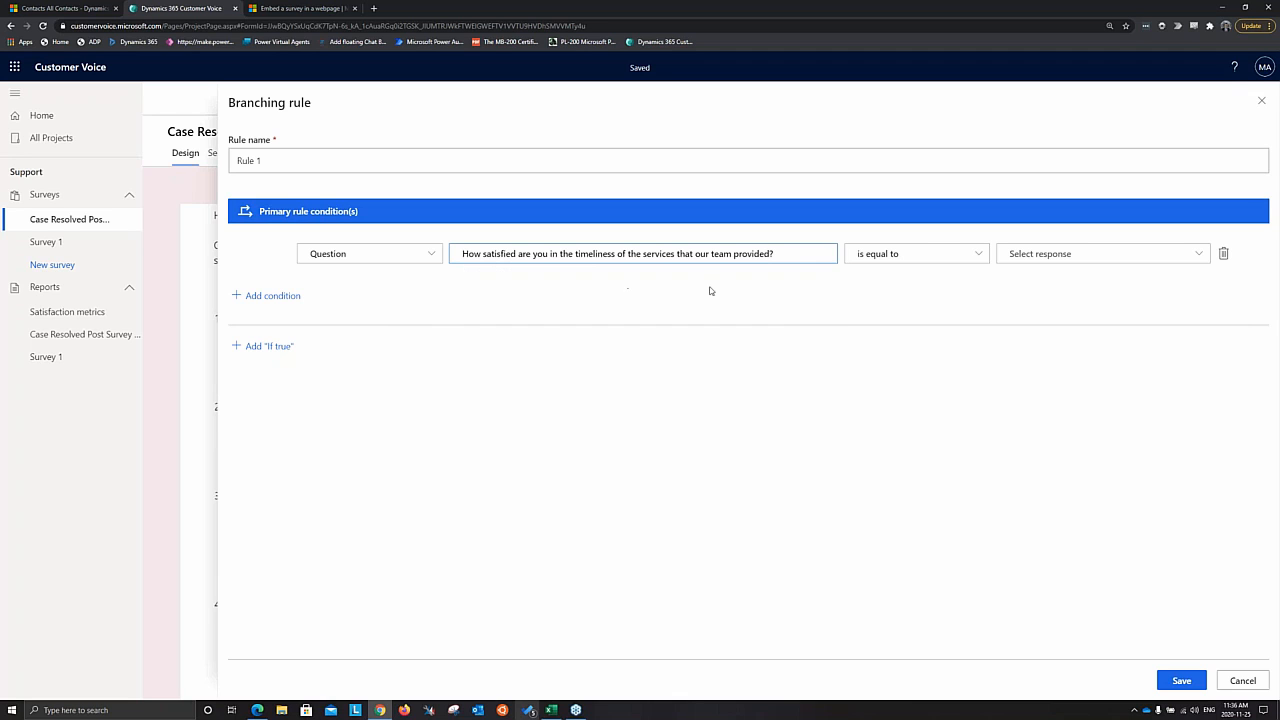
- Set the timeliness condition to "is less than" 3
click(868, 256)
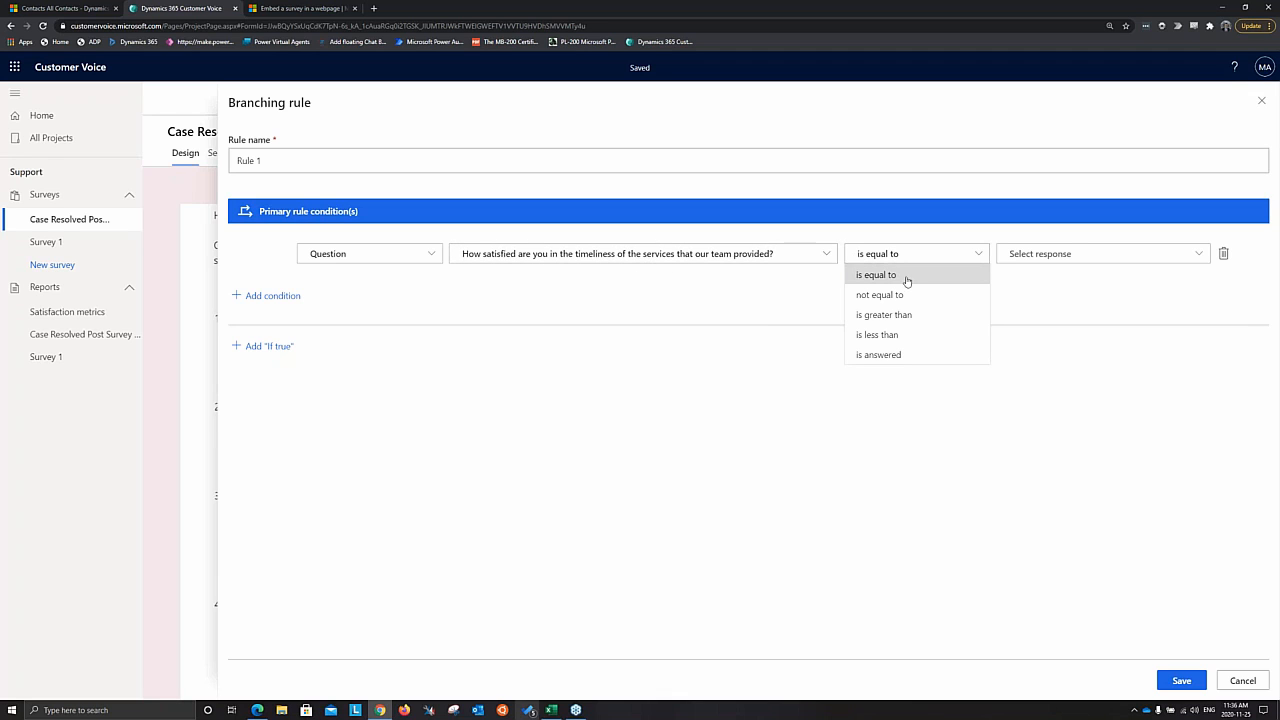
click(903, 335)
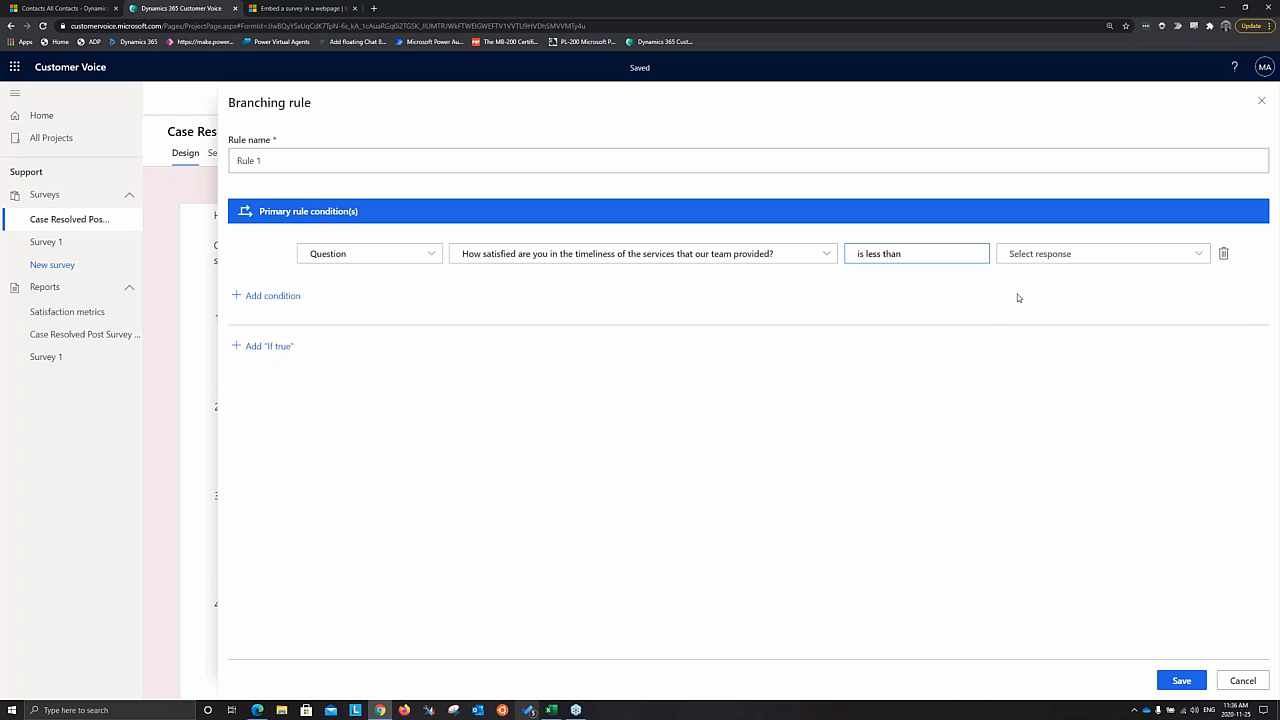
click(1088, 256)
click(1083, 313)
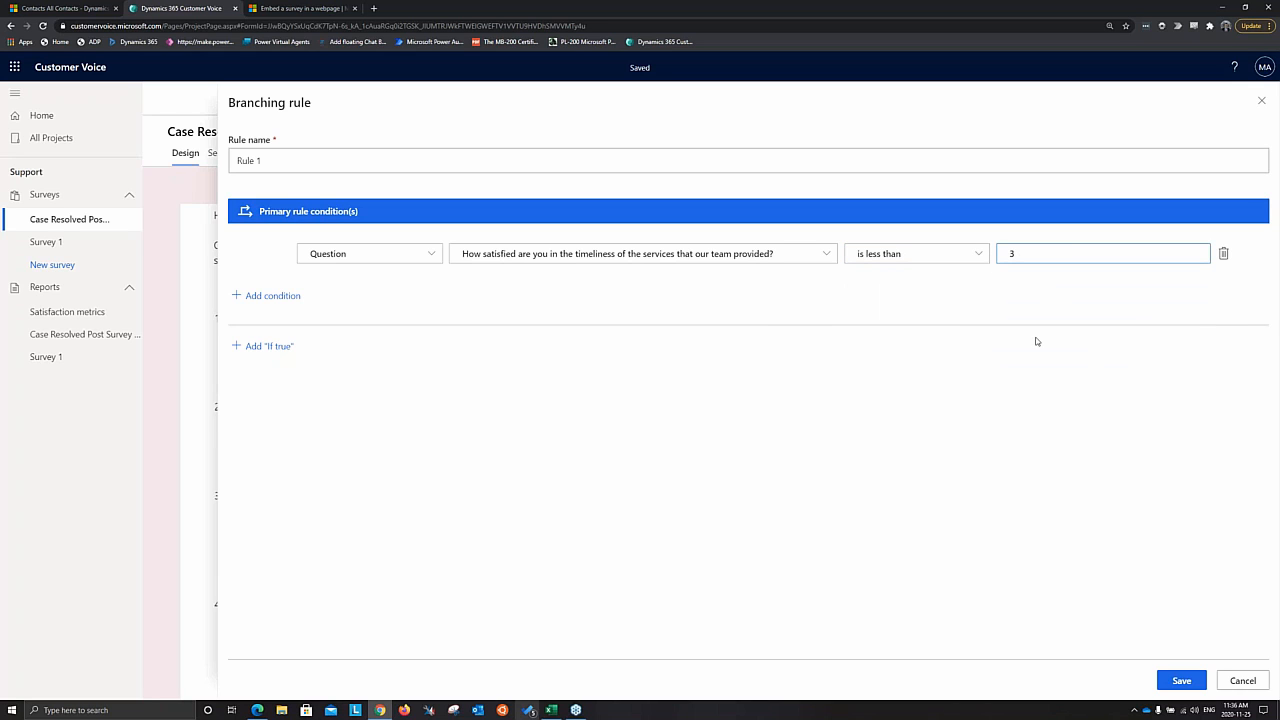
click(912, 258)
click(822, 295)
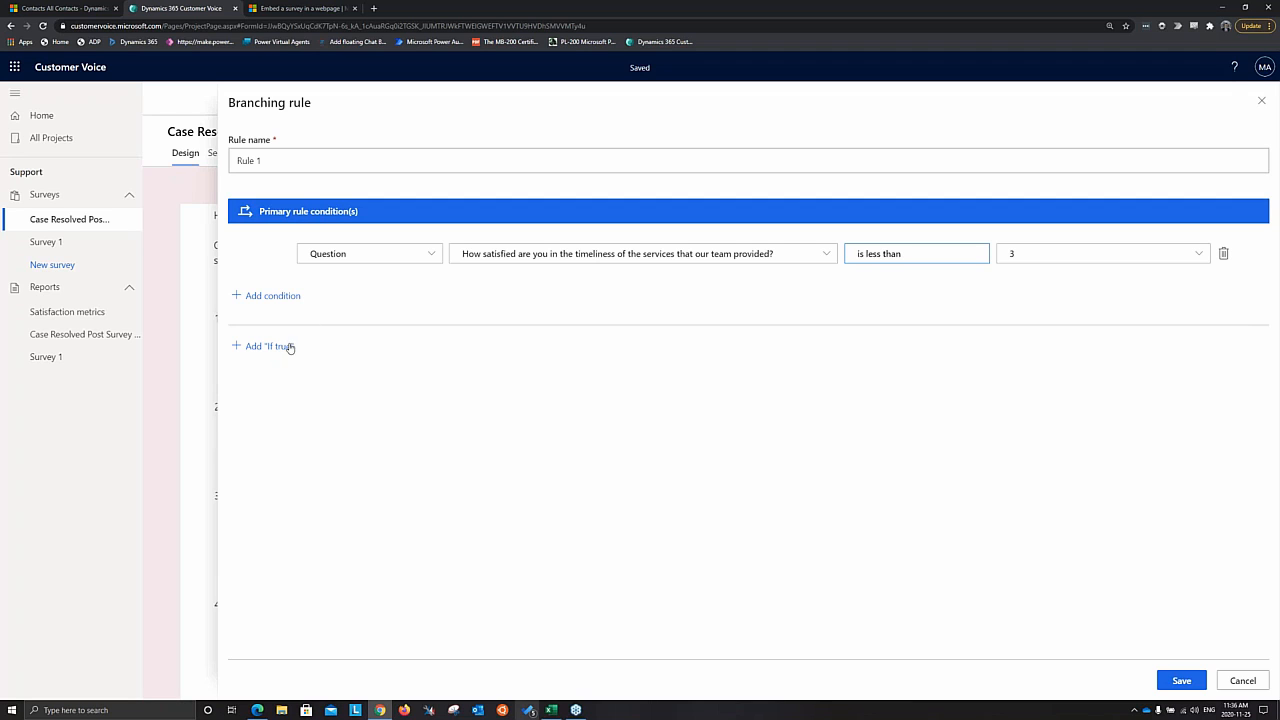
- Add an "If true" branch with an action row to the rule and keep the rule open for editing
click(293, 348)
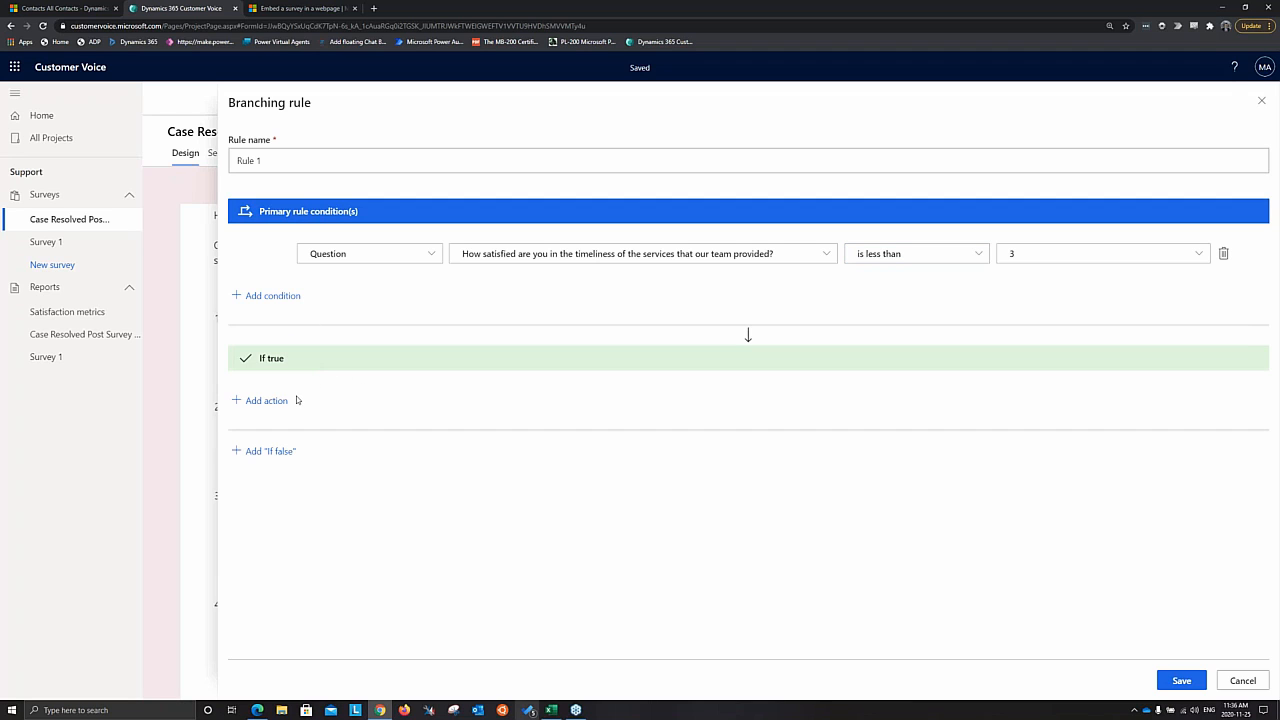
click(289, 401)
click(364, 403)
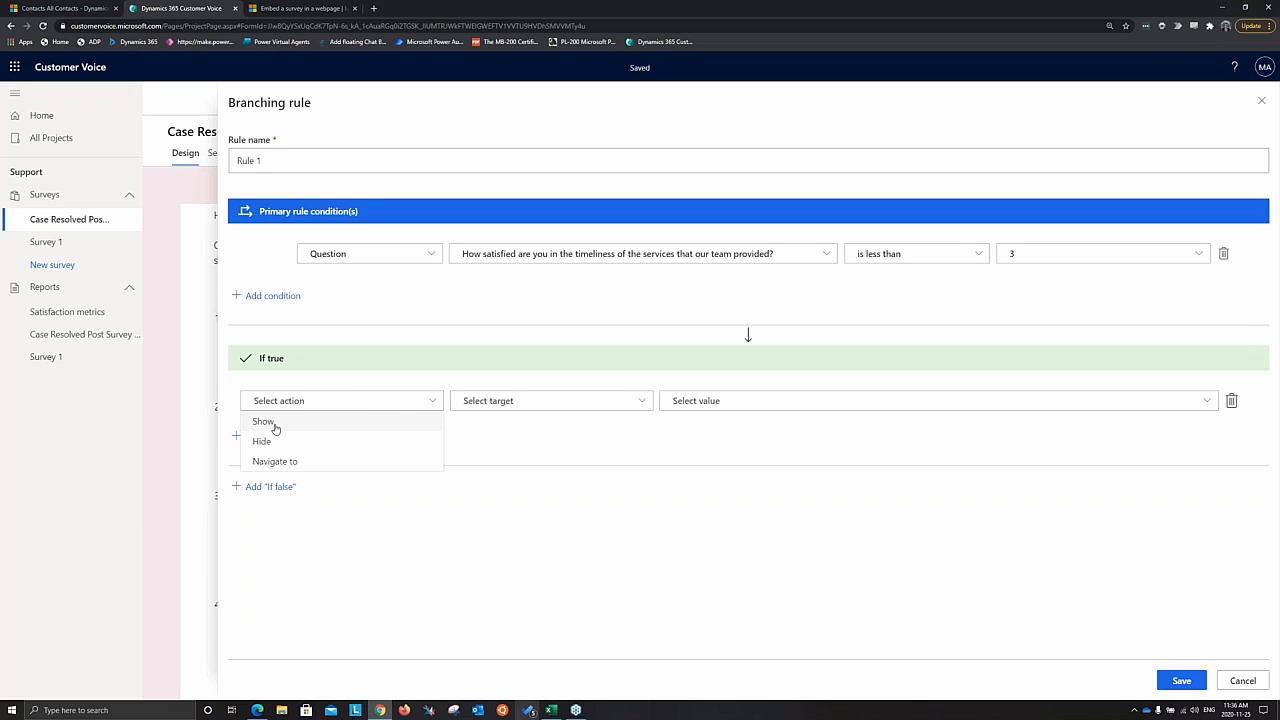
click(207, 402)
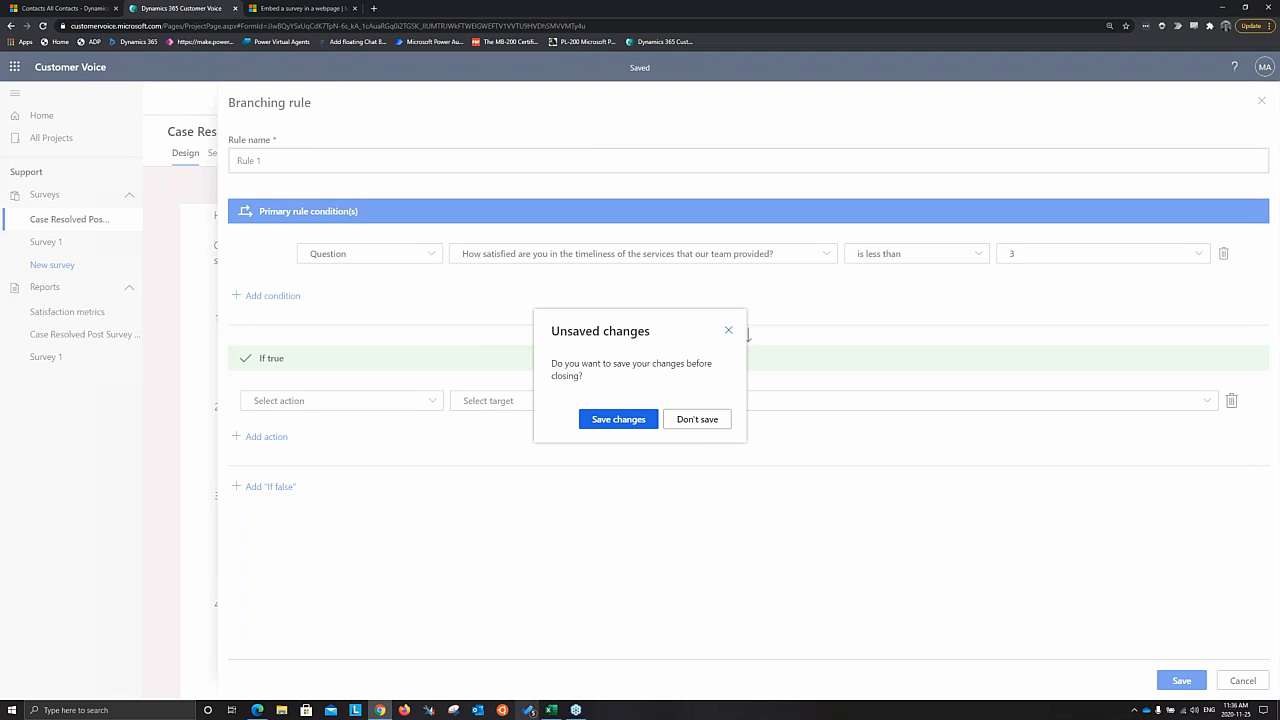
click(729, 330)
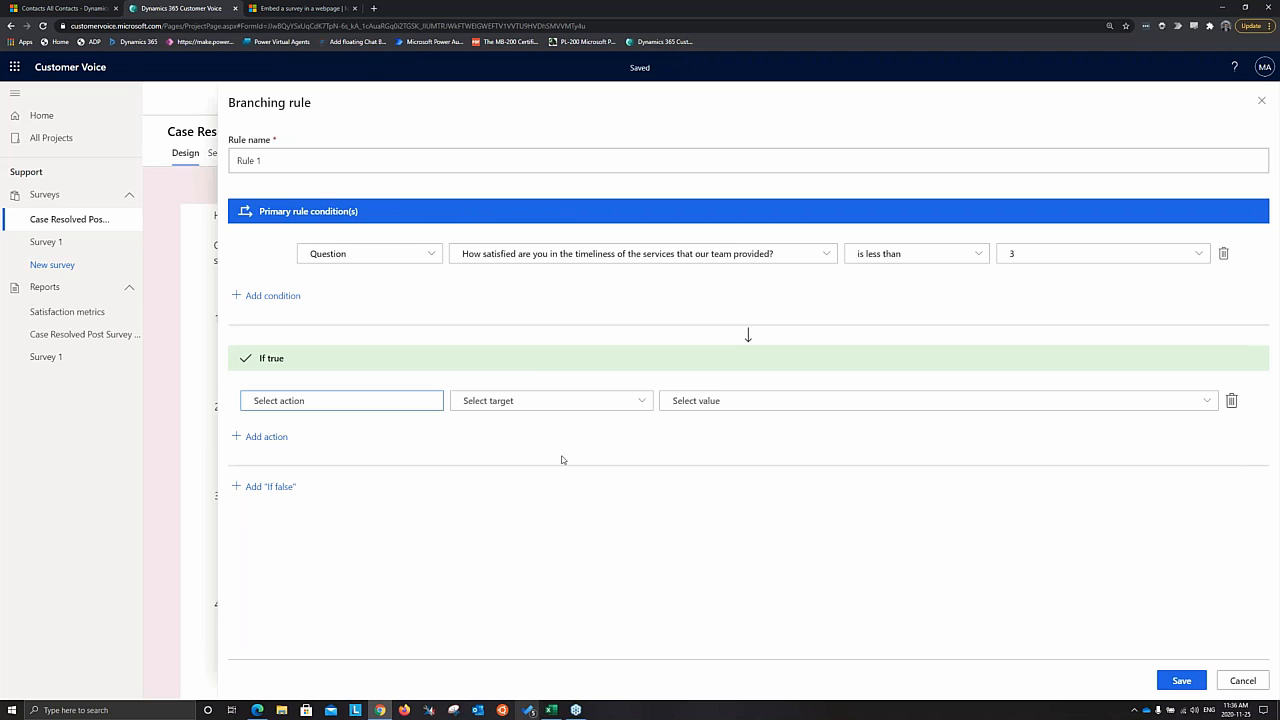
- Set the "If true" action to show the question asking for questions, comments or suggestions for the team
click(336, 404)
click(281, 422)
click(521, 404)
click(437, 399)
click(423, 403)
click(319, 421)
click(560, 402)
click(508, 424)
click(735, 405)
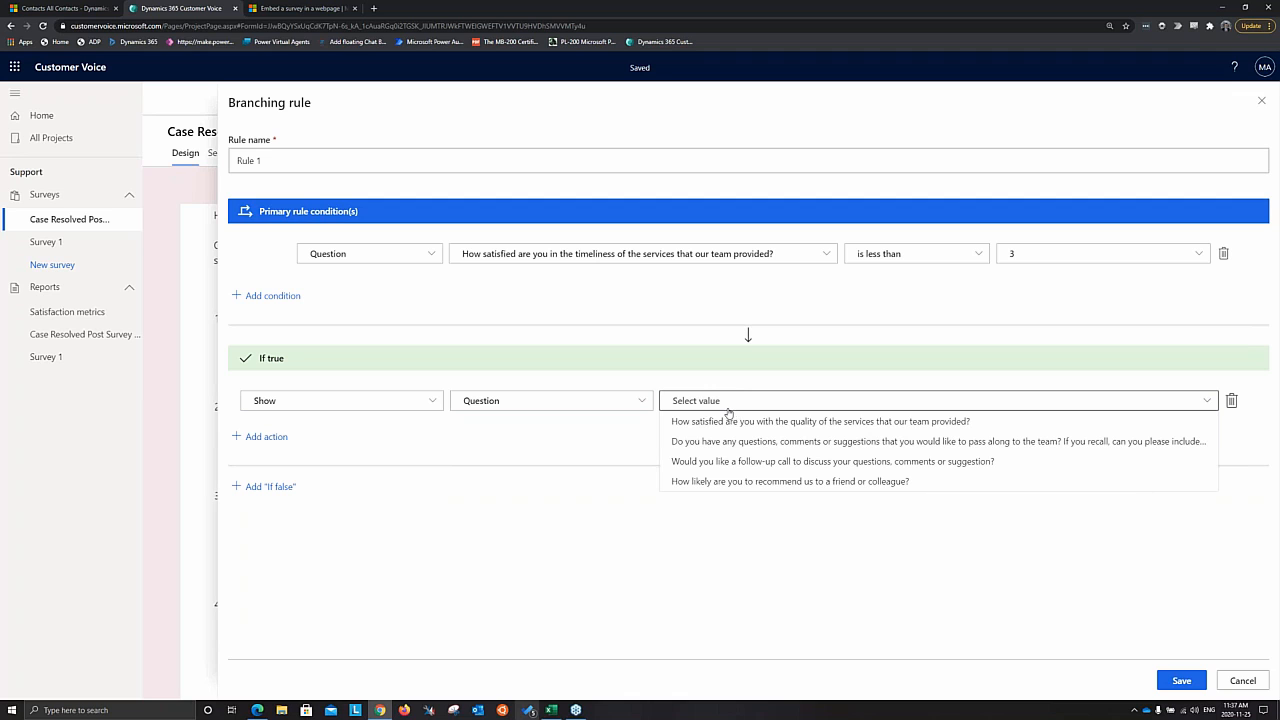
click(712, 441)
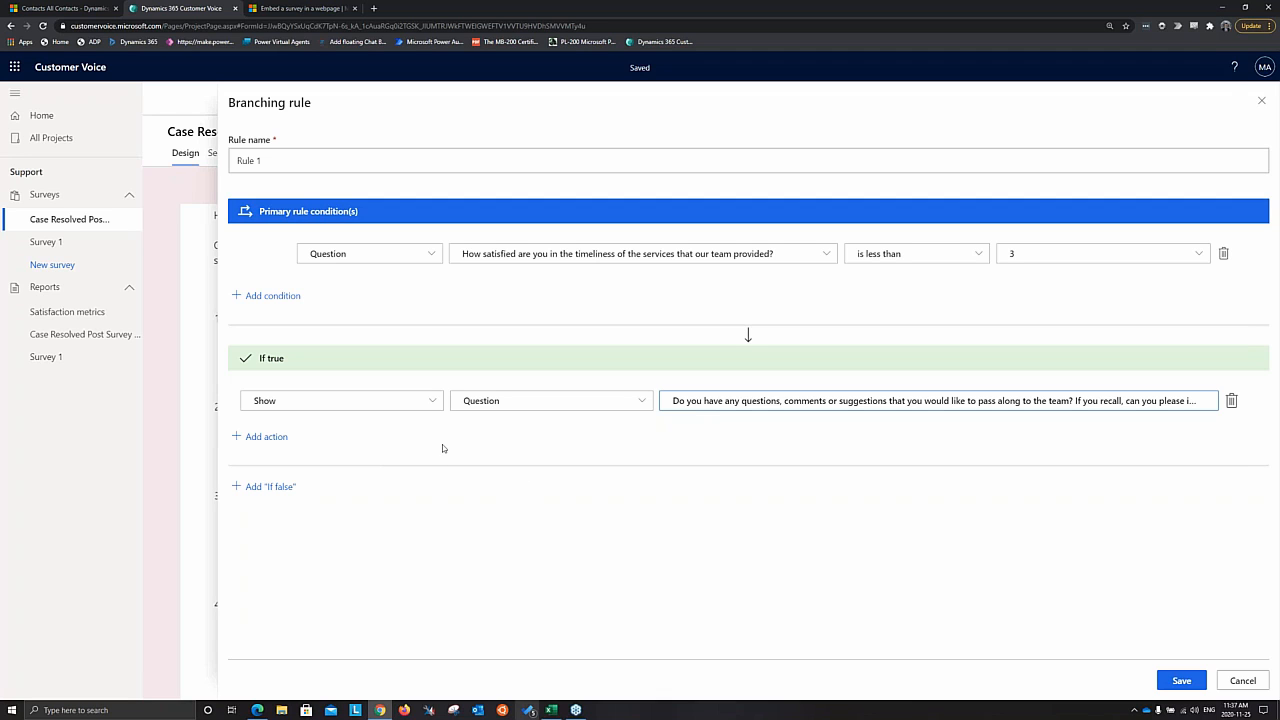
- Change the first "If true" action to "Navigate to" and add a second action set to Show
click(426, 402)
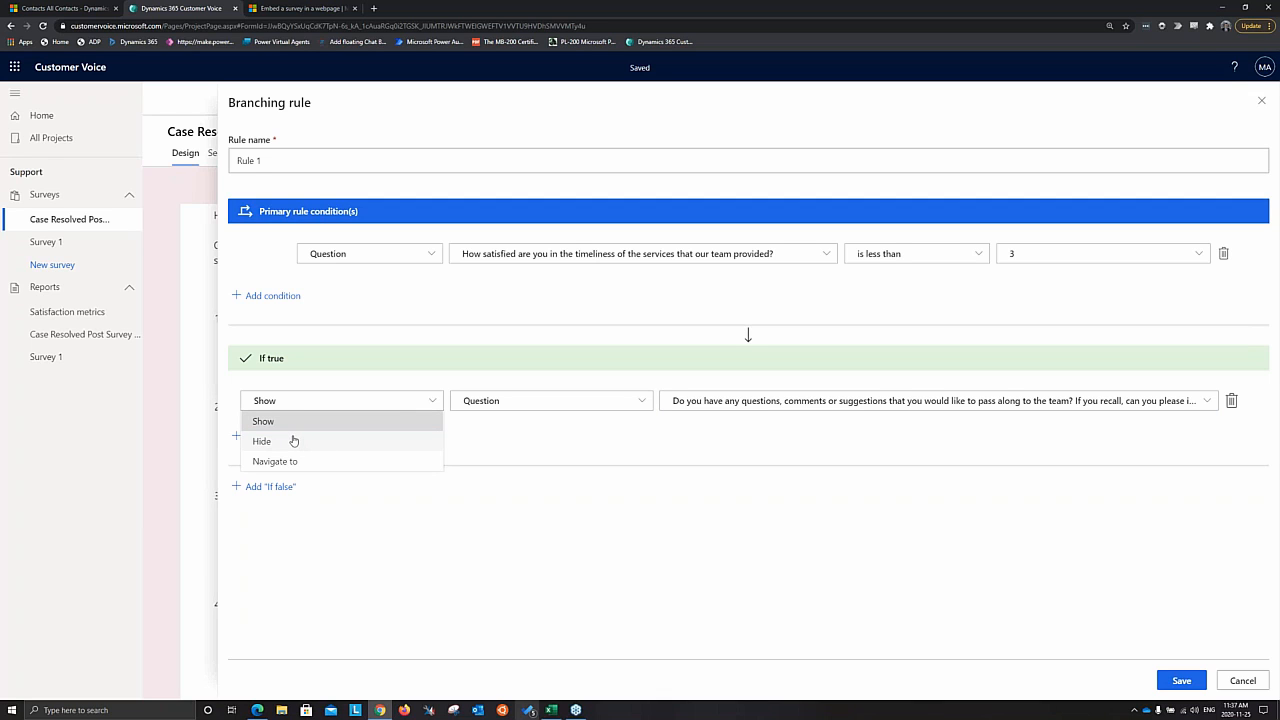
click(277, 460)
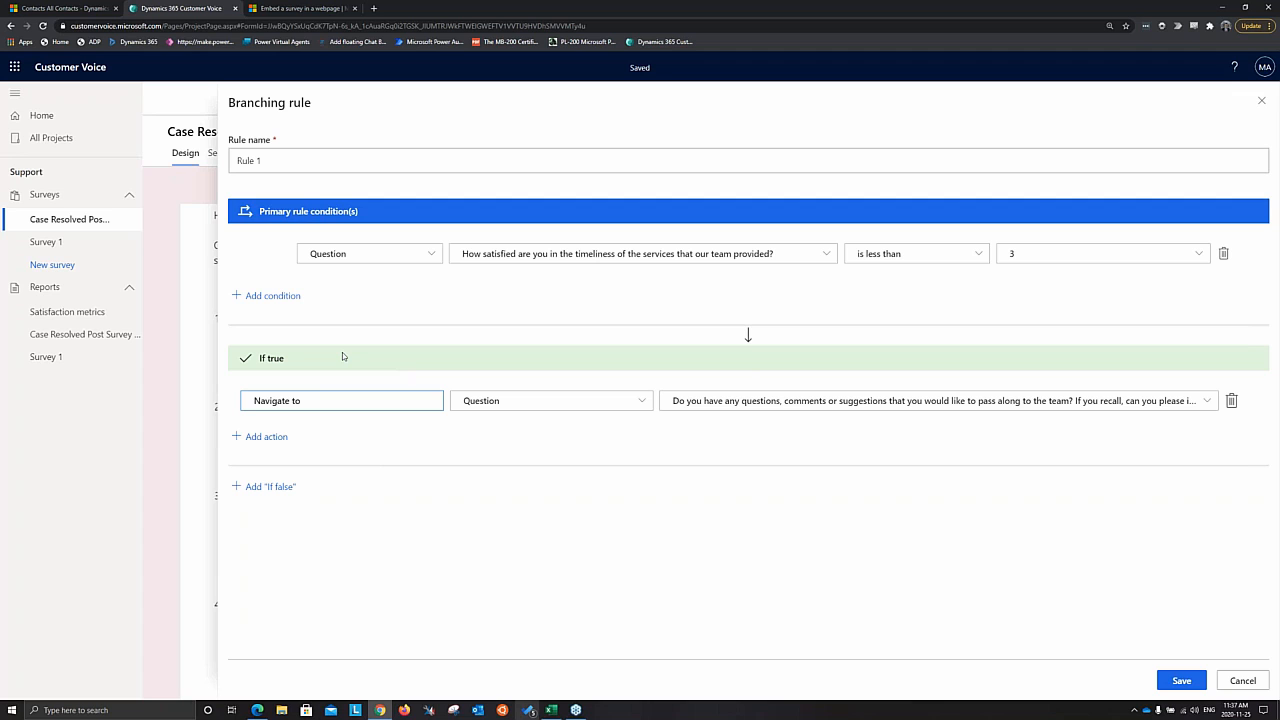
click(278, 437)
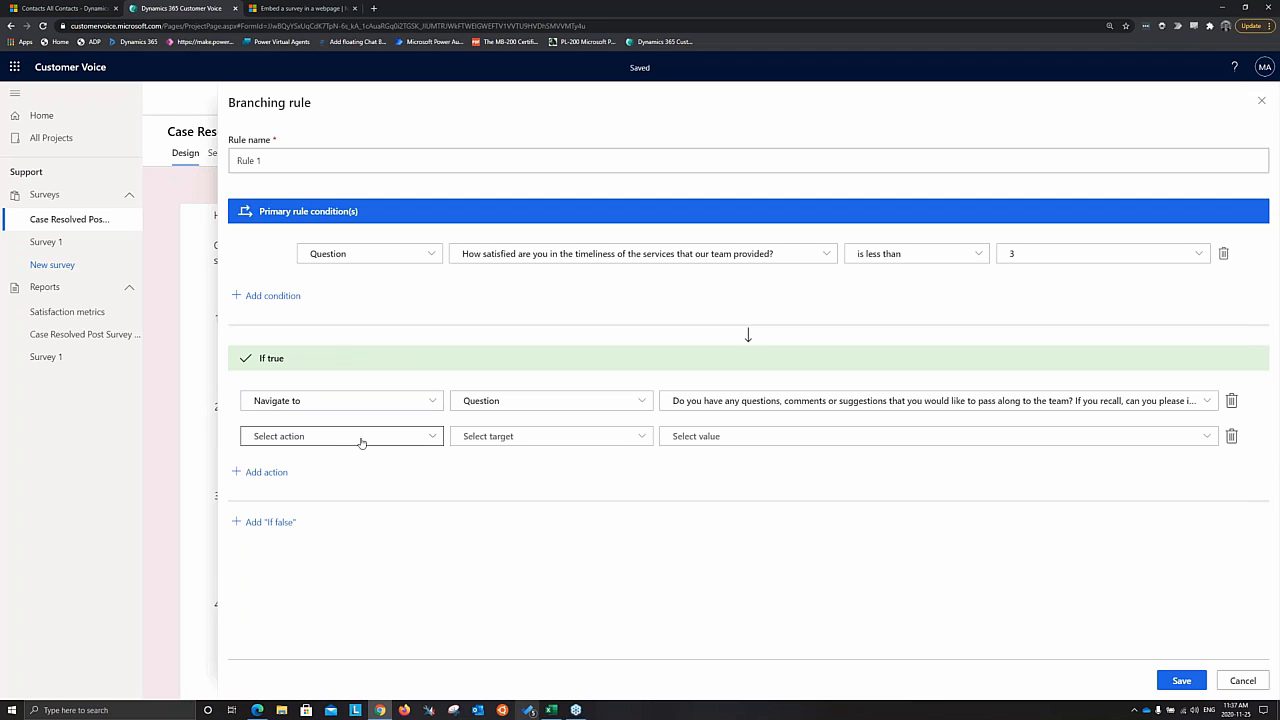
click(374, 440)
click(470, 452)
click(410, 437)
click(403, 457)
click(500, 446)
click(323, 475)
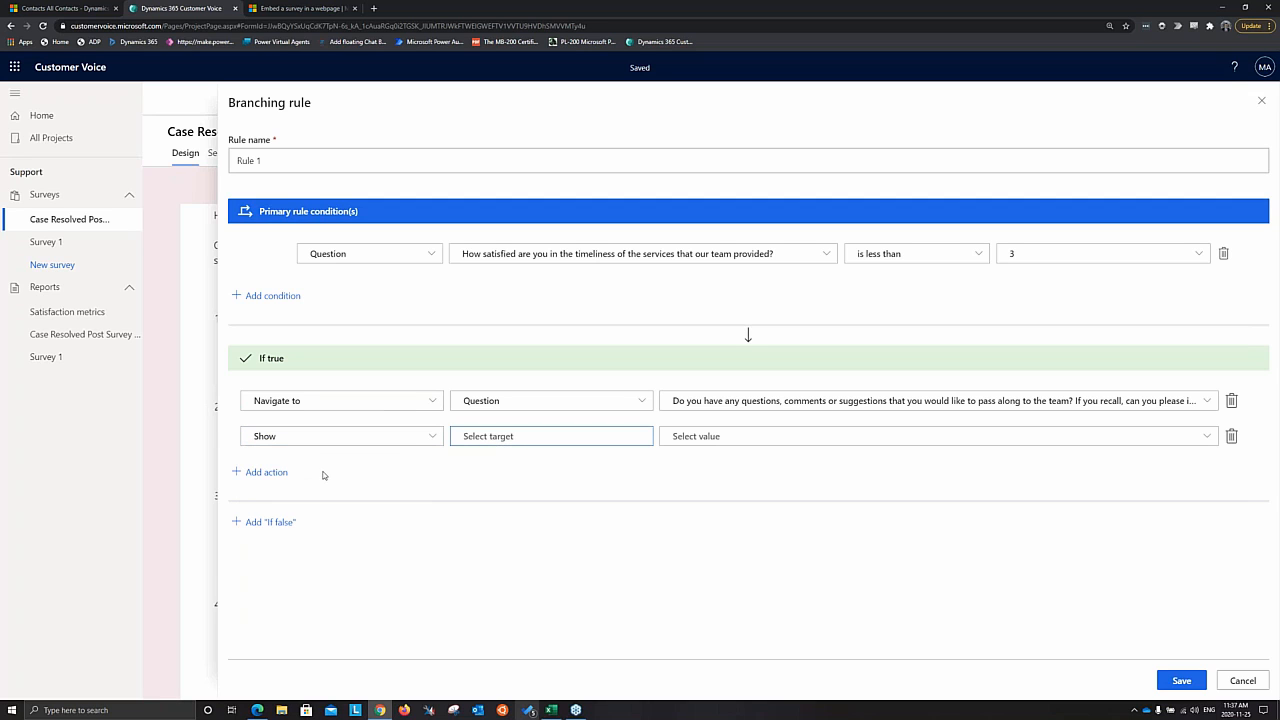
- Add an "If false" branch with an empty action row to the branching rule
click(279, 522)
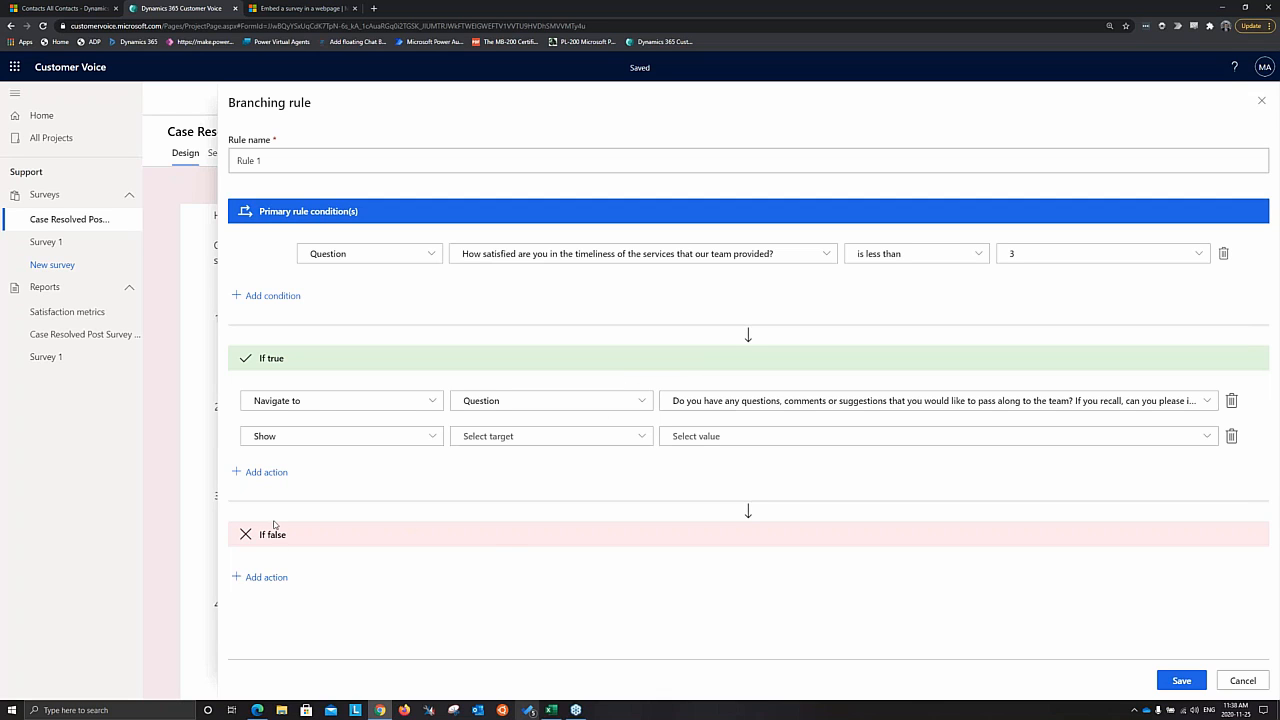
click(264, 577)
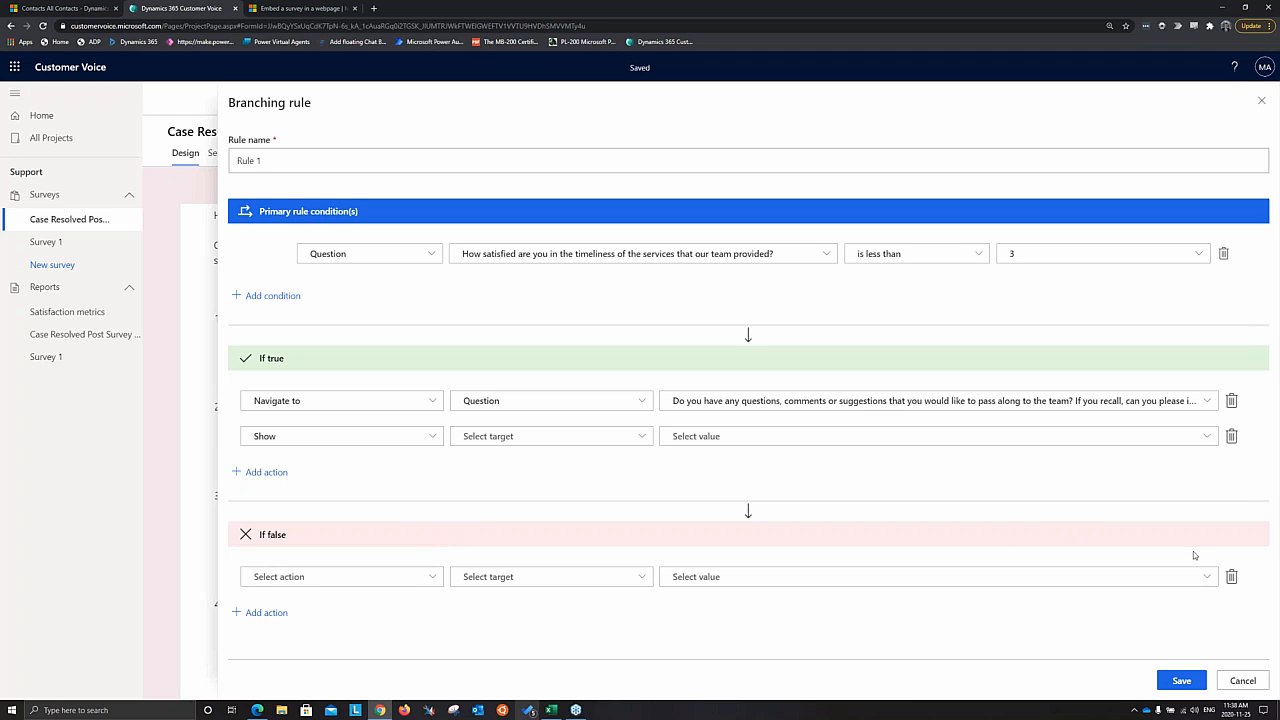
- Remove the empty "If false" action and the incomplete Show action, save the branching rule and close the rules list
click(1231, 576)
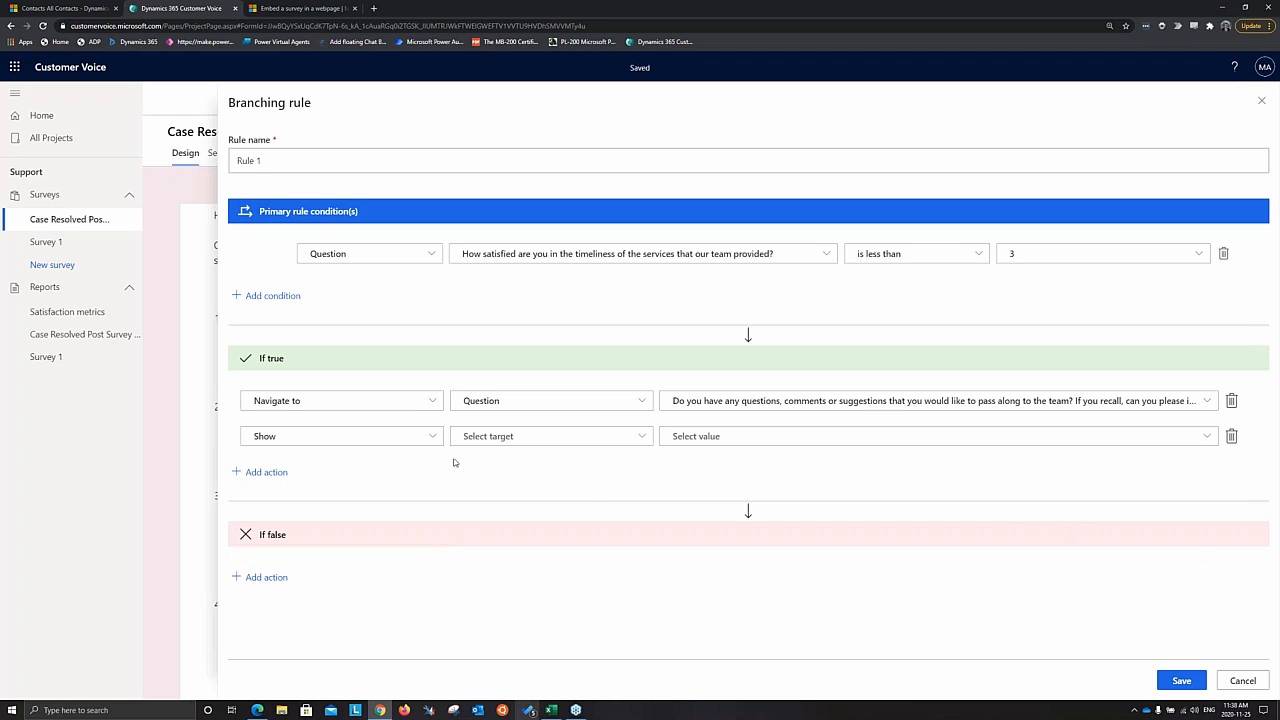
click(1178, 680)
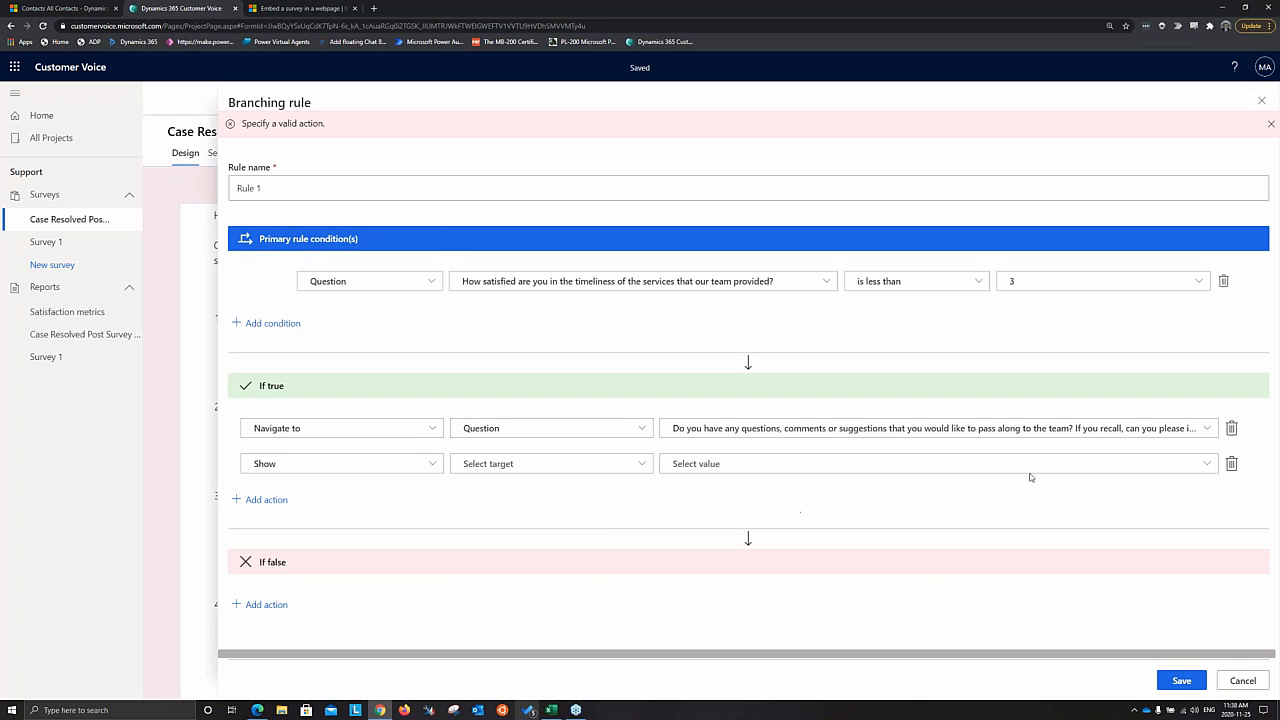
click(1231, 463)
click(1180, 680)
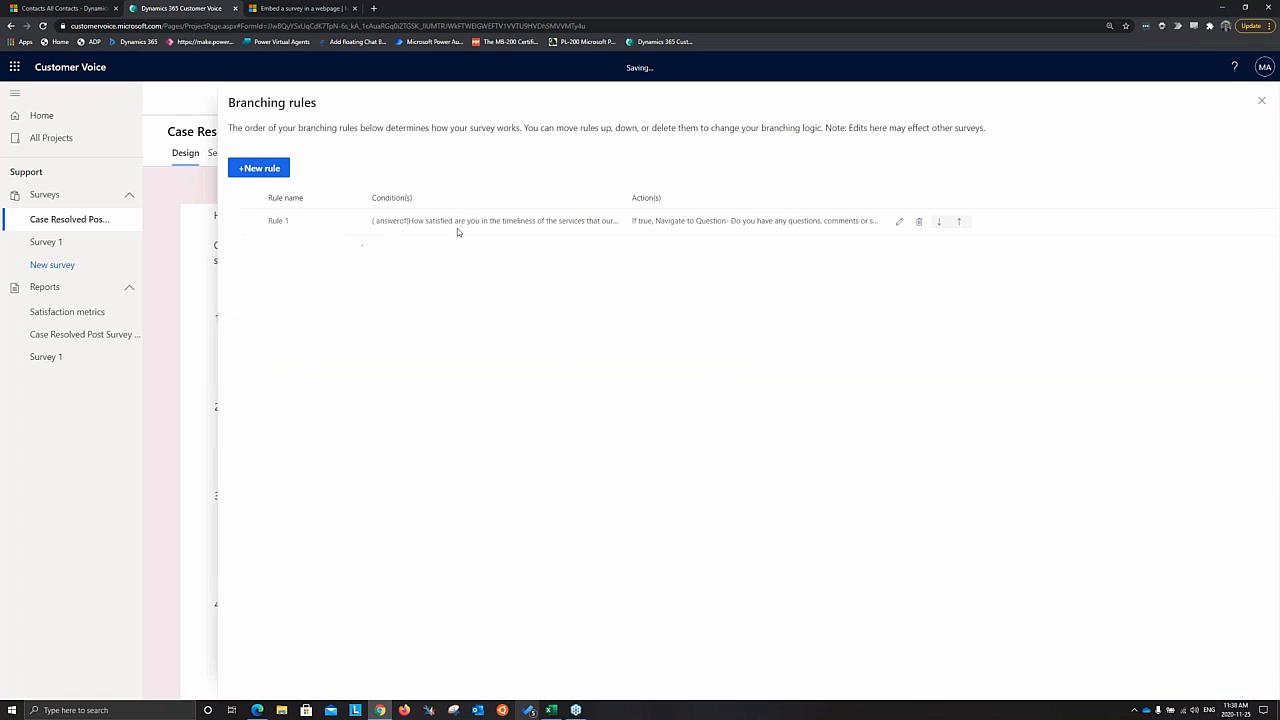
click(1261, 100)
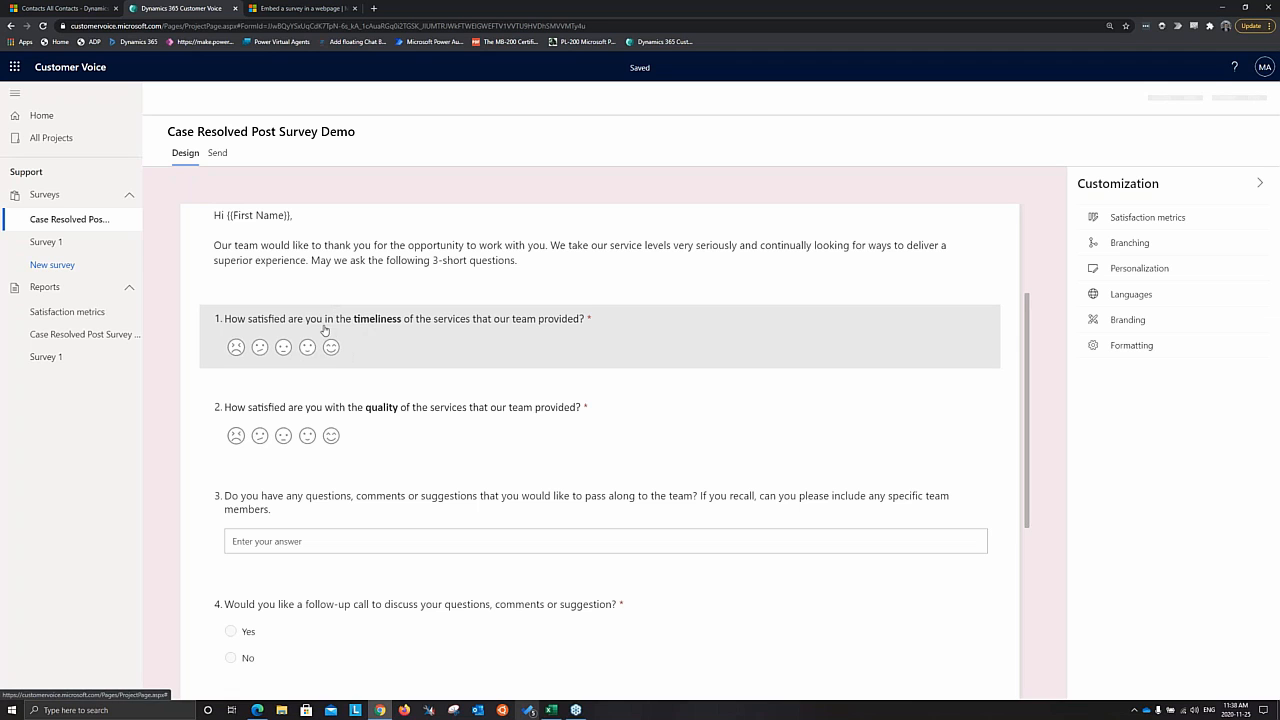
- Review the survey's personalization variables and their default values
scroll(323, 333, down, 2)
scroll(323, 333, down, 2)
scroll(329, 329, up, 5)
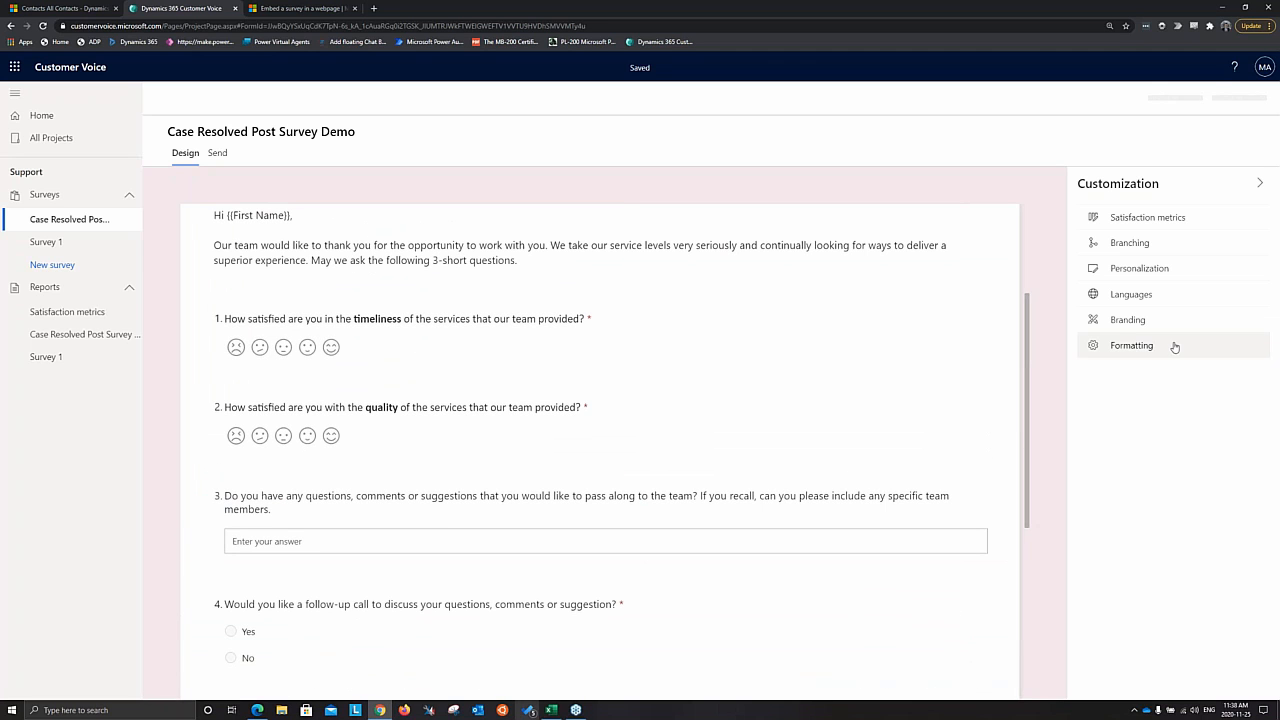
click(1143, 277)
mouse_move(1039, 172)
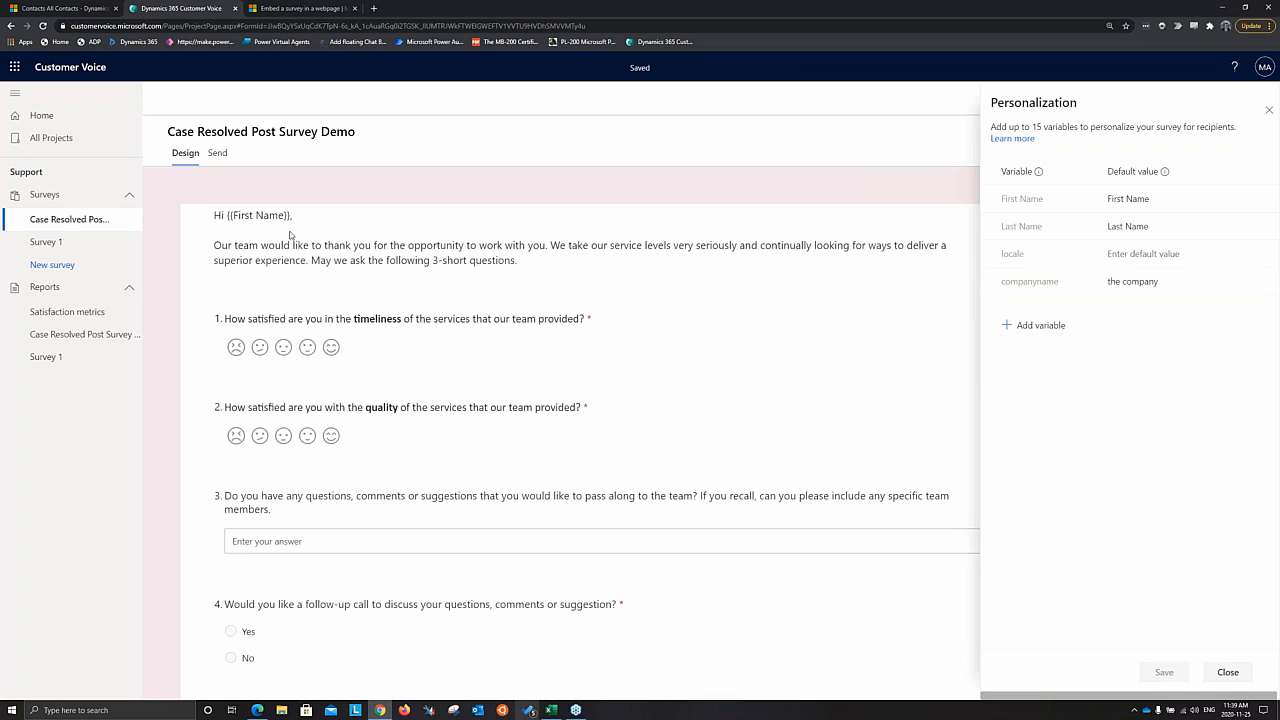
- Add a blank personalization variable, delete it again and close the personalization settings
click(1040, 326)
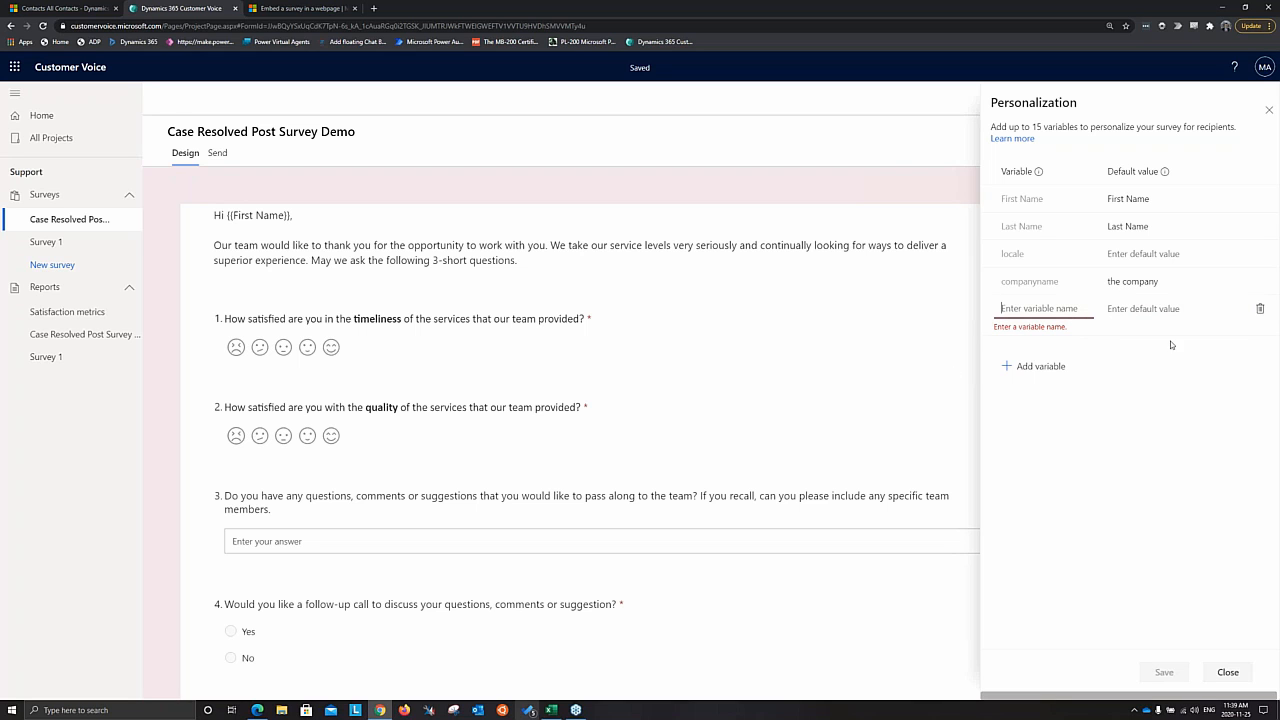
click(1259, 311)
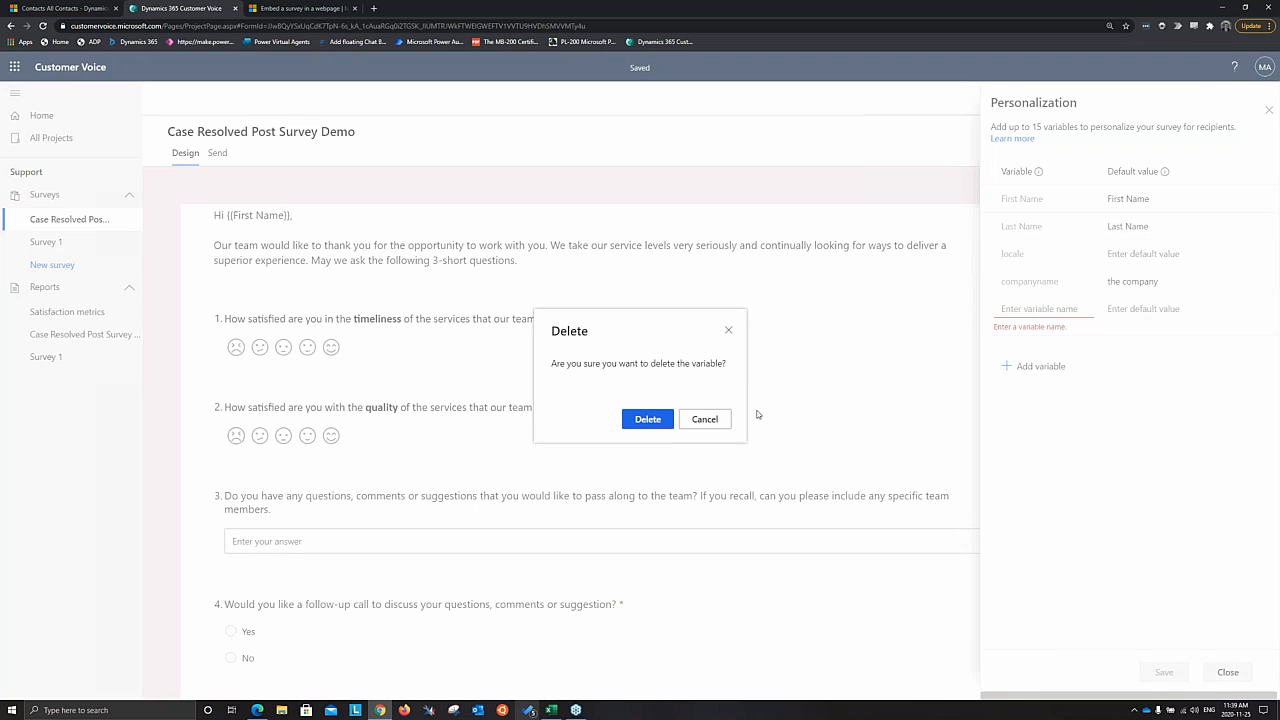
click(672, 421)
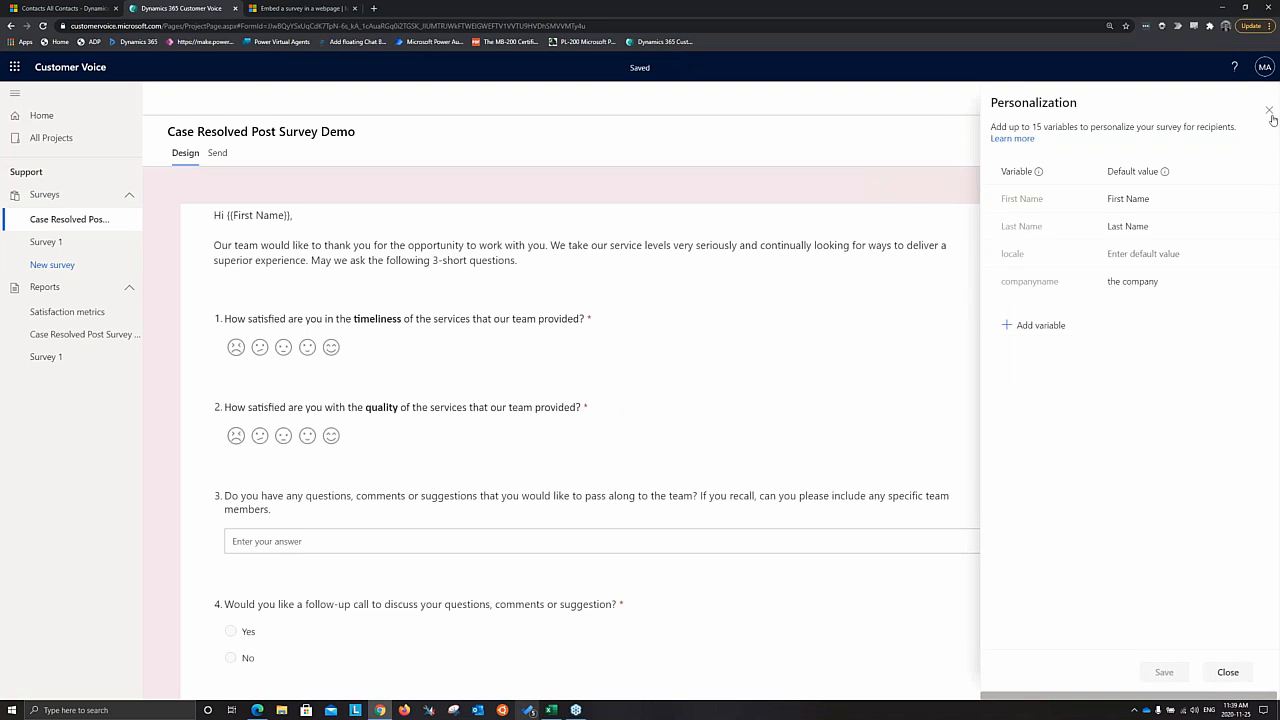
click(1270, 114)
- Insert the companyname variable at the end of the survey's introductory text in Section 1
scroll(480, 299, up, 3)
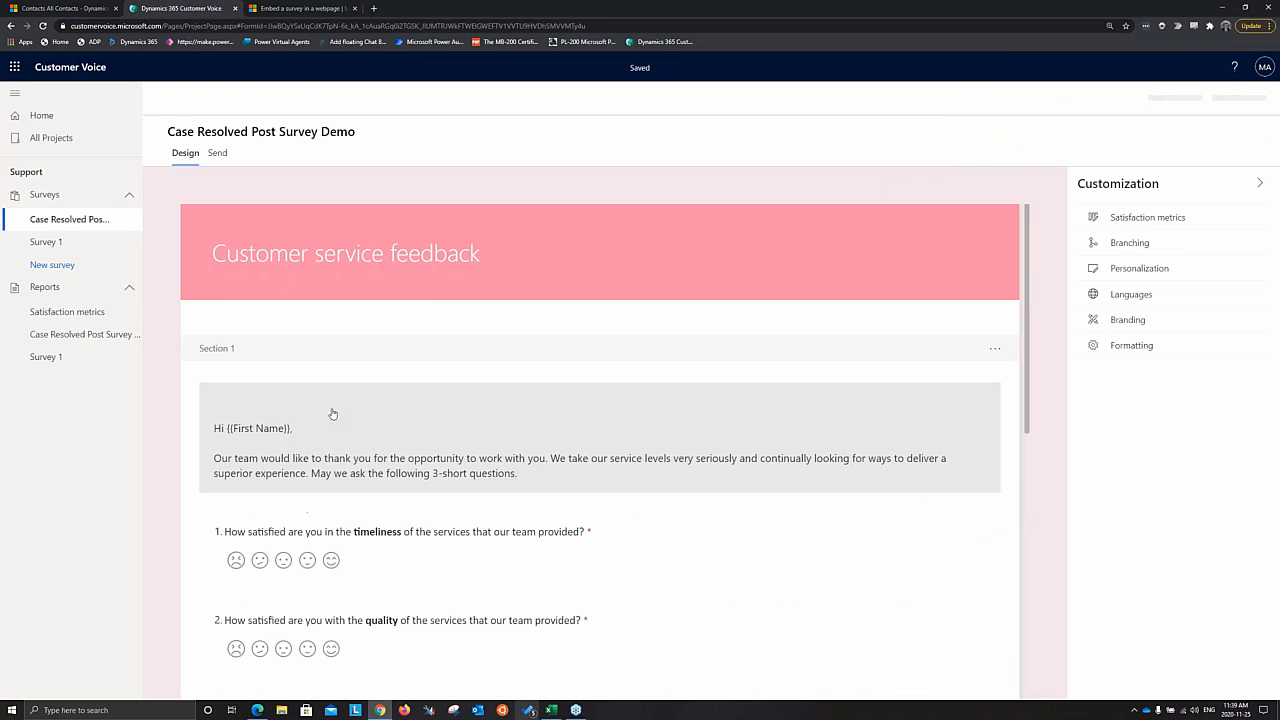
click(348, 451)
click(560, 462)
click(560, 464)
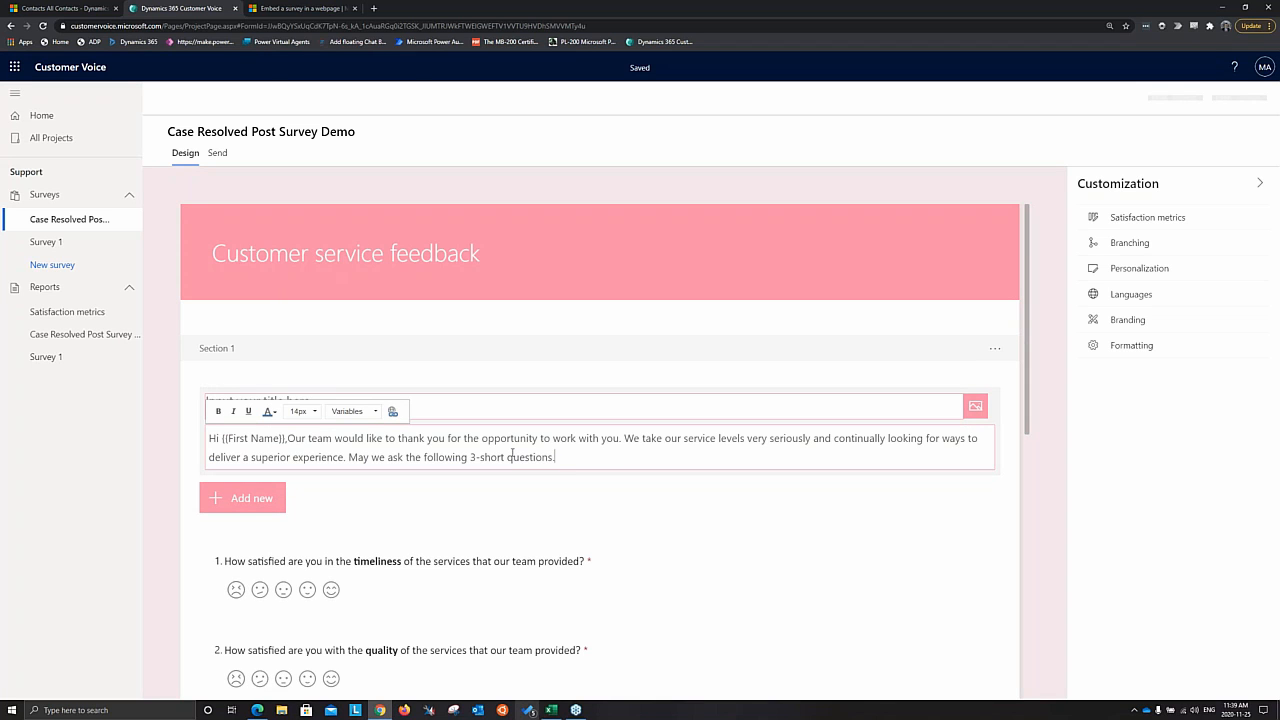
click(363, 411)
scroll(372, 445, down, 1)
scroll(366, 462, up, 2)
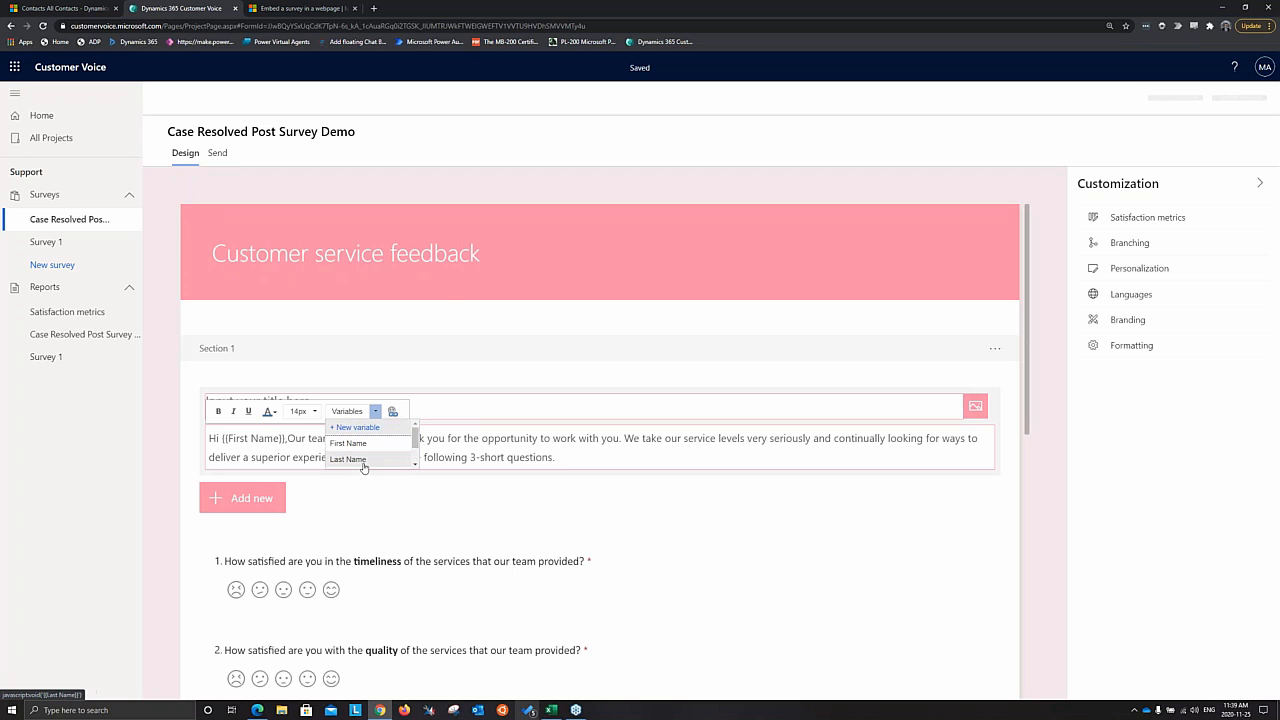
scroll(386, 456, down, 2)
click(380, 461)
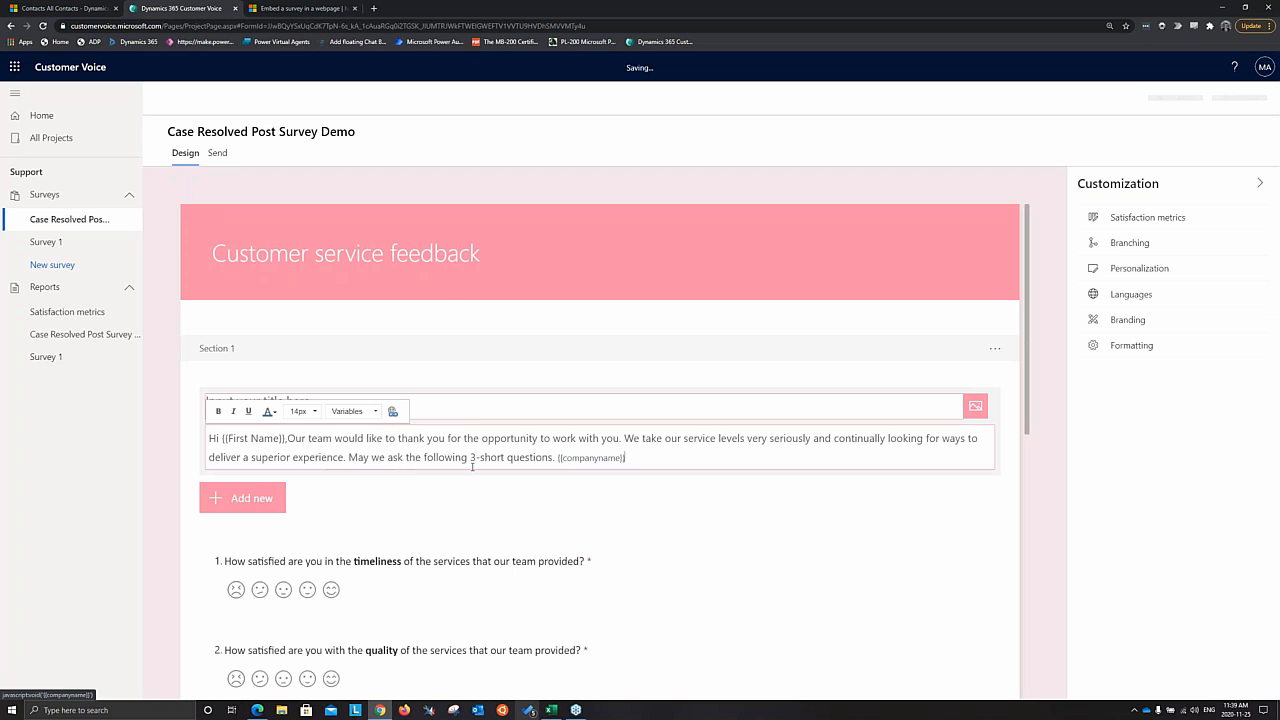
- Write "We are happy that" before the companyname variable and "has ddecided to try out a product." after it in the introduction
click(558, 457)
text(We are happy that)
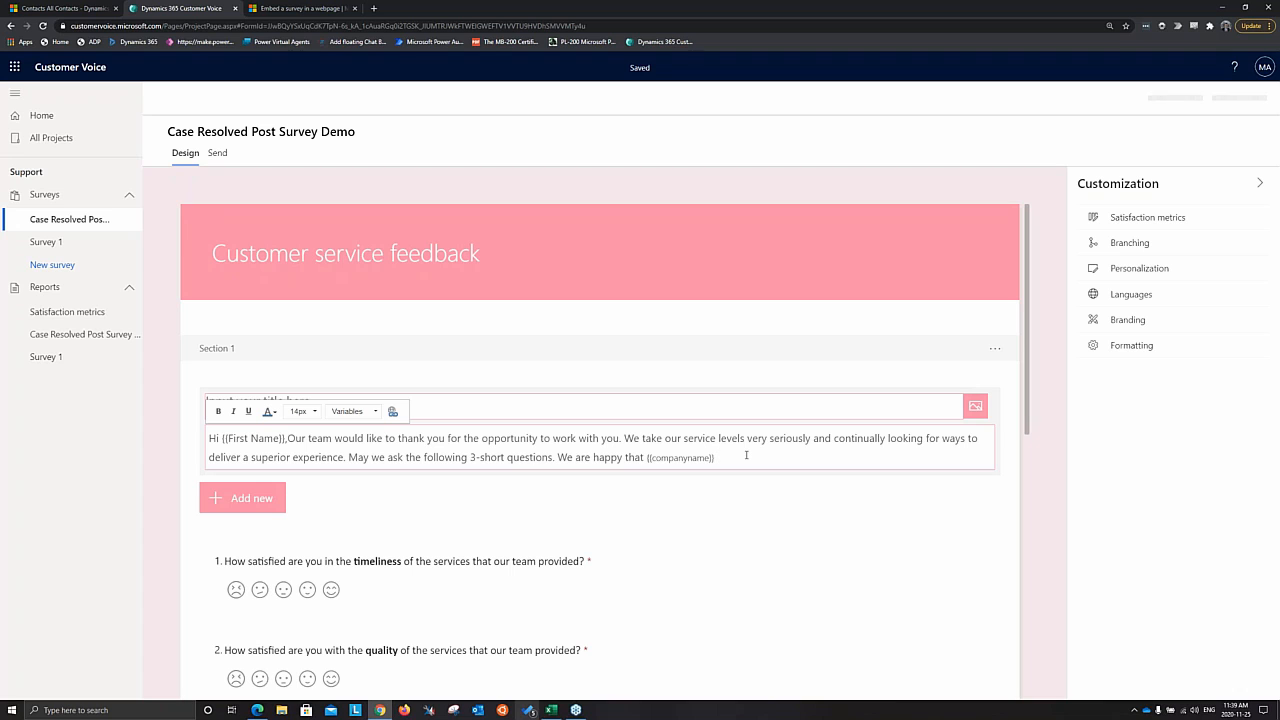
text(has ddecided to try out a product.)
click(757, 489)
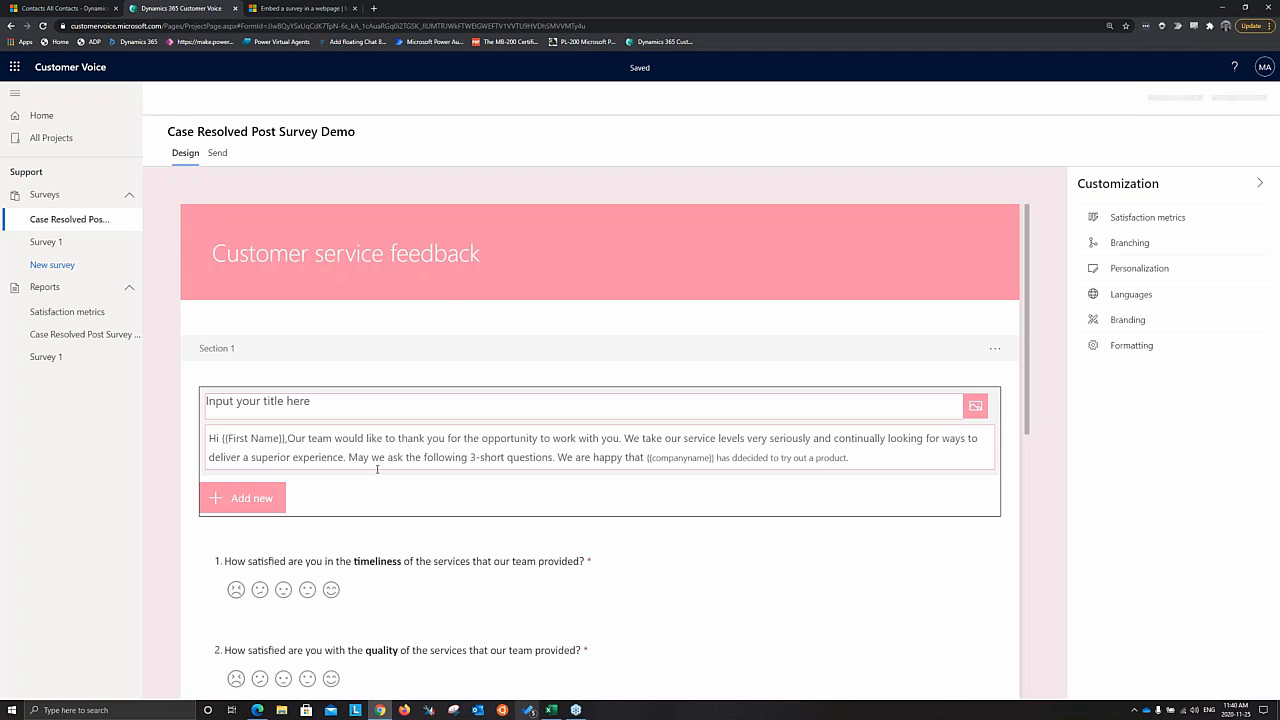
- Examine the survey's questions and its formatting options for progress bar, question numbers and question shuffling
scroll(317, 429, down, 6)
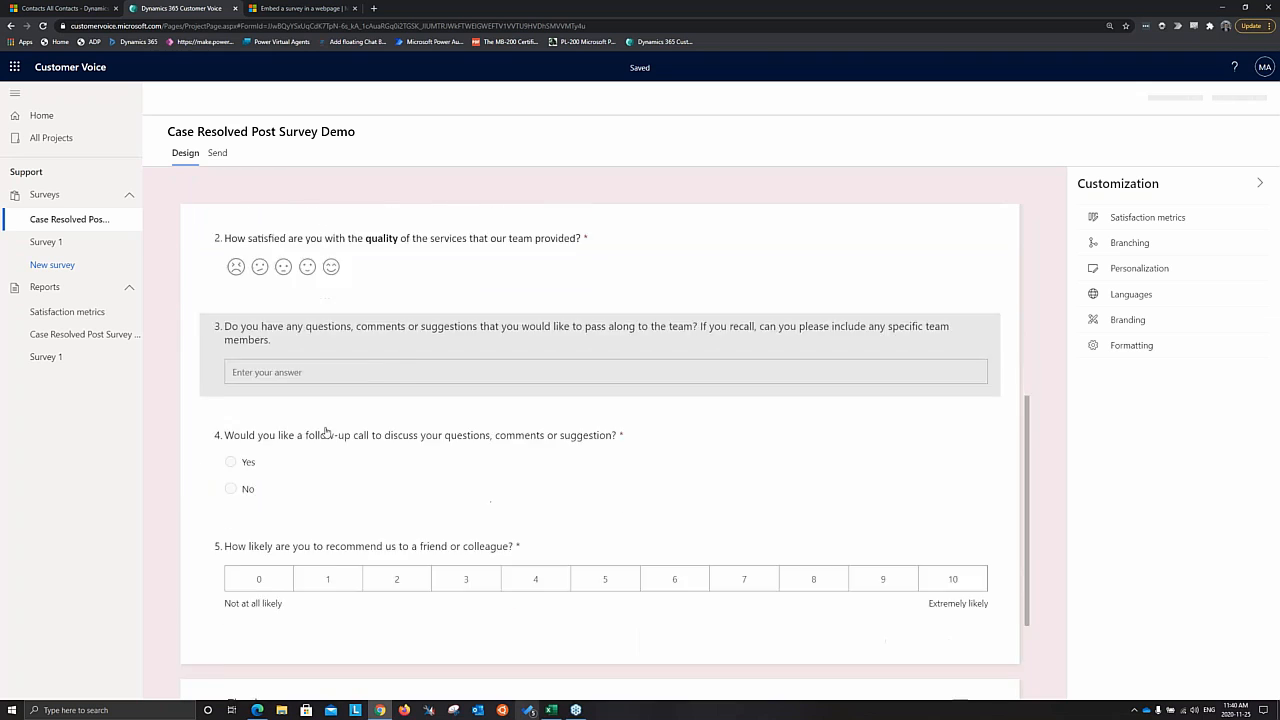
scroll(517, 418, up, 7)
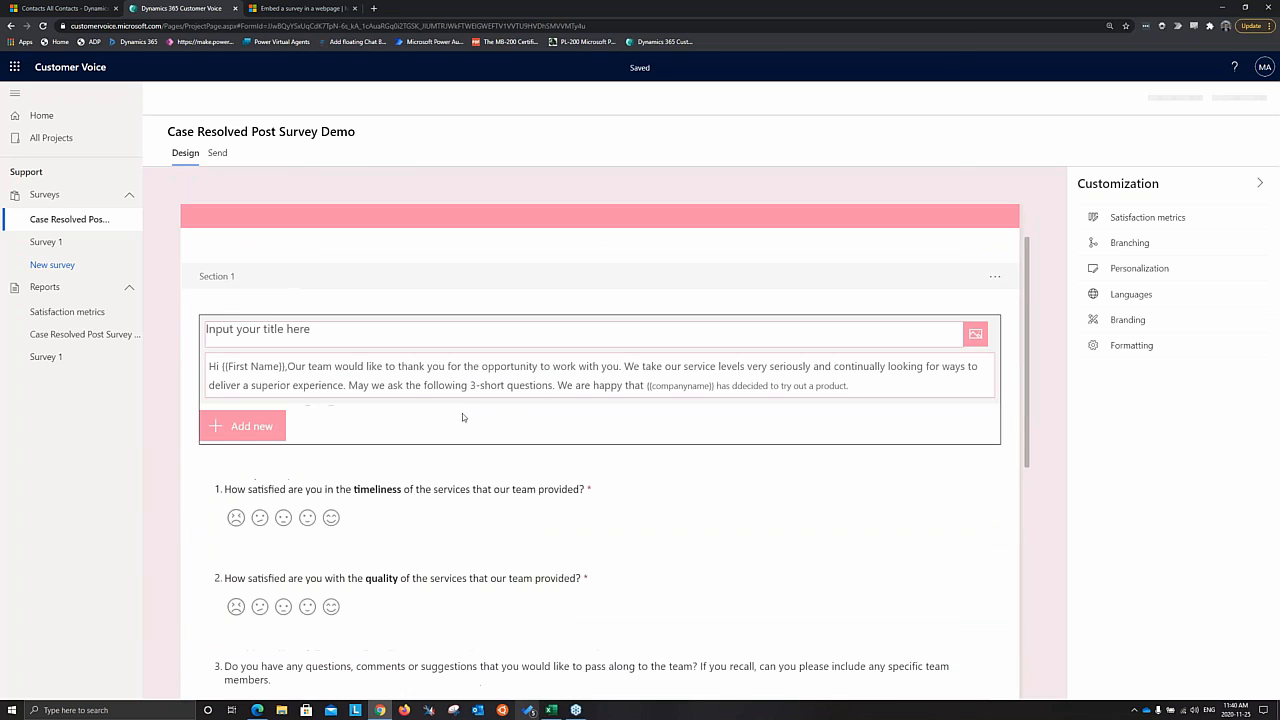
click(1146, 347)
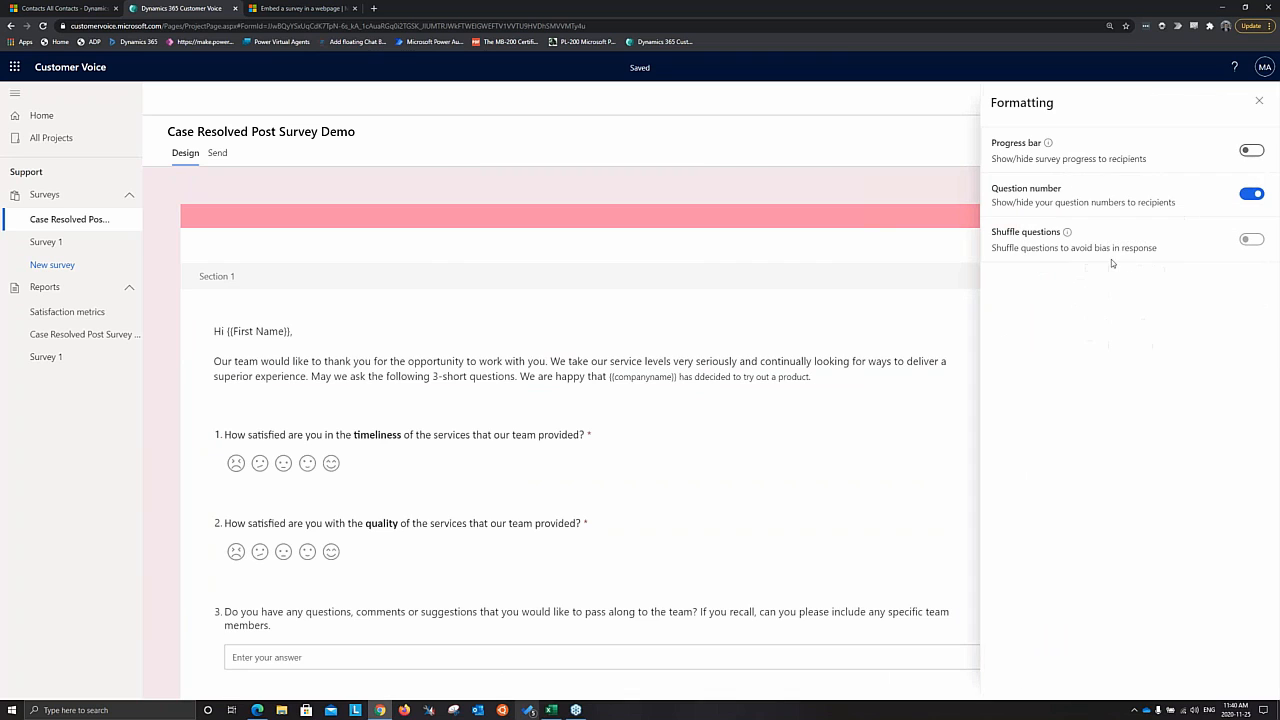
click(1256, 101)
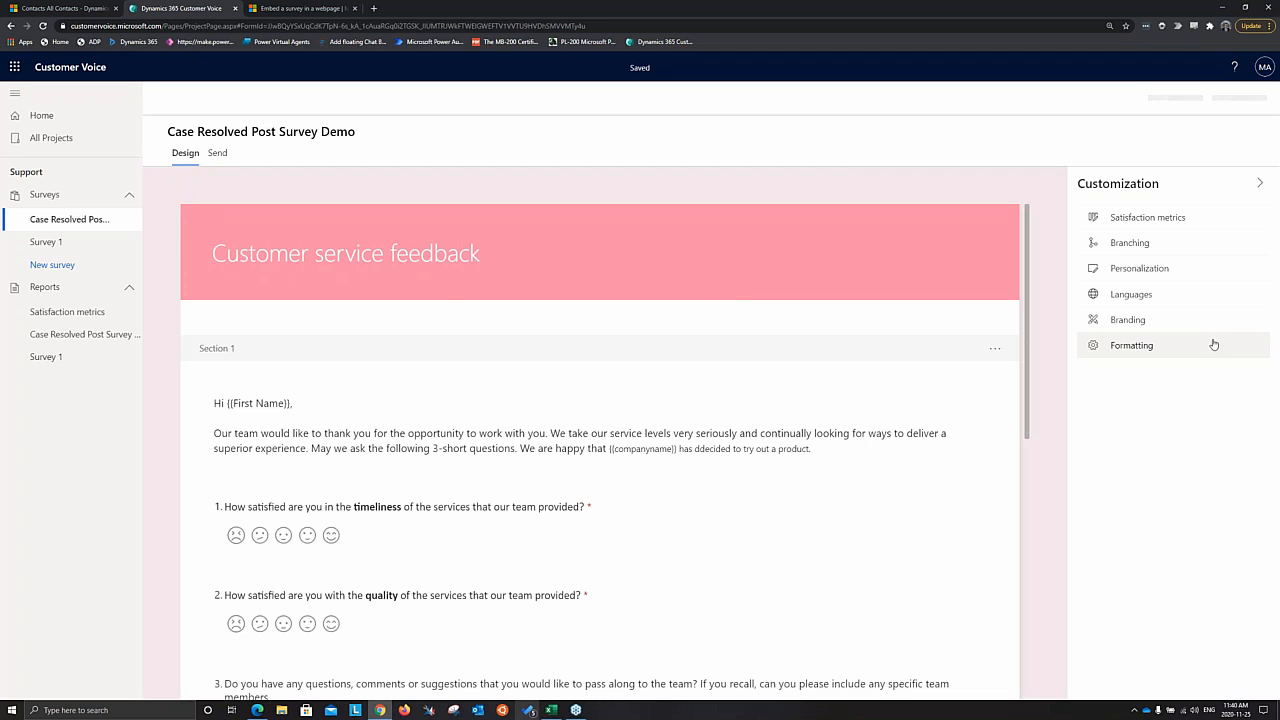
click(1158, 344)
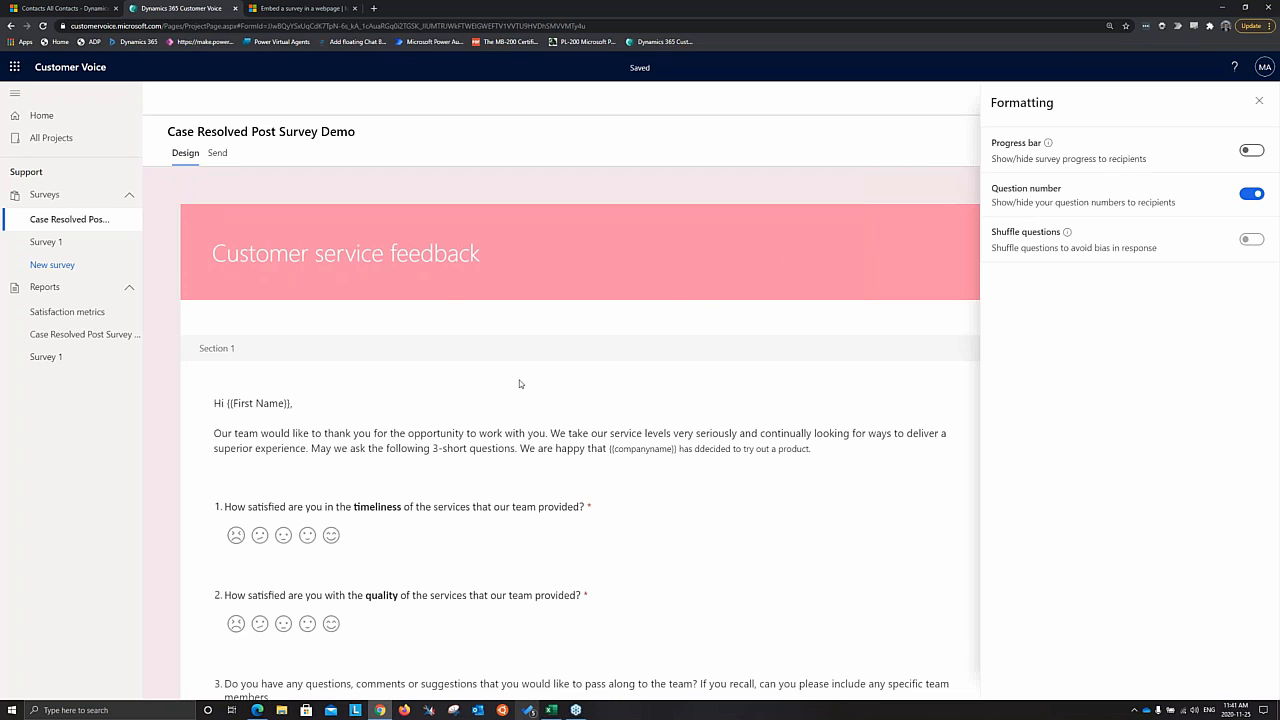
click(1259, 101)
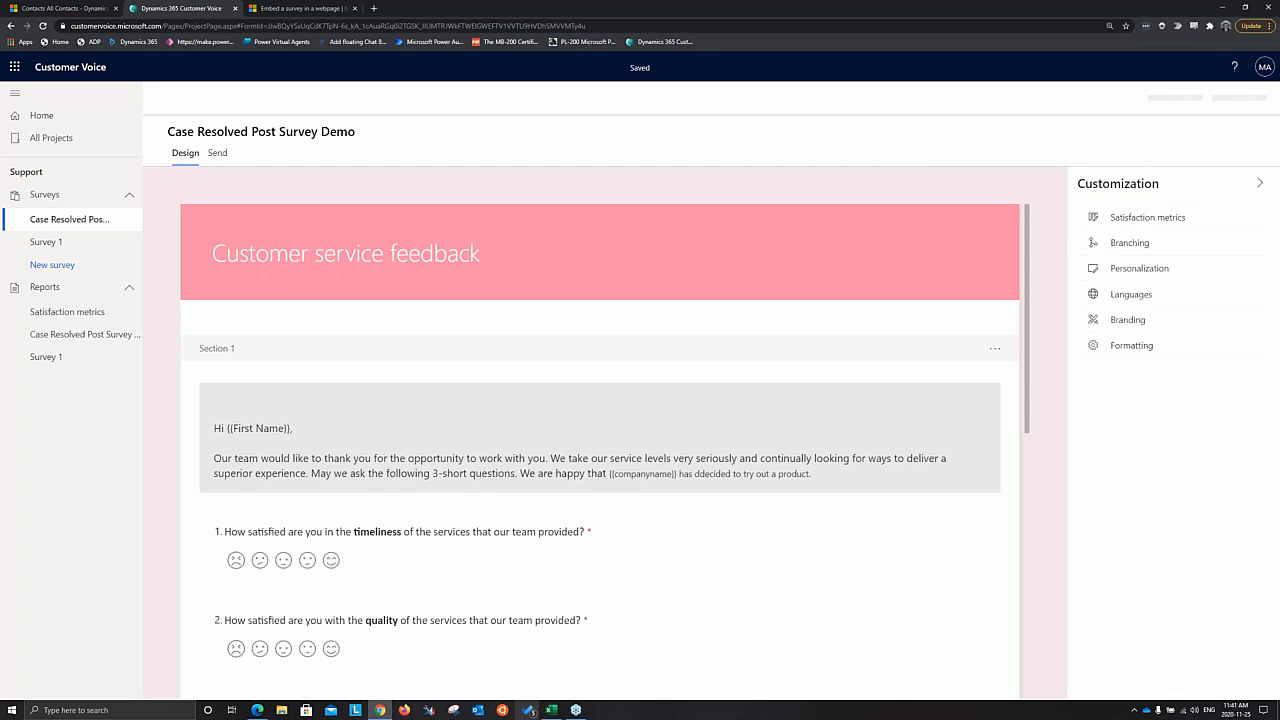
scroll(600, 430, down, 2)
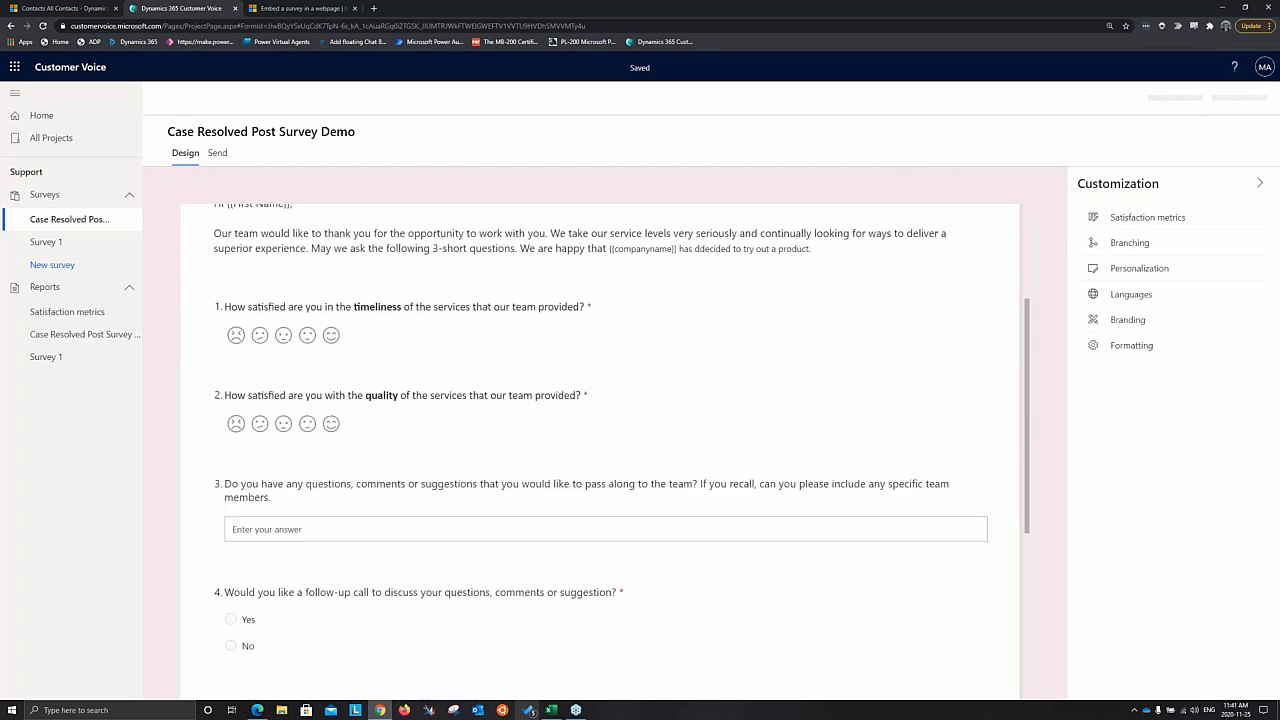
scroll(674, 366, up, 3)
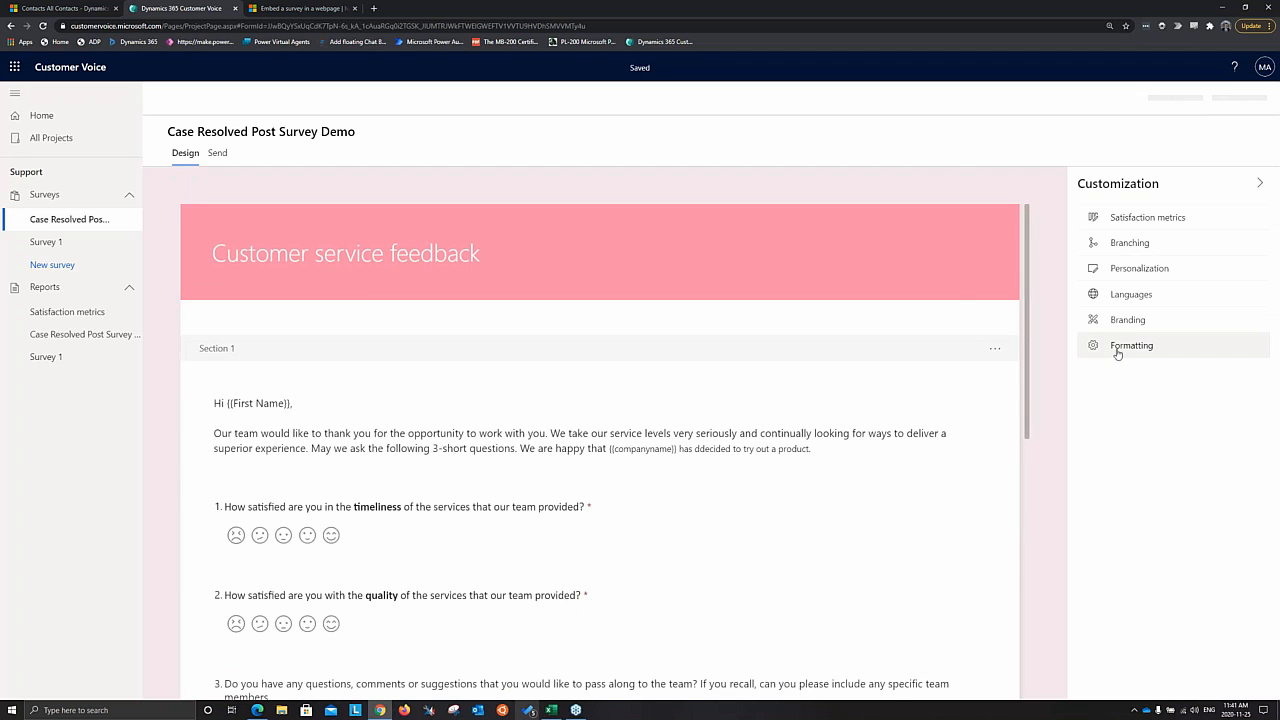
- Turn the survey's progress bar on and off again in the formatting settings, and close them
click(1113, 350)
click(1252, 151)
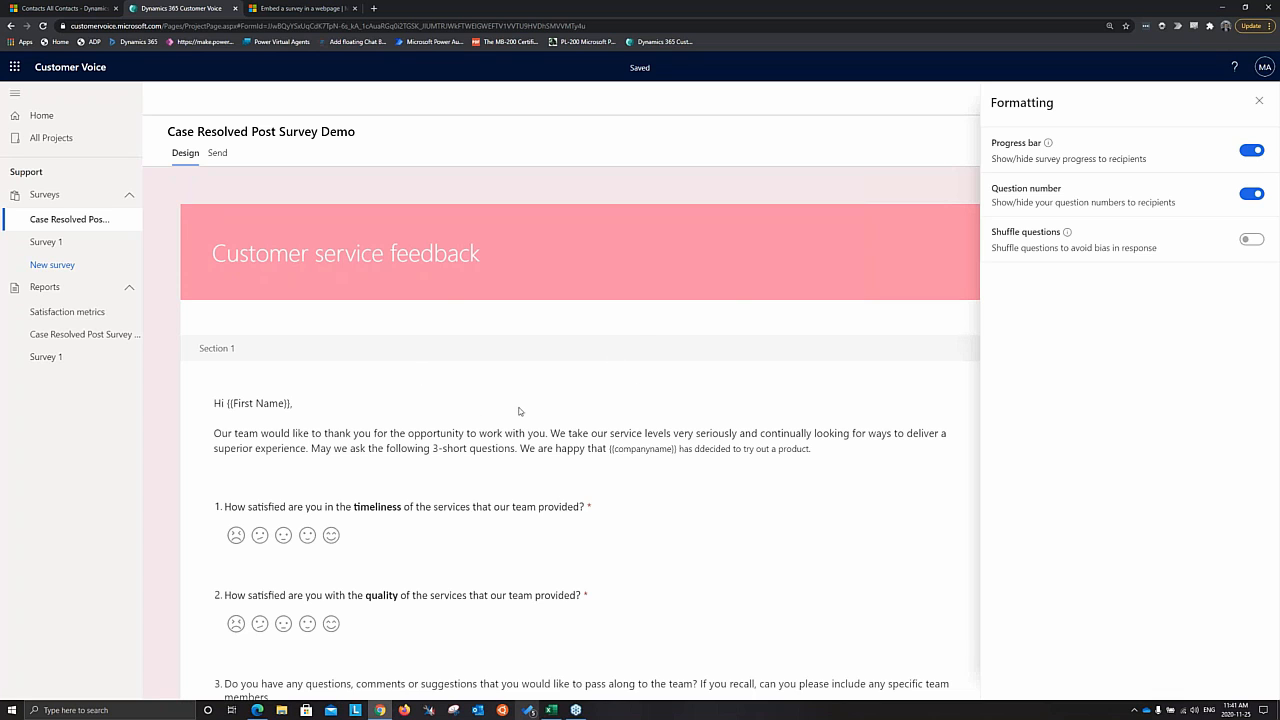
click(1249, 158)
mouse_move(1049, 142)
click(1259, 104)
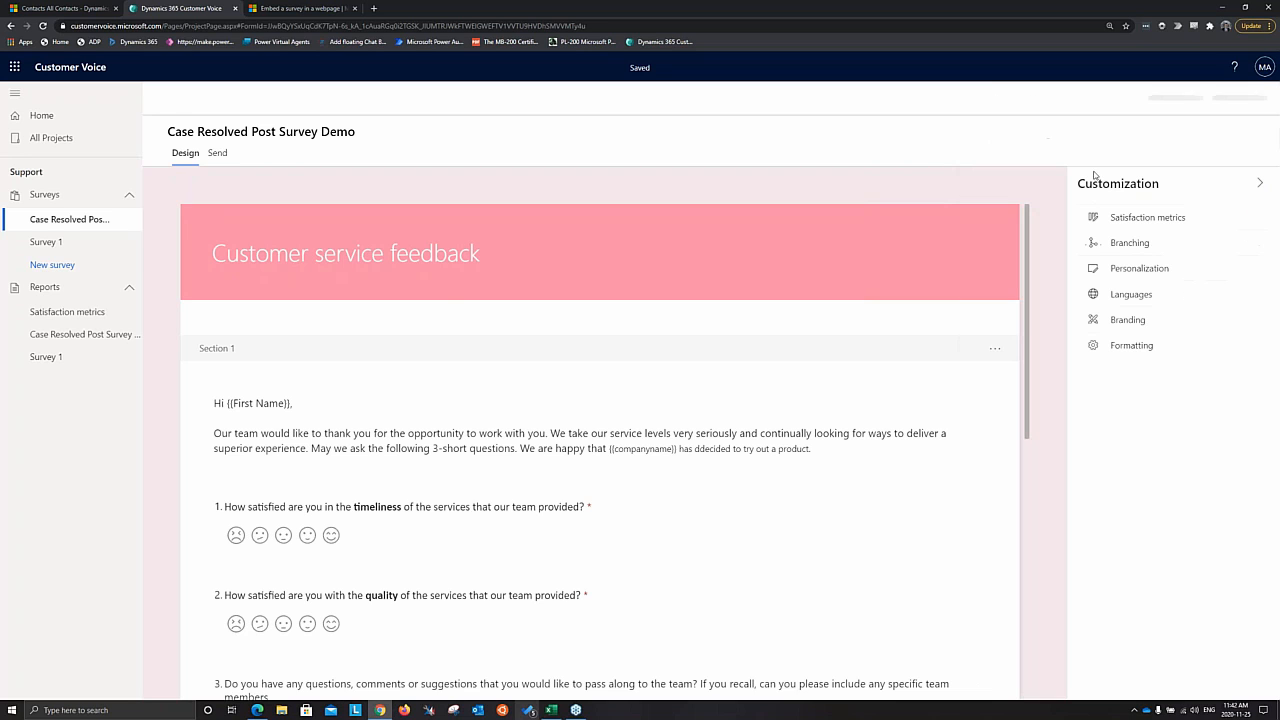
- Collapse the customization options and examine the satisfaction metrics and the per-question responses in the Case Resolved Post Survey report
click(1259, 185)
click(67, 312)
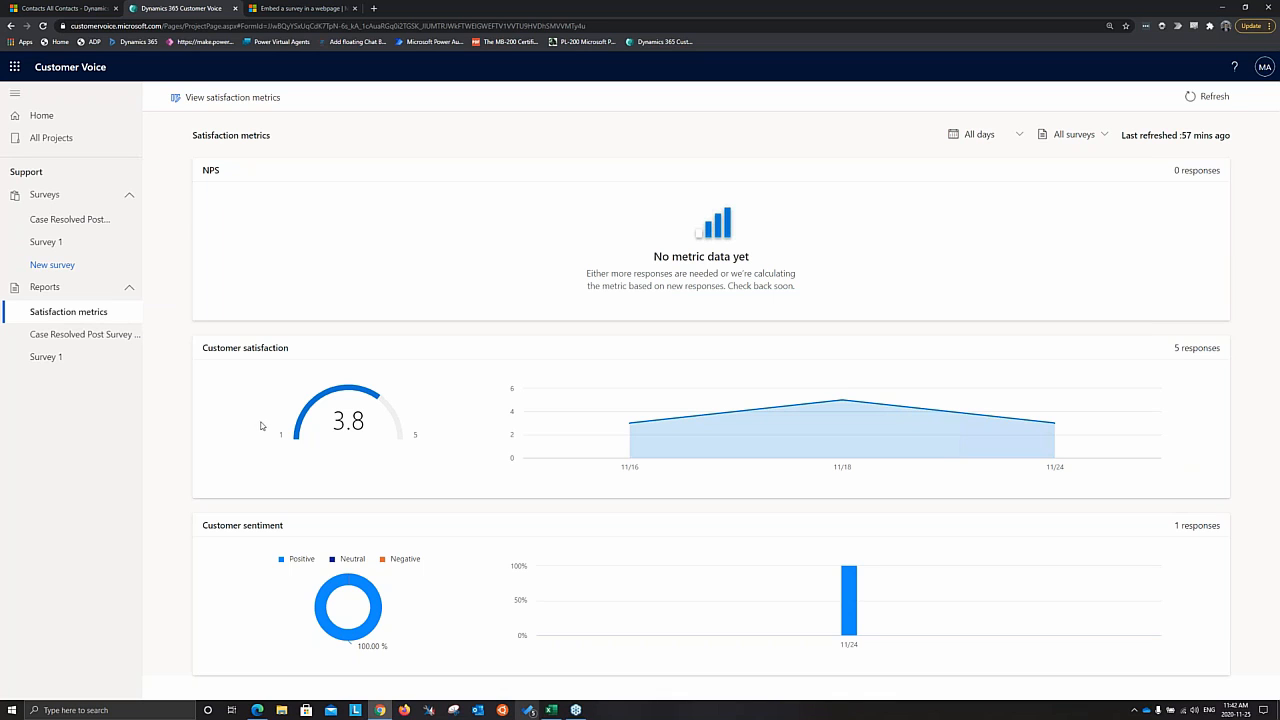
click(72, 340)
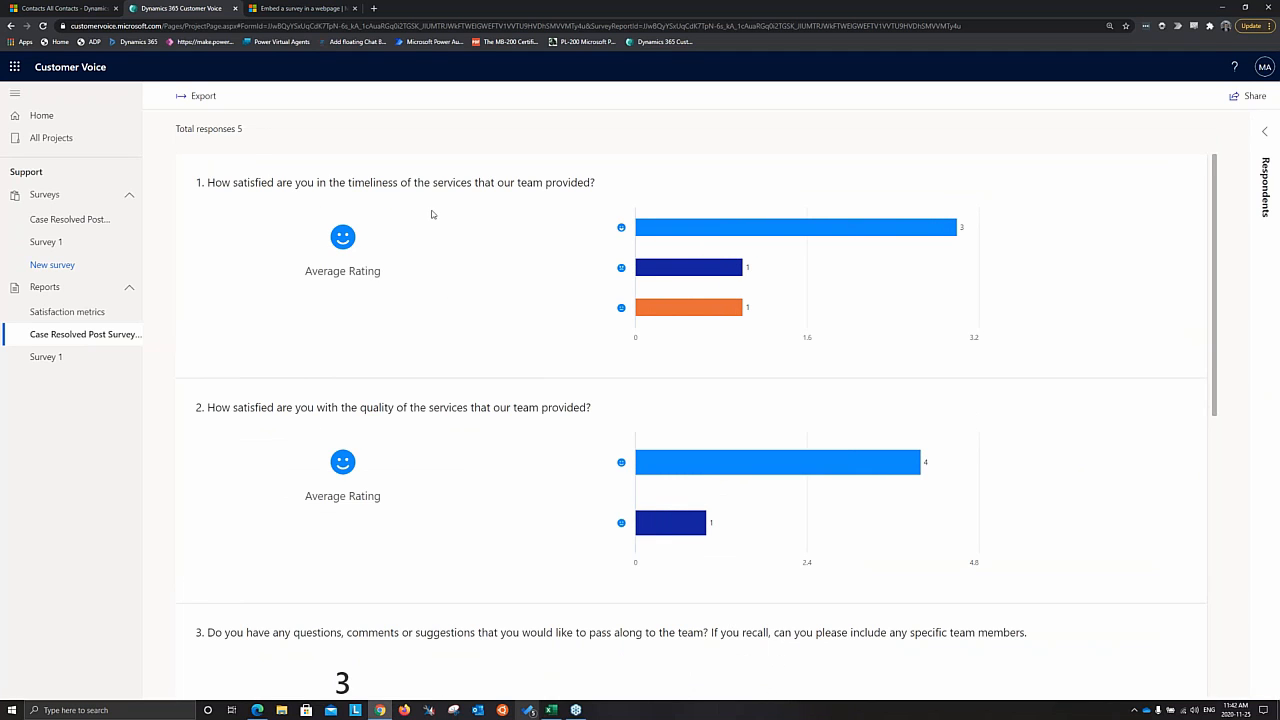
mouse_move(705, 270)
scroll(428, 273, down, 4)
scroll(435, 265, up, 4)
scroll(365, 265, down, 5)
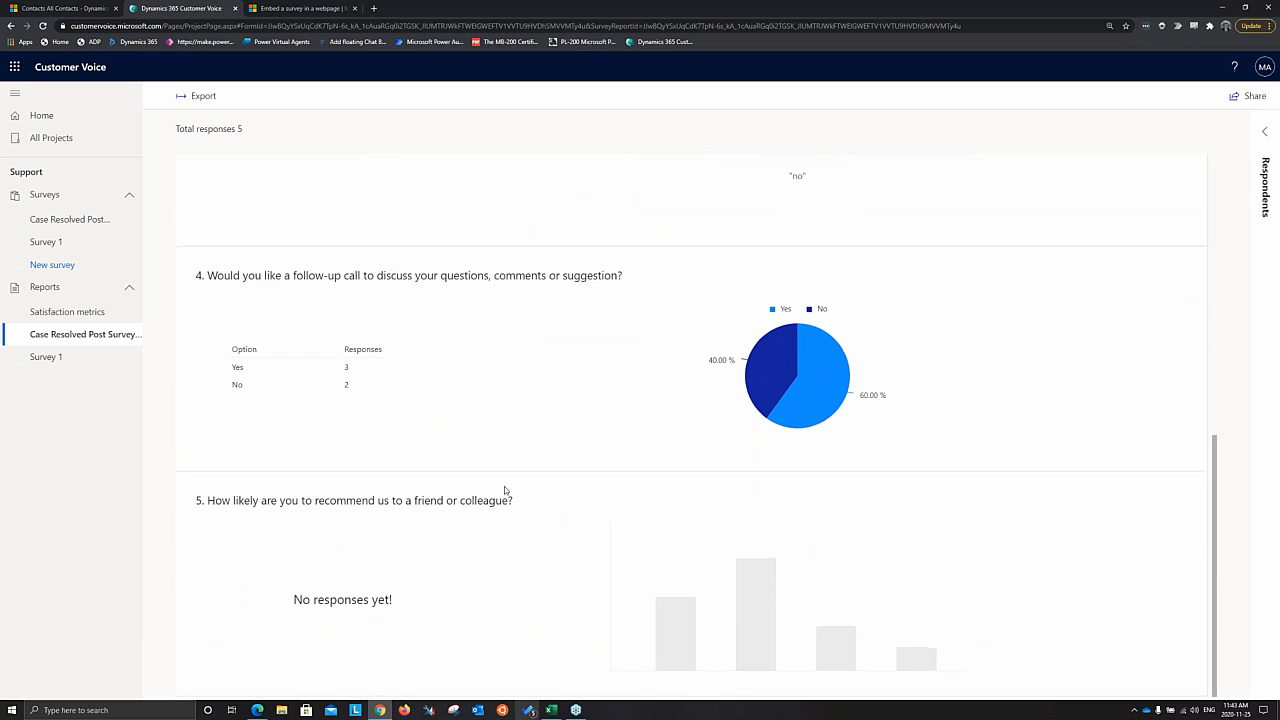
scroll(506, 491, up, 5)
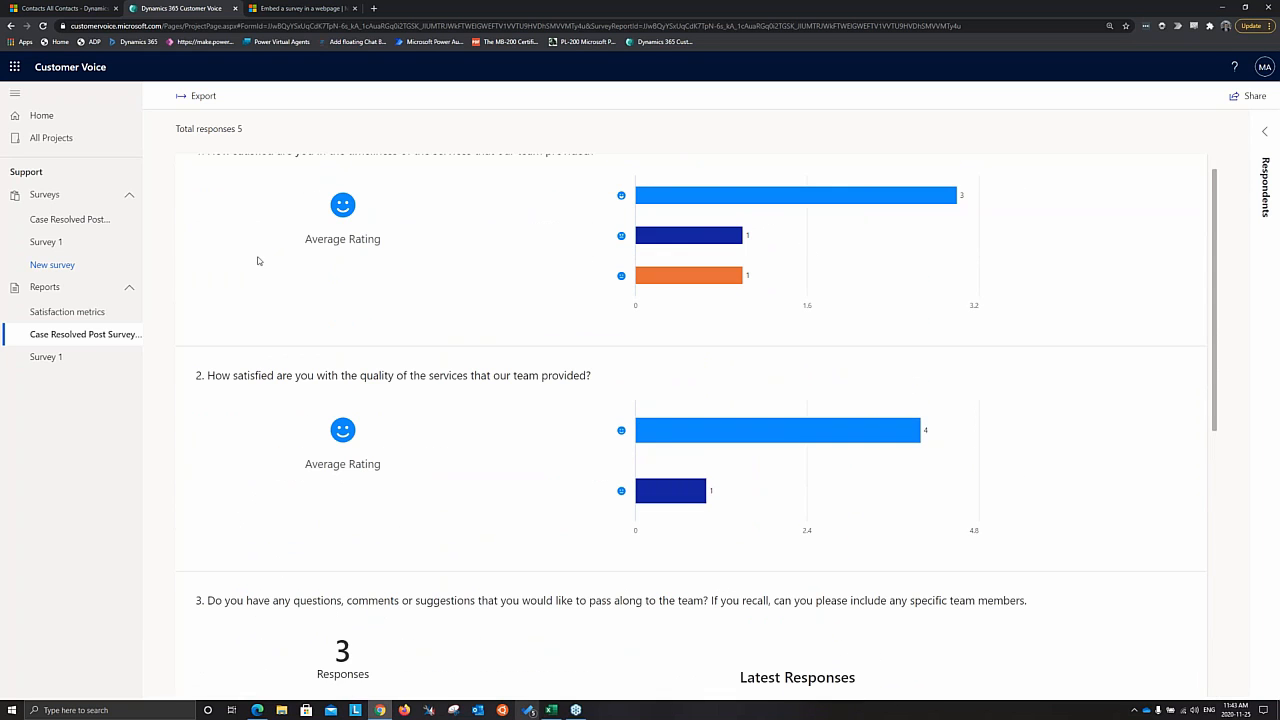
scroll(257, 260, up, 1)
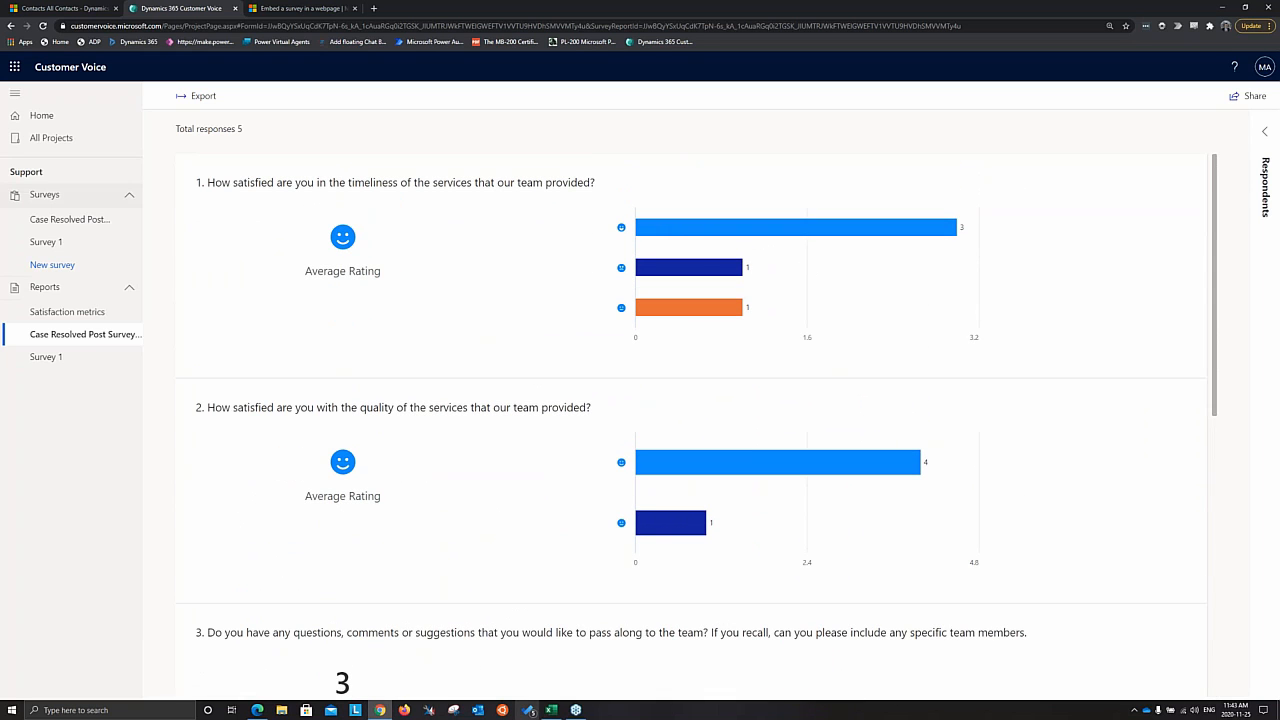
- Review the Case Resolved Post Survey Demo's sending options, including its email invitation
click(93, 229)
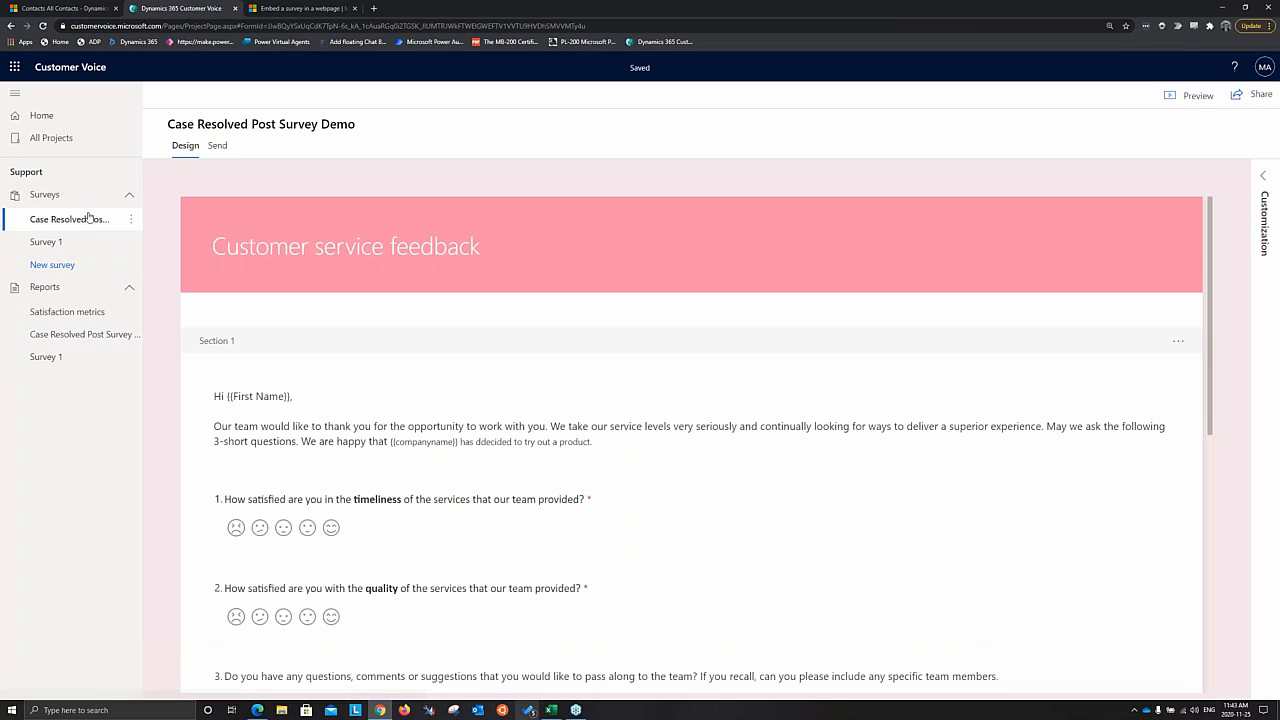
click(214, 151)
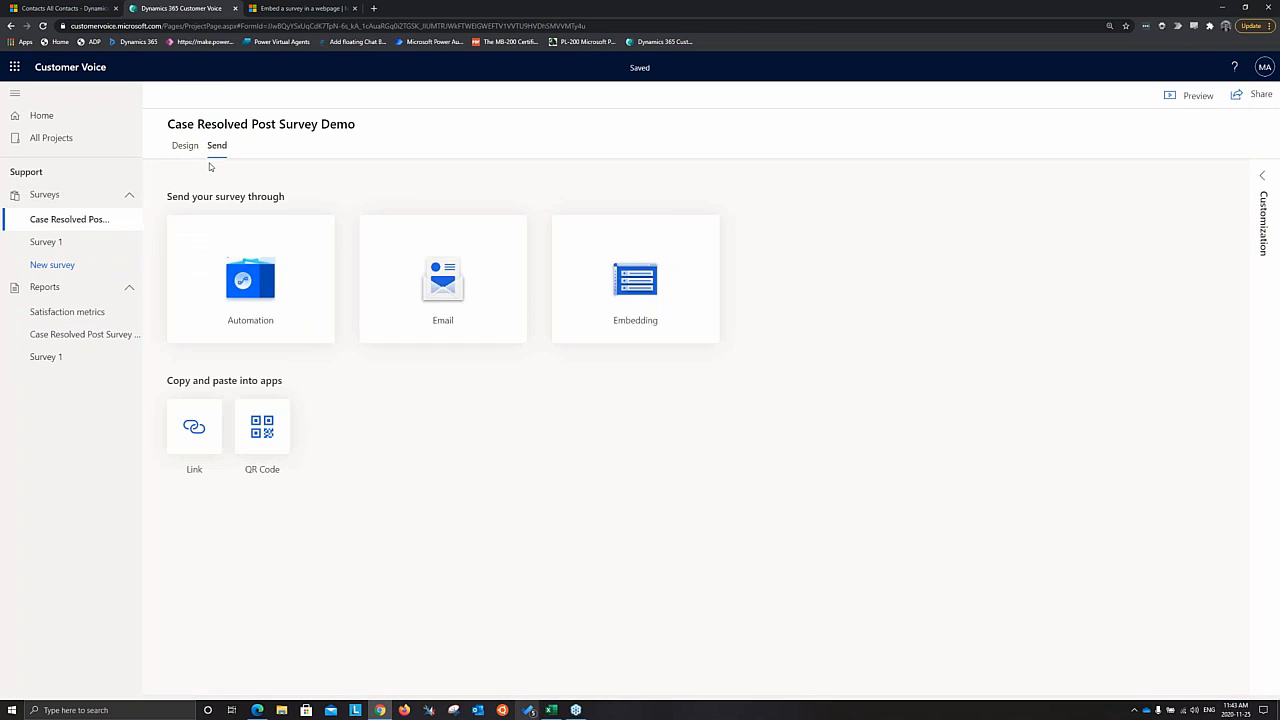
click(418, 318)
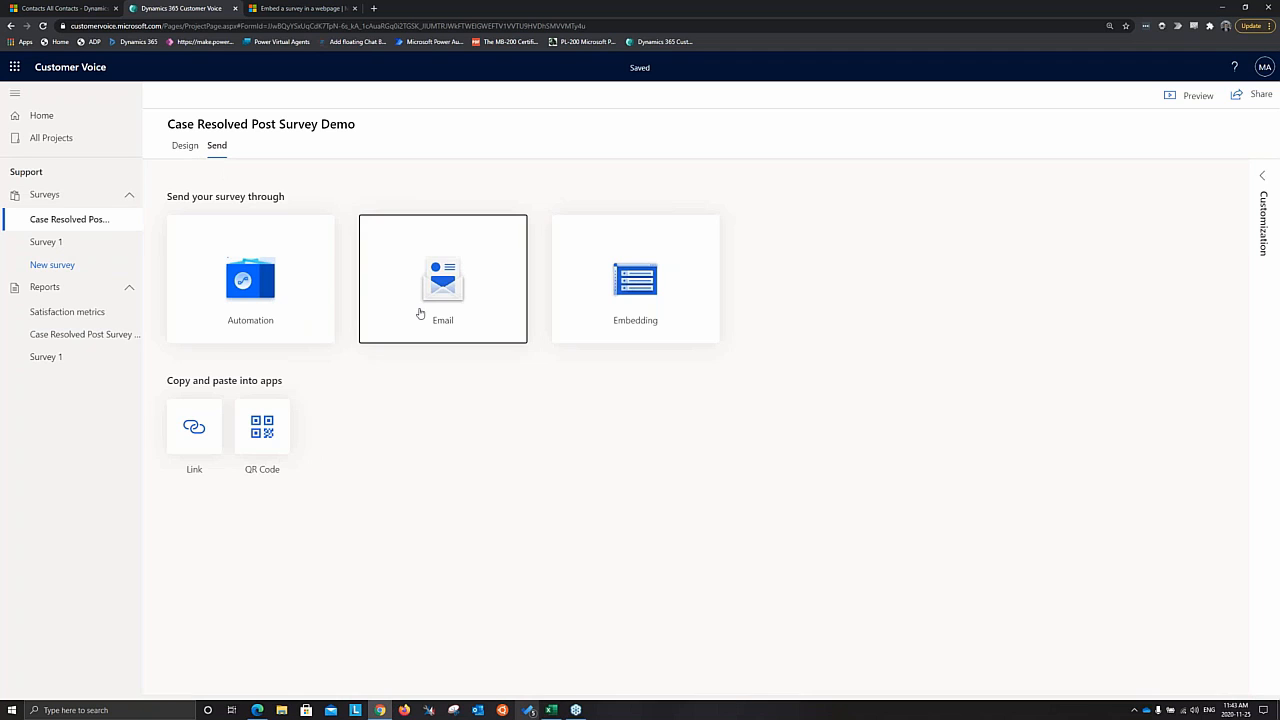
click(254, 234)
click(257, 248)
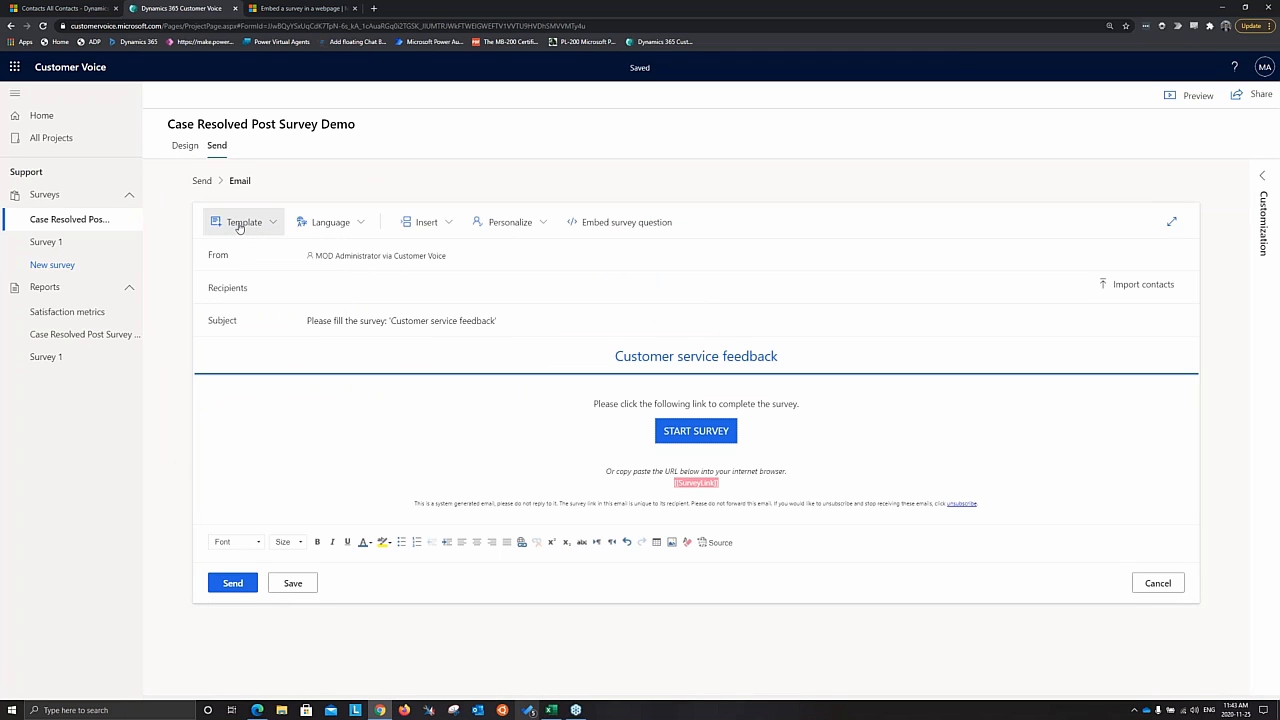
click(186, 148)
click(217, 146)
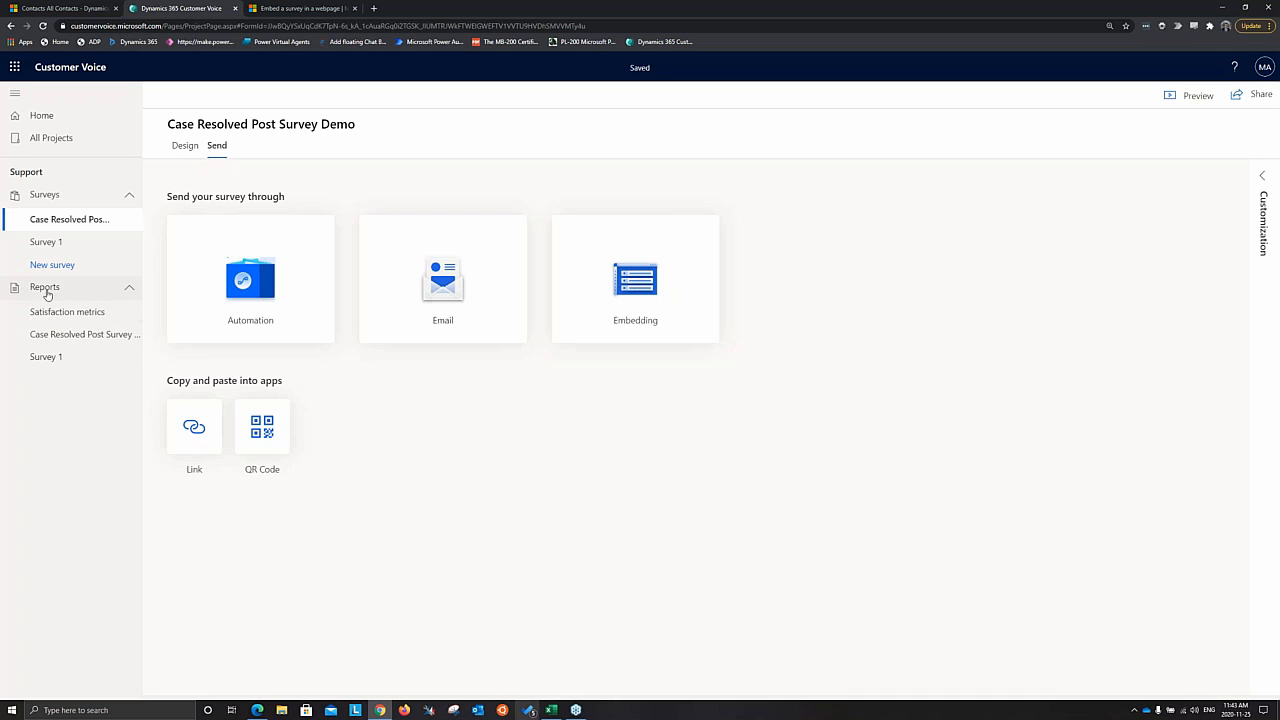
- Look at the Survey 1 design and go back over the Case Resolved Post Survey Demo's questions
click(60, 247)
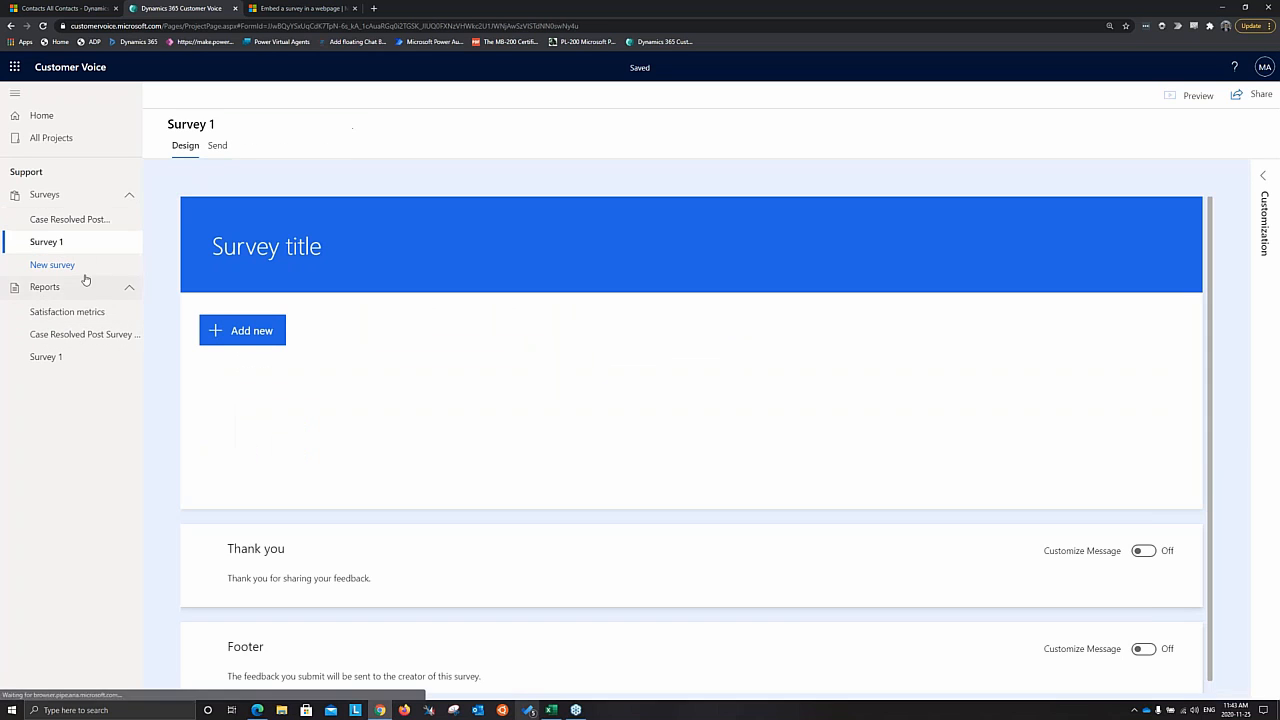
click(45, 222)
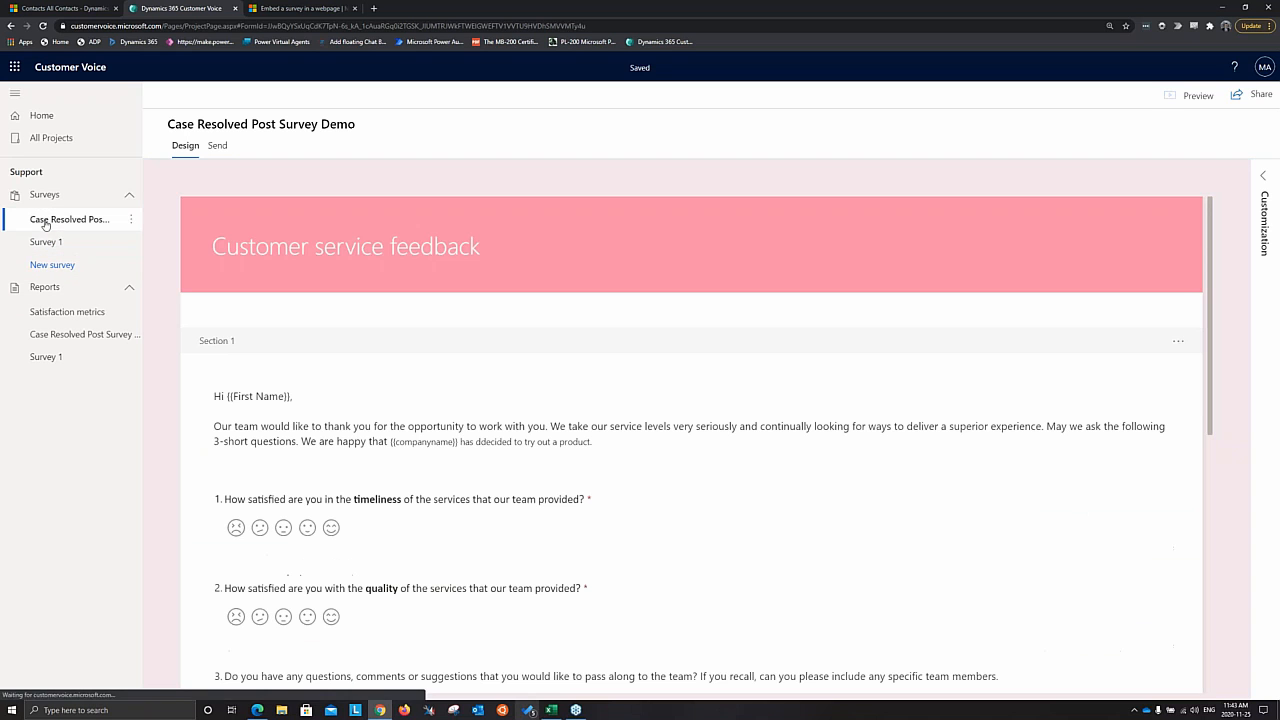
scroll(380, 255, down, 4)
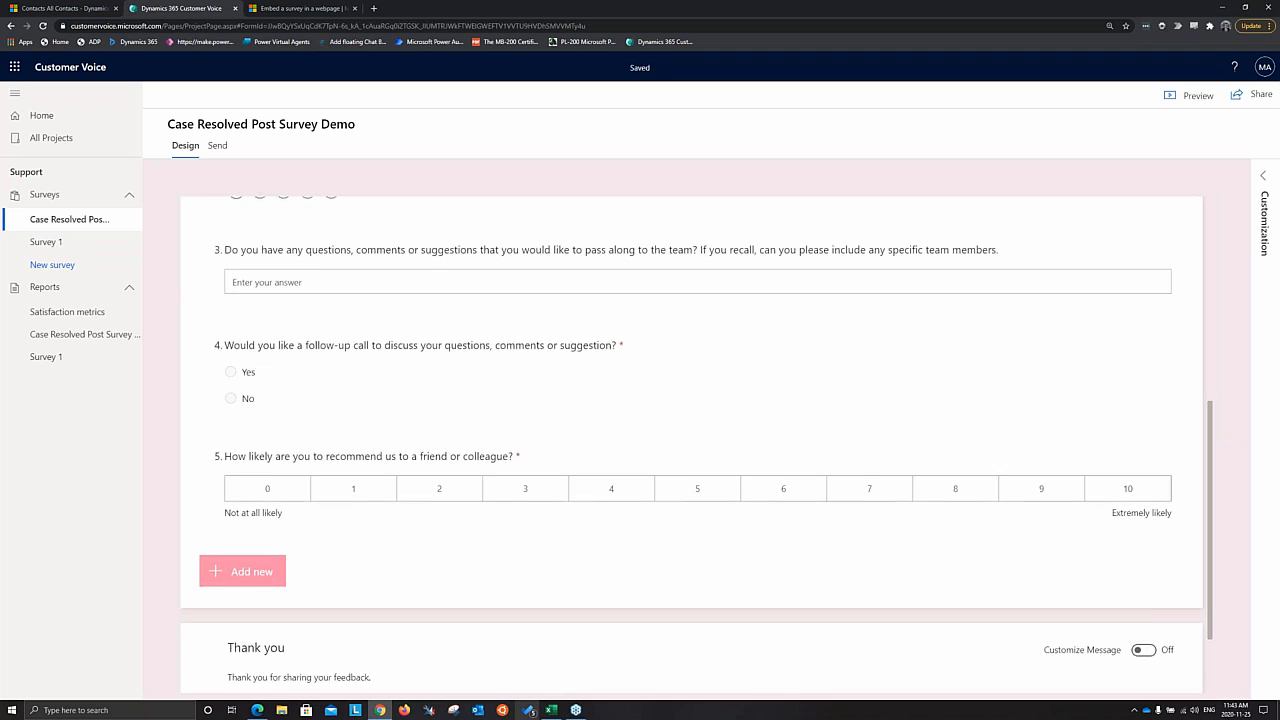
scroll(268, 323, down, 1)
scroll(268, 323, up, 2)
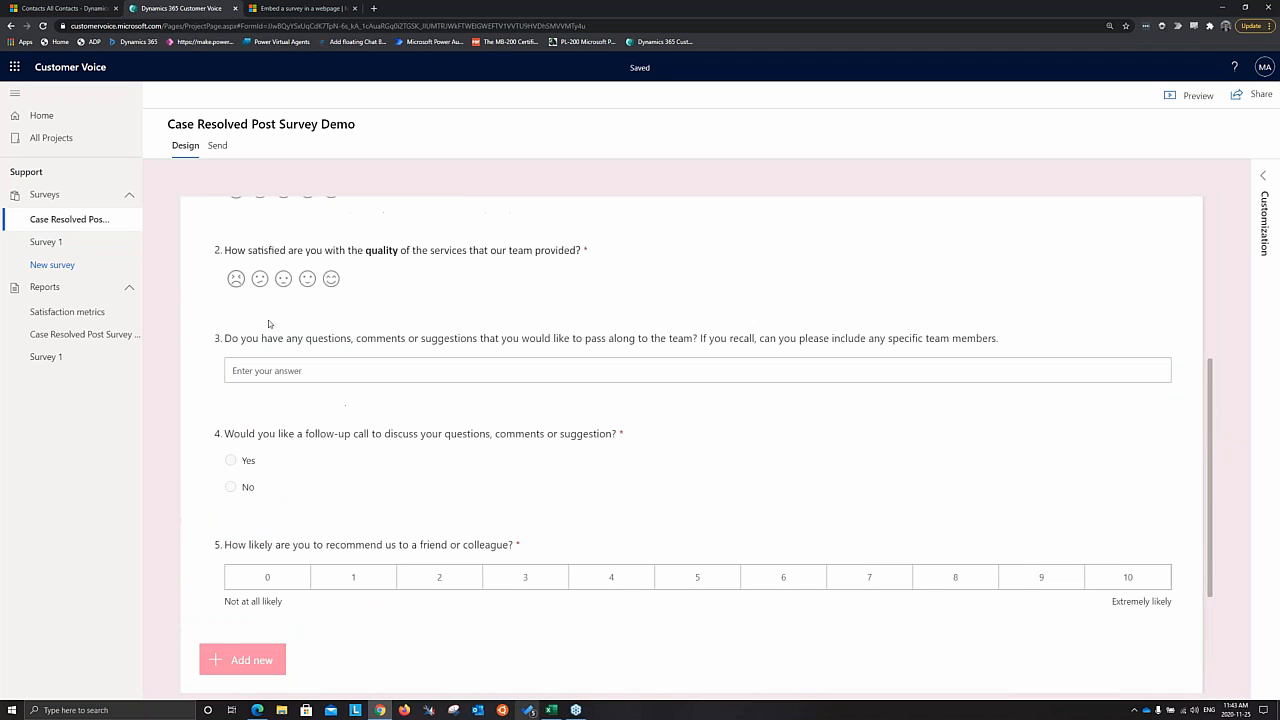
- Open the Satisfaction metrics report for the Support project
click(65, 314)
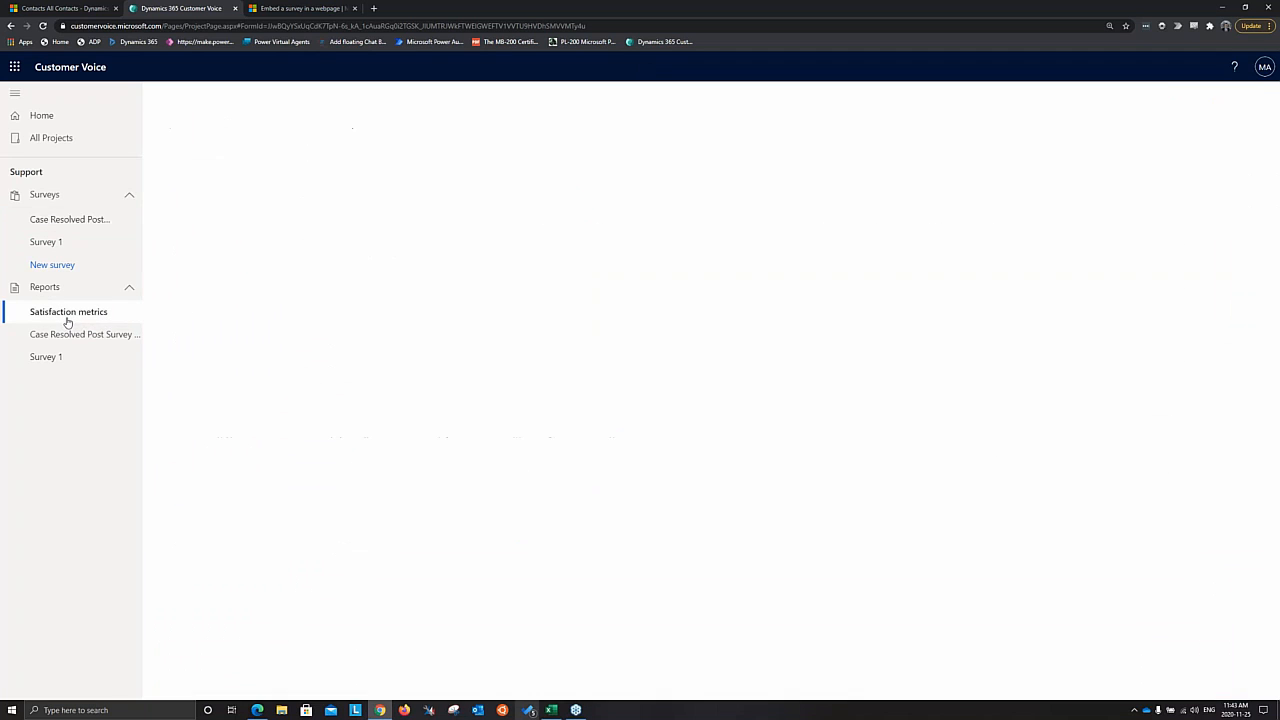